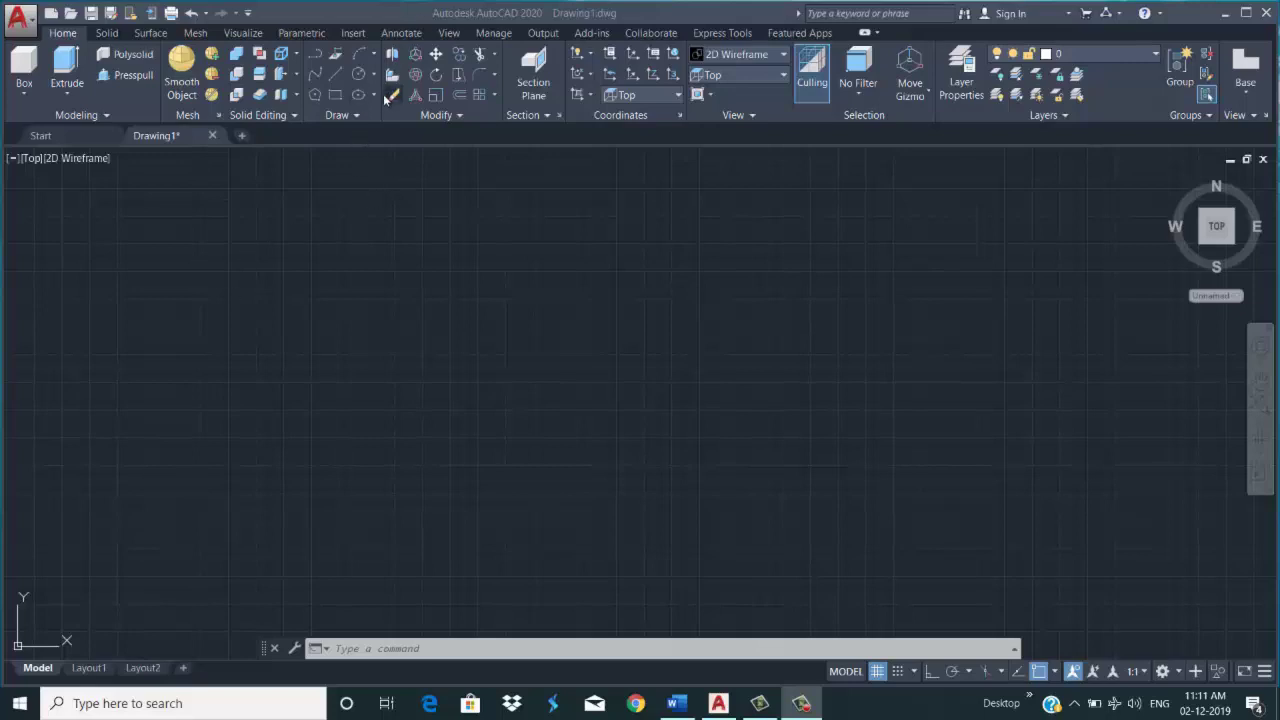
Draw a circle of diameter 130 at a picked centre point
left_click(382, 120)
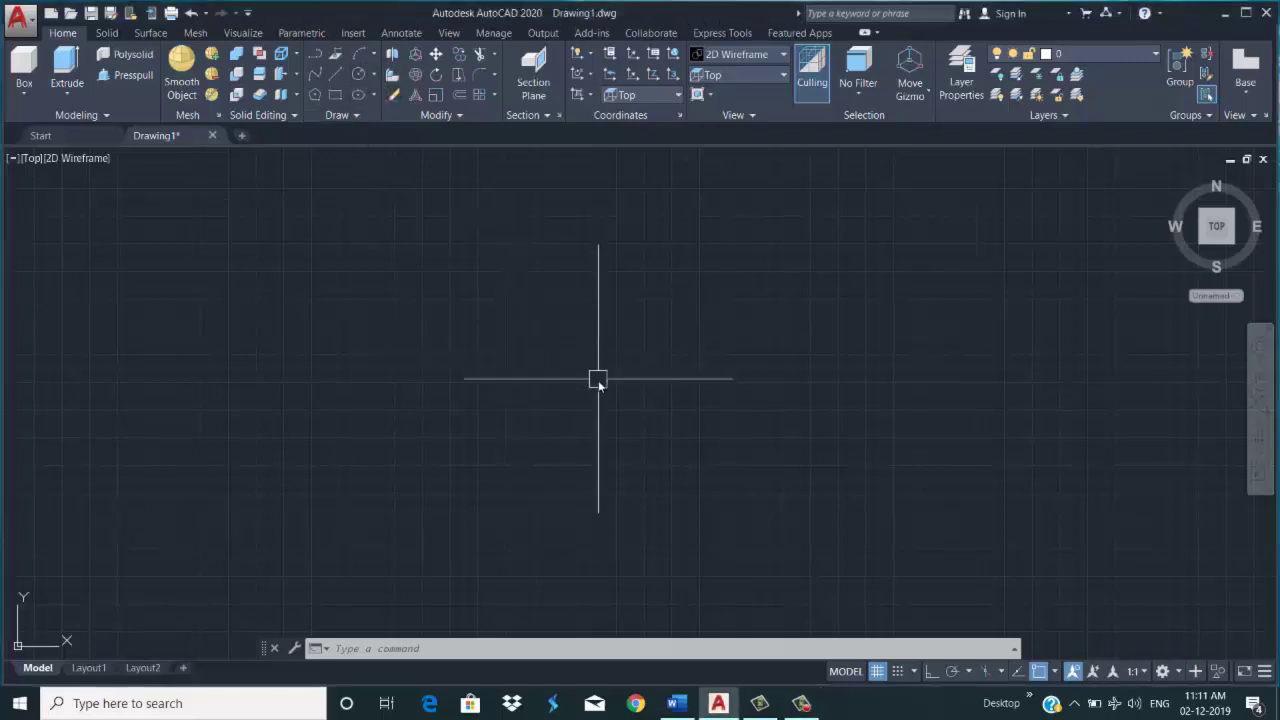
left_click(358, 74)
left_click(545, 349)
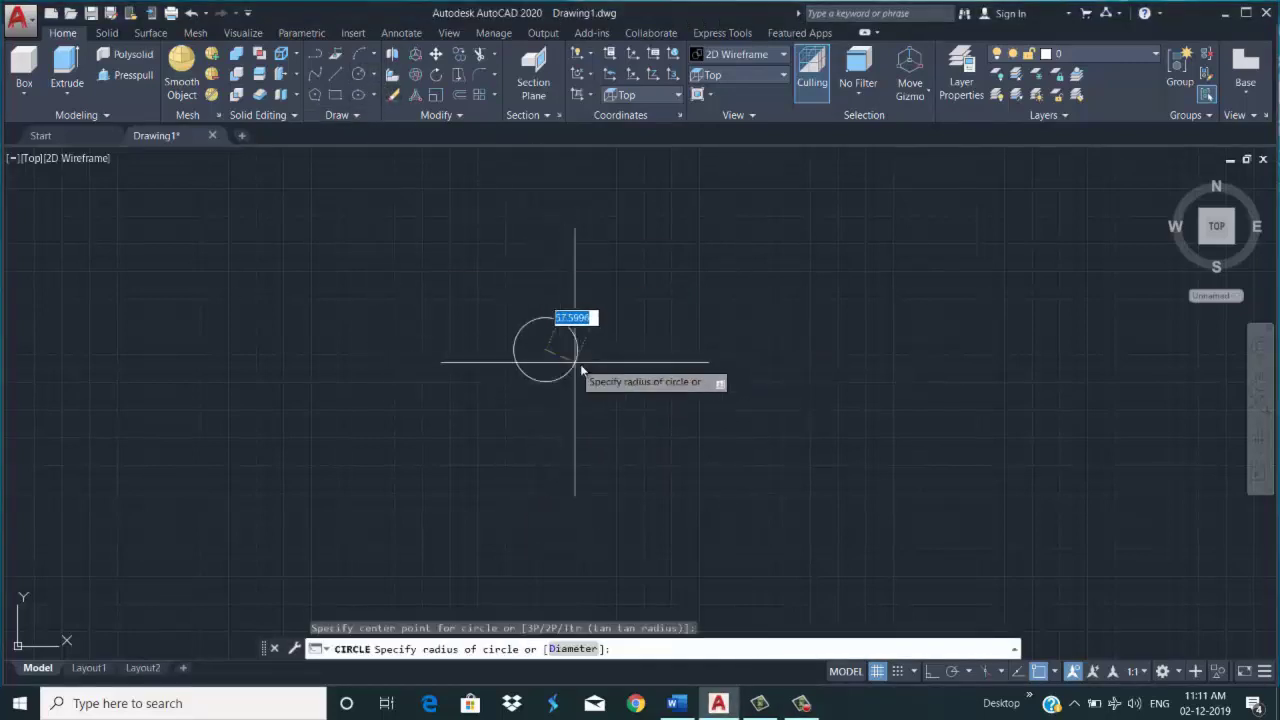
type("d")
key("Return")
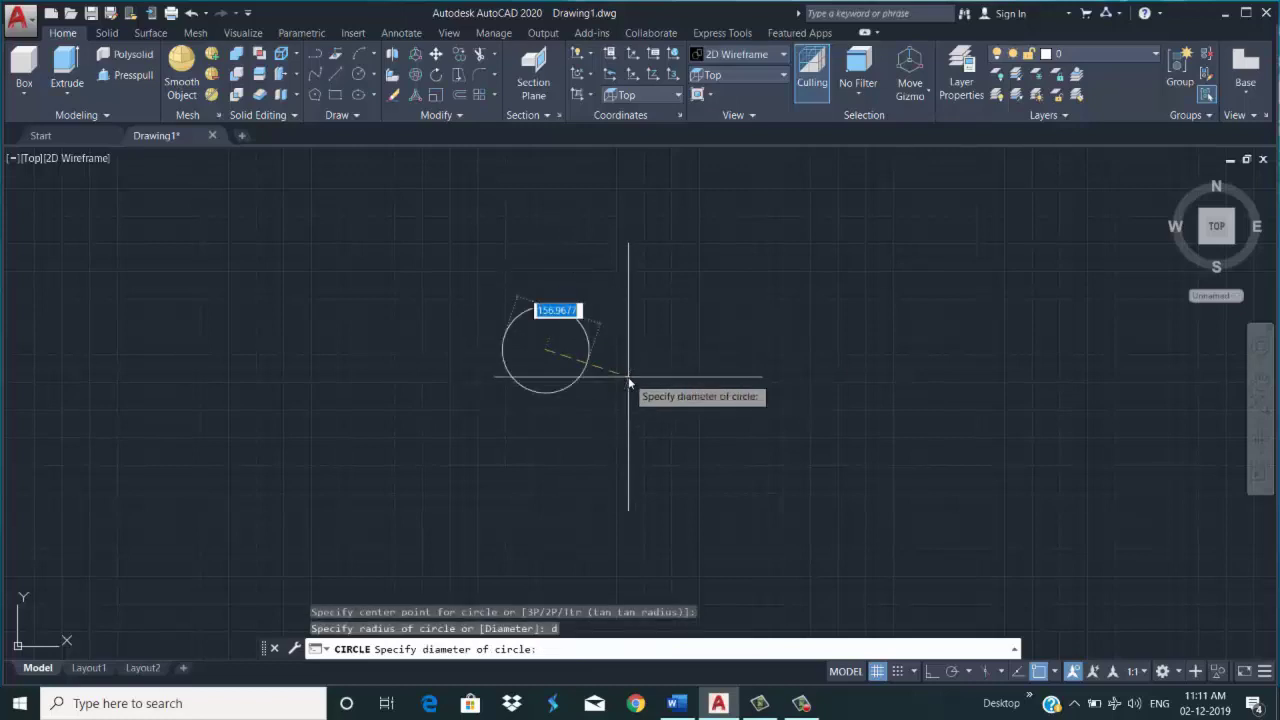
type("0")
key("Return")
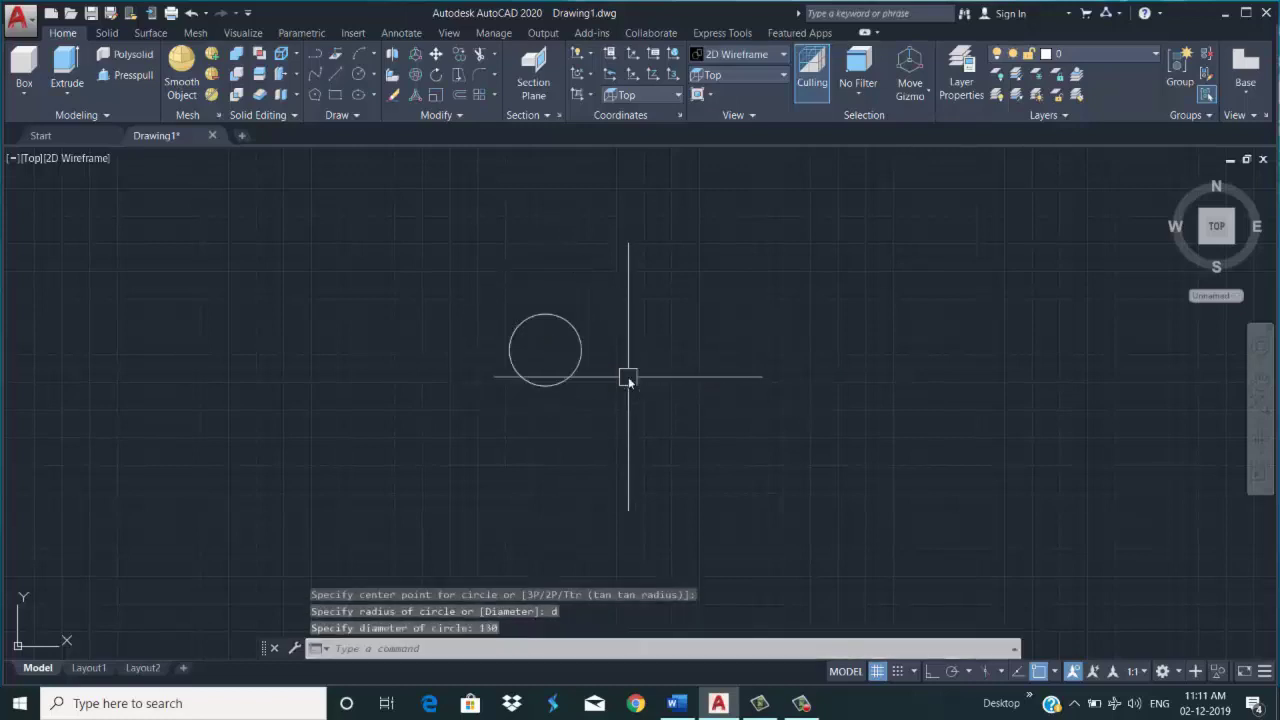
scroll(397, 428, "up", 4)
scroll(680, 188, "down", 2)
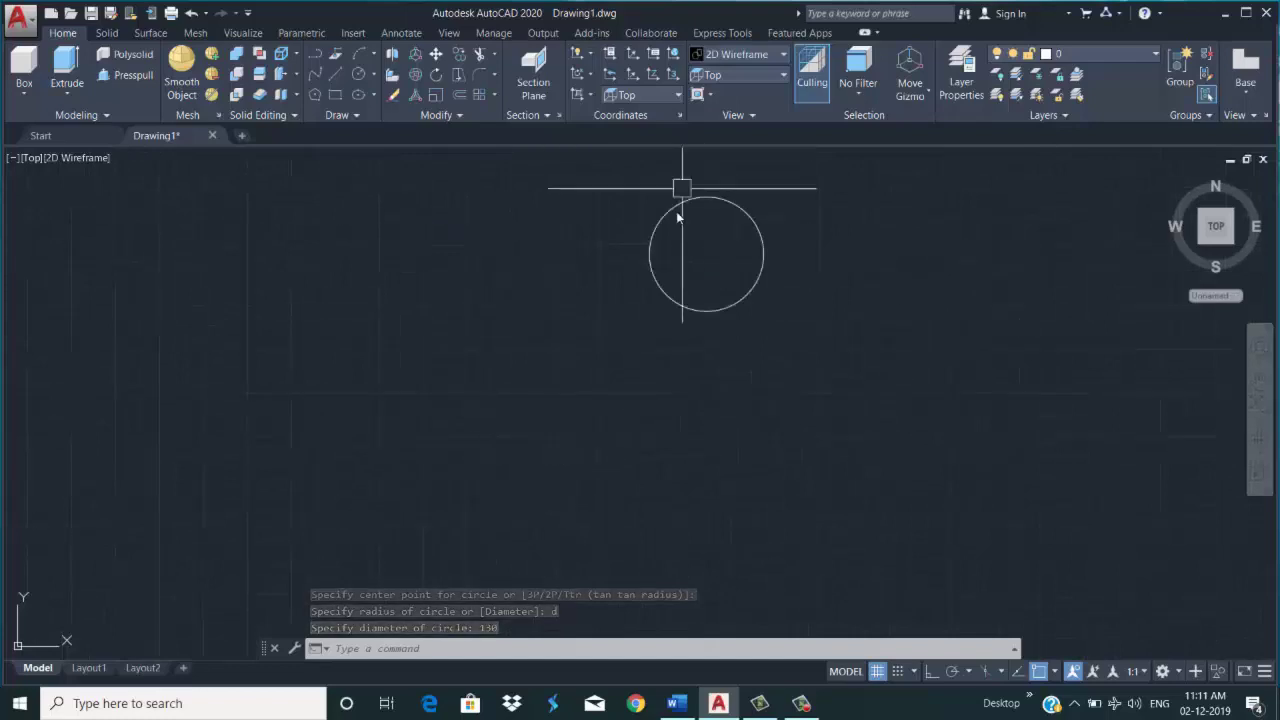
scroll(700, 157, "up", 1)
scroll(711, 227, "down", 3)
scroll(711, 227, "up", 3)
scroll(707, 370, "up", 3)
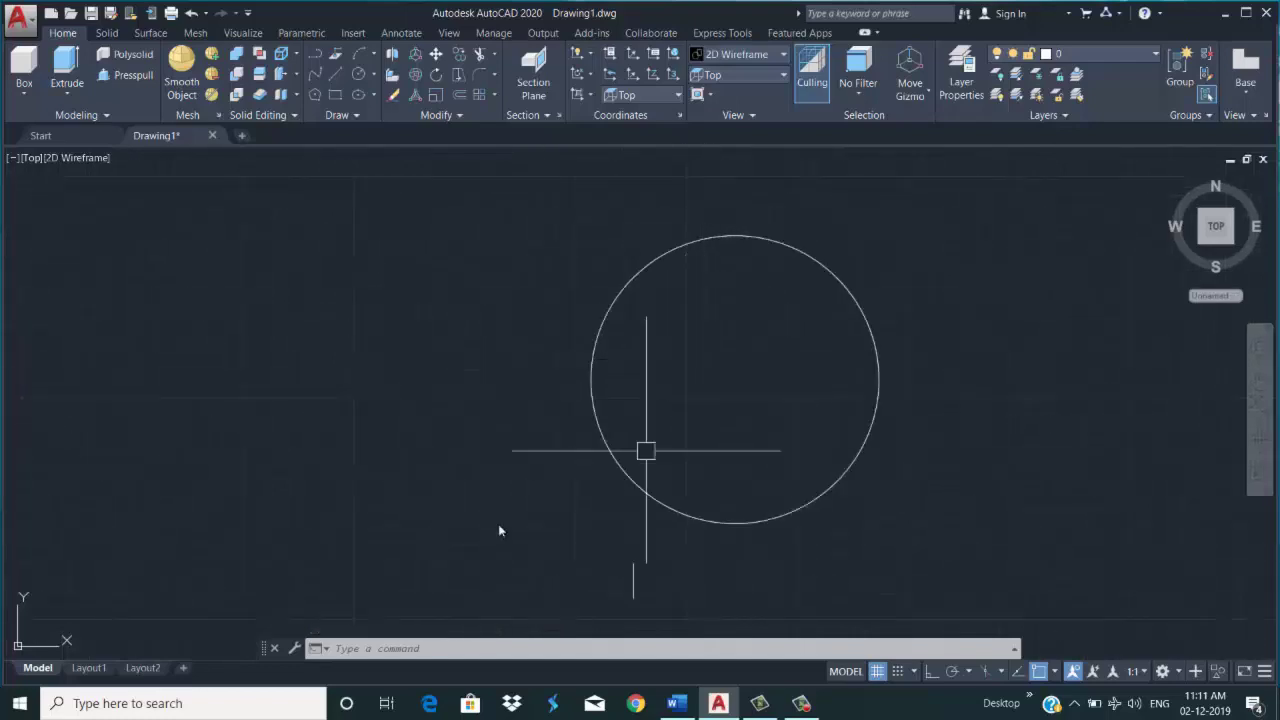
key("Return")
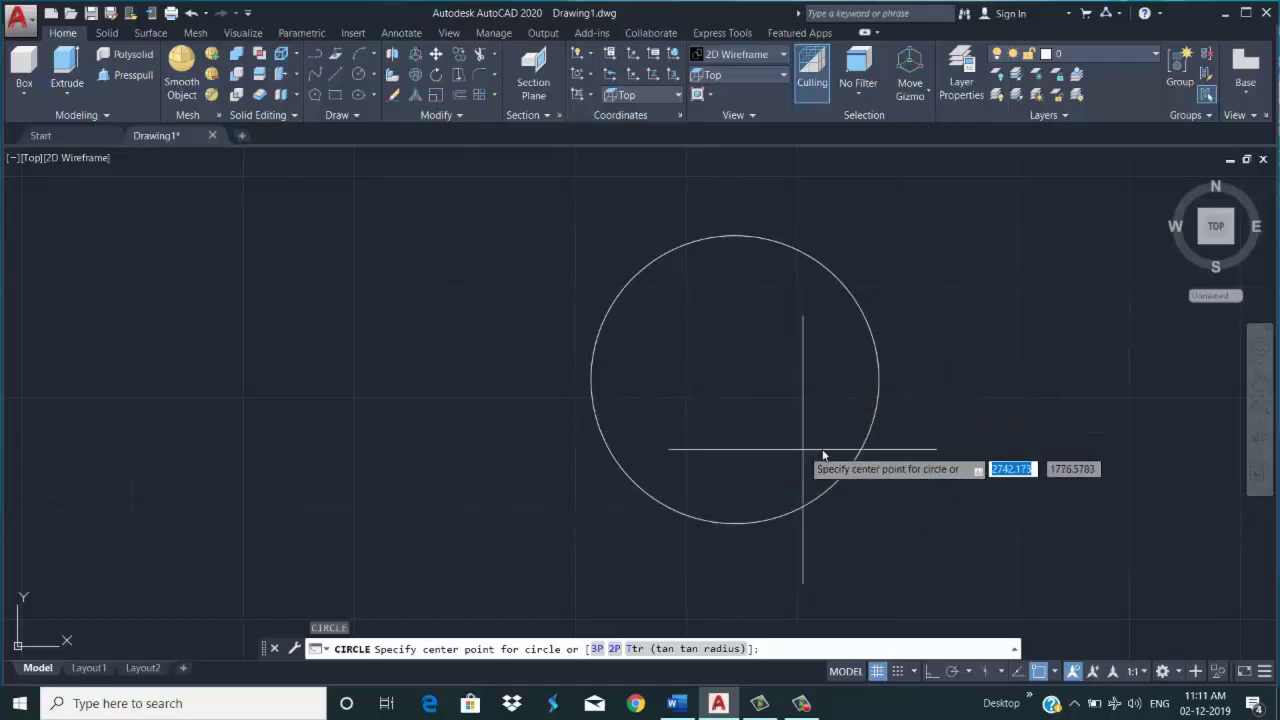
Add concentric circles of diameter 80 and 46 on the existing circle's centre
left_click(735, 379)
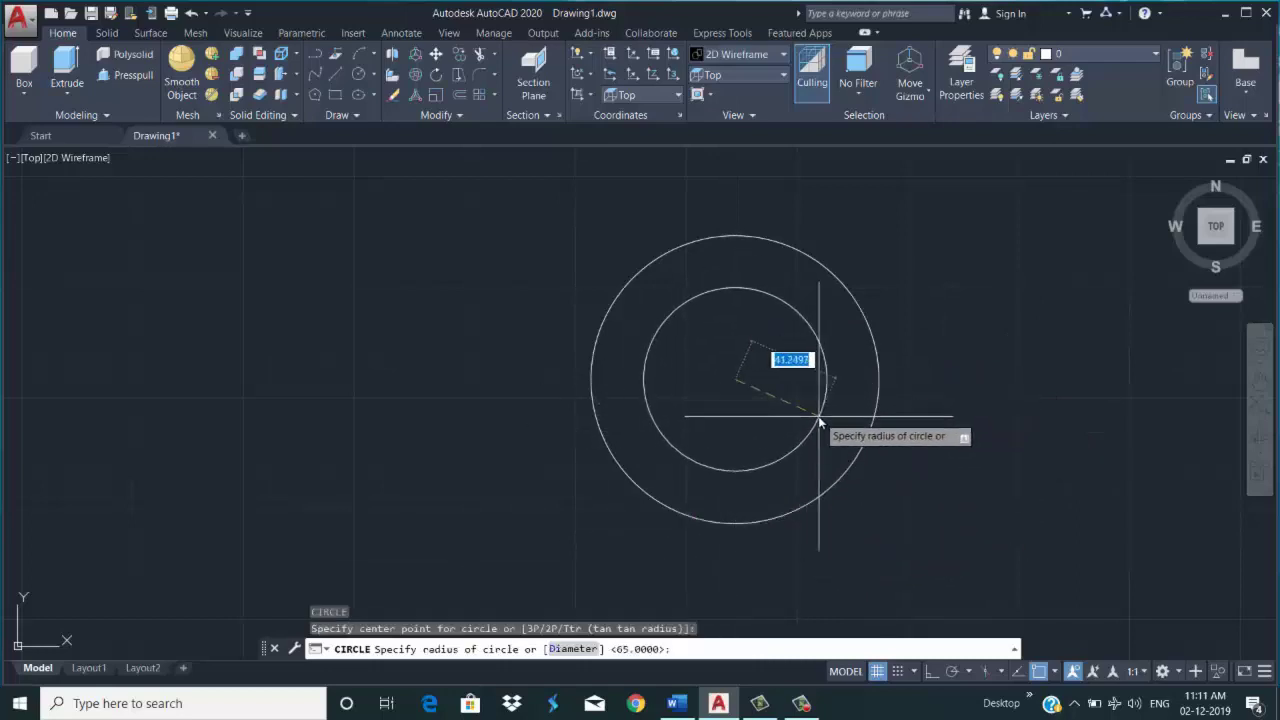
type("d")
key("Return")
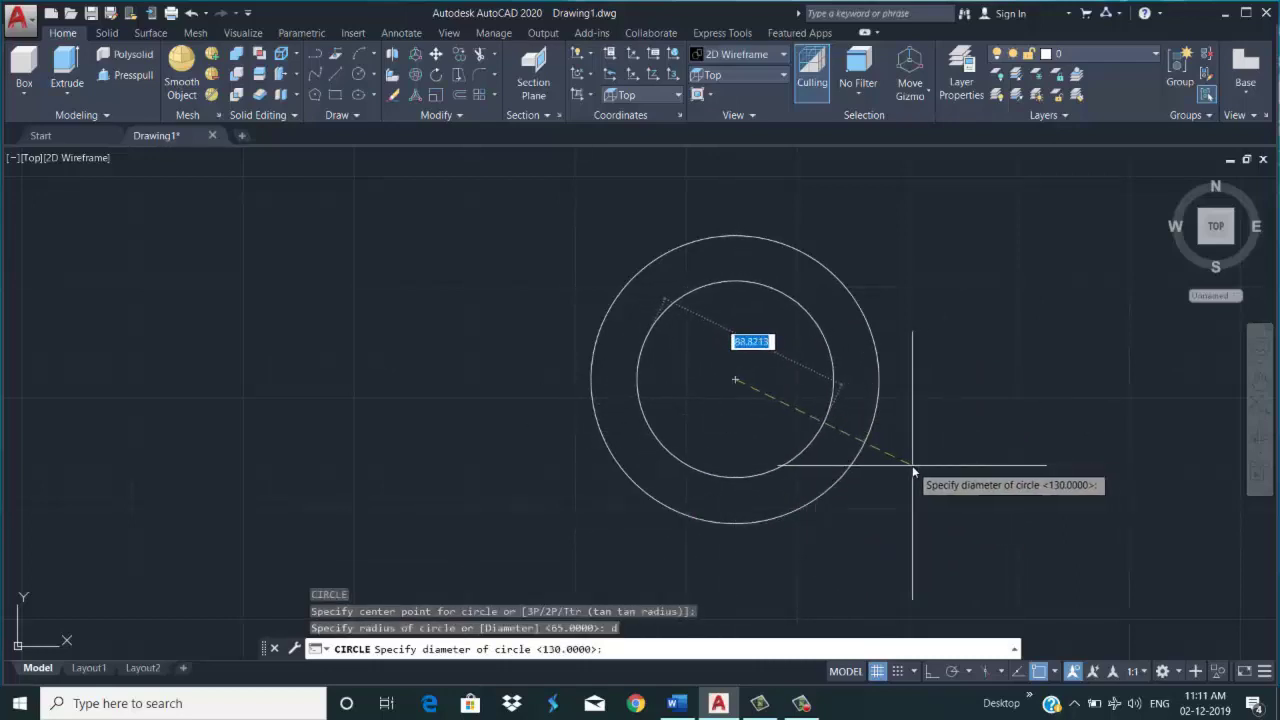
type("0")
key("Return")
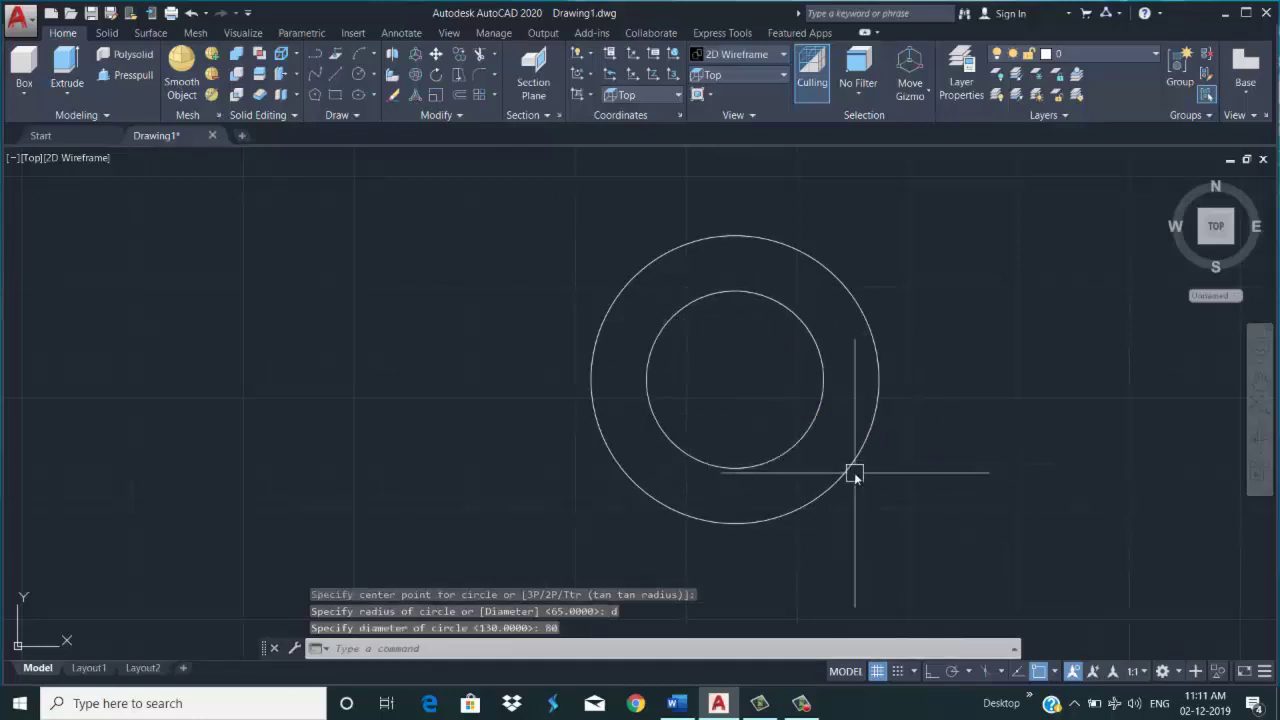
key("Return")
left_click(735, 379)
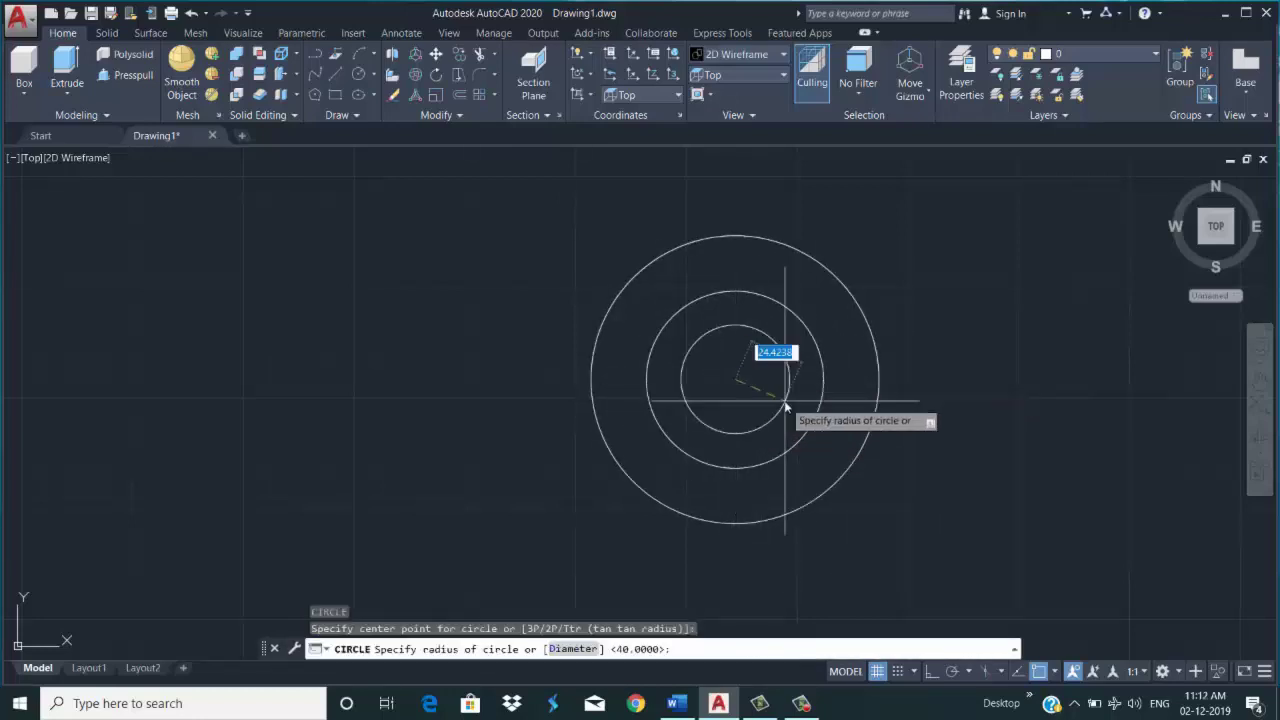
type("d")
key("Return")
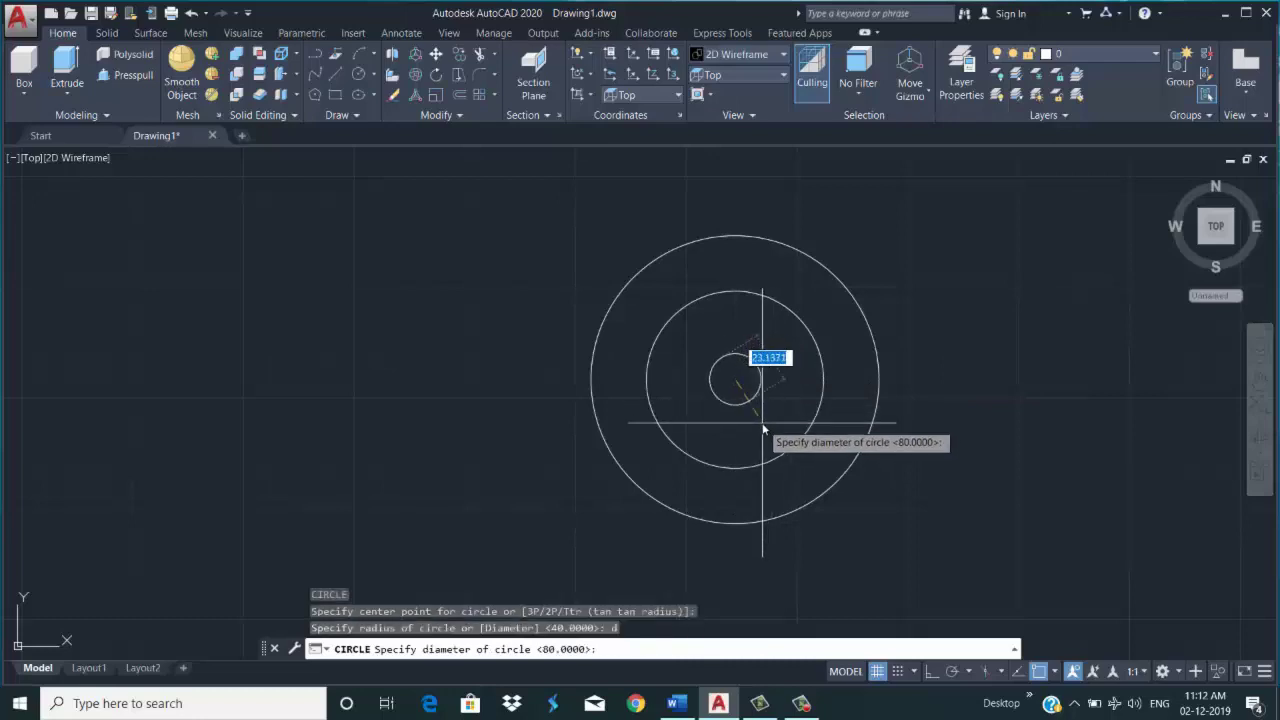
key("Return")
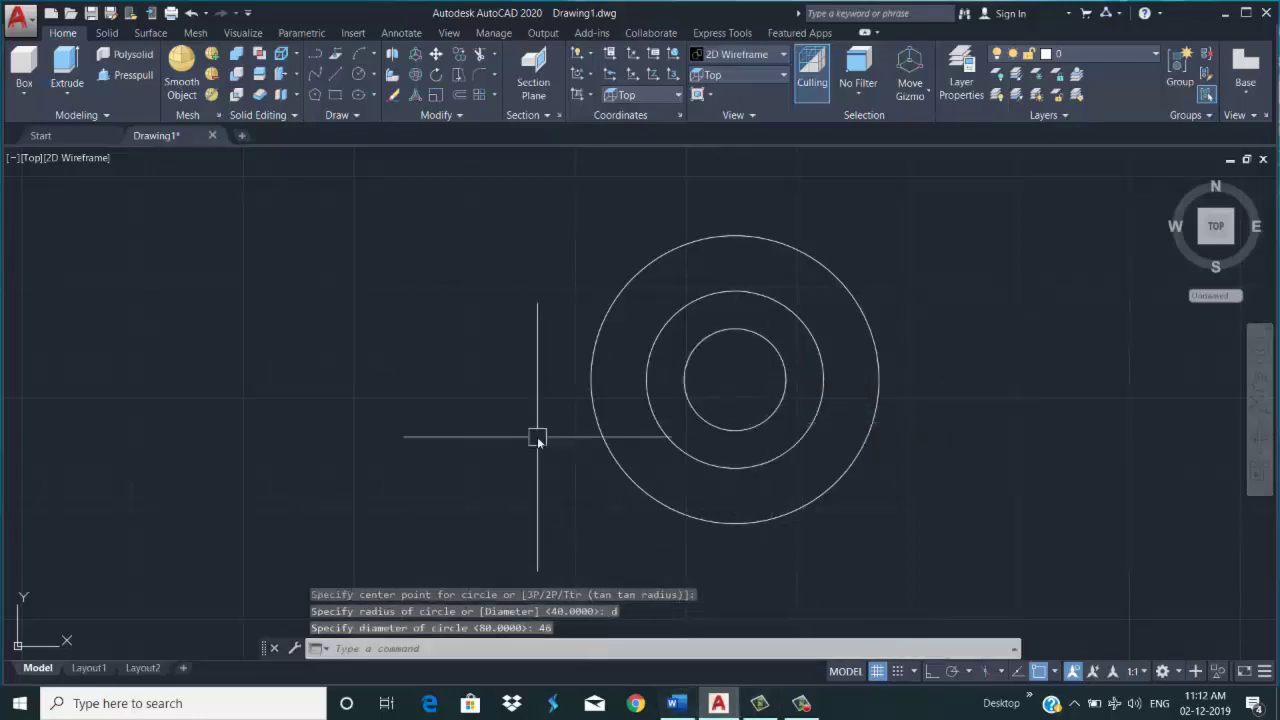
type("l")
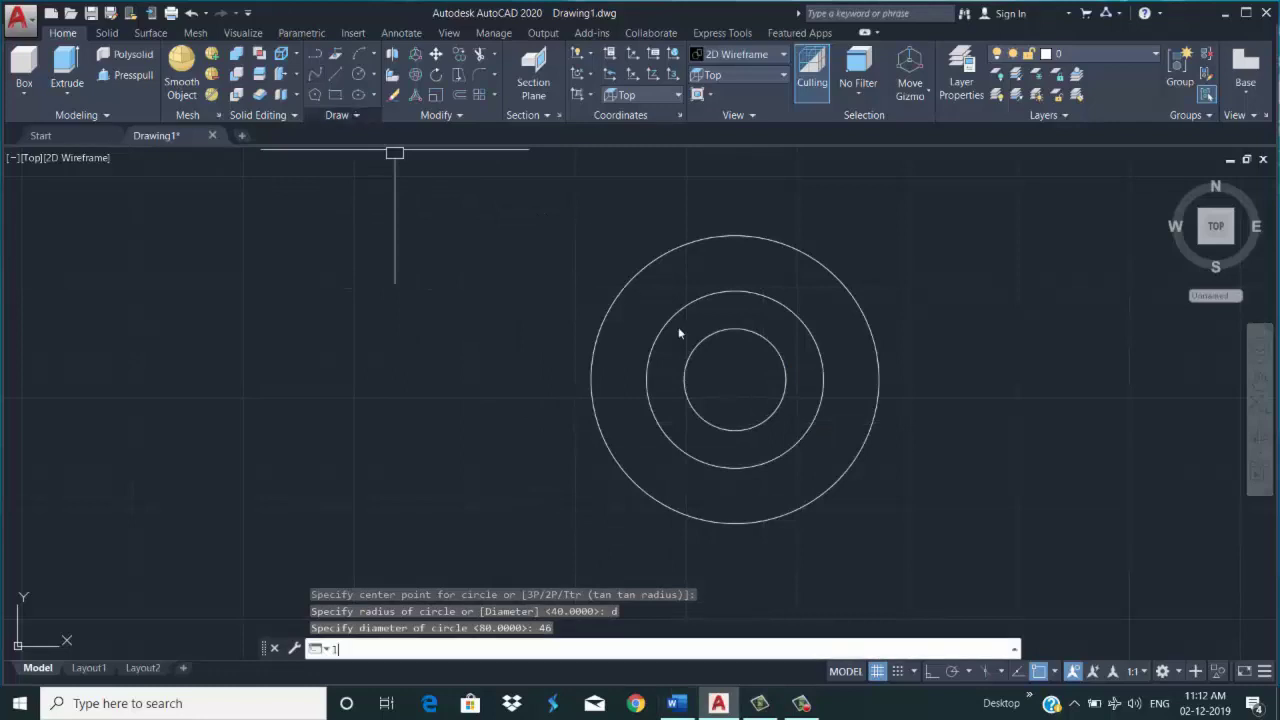
key("Return")
Draw a line from the centre to the outer circle's right edge and a vertical line above the circle
left_click(735, 380)
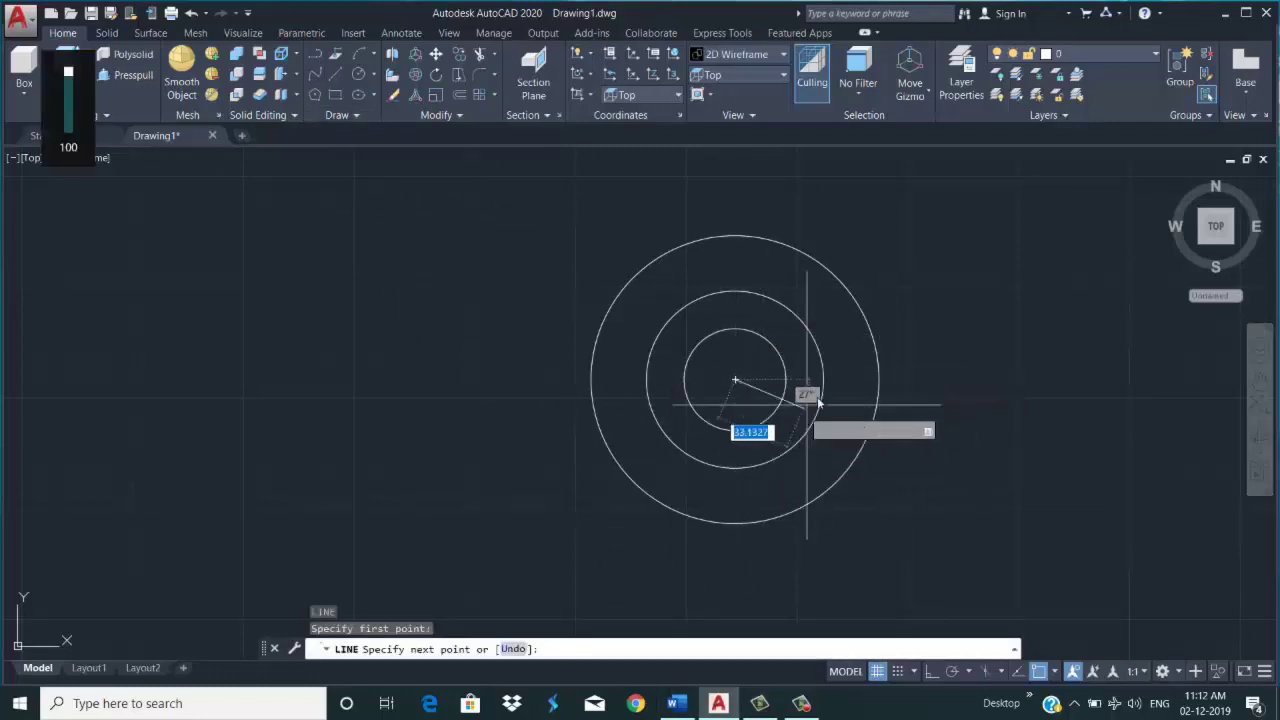
key("XF86AudioRaiseVolume")
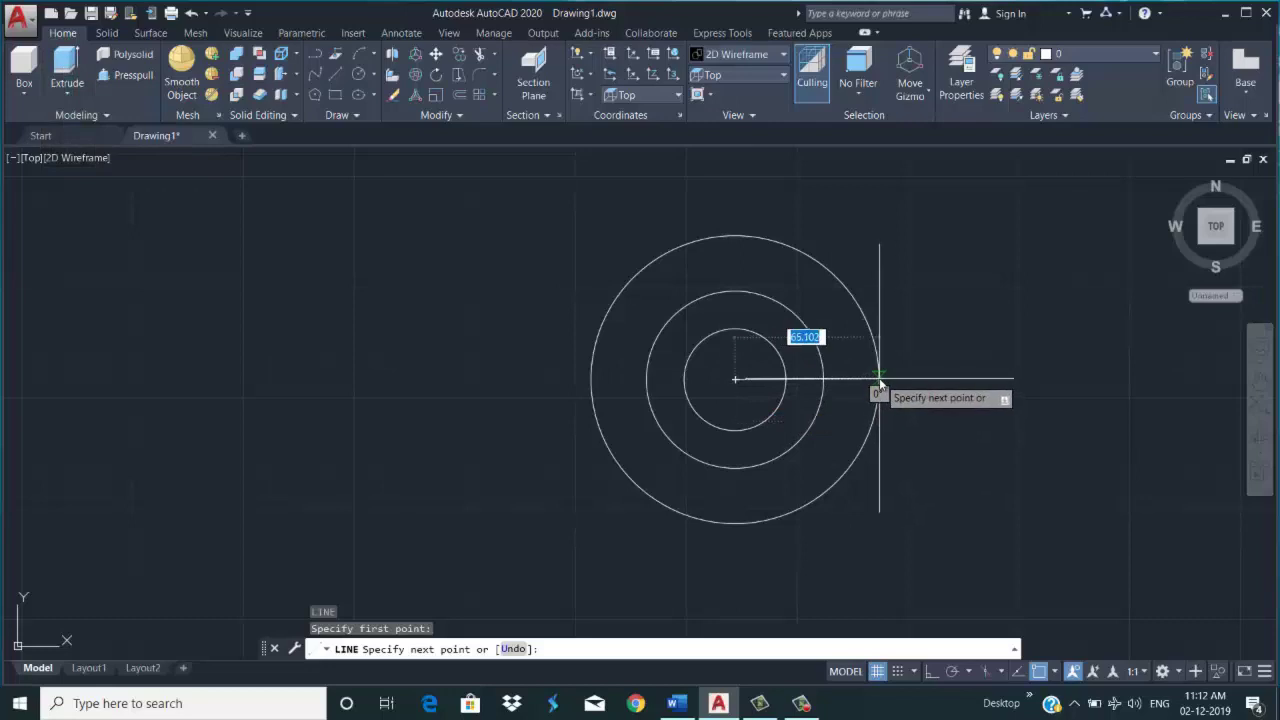
left_click(879, 380)
key("Return")
key("Return")
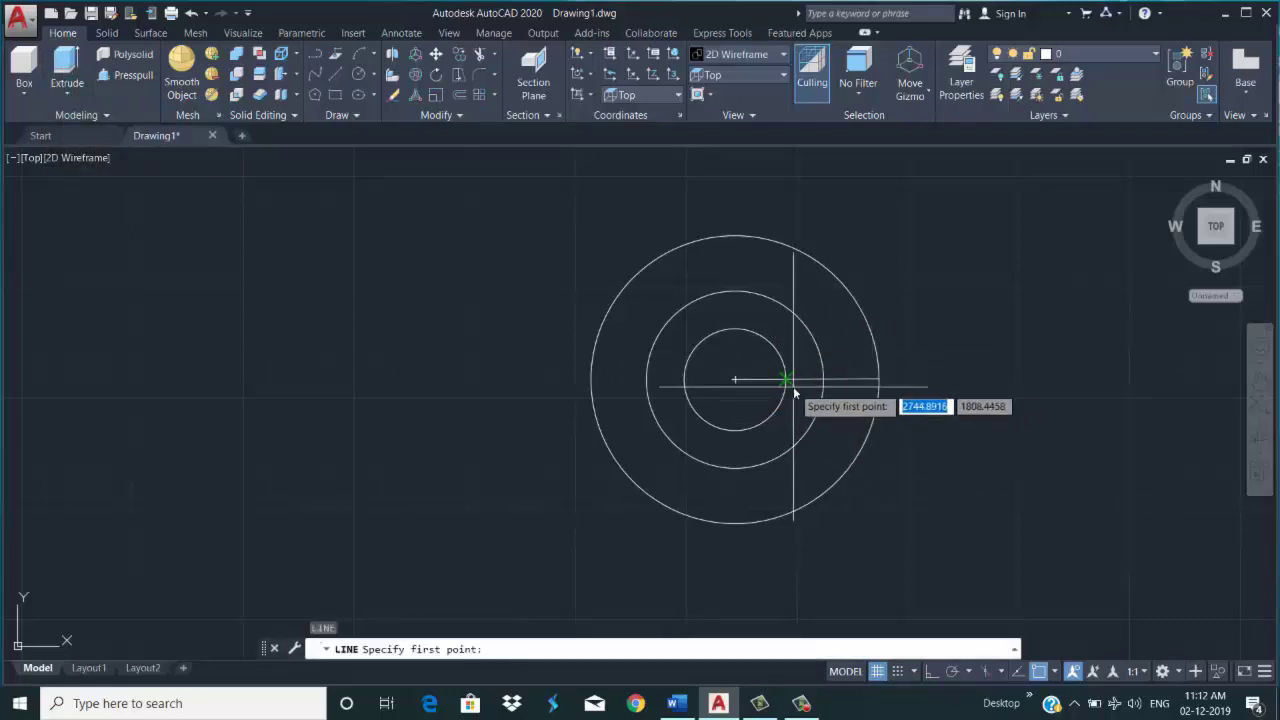
left_click(735, 380)
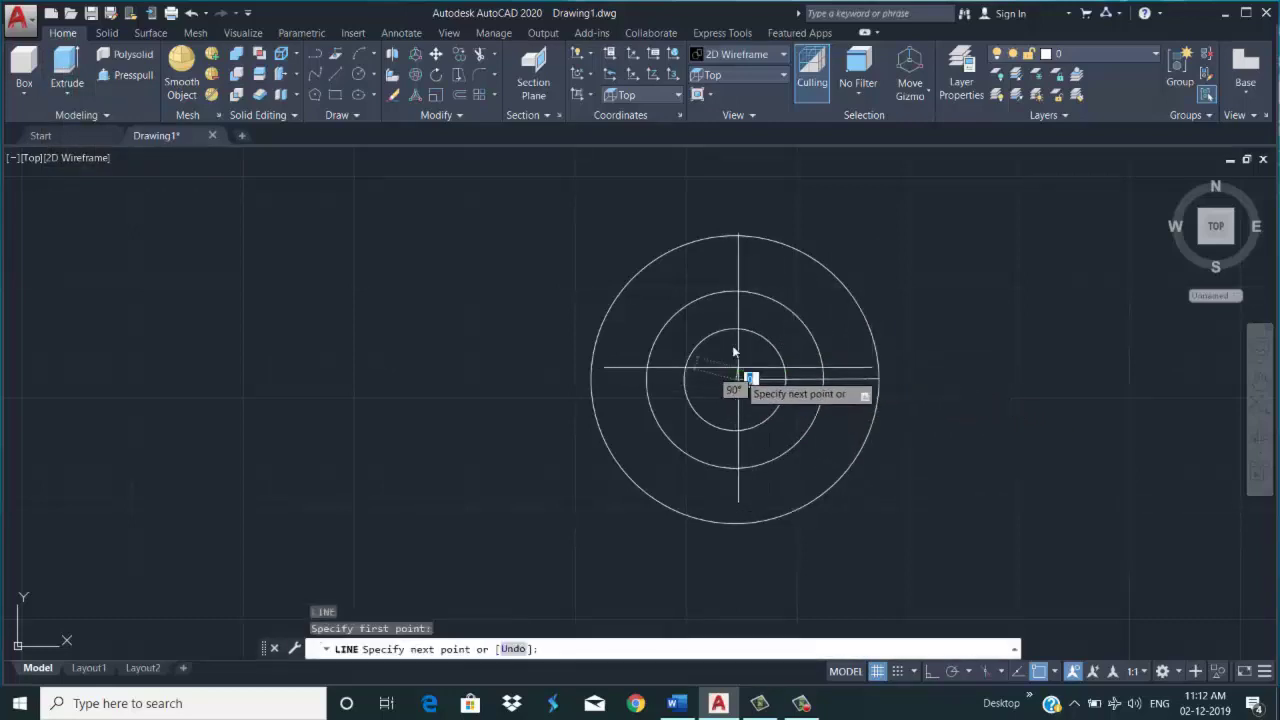
left_click(737, 165)
key("Return")
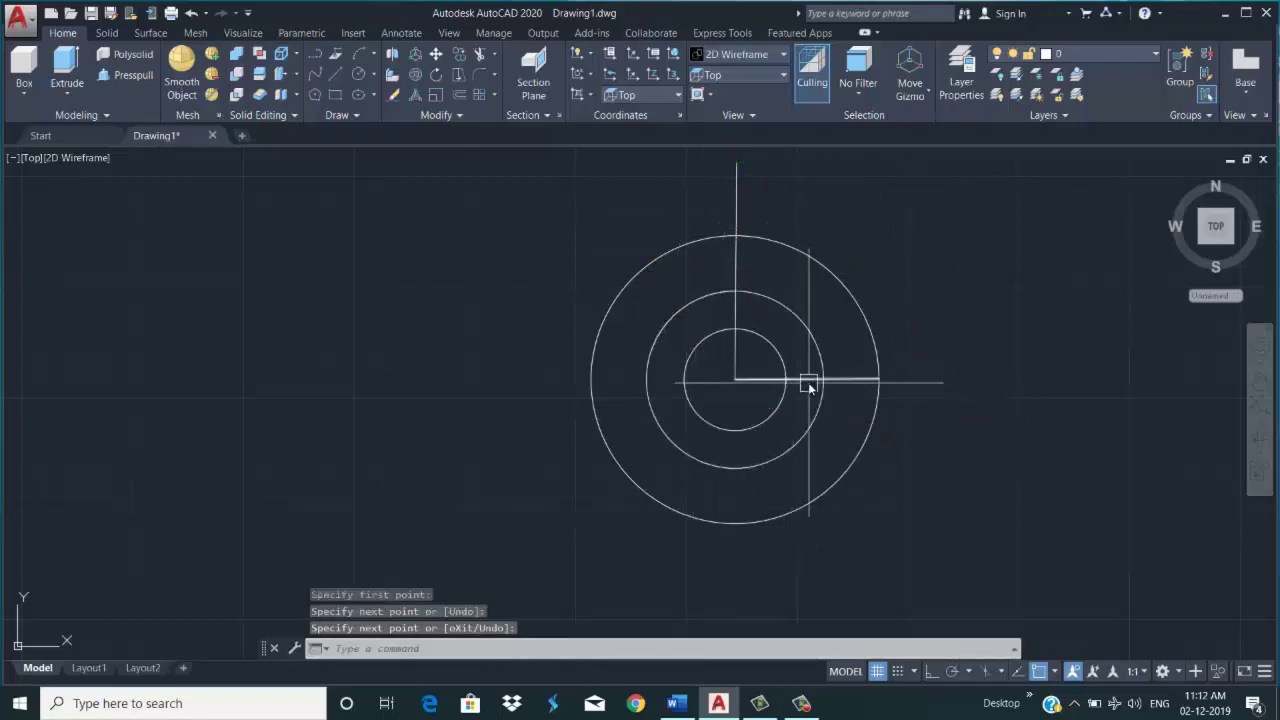
Stretch the horizontal line's centre end far to the left past the circles
left_click(808, 382)
left_click(735, 380)
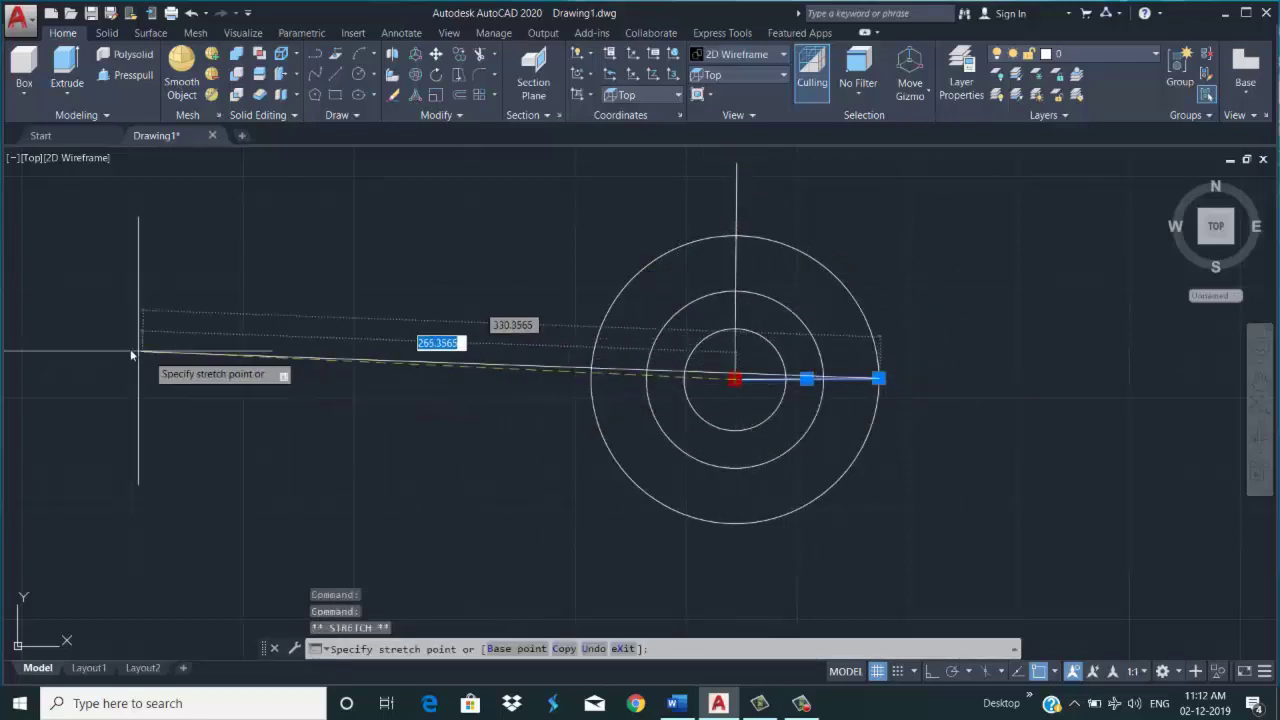
left_click(44, 383)
type("l")
key("Return")
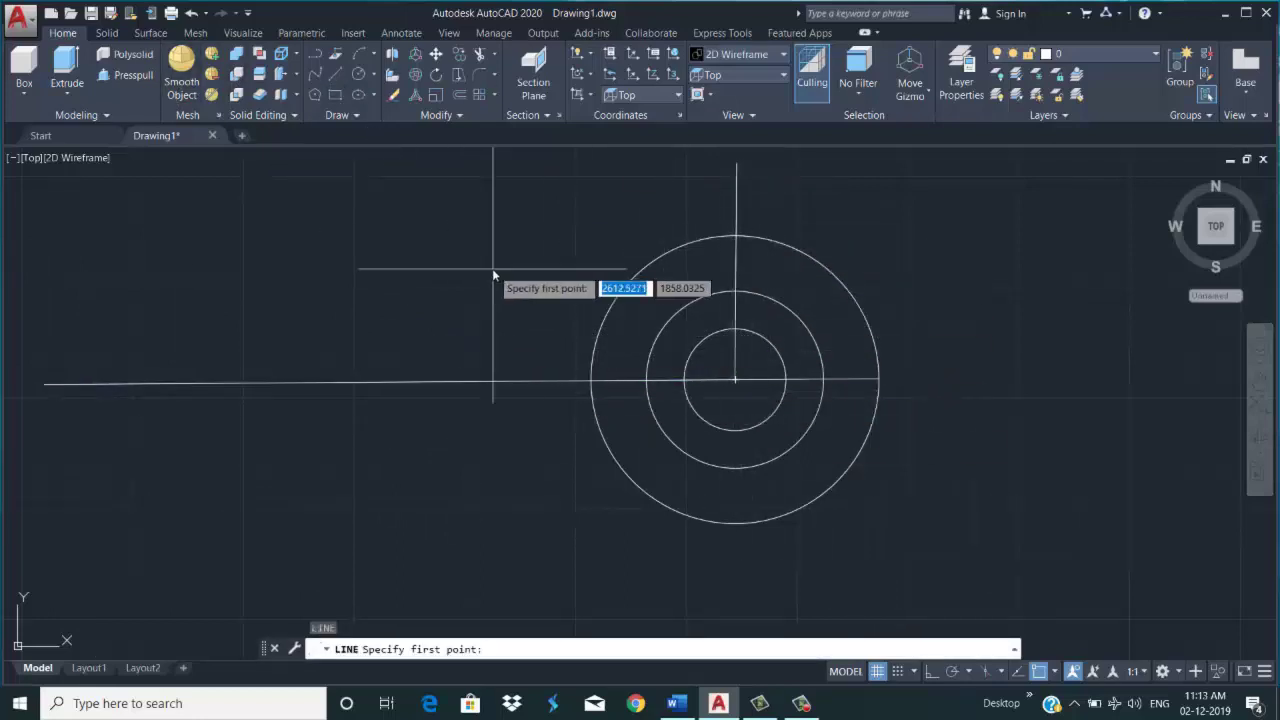
Cancel the stray line and offset the long horizontal line 3 units to both sides
type("o")
key("Return")
type("0")
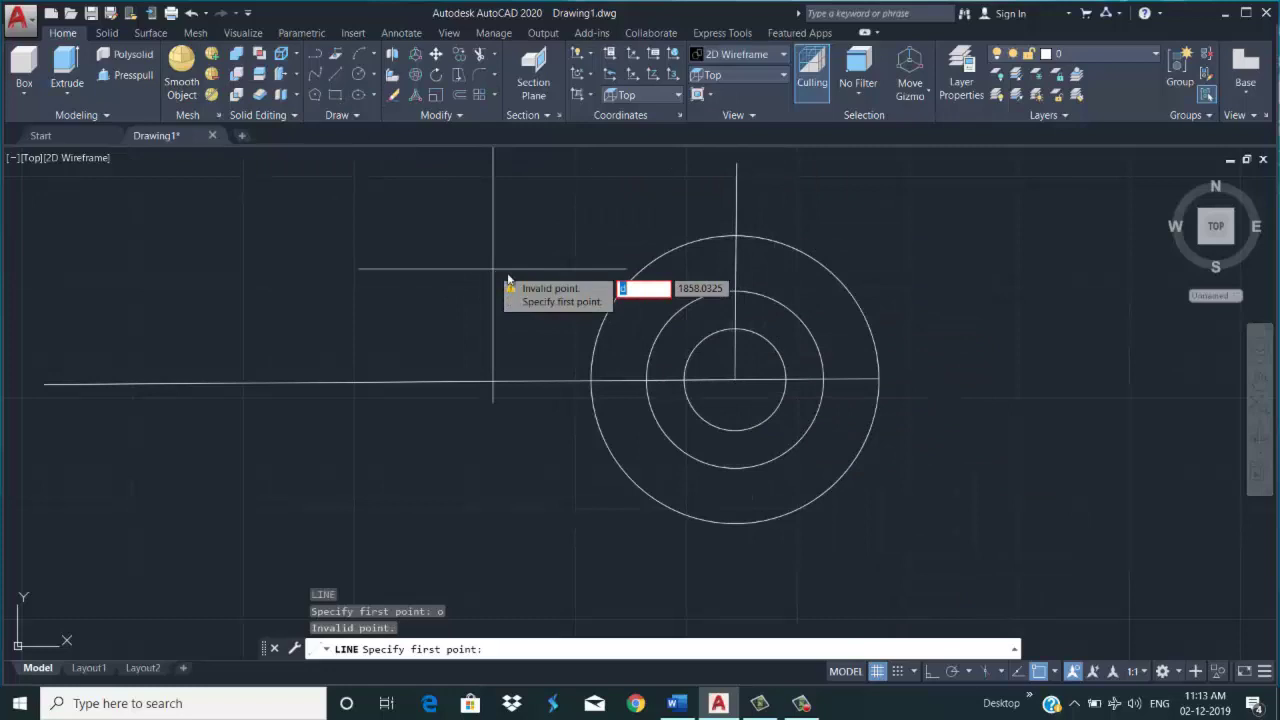
key("Return")
key("Escape")
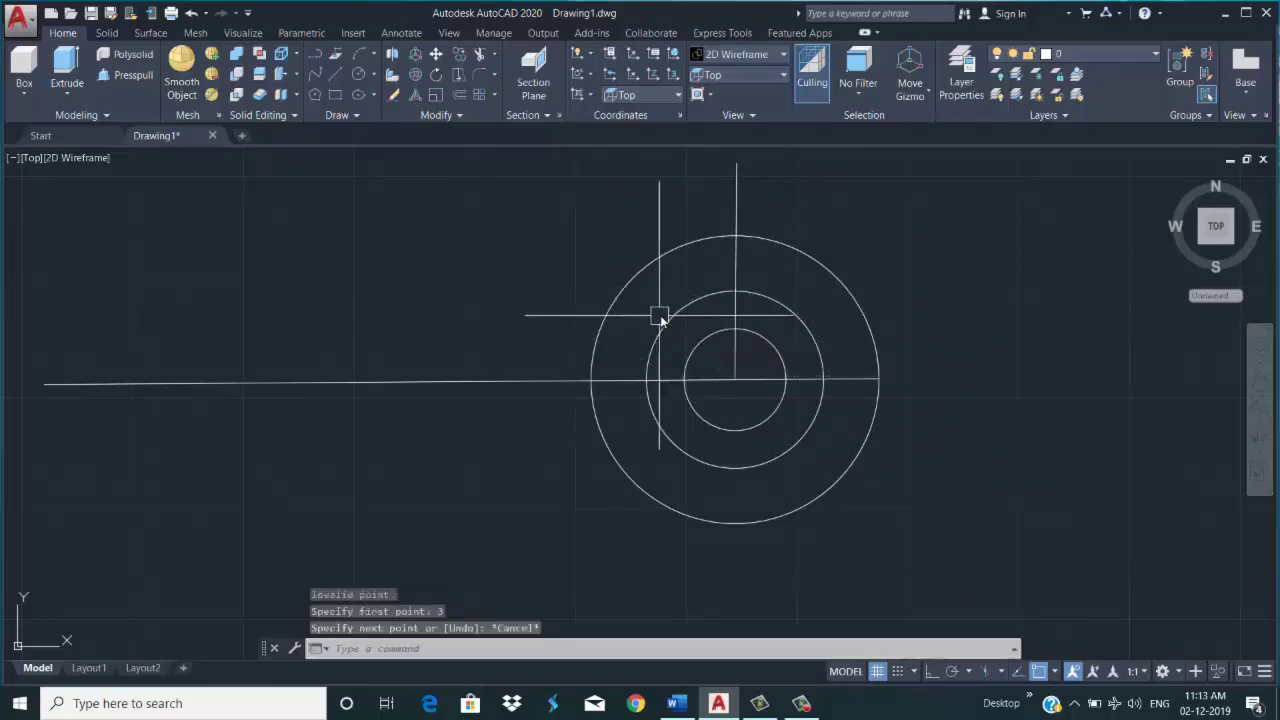
type("o")
key("Return")
key("Return")
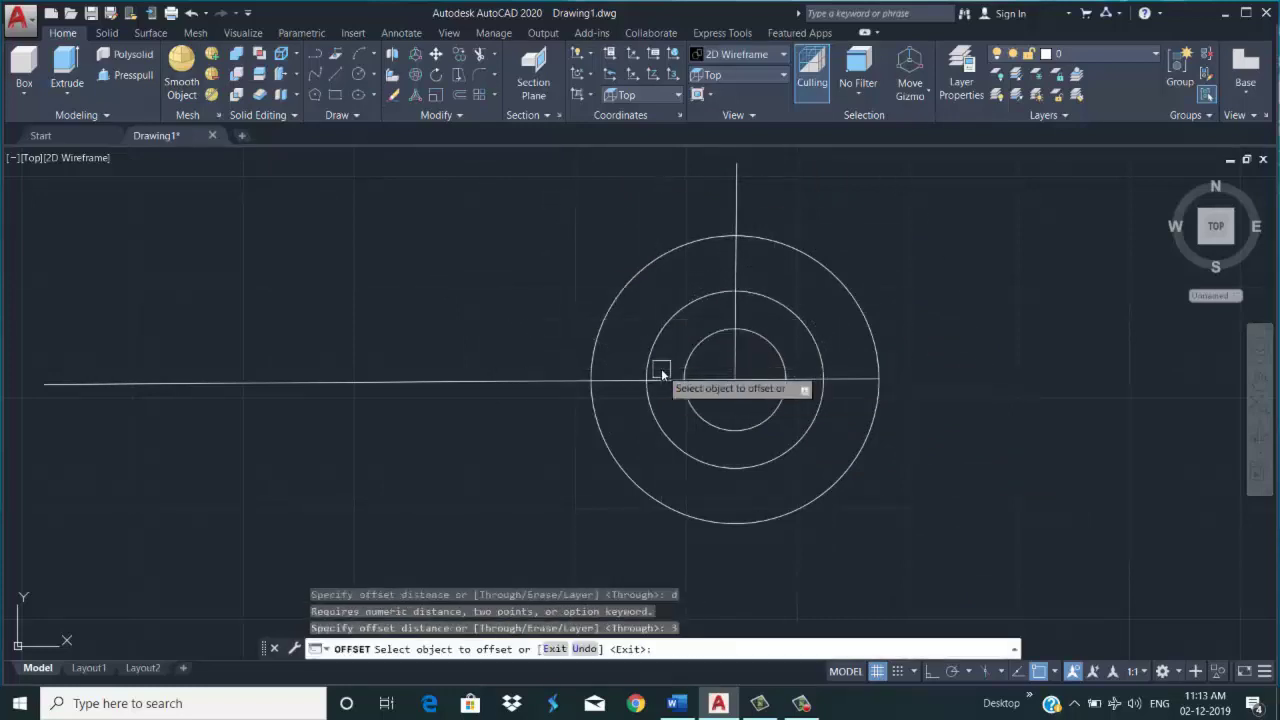
left_click(852, 384)
left_click(850, 388)
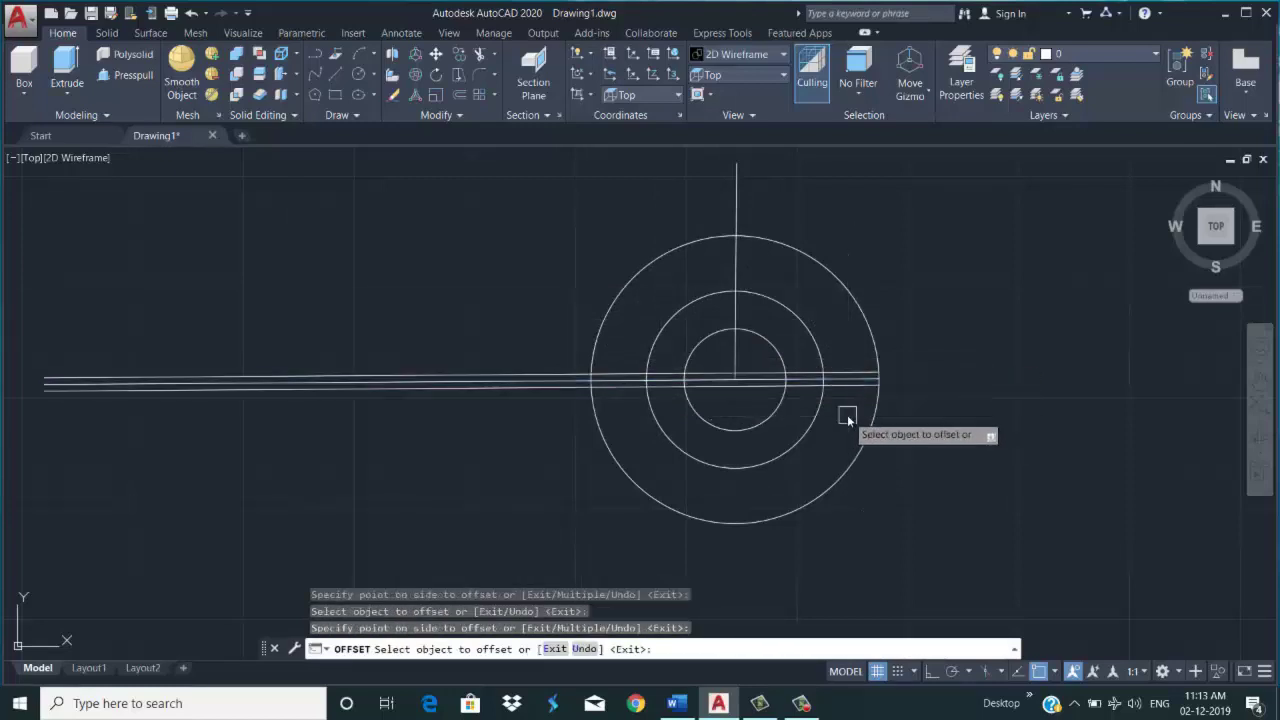
scroll(845, 395, "up", 5)
key("Return")
Trim the offset lines back to the circles, removing their left and right pieces
type("tr")
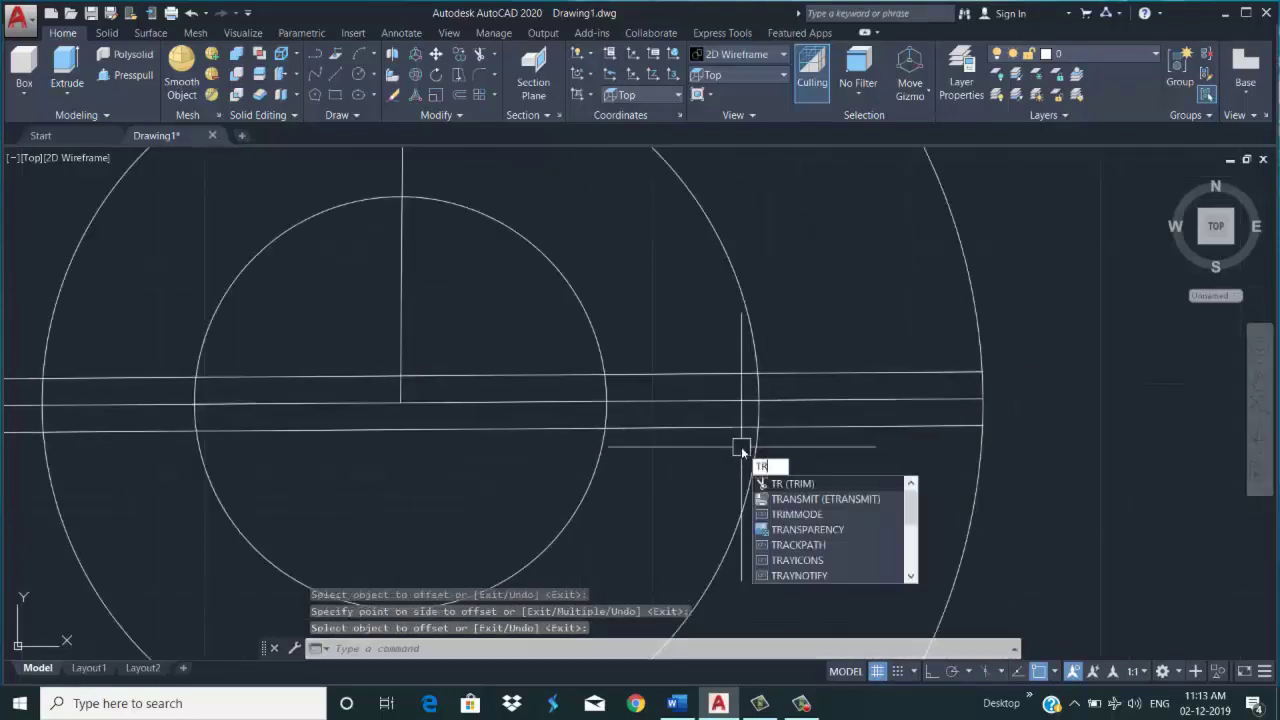
key("Return")
key("Return")
left_click(163, 380)
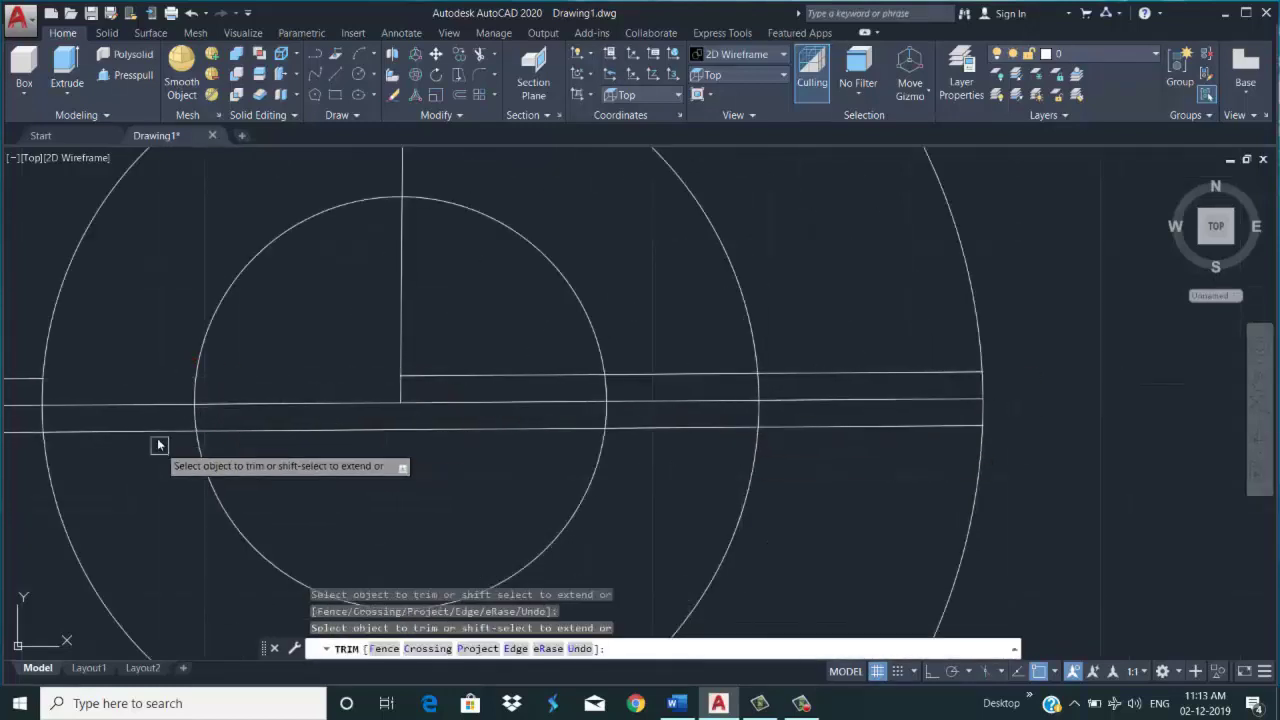
left_click(157, 431)
left_click(300, 431)
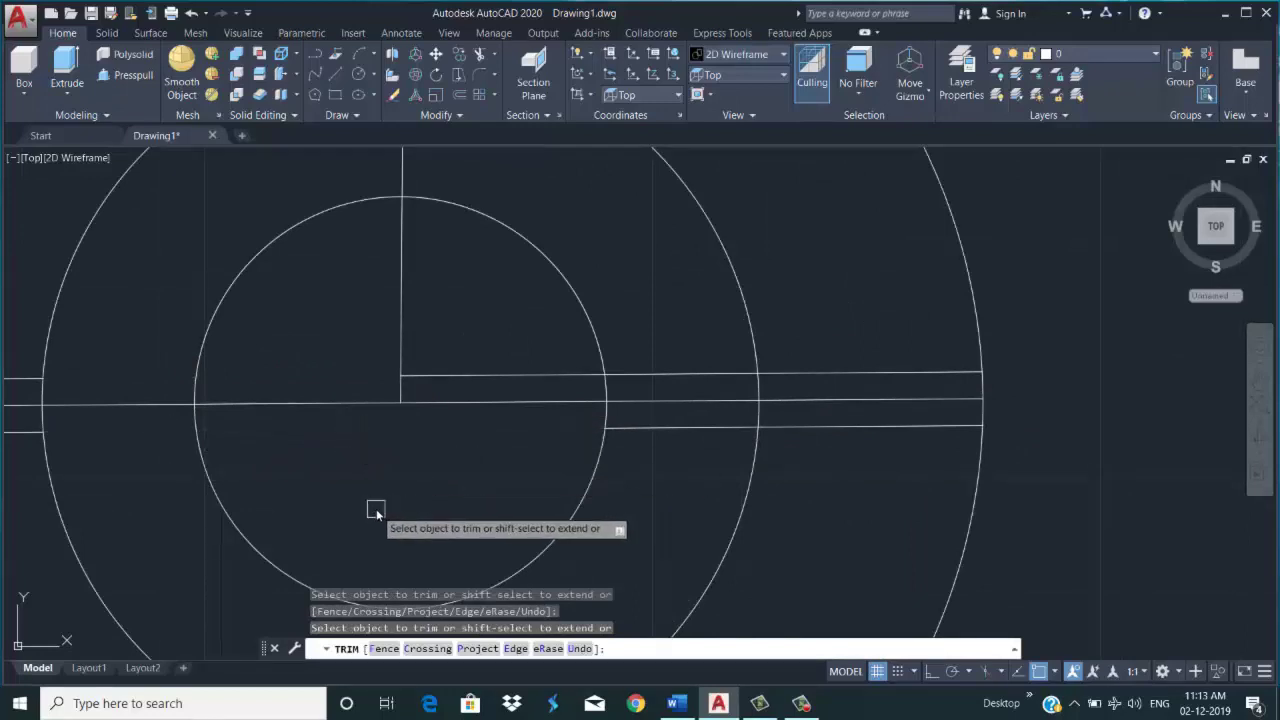
left_click(686, 429)
left_click(802, 428)
left_click(808, 373)
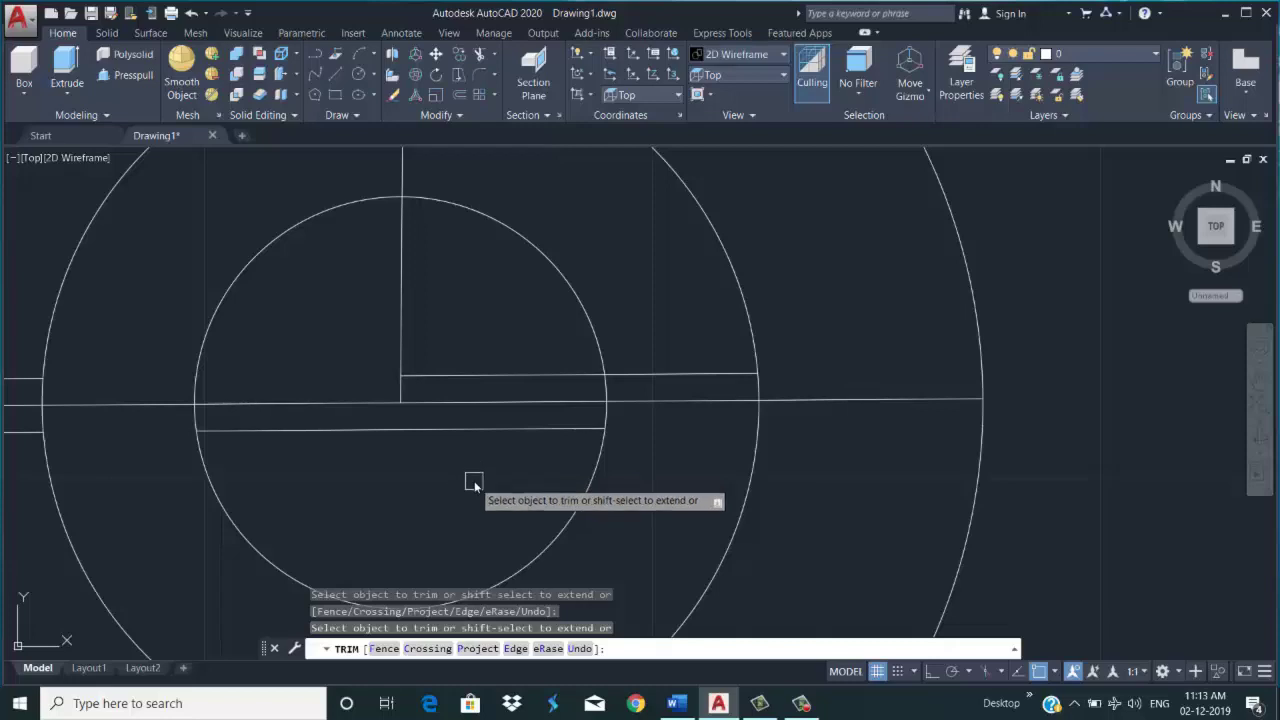
key("Escape")
Lengthen the vertical centre line downward past the circles
left_click(402, 350)
left_click(401, 400)
scroll(447, 503, "down", 2)
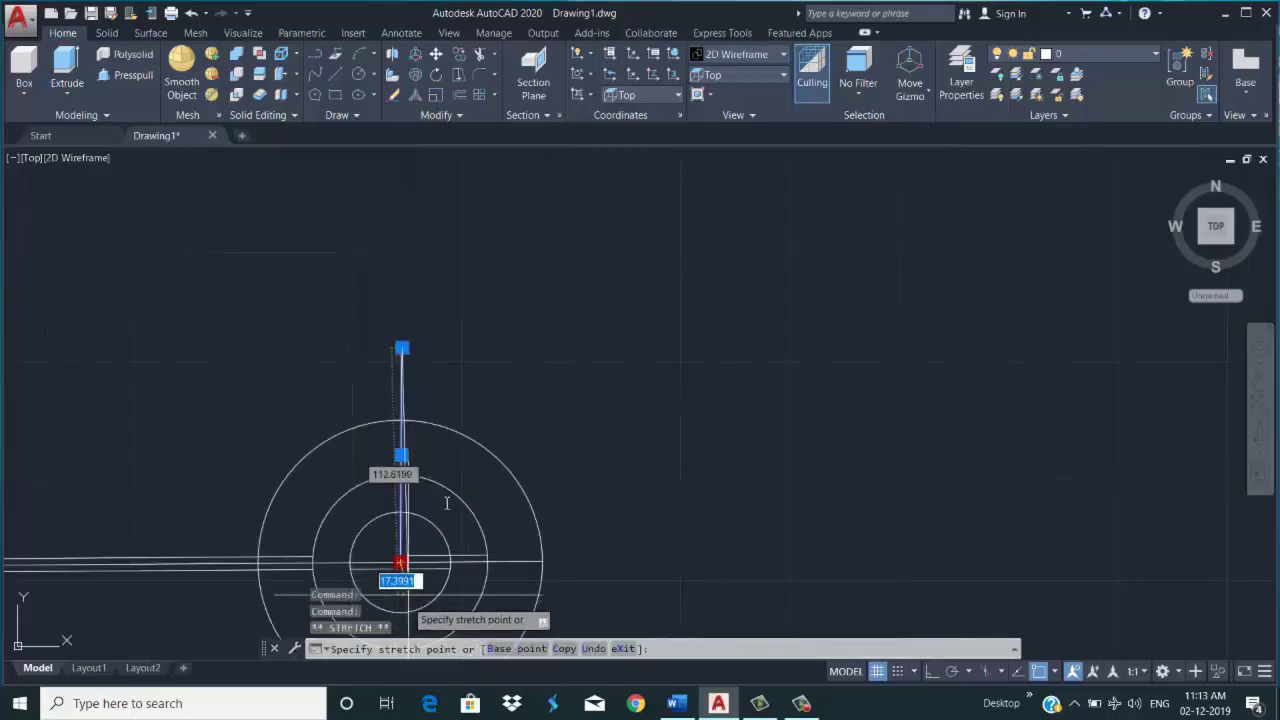
scroll(472, 430, "down", 3)
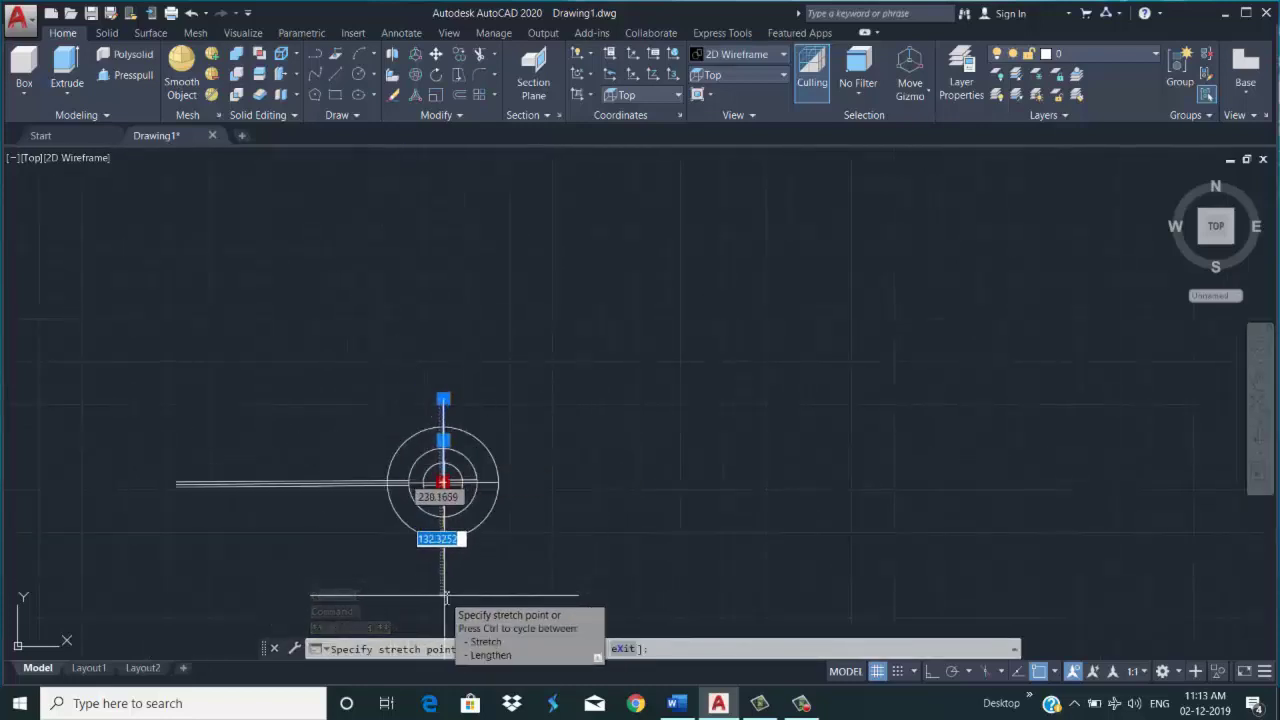
left_click(508, 526)
Trim a line piece at the inner circle, undoing one wrong trim
type("tr")
key("Return")
scroll(450, 520, "up", 3)
left_click(400, 523)
key("Return")
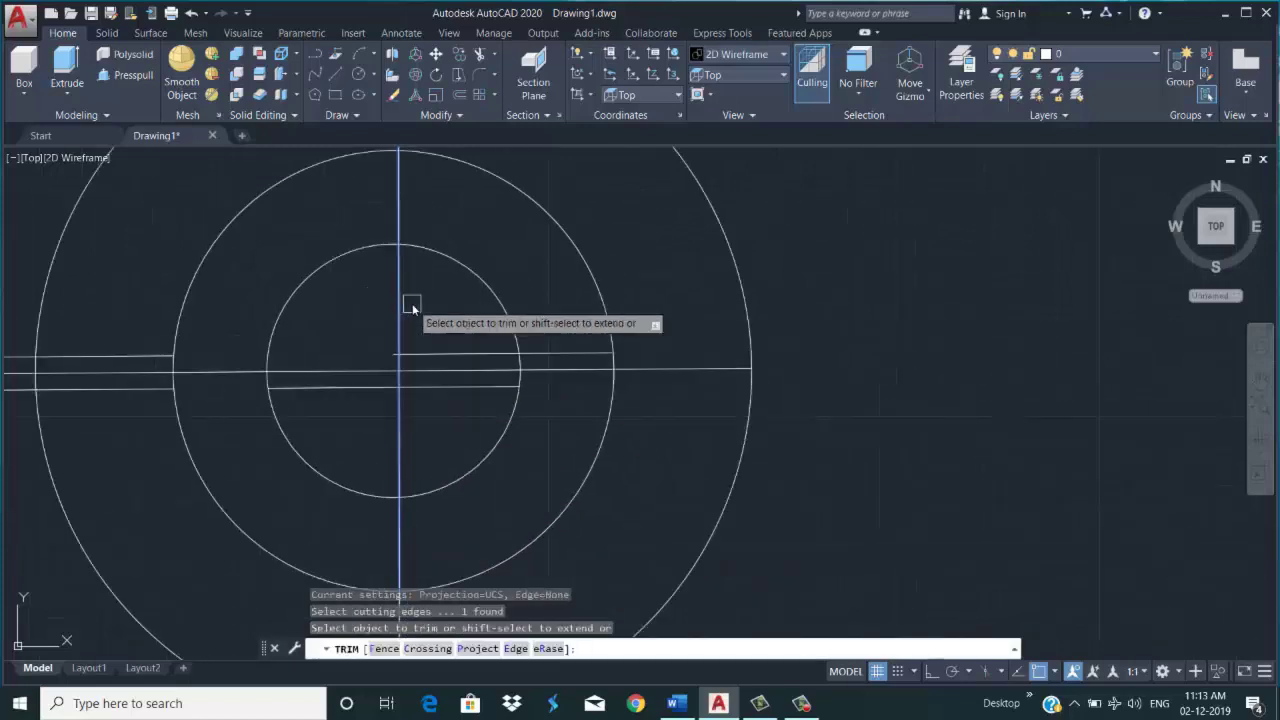
key("Escape")
type("tr")
key("Return")
key("Return")
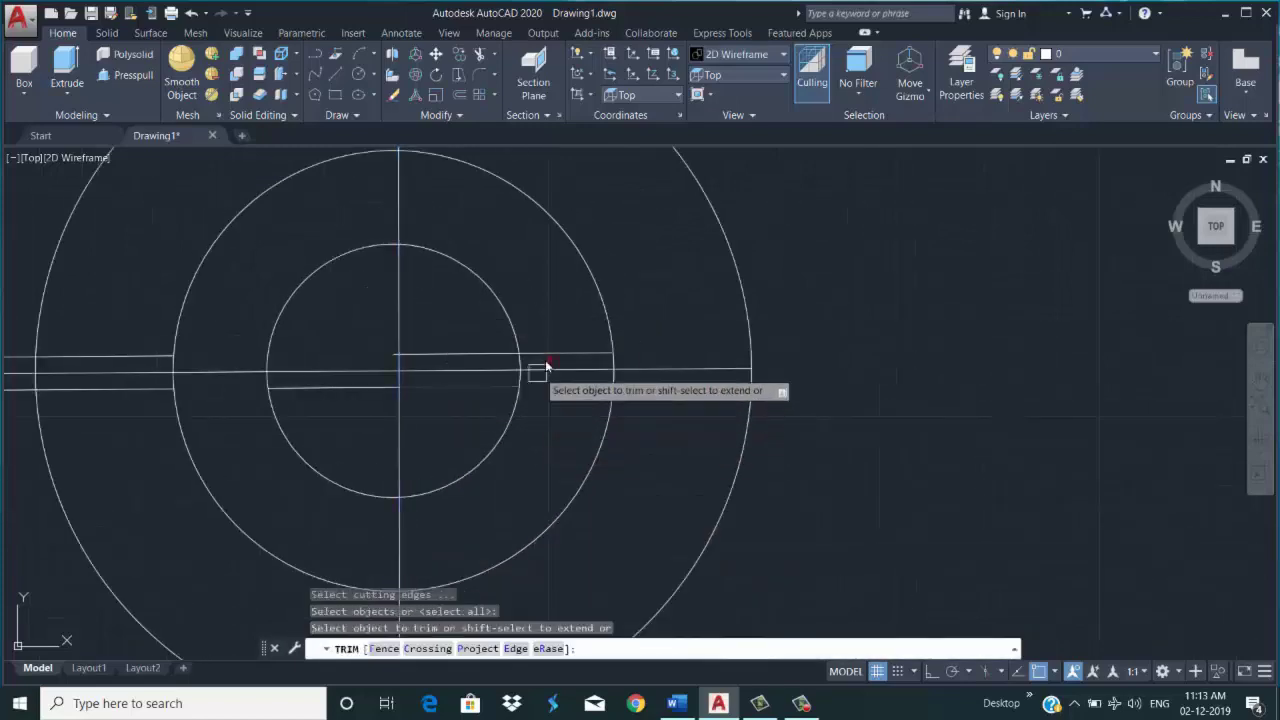
left_click(537, 356)
scroll(366, 351, "up", 3)
scroll(620, 380, "up", 2)
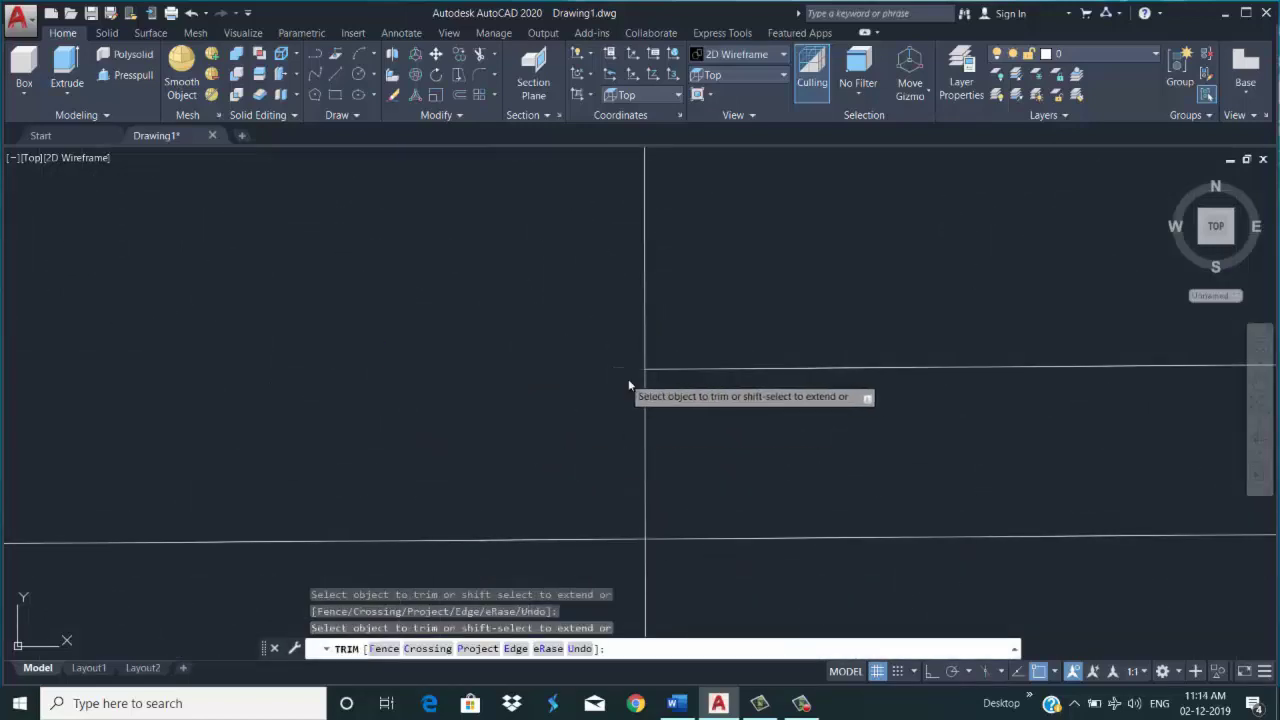
scroll(629, 384, "down", 3)
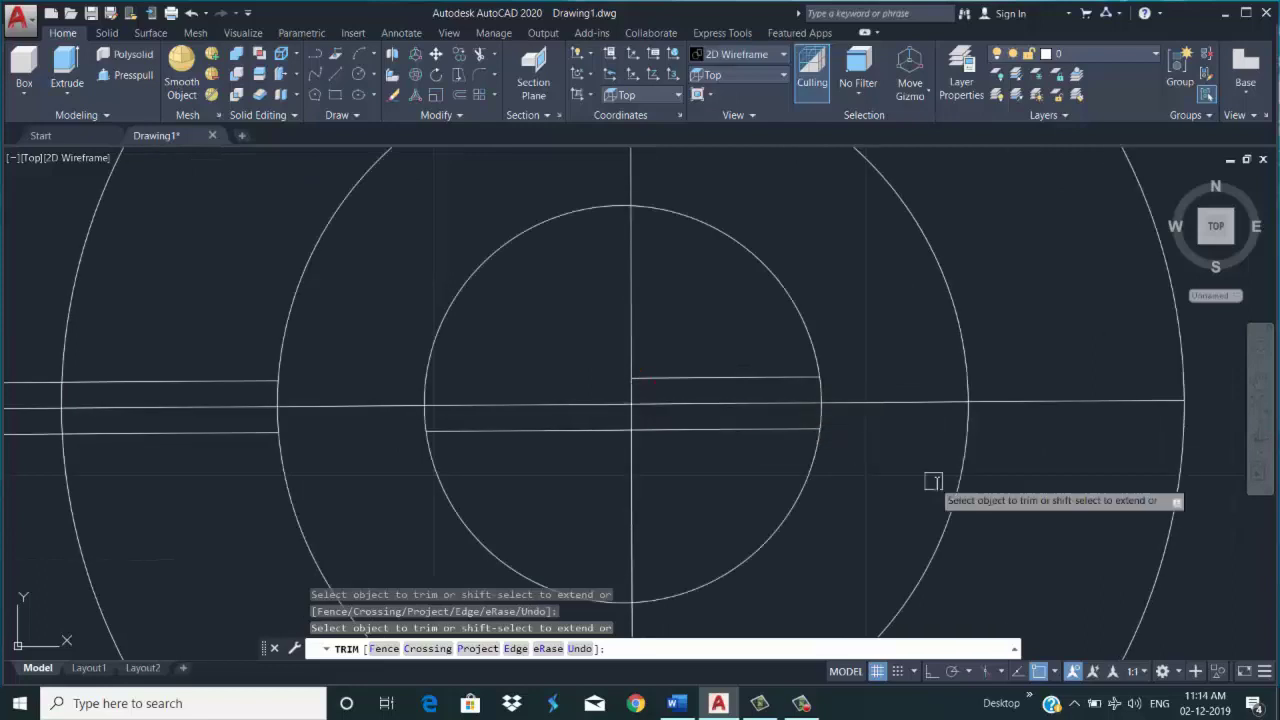
left_click(828, 431)
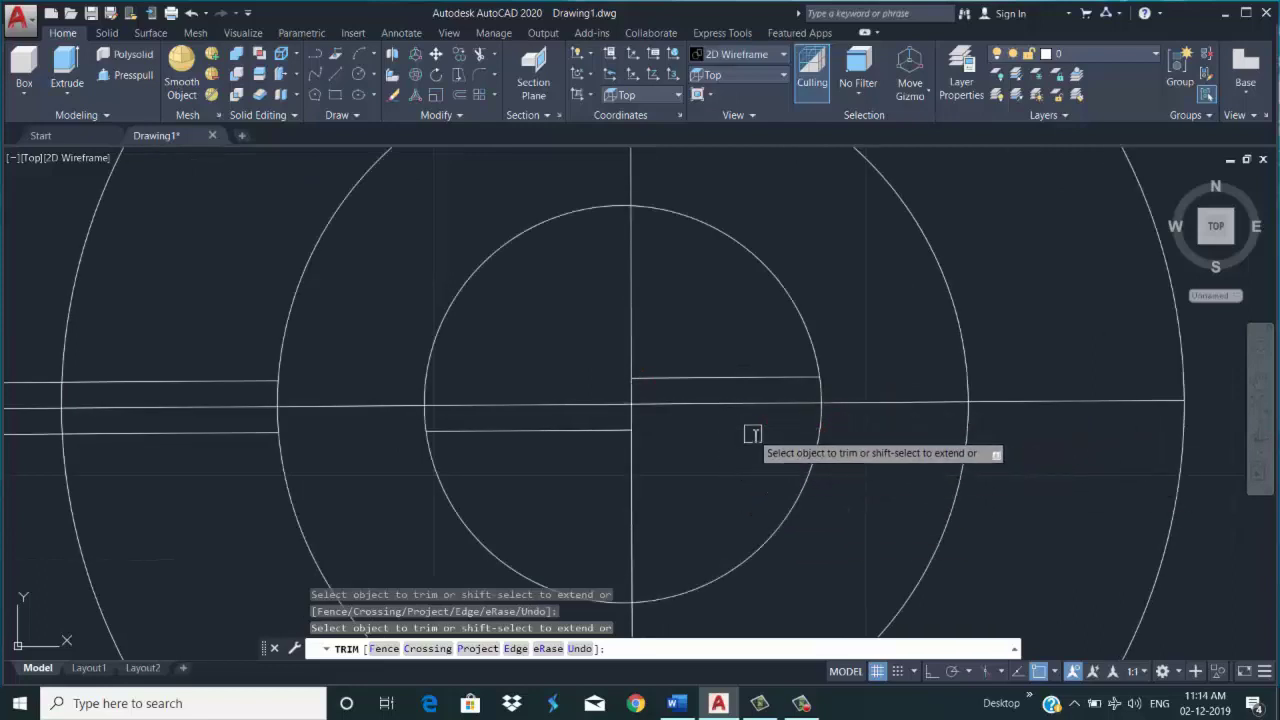
key("ctrl+z")
scroll(730, 443, "down", 3)
scroll(700, 455, "down", 5)
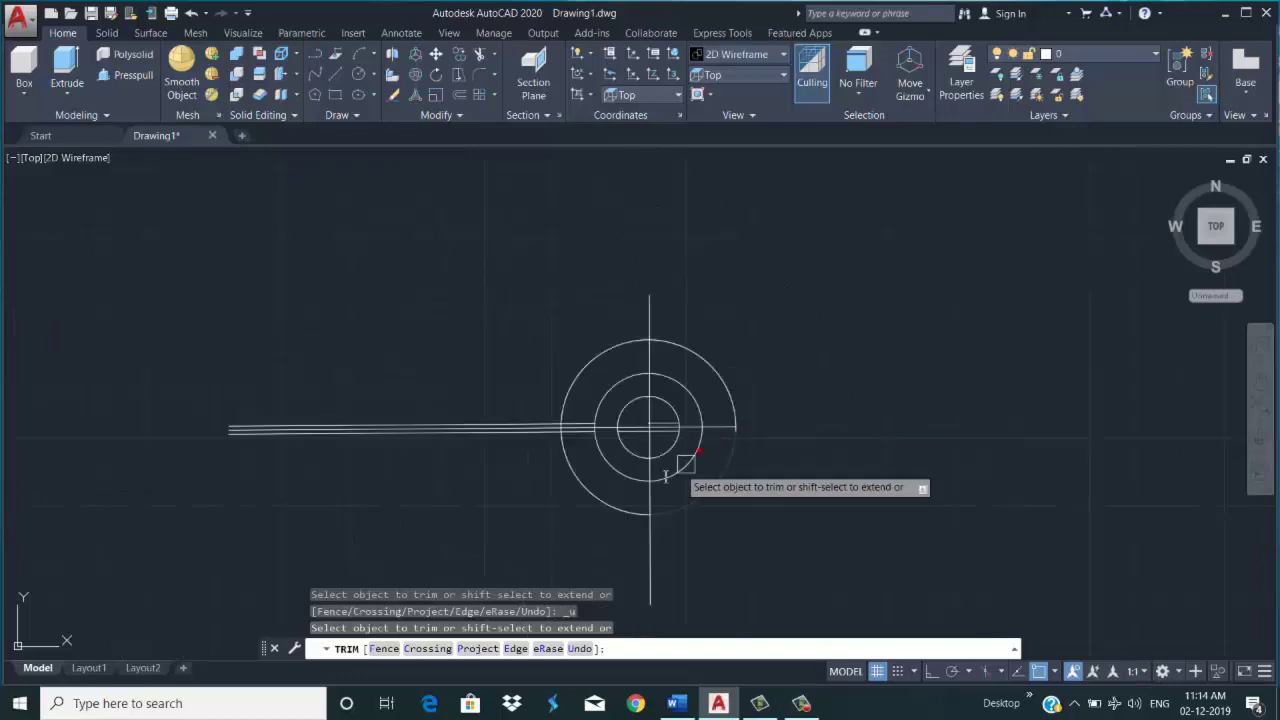
scroll(665, 476, "up", 3)
key("Escape")
key("Escape")
Erase the two long parallel lines and the two short segments inside the inner circle
left_click(345, 362)
left_click(349, 341)
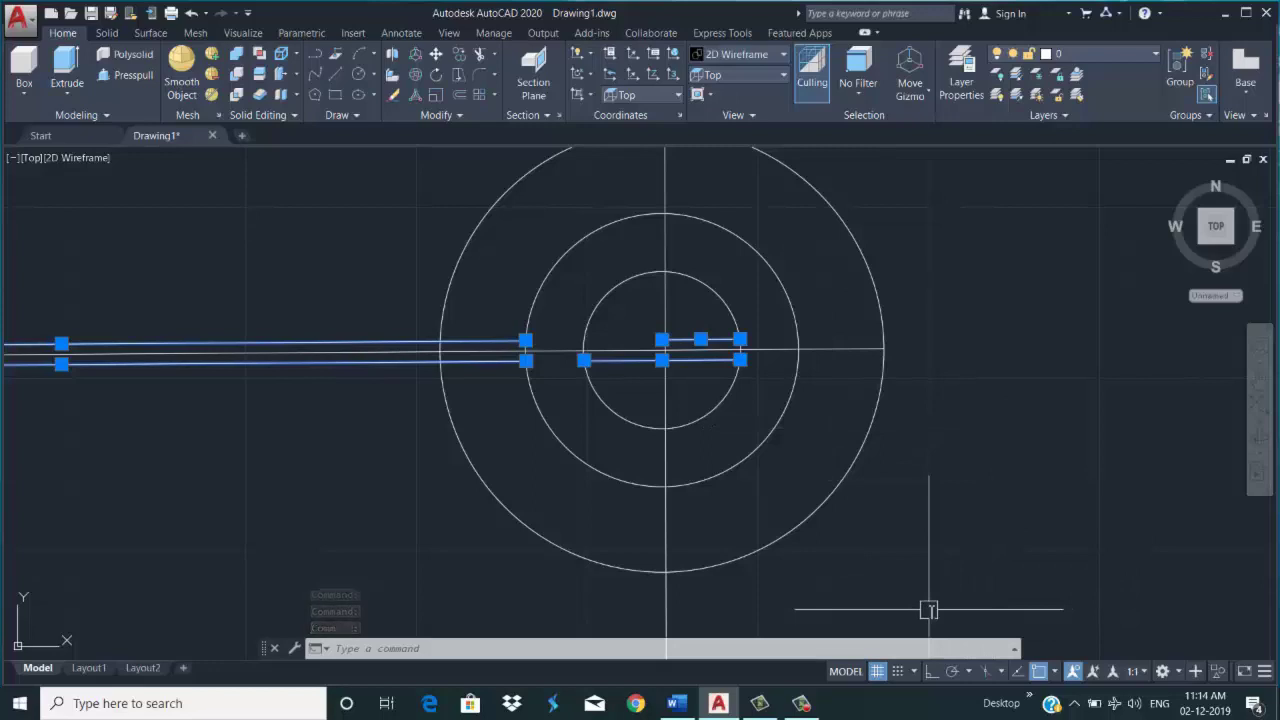
type("l")
key("Escape")
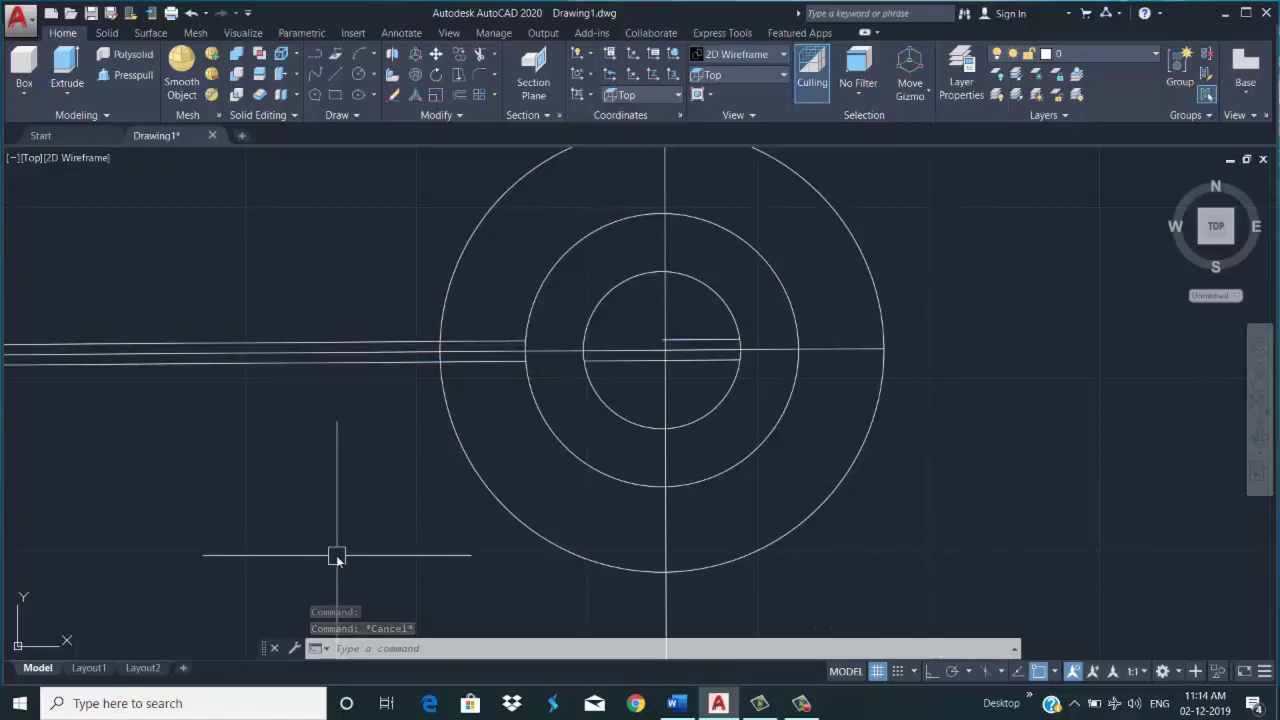
left_click(243, 362)
left_click(266, 344)
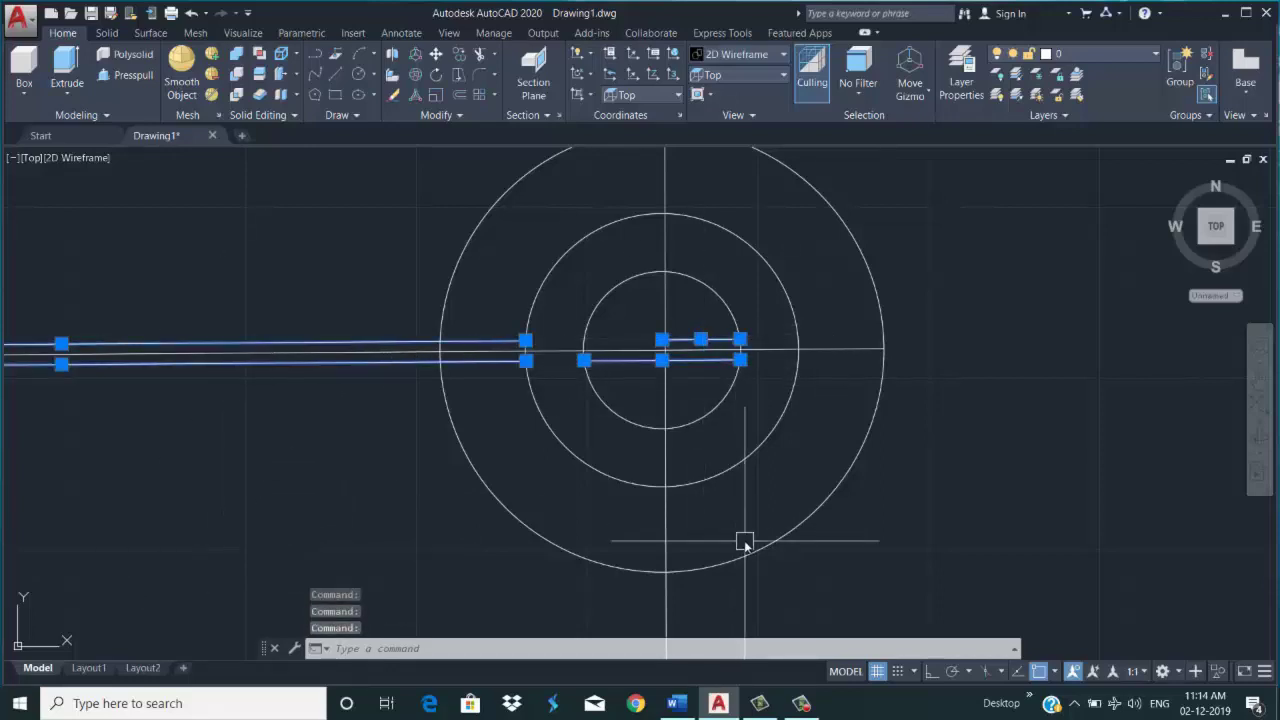
key("Escape")
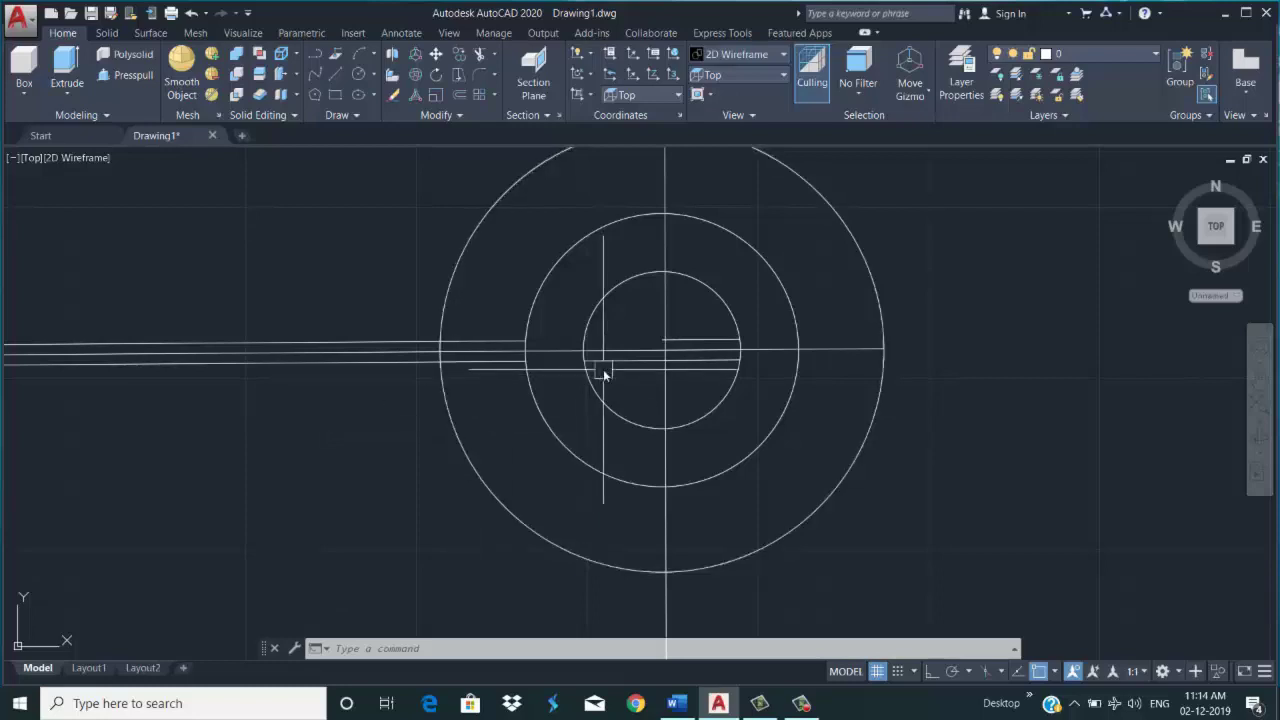
left_click(343, 363)
left_click(350, 342)
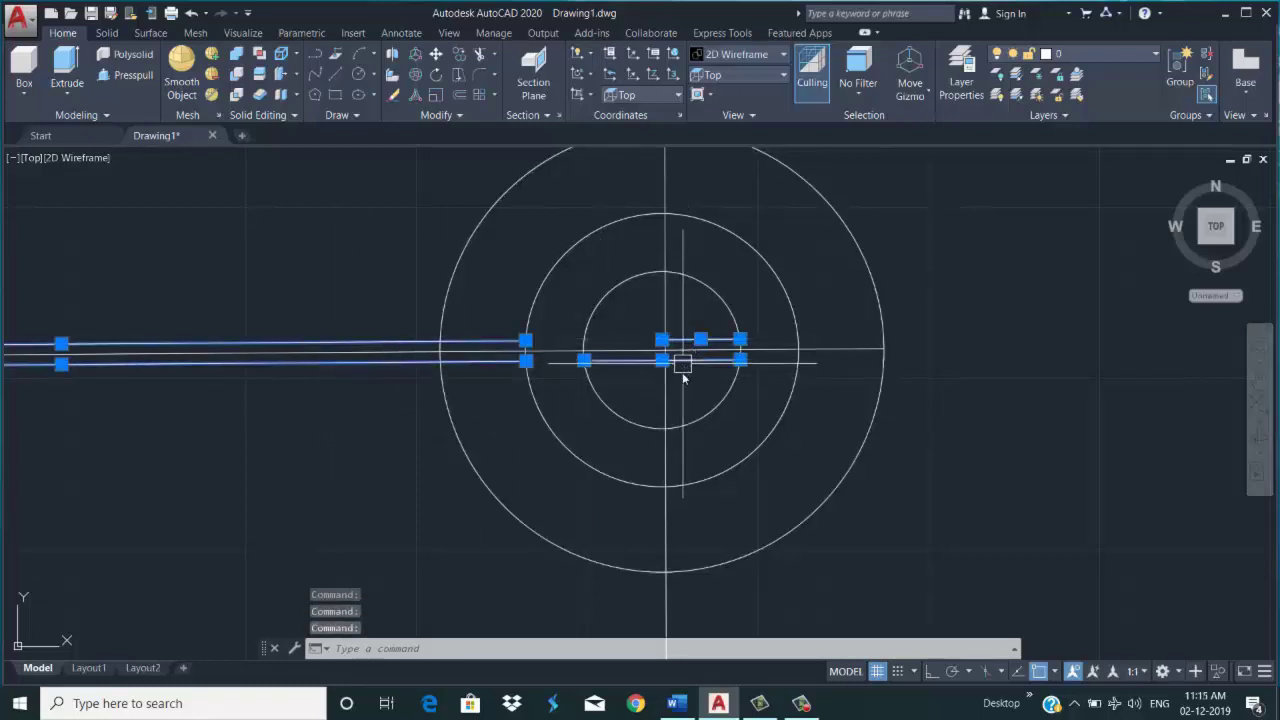
type("tr")
key("Return")
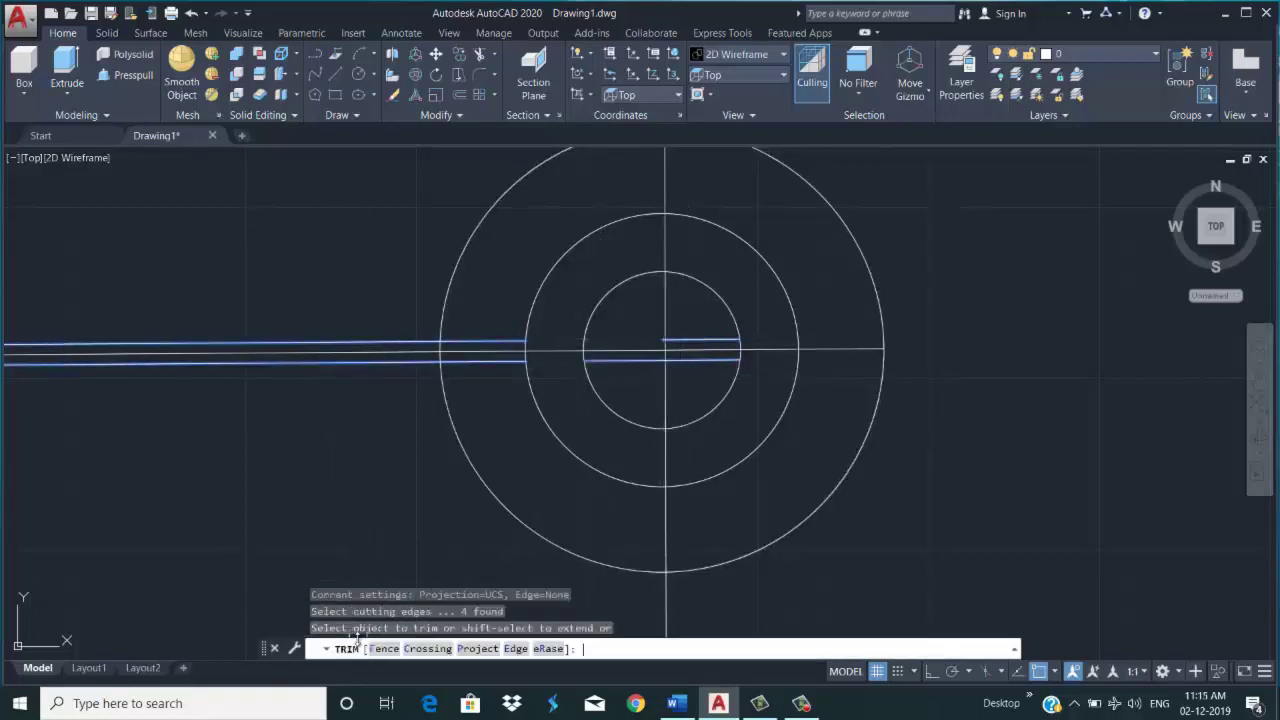
key("Escape")
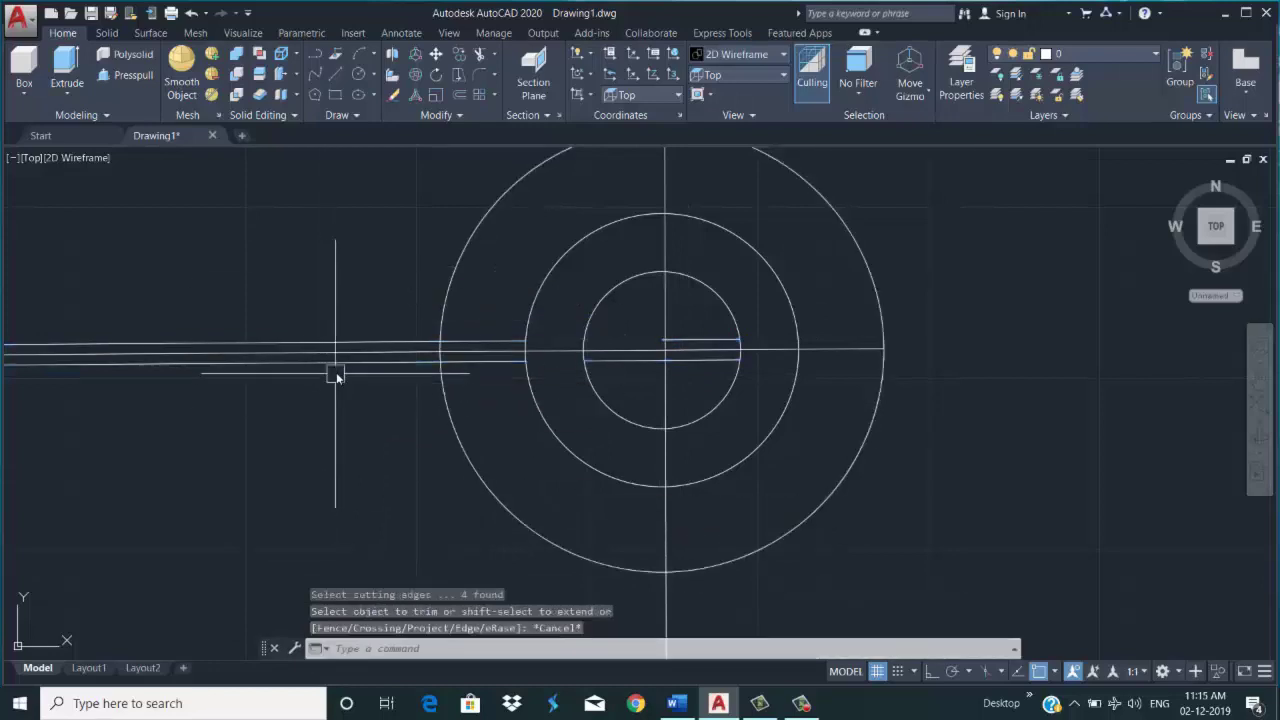
left_click(338, 362)
left_click(340, 342)
left_click(707, 339)
left_click(711, 361)
right_click(818, 306)
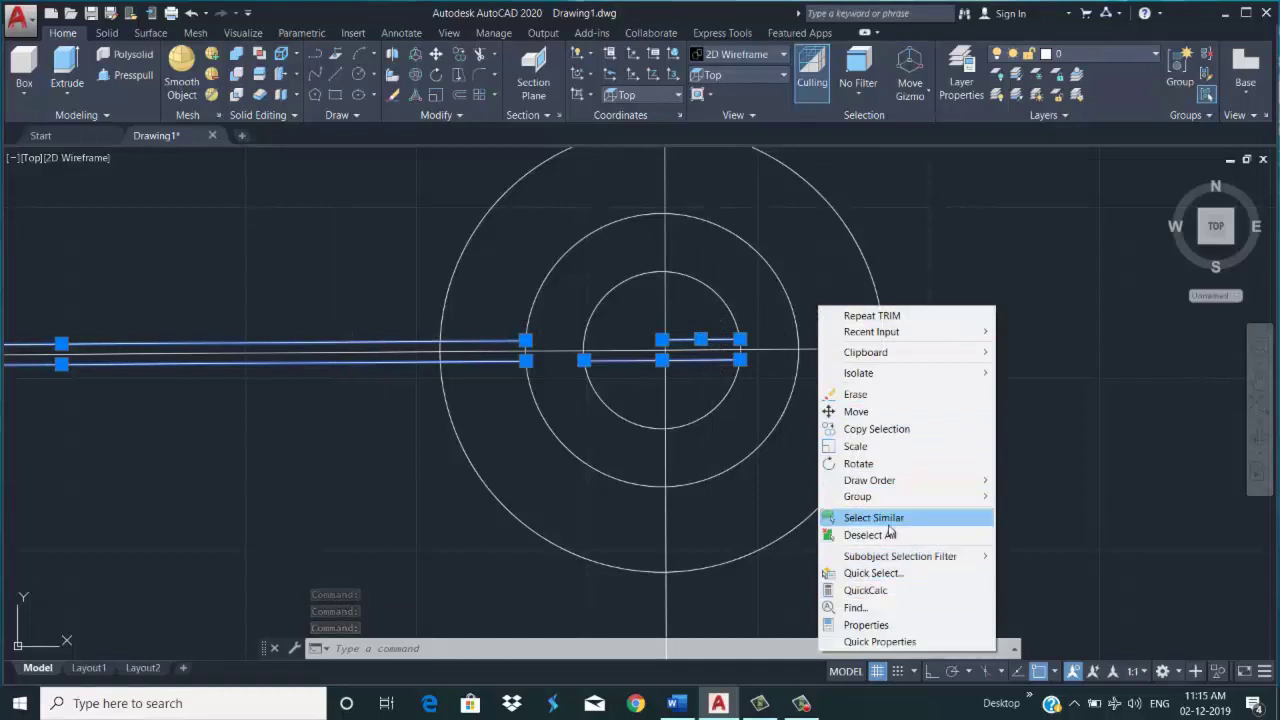
left_click(880, 394)
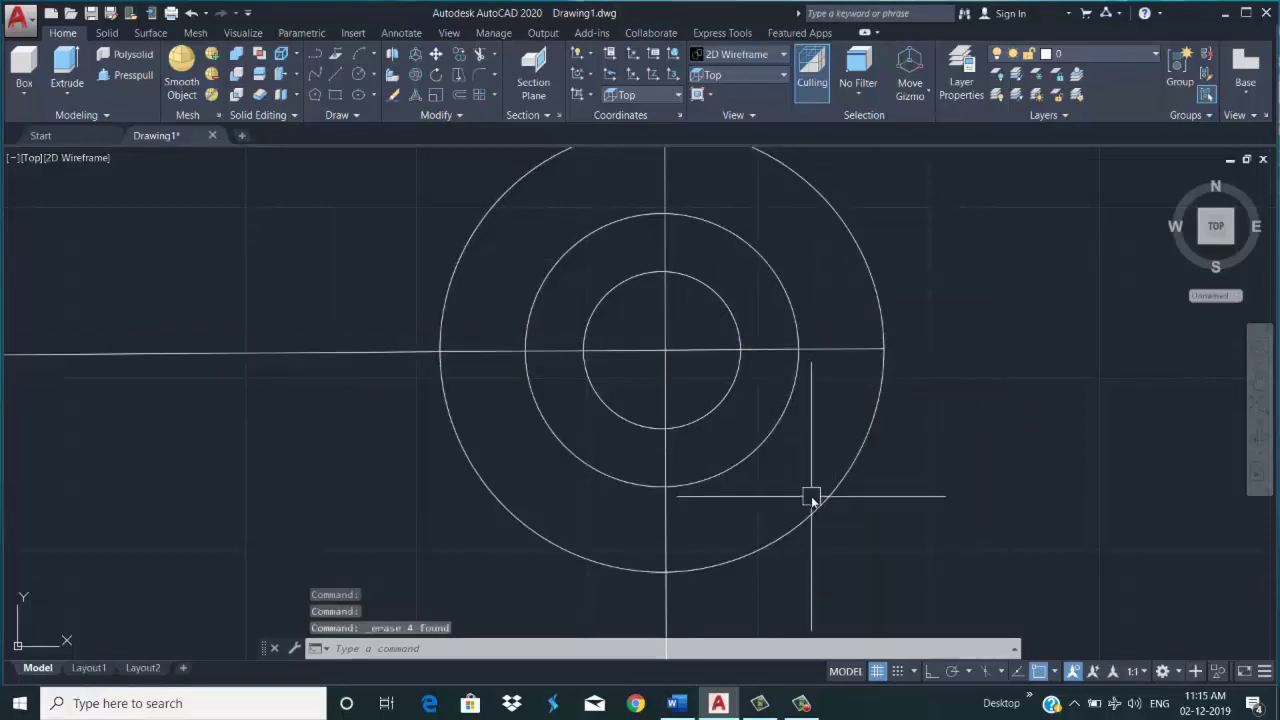
type("o")
Offset the horizontal centre line by 3 to both sides
key("Return")
type("d")
key("Return")
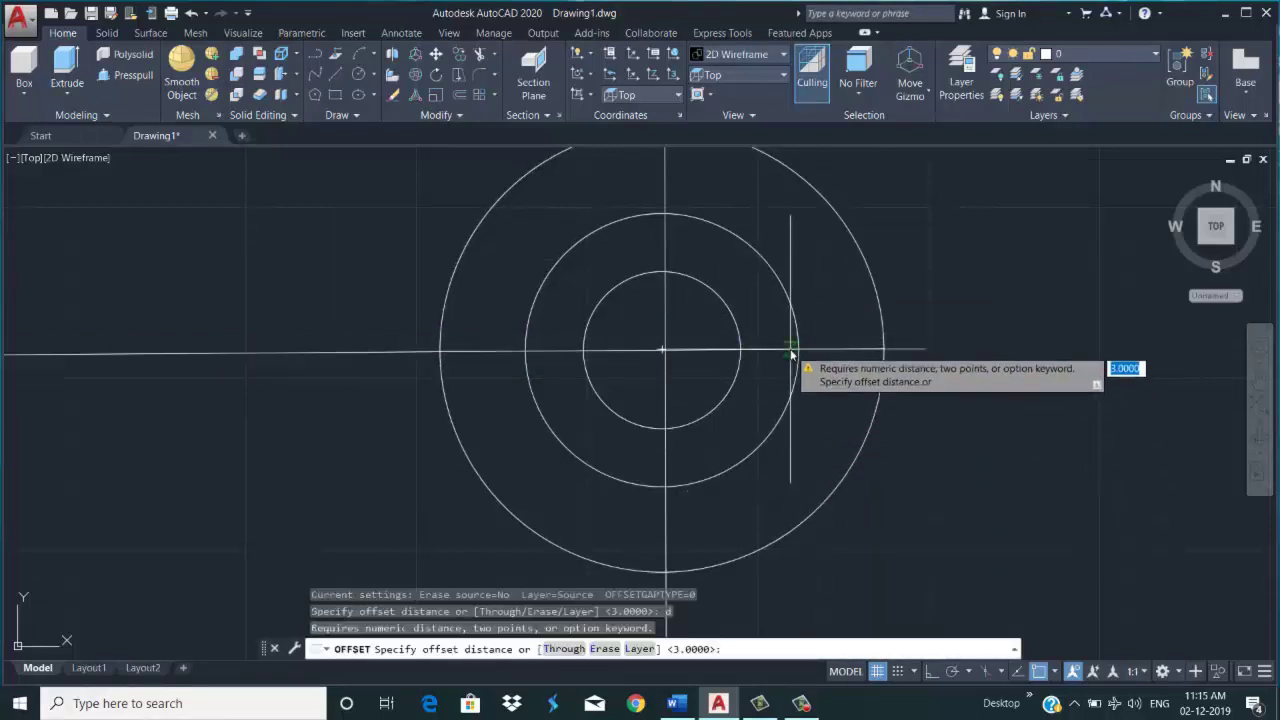
type("3")
key("Return")
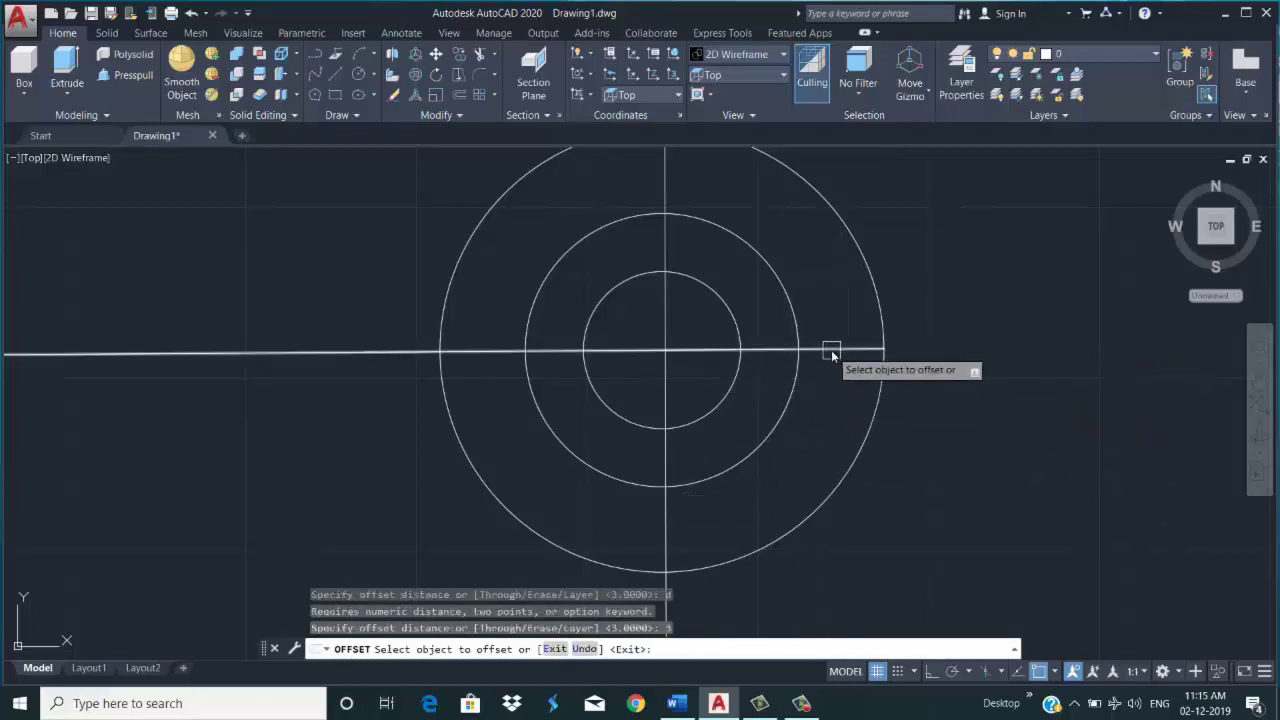
left_click(831, 350)
left_click(831, 355)
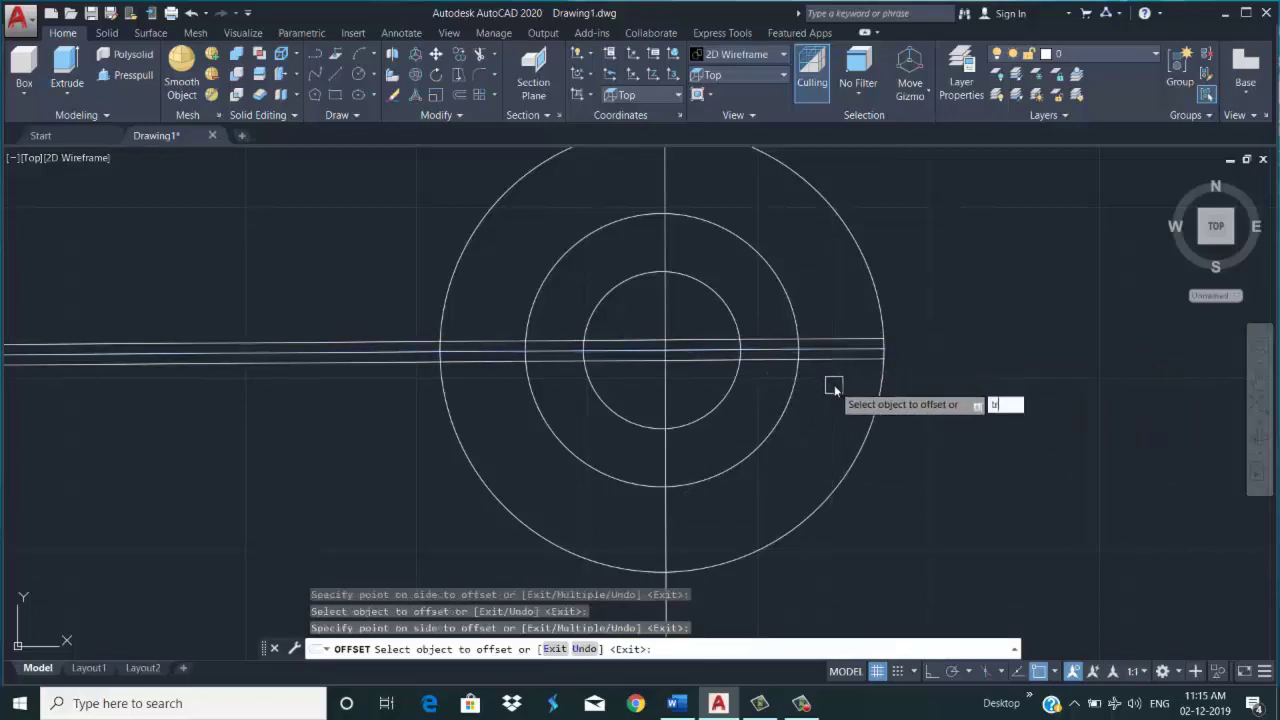
key("Return")
left_click(380, 360)
key("Escape")
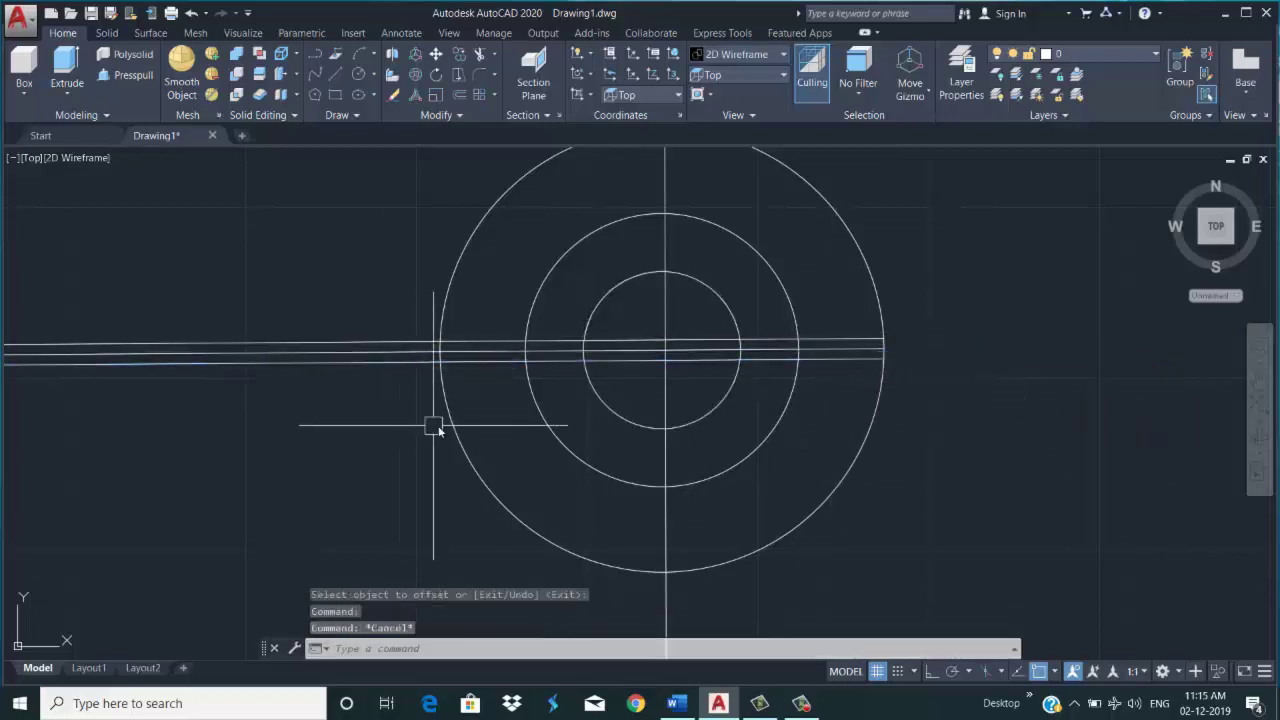
Trim the offset lines between and inside the circles, leaving only the slot segments
type("tr")
key("Return")
key("Return")
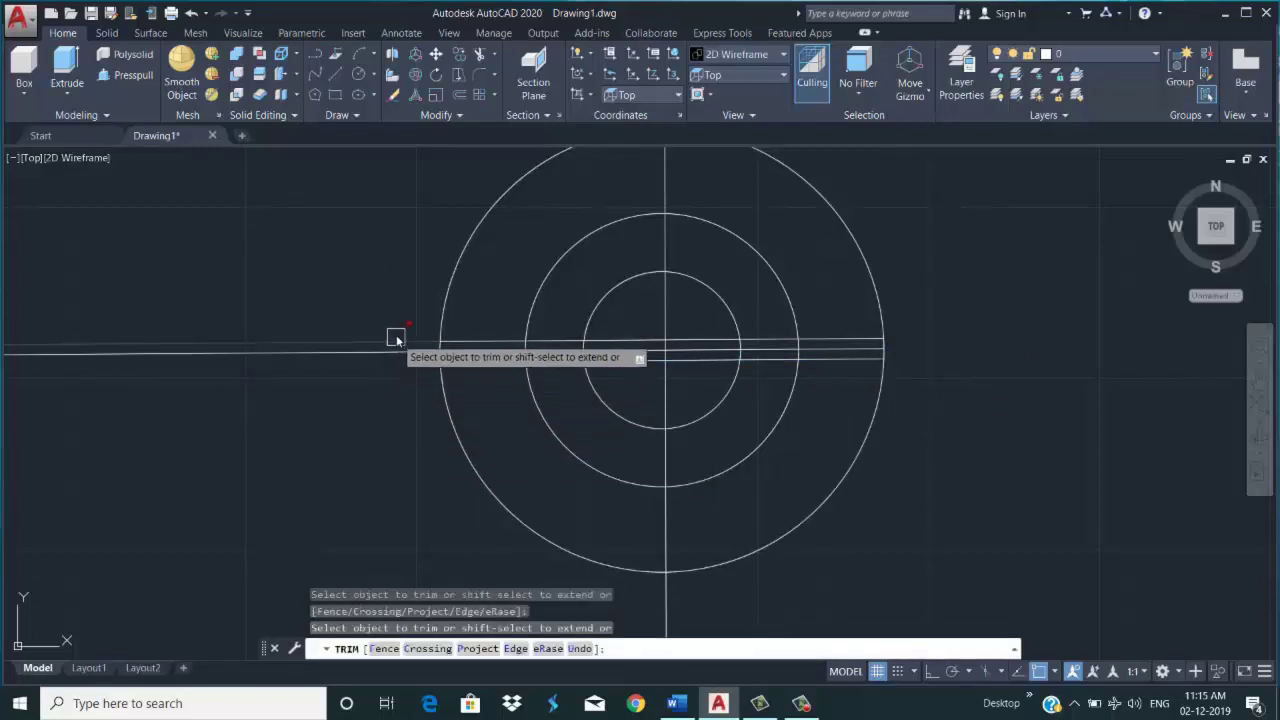
left_click(395, 339)
left_click(495, 341)
left_click(495, 360)
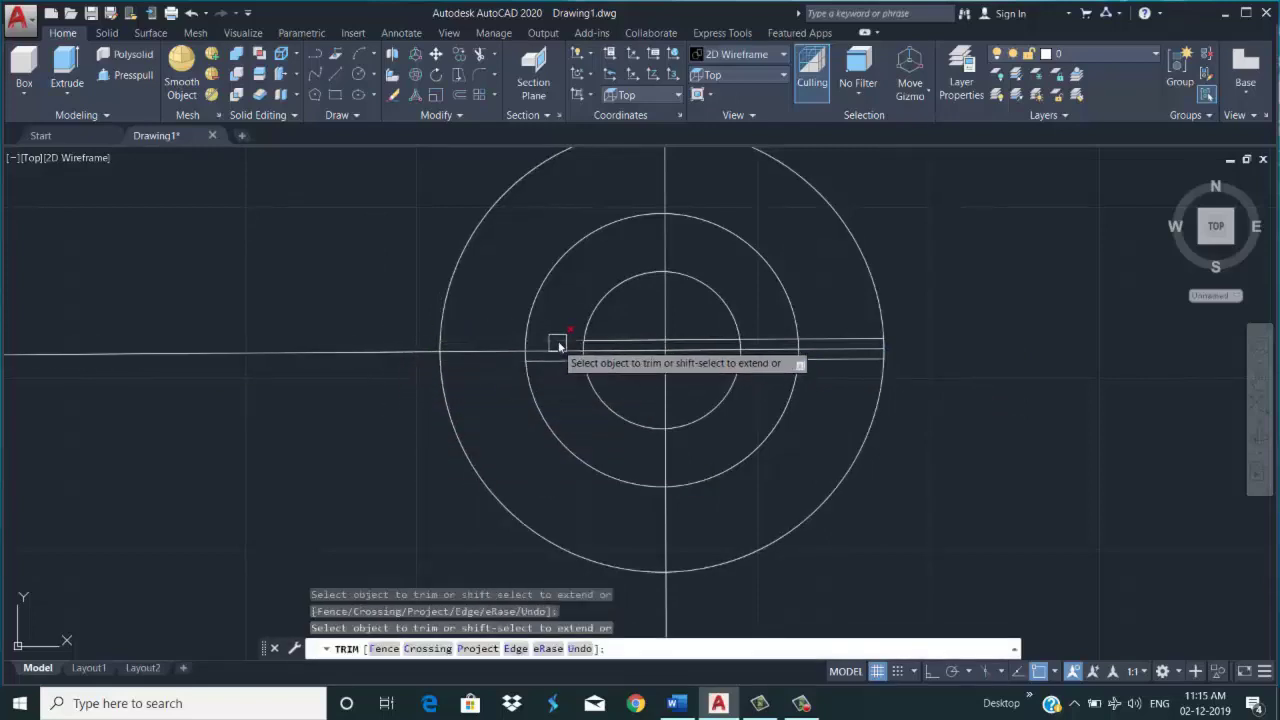
left_click(558, 342)
left_click(558, 360)
left_click(626, 339)
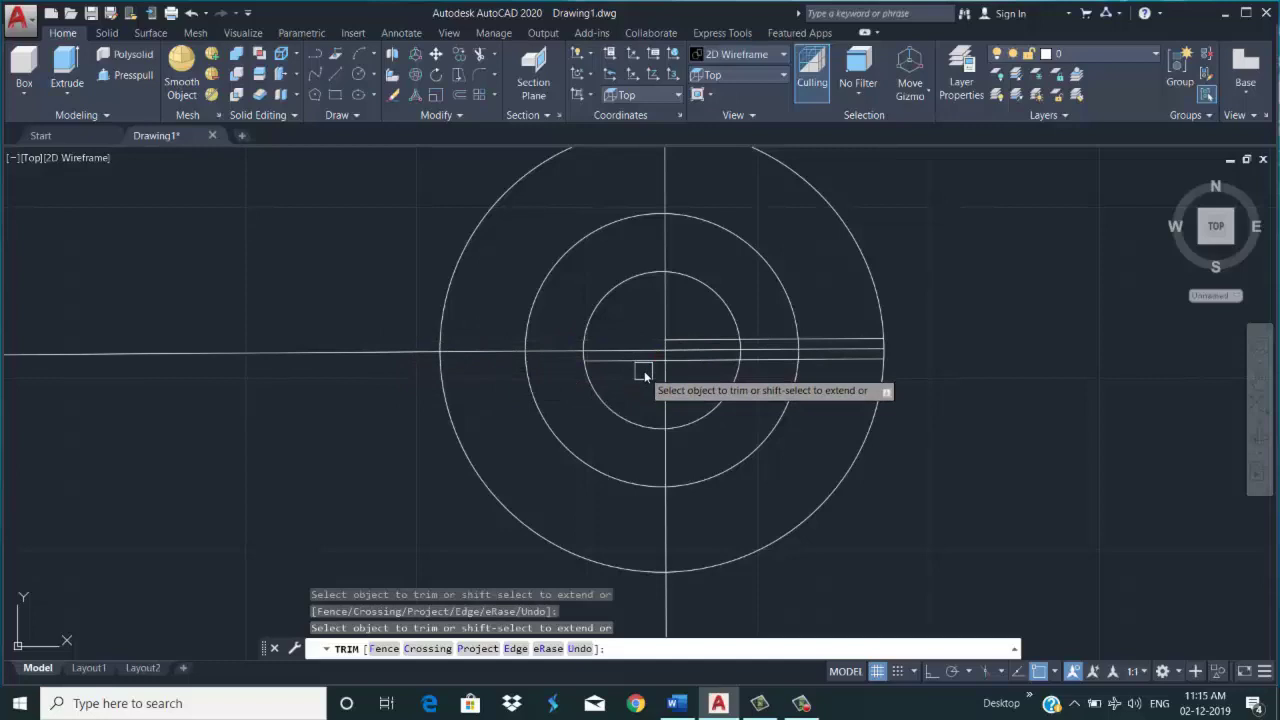
left_click(707, 359)
left_click(705, 341)
left_click(820, 359)
left_click(820, 341)
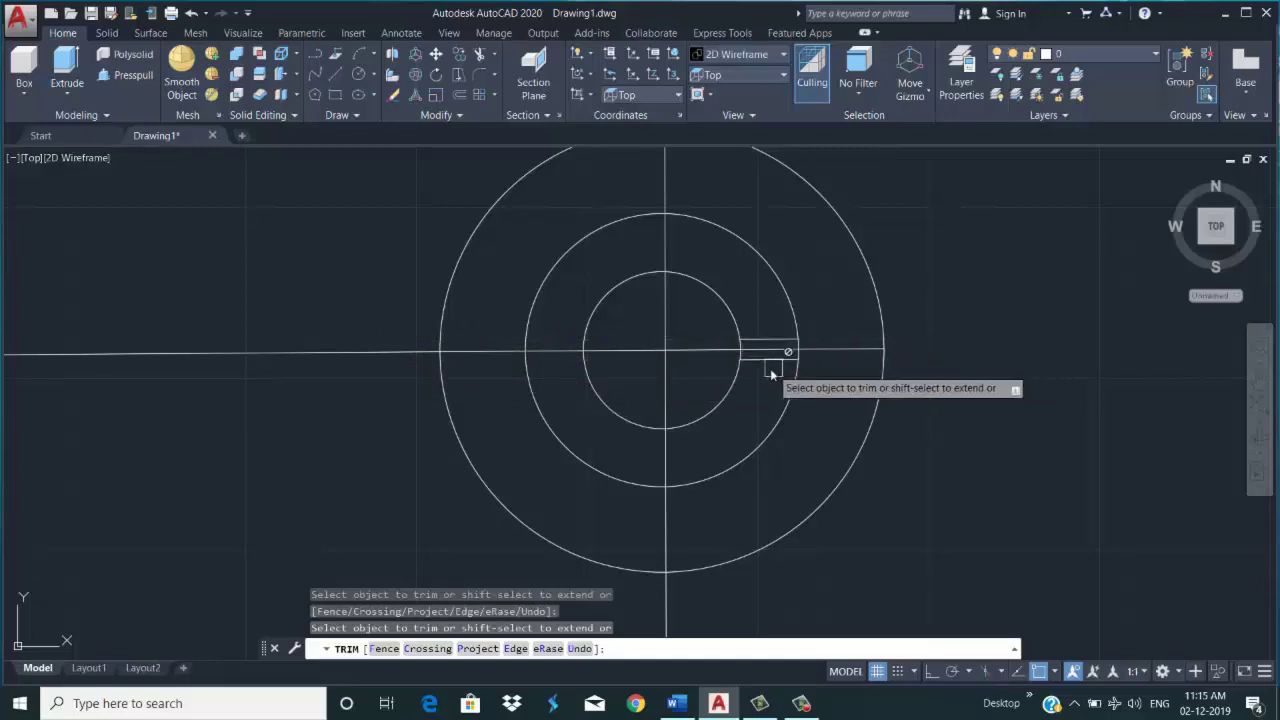
Cut away the right half of the 80 circle and the 46 circle's arc across the slot
left_click(790, 400)
left_click(780, 280)
scroll(812, 388, "up", 2)
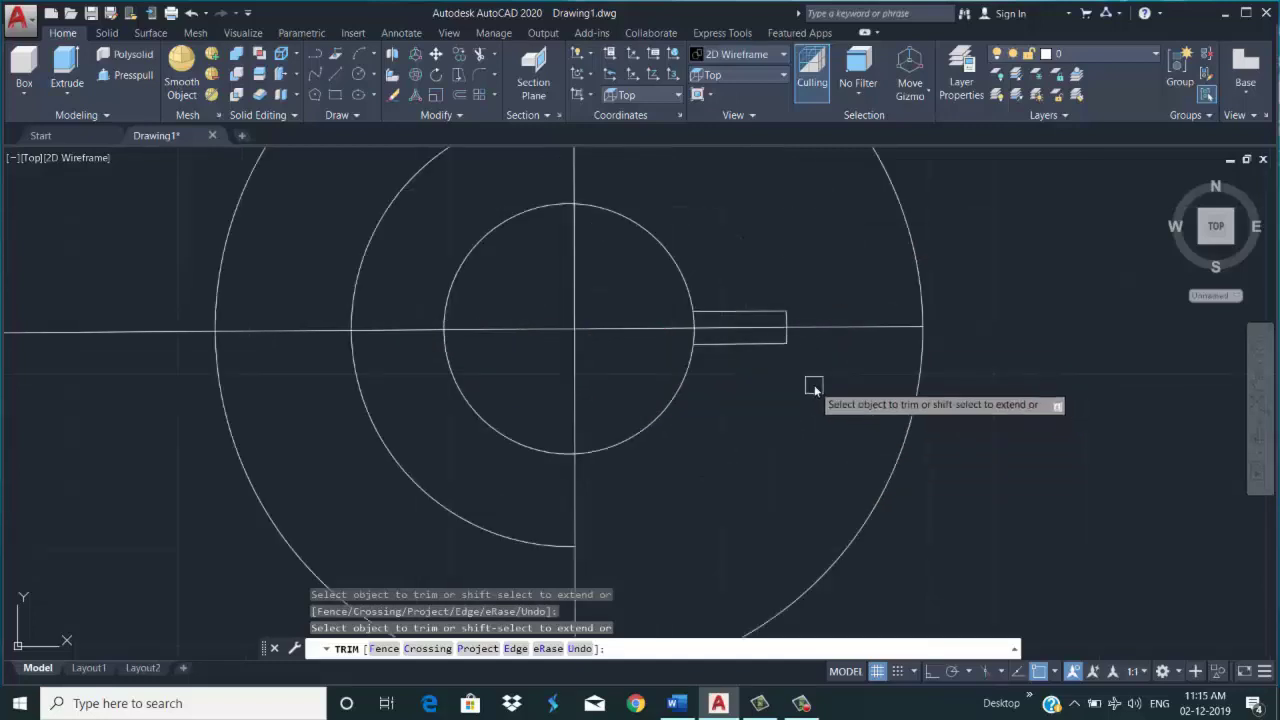
scroll(812, 388, "up", 1)
scroll(812, 390, "down", 2)
scroll(696, 313, "up", 5)
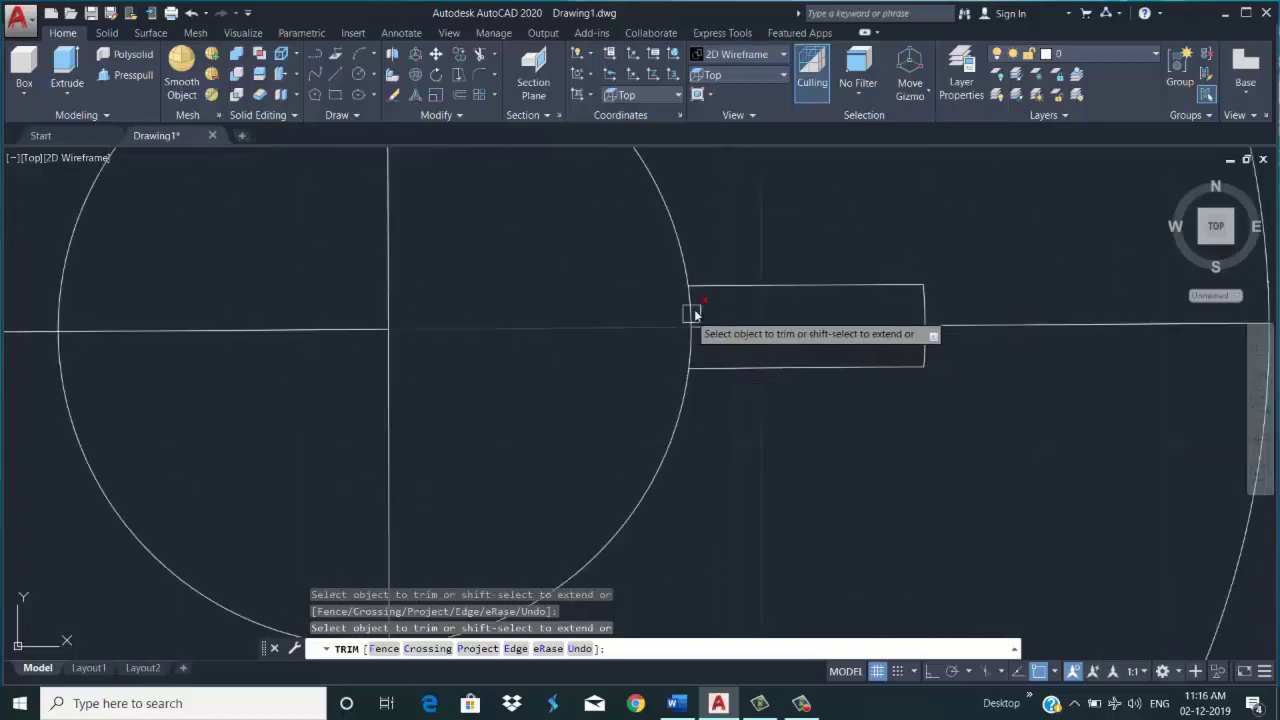
left_click(691, 330)
scroll(691, 343, "down", 5)
key("Return")
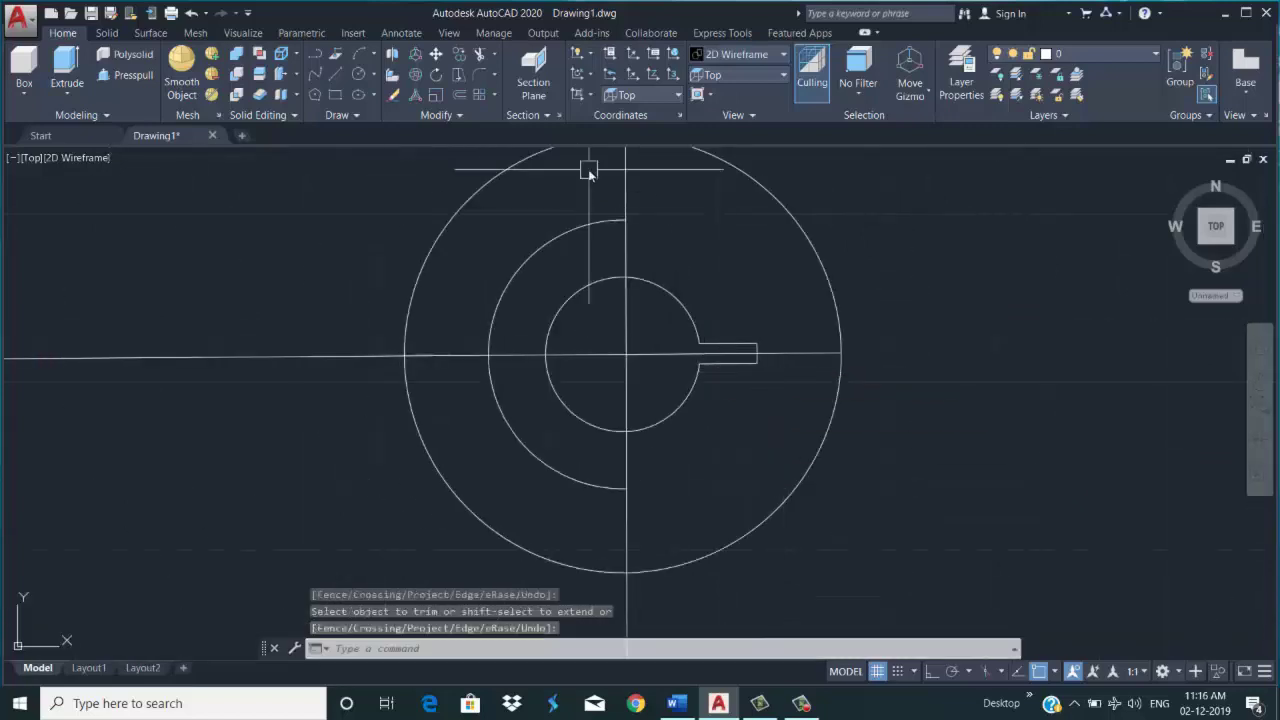
Polar-array the keyway slot lines 7 times around the circles' centre
left_click(493, 96)
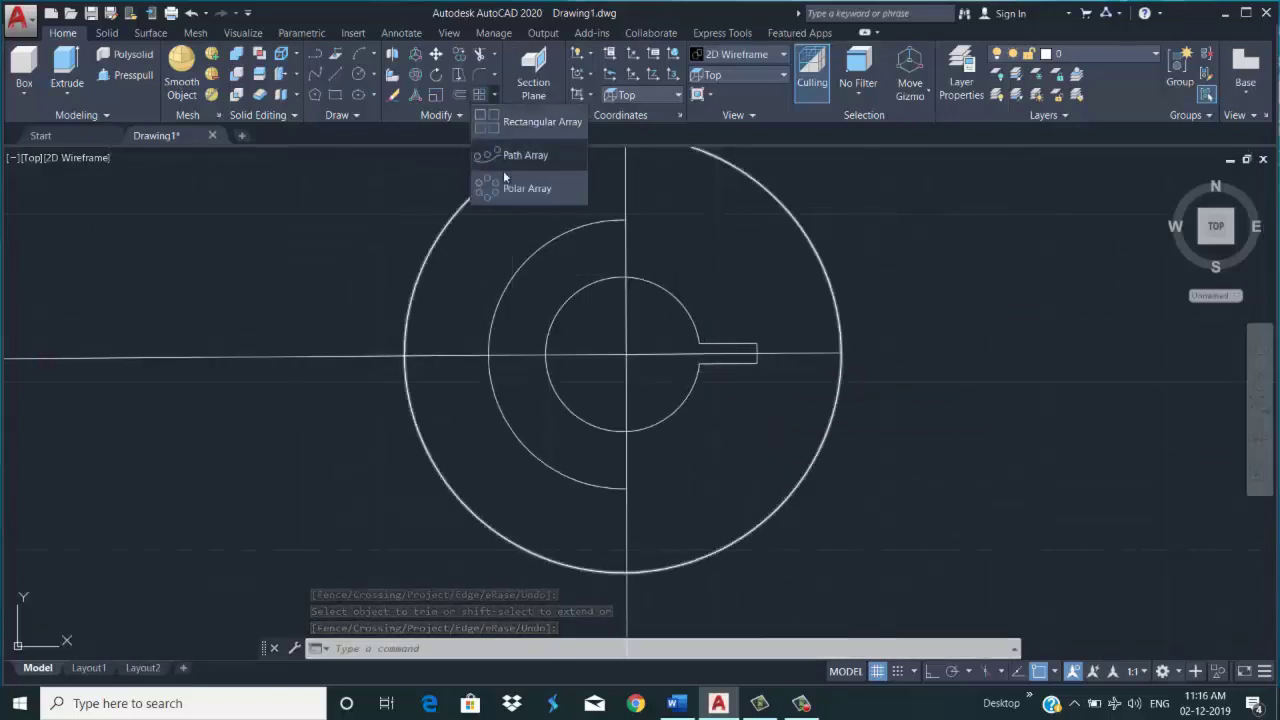
left_click(516, 190)
left_click(738, 363)
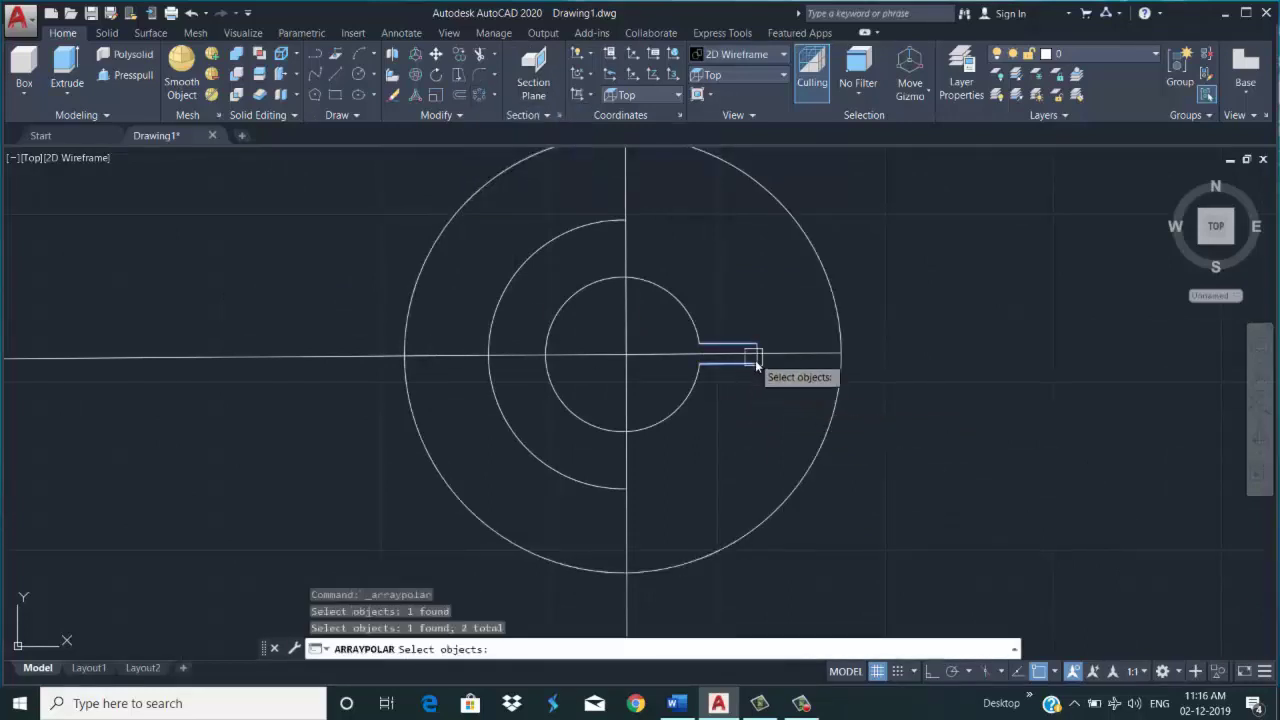
scroll(755, 365, "up", 5)
left_click(749, 343)
scroll(757, 320, "down", 2)
scroll(763, 380, "down", 2)
scroll(629, 527, "down", 1)
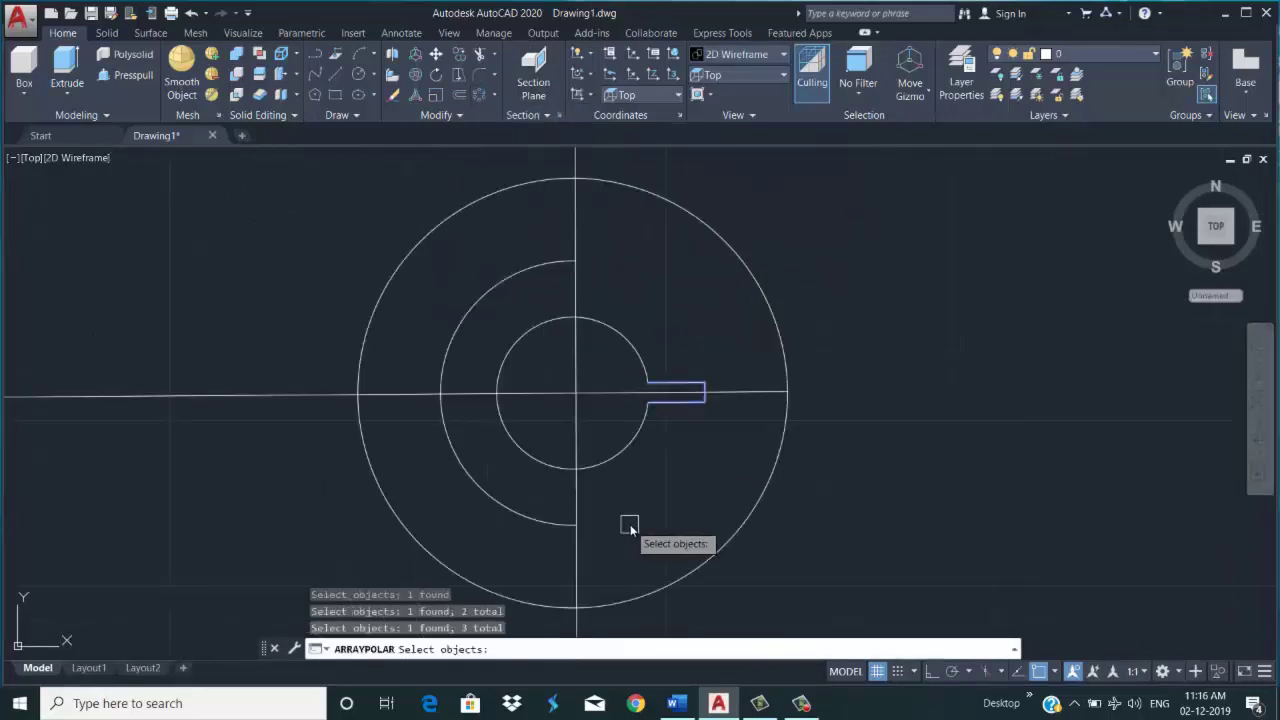
key("Return")
left_click(575, 393)
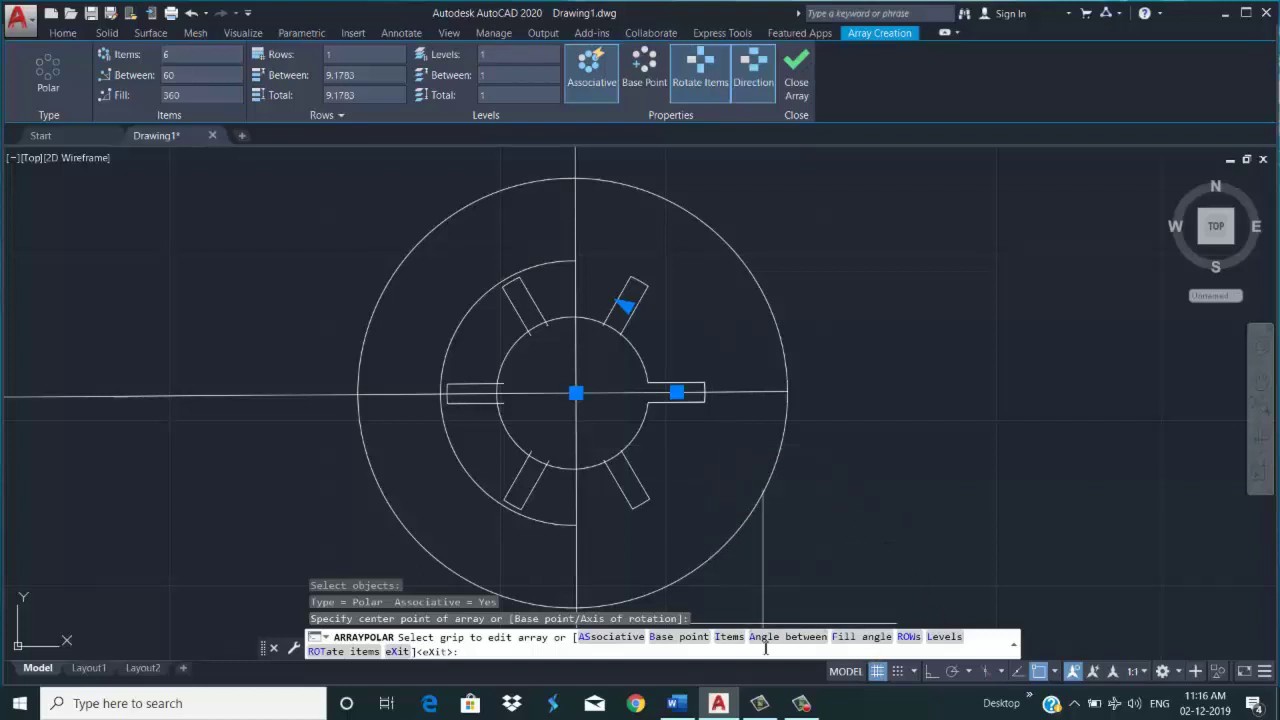
left_click(729, 637)
type("7")
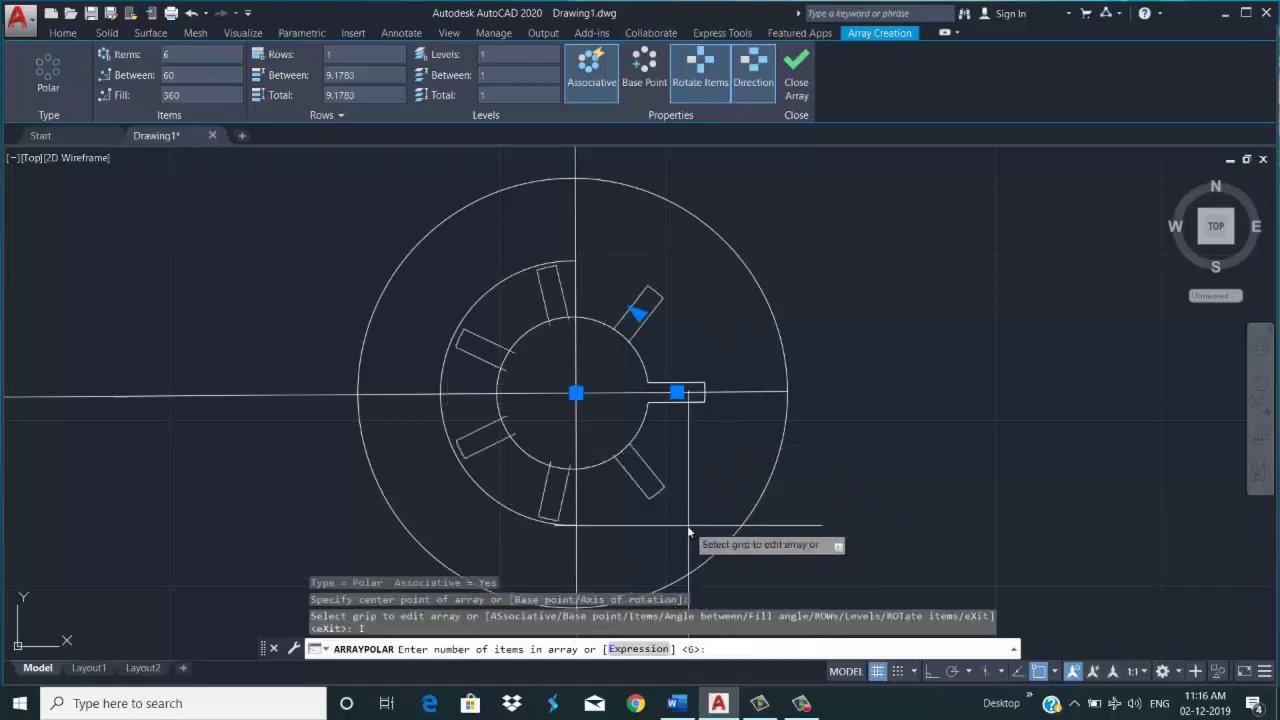
key("Return")
scroll(502, 496, "up", 2)
key("Return")
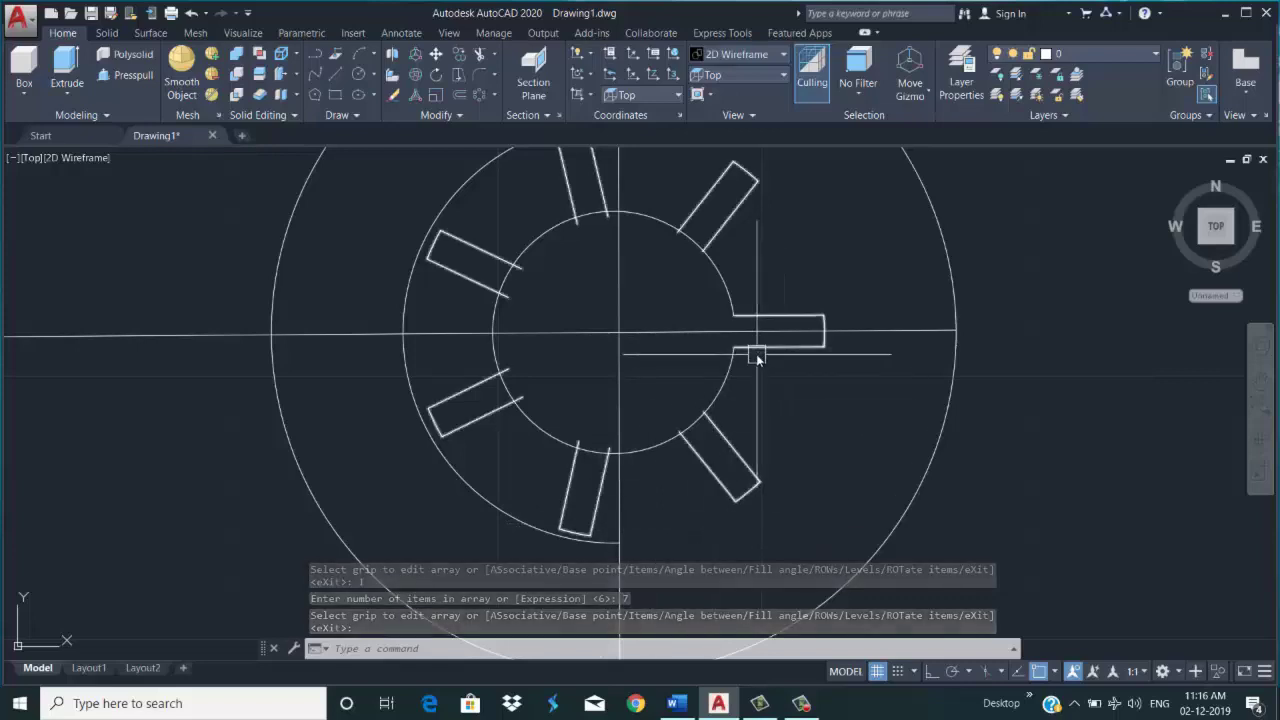
Undo the seven-slot array, then restart a keyway polar array and cancel it
key("ctrl+z")
scroll(749, 330, "up", 3)
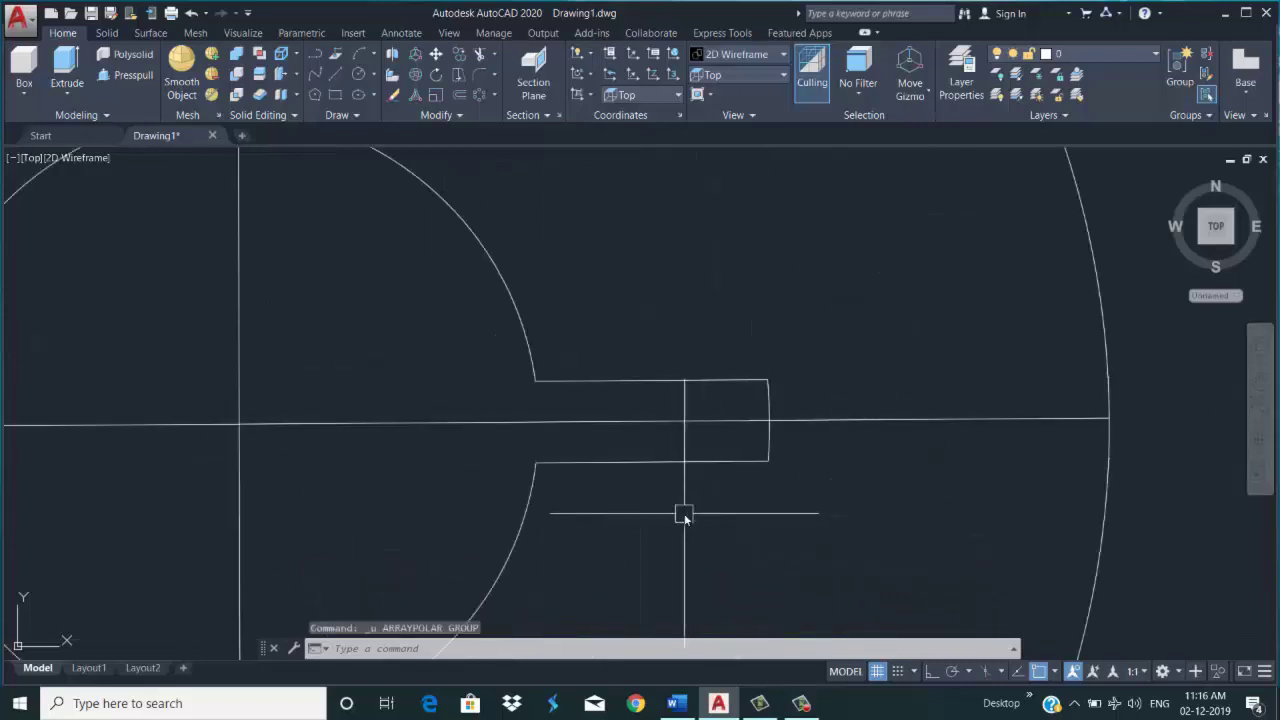
scroll(686, 514, "down", 2)
left_click(479, 94)
left_click(690, 431)
left_click(738, 470)
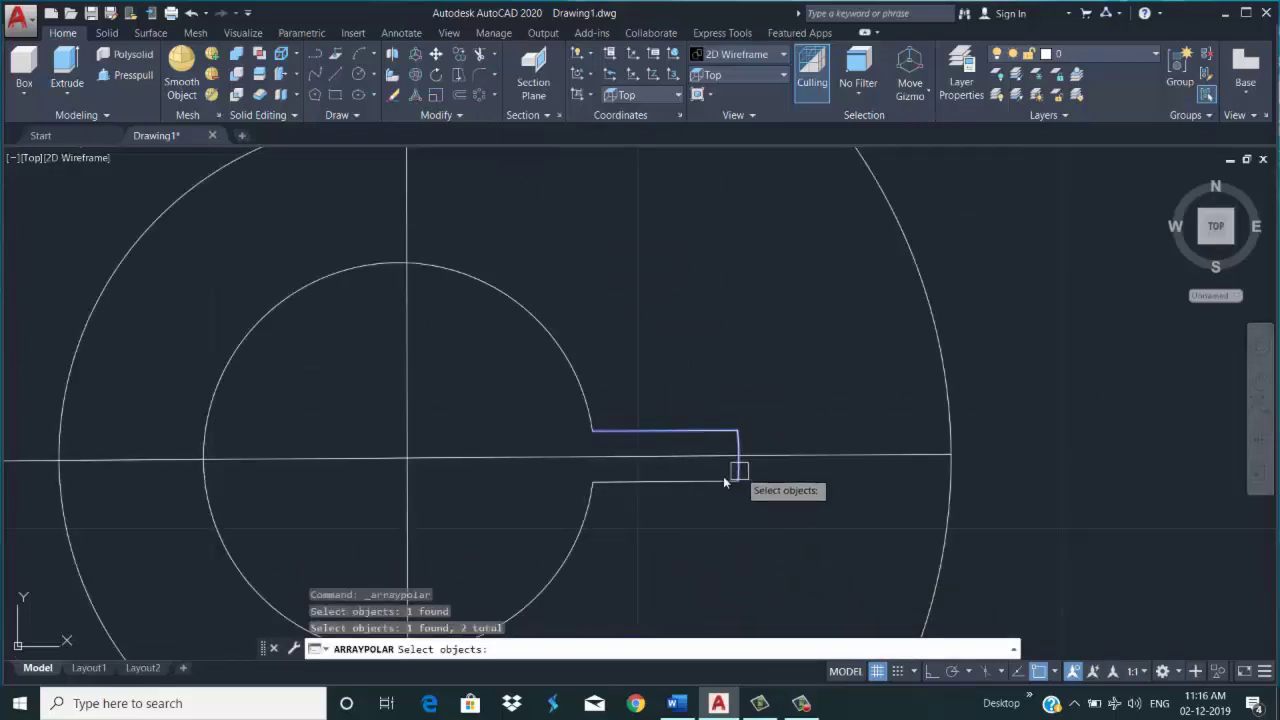
key("Return")
scroll(608, 617, "down", 2)
scroll(623, 409, "down", 2)
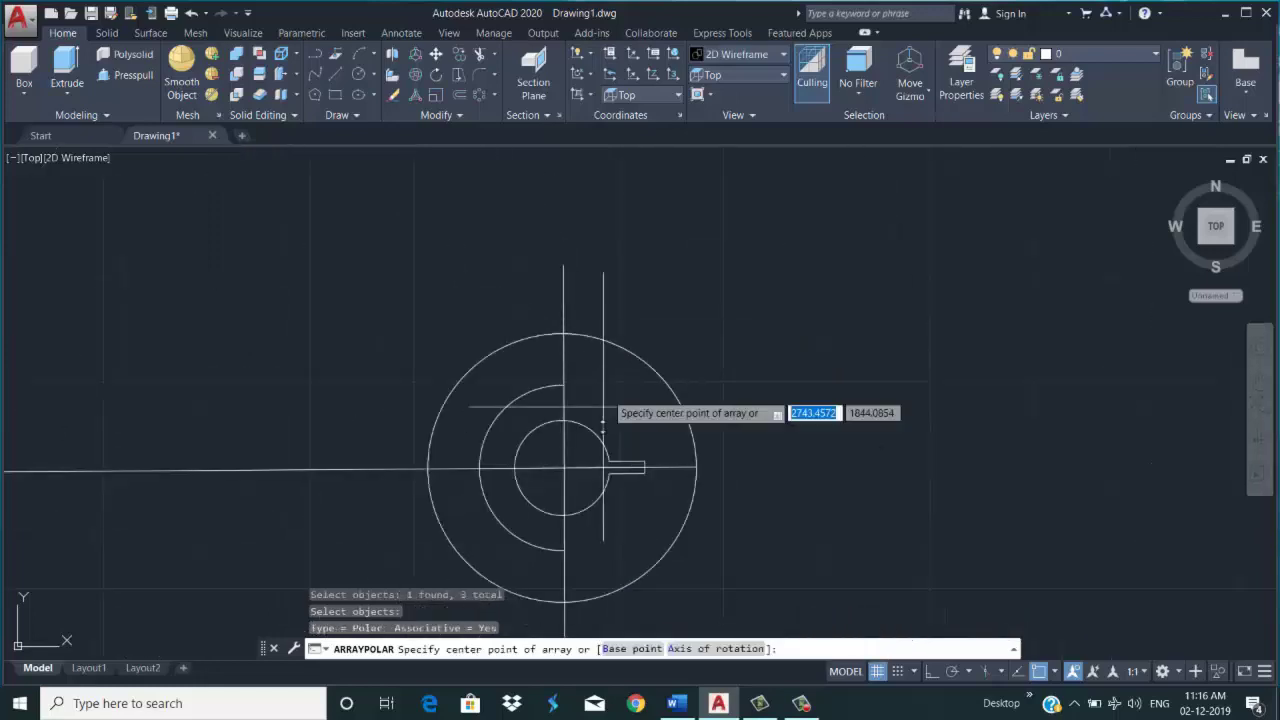
scroll(552, 450, "up", 1)
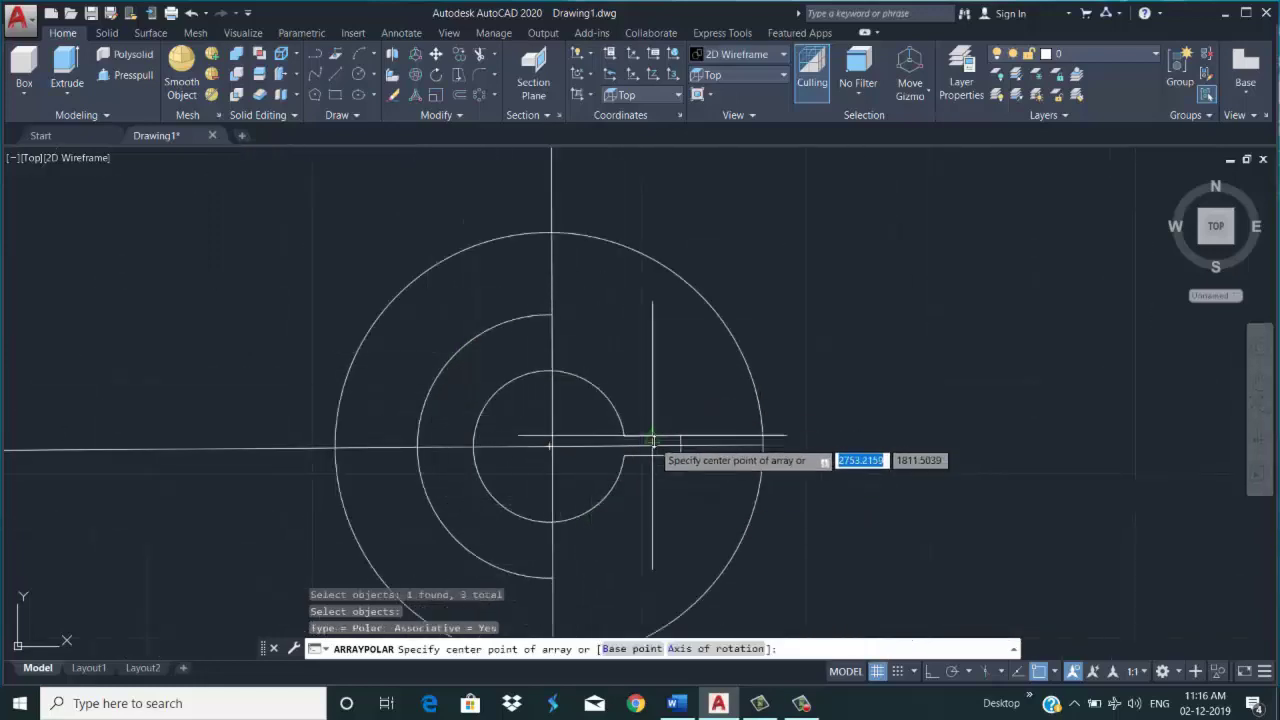
key("Return")
key("Escape")
key("Escape")
scroll(556, 516, "down", 2)
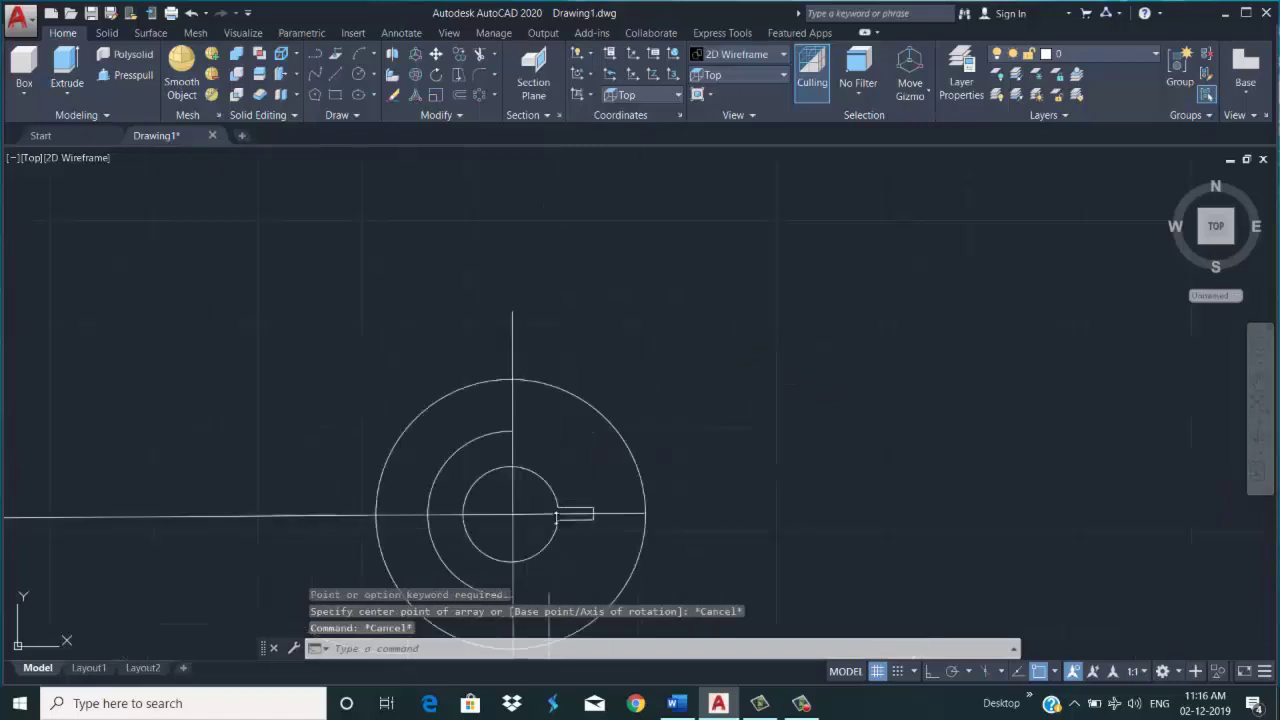
Delete the middle arc
left_click(441, 458)
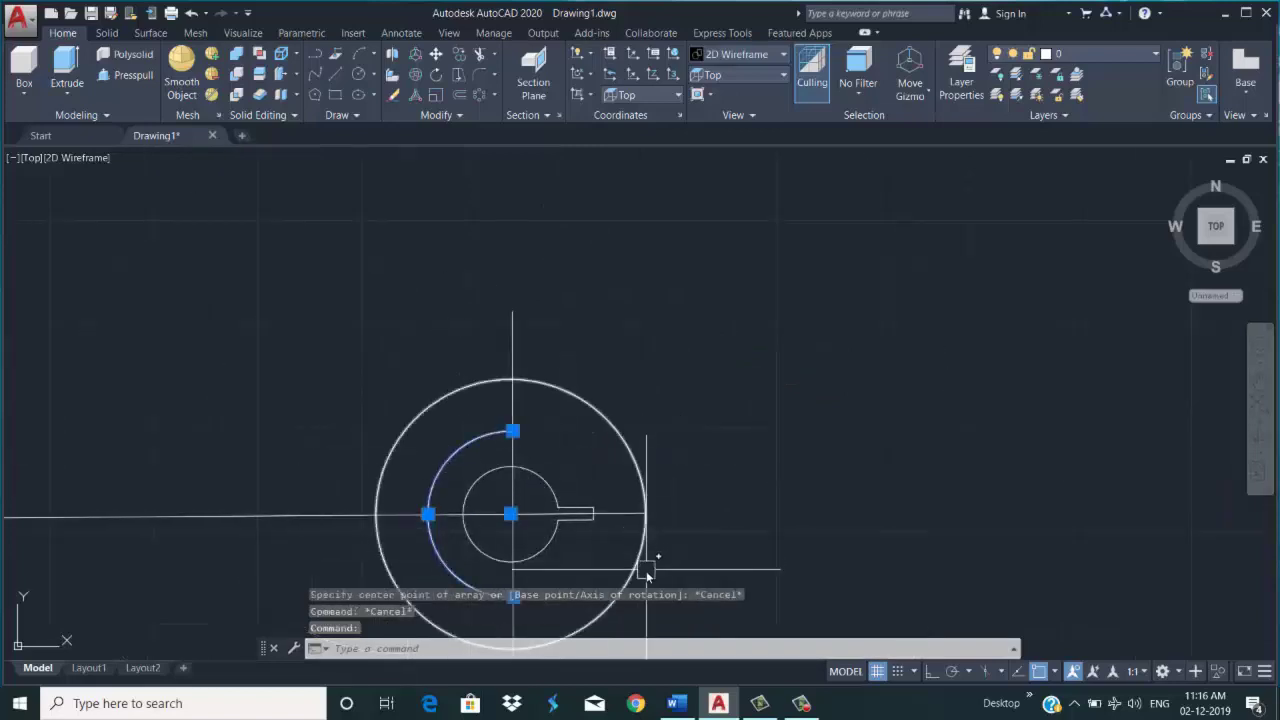
right_click(815, 414)
left_click(860, 123)
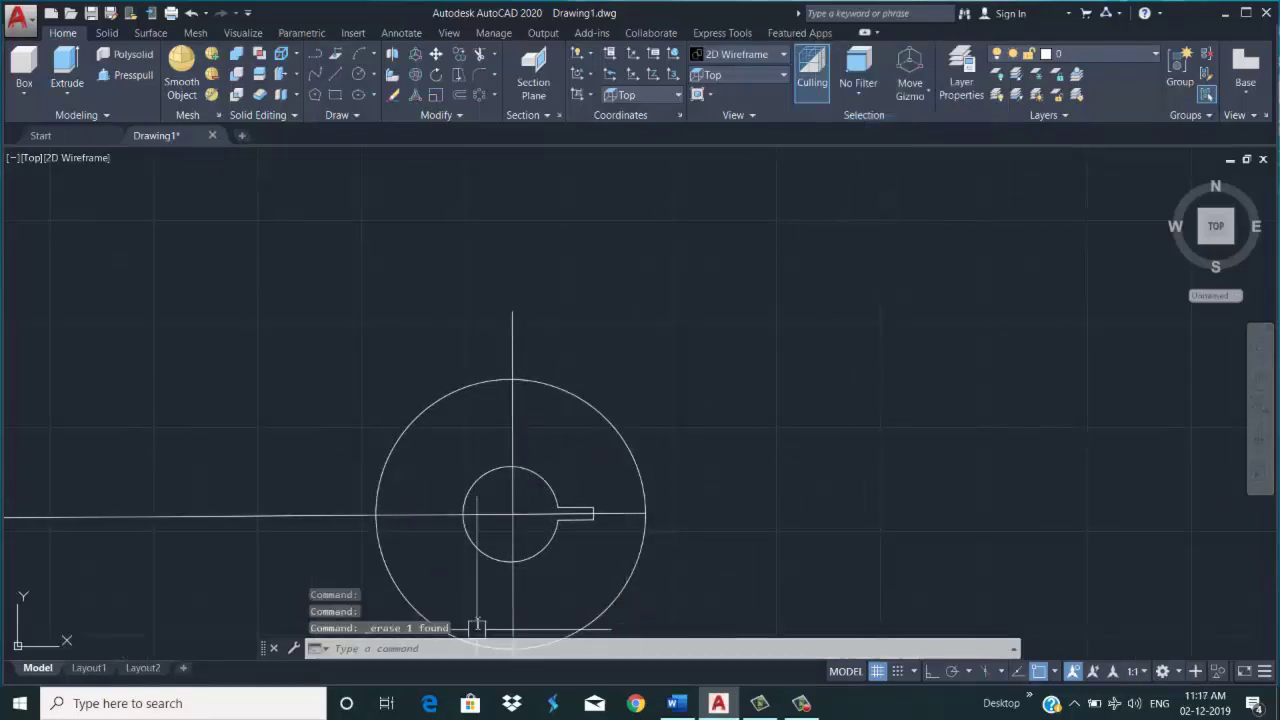
scroll(510, 514, "down", 2)
scroll(537, 506, "up", 4)
scroll(575, 400, "up", 1)
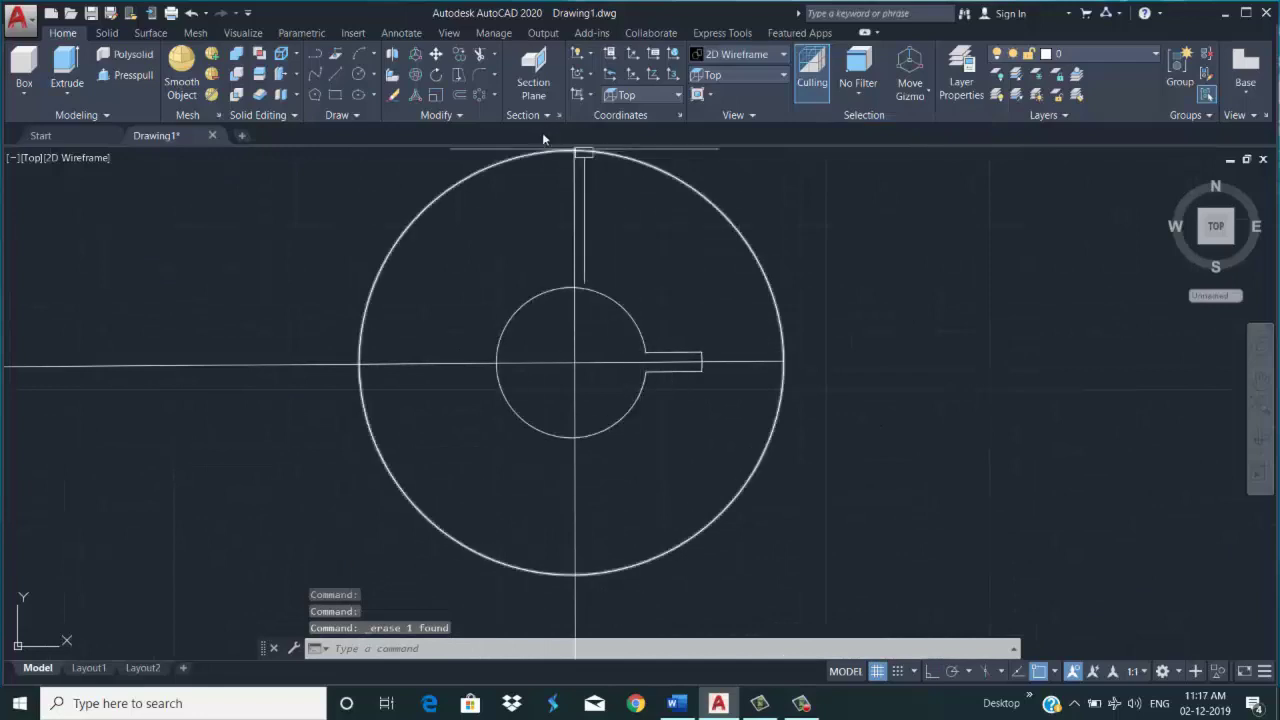
Begin a polar array of the keyway lines about the centre, then cancel the preview
left_click(481, 94)
left_click(682, 353)
scroll(706, 388, "up", 4)
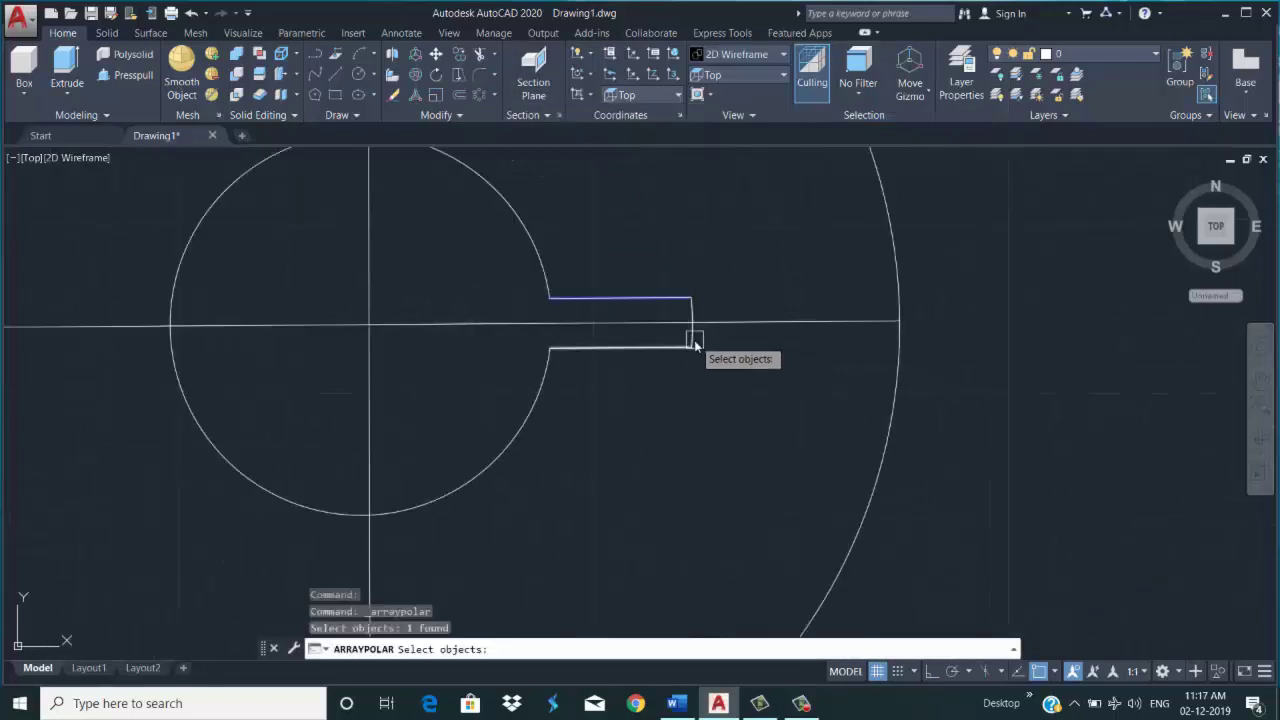
left_click(694, 346)
left_click(689, 320)
scroll(700, 345, "down", 2)
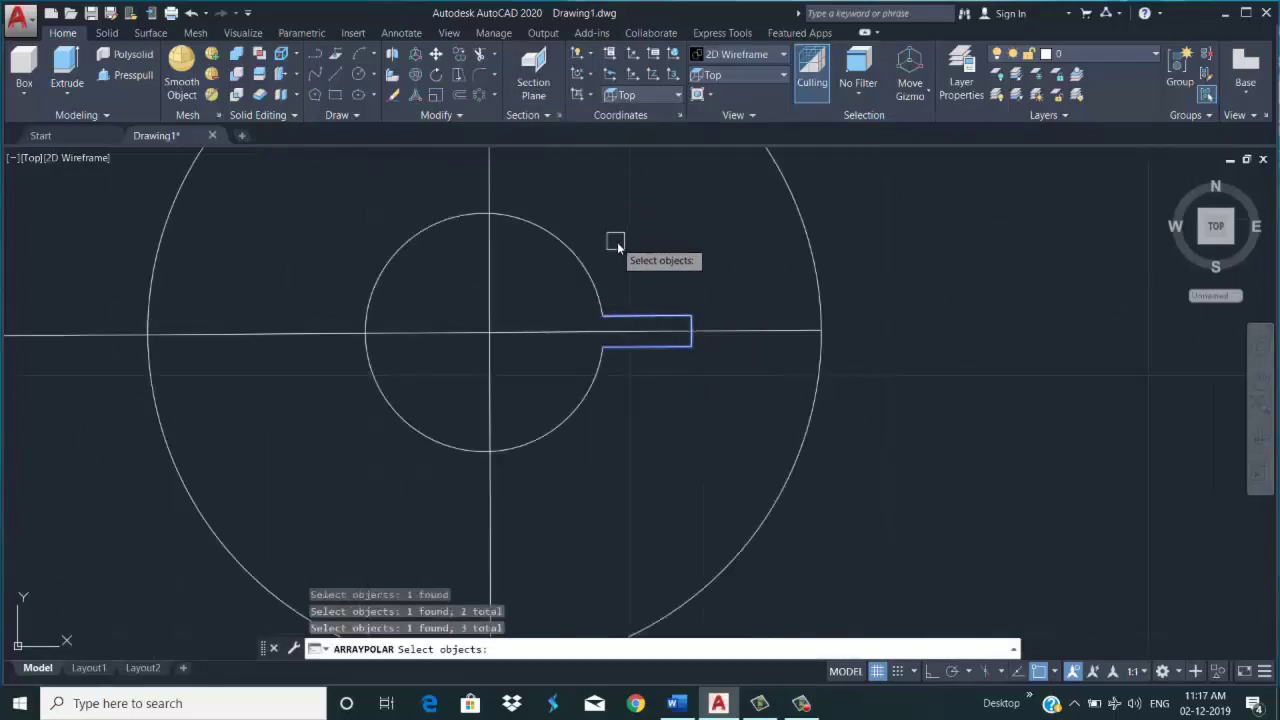
key("Return")
left_click(489, 331)
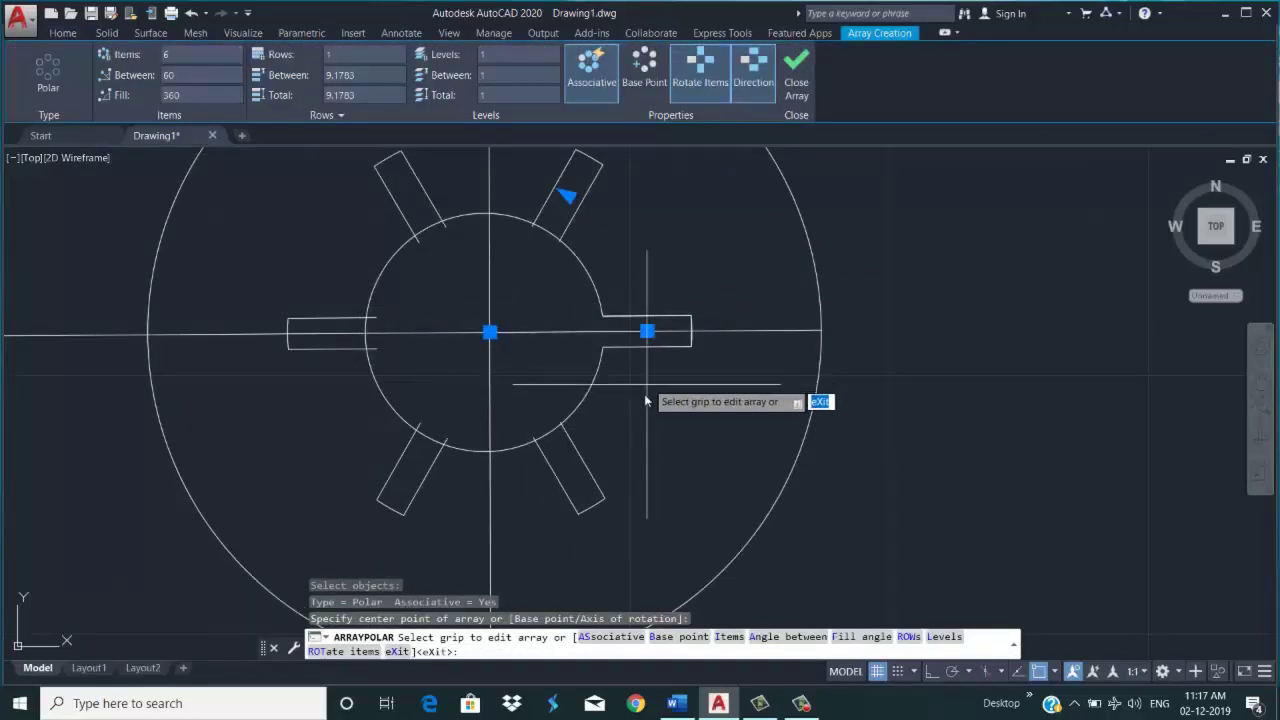
key("Escape")
scroll(643, 455, "down", 2)
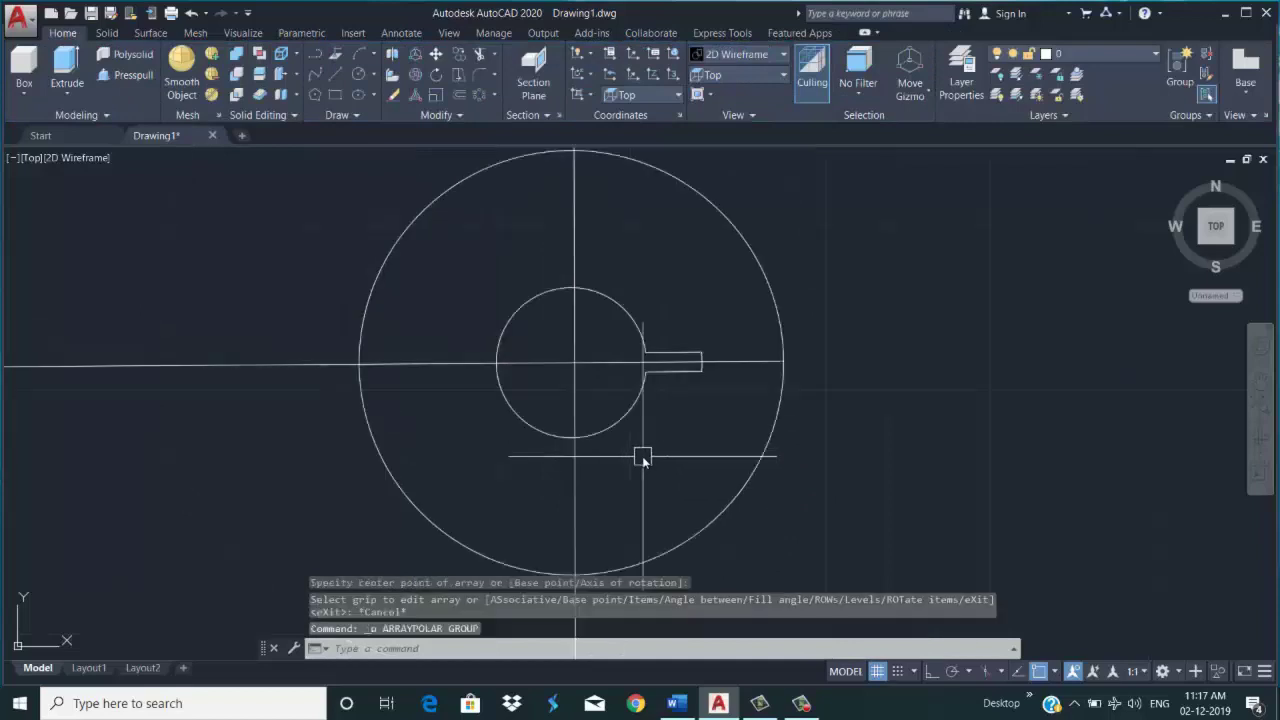
scroll(664, 383, "up", 4)
Polar-array the keyway lines six times about the circles' centre
left_click(480, 95)
left_click(700, 352)
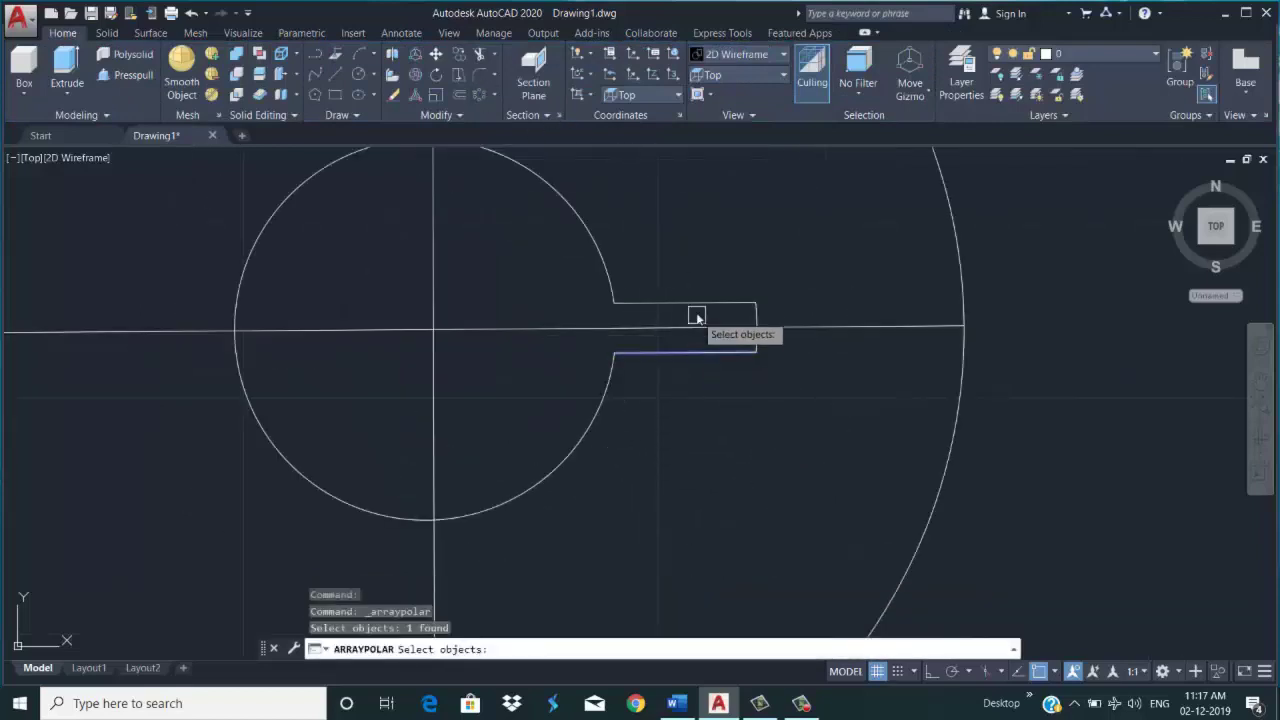
left_click(762, 335)
scroll(642, 430, "down", 2)
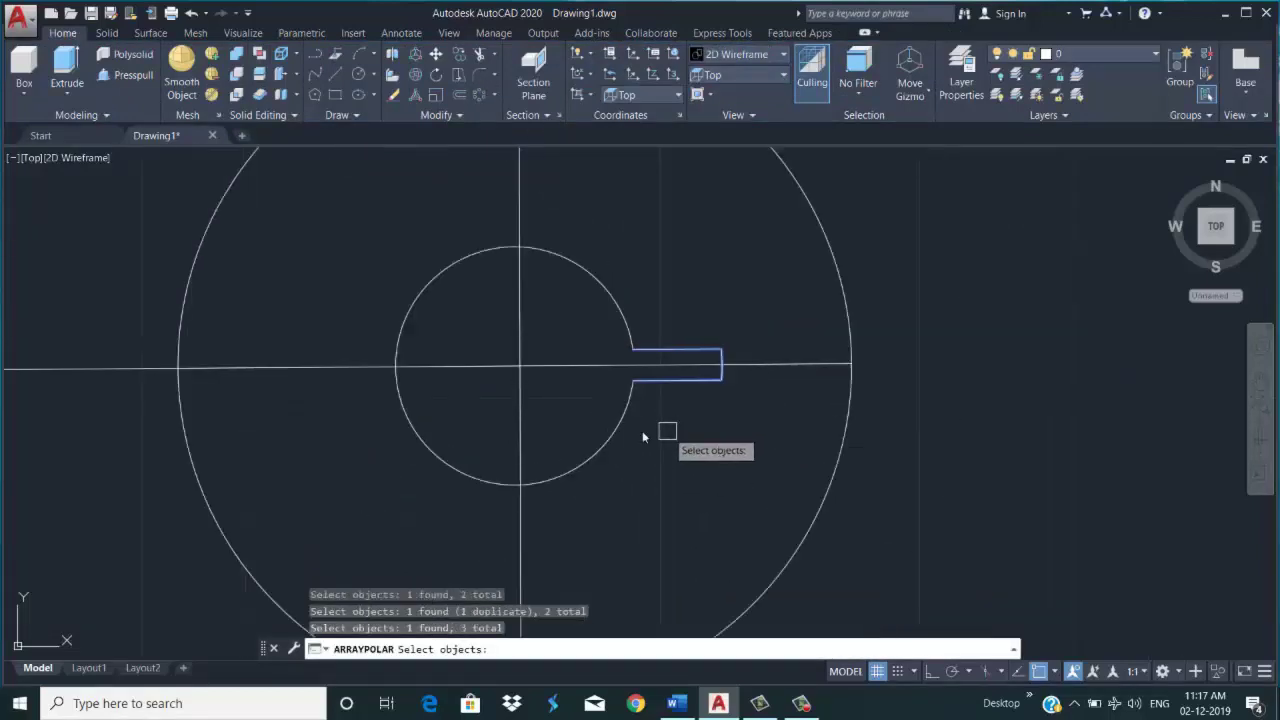
key("Return")
left_click(518, 366)
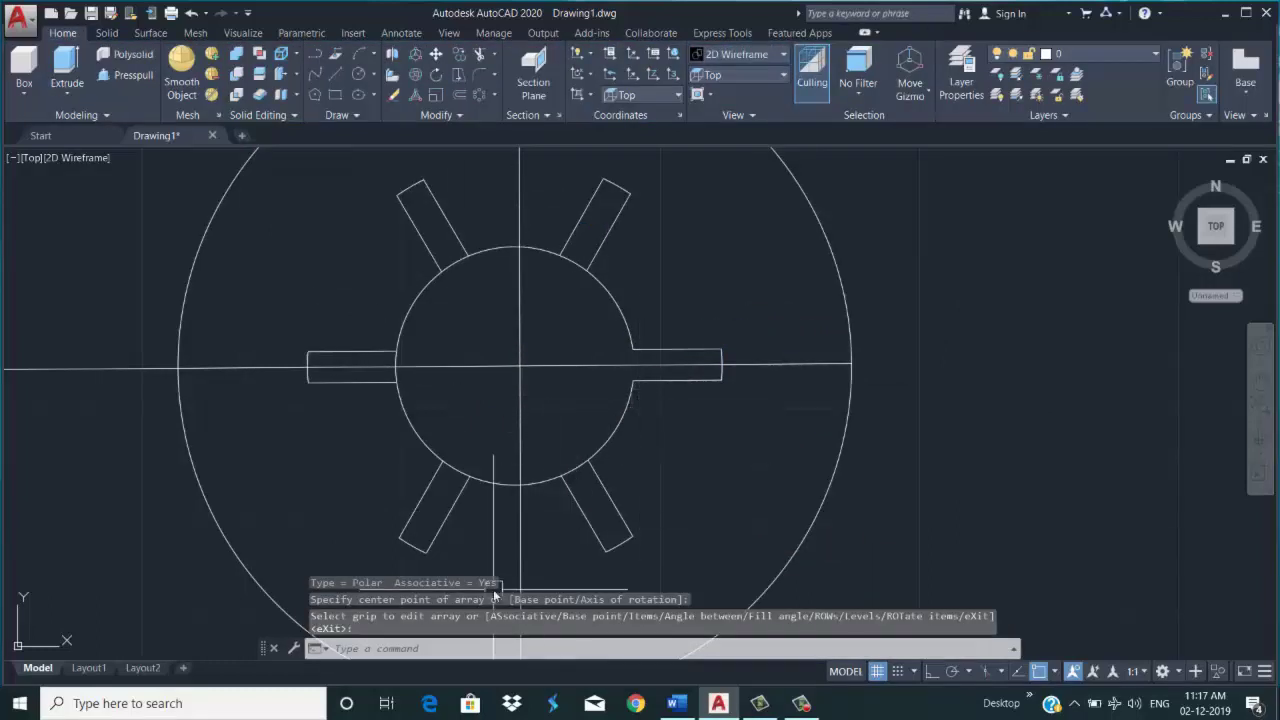
key("Return")
Trim the inner circle across each slot opening to form the star hub
type("tr")
key("Return")
key("Return")
scroll(509, 471, "up", 3)
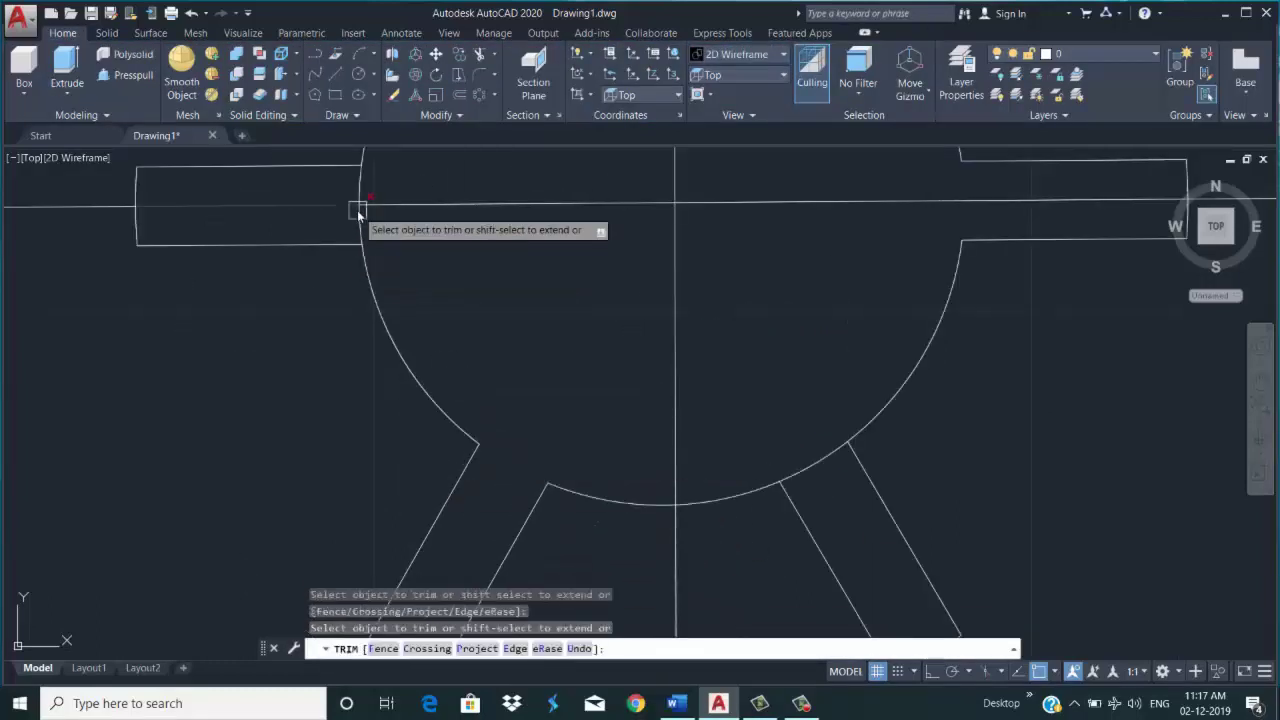
scroll(400, 270, "down", 5)
scroll(420, 250, "up", 3)
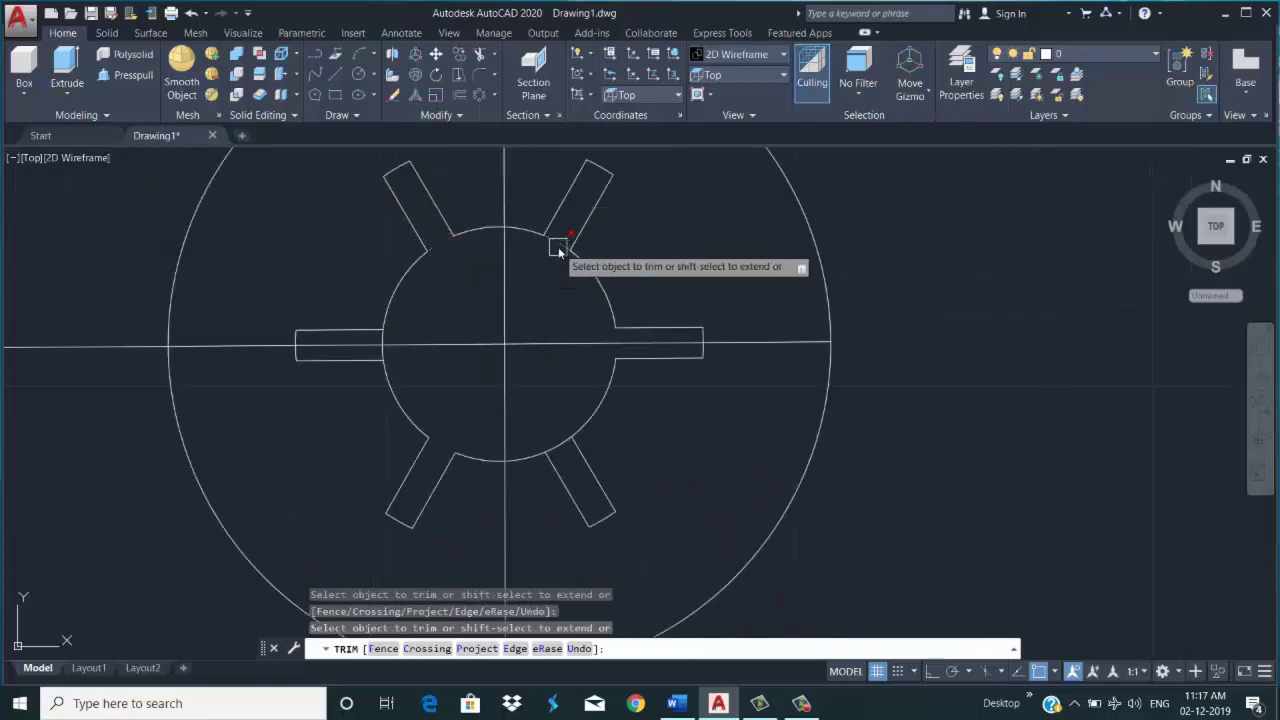
scroll(386, 357, "up", 5)
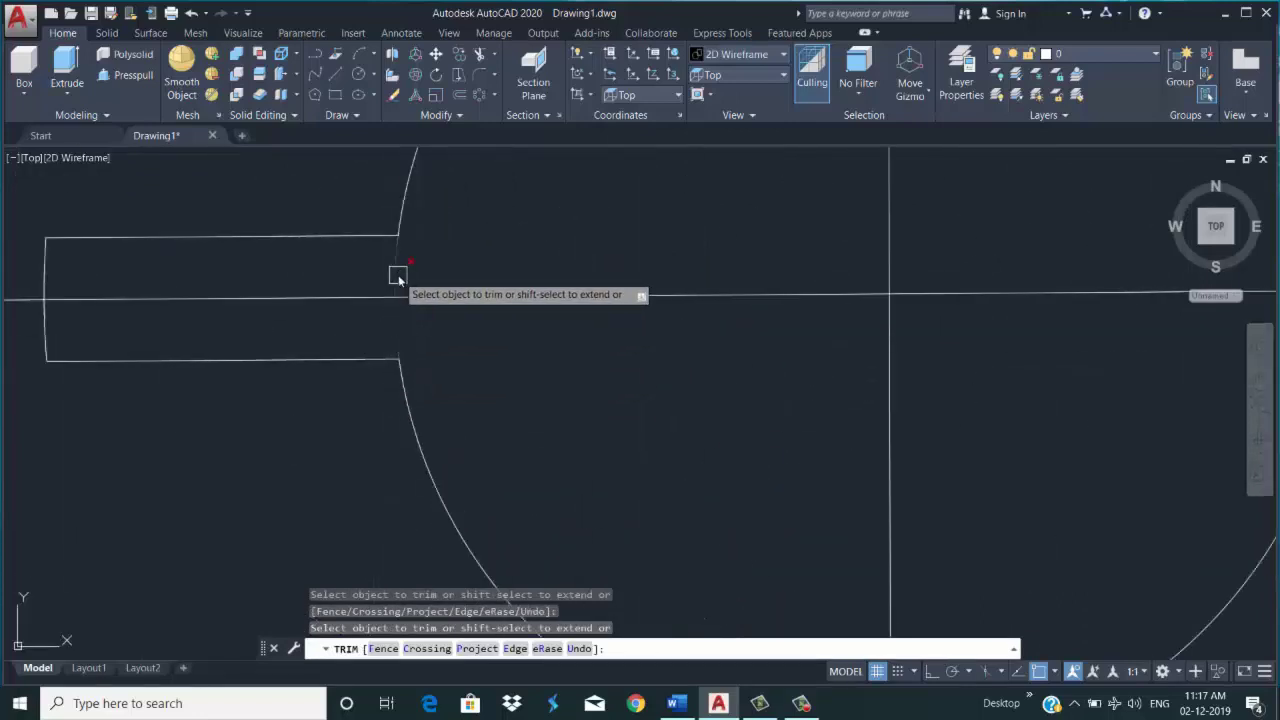
scroll(398, 278, "down", 3)
scroll(457, 345, "down", 2)
scroll(680, 392, "down", 3)
scroll(778, 459, "down", 2)
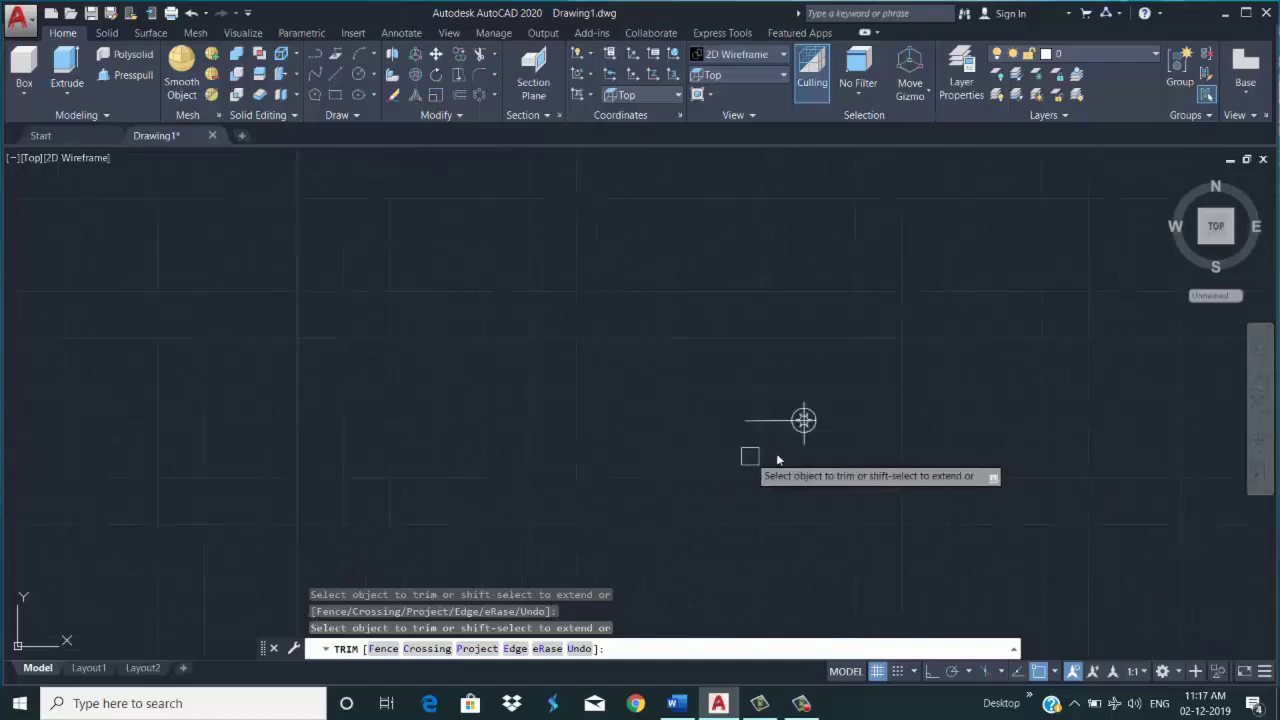
scroll(785, 440, "up", 5)
scroll(850, 340, "up", 2)
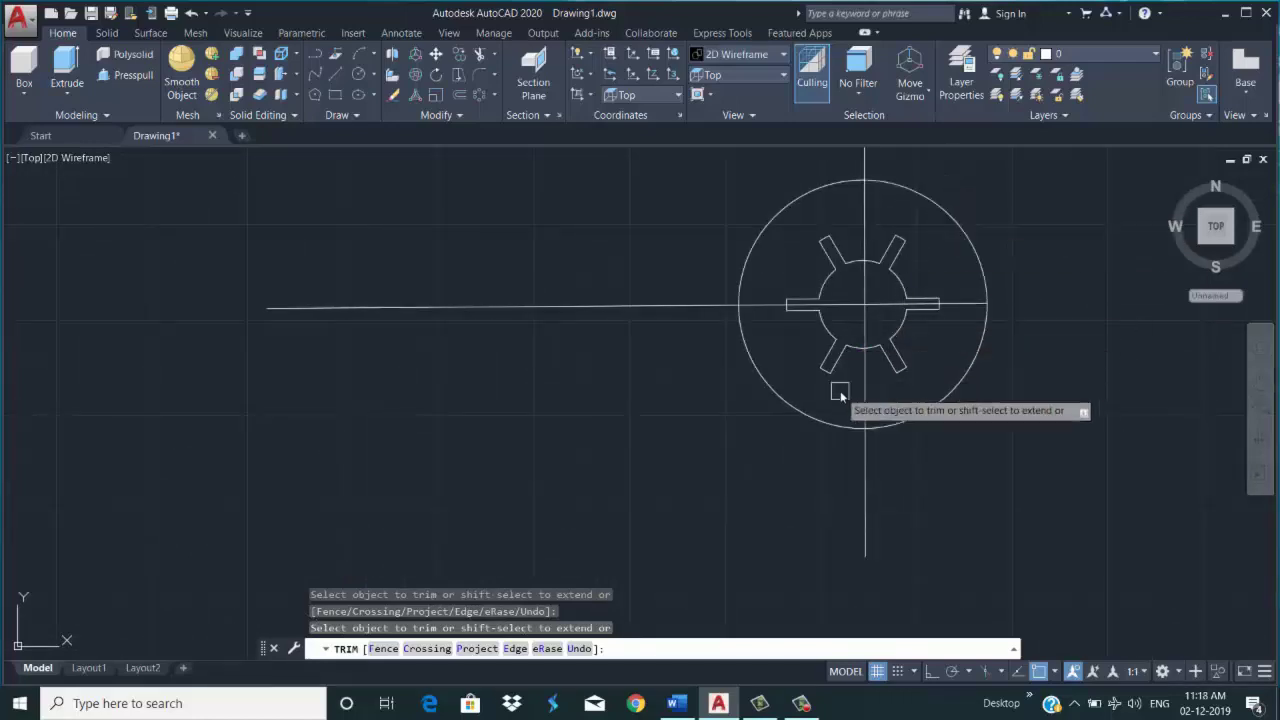
key("Return")
type("o")
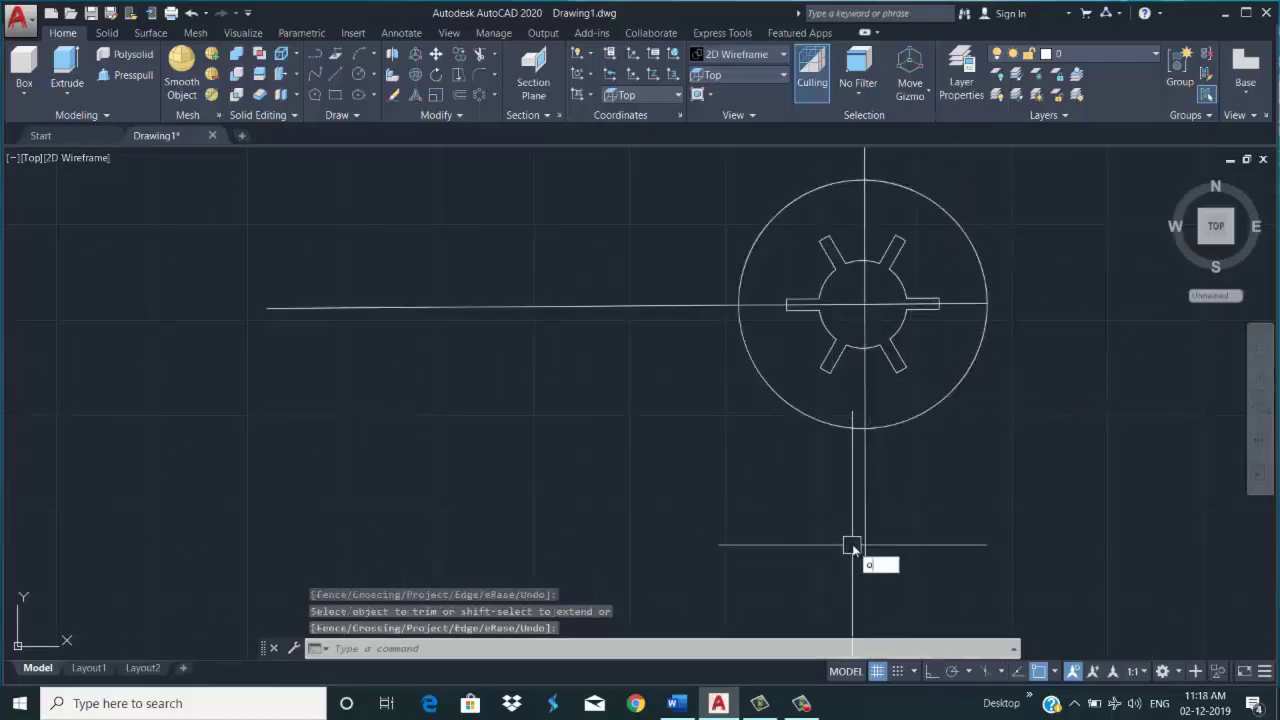
Offset the vertical centre line 78 to the left, then offset that copy 37 further left
key("Return")
type("d")
key("Return")
key("Return")
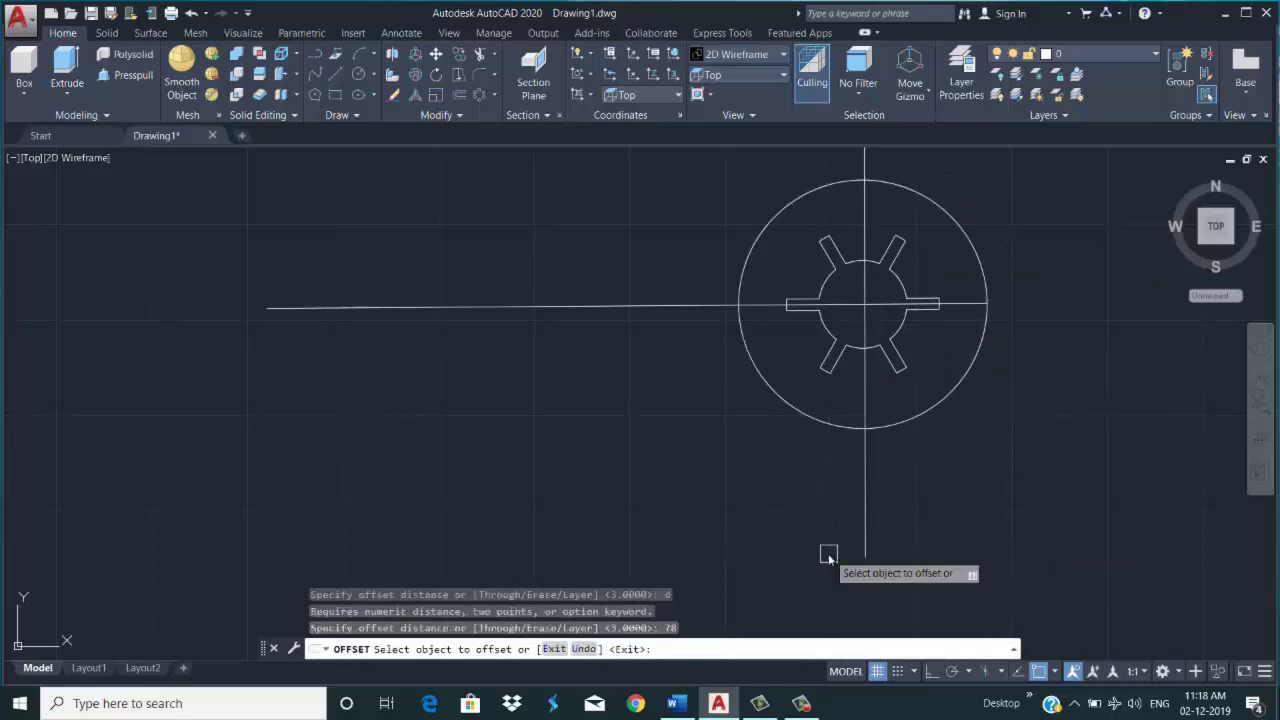
left_click(865, 540)
left_click(770, 530)
key("Return")
key("Return")
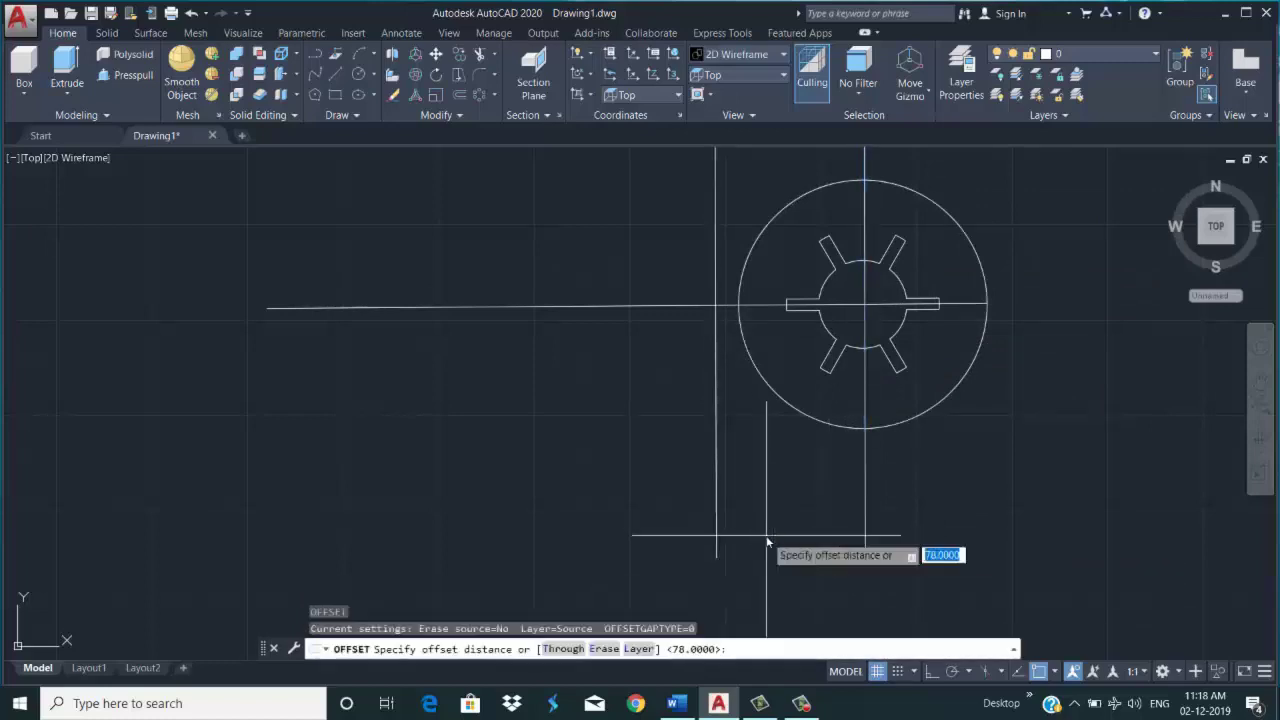
type("d")
key("Return")
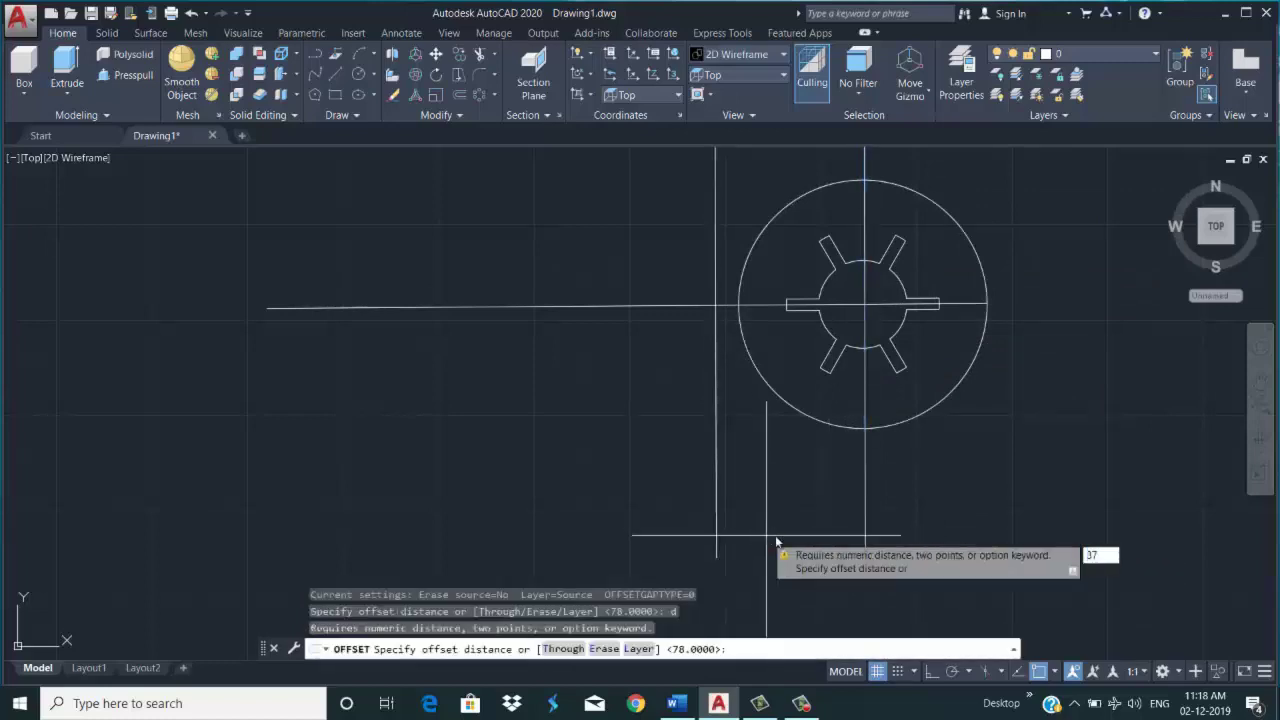
key("Return")
left_click(716, 503)
left_click(678, 545)
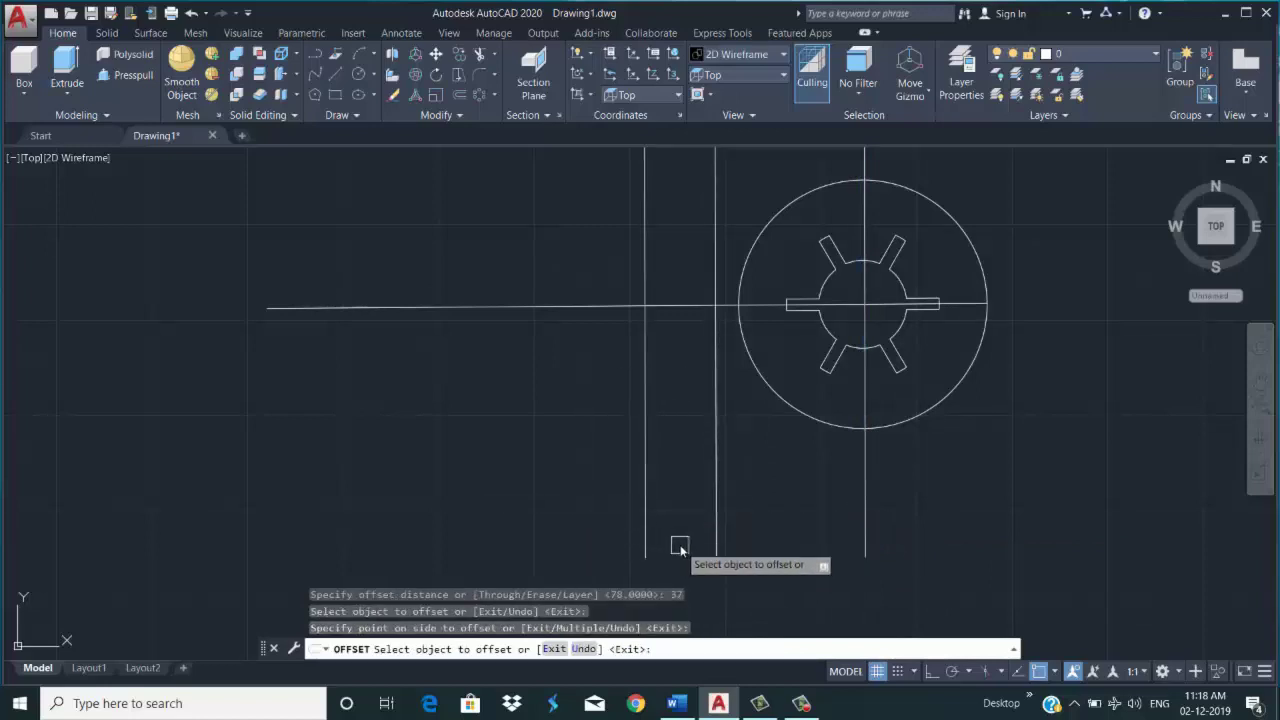
Offset the leftmost vertical line 4 further to the left
type("d")
key("Return")
type("43")
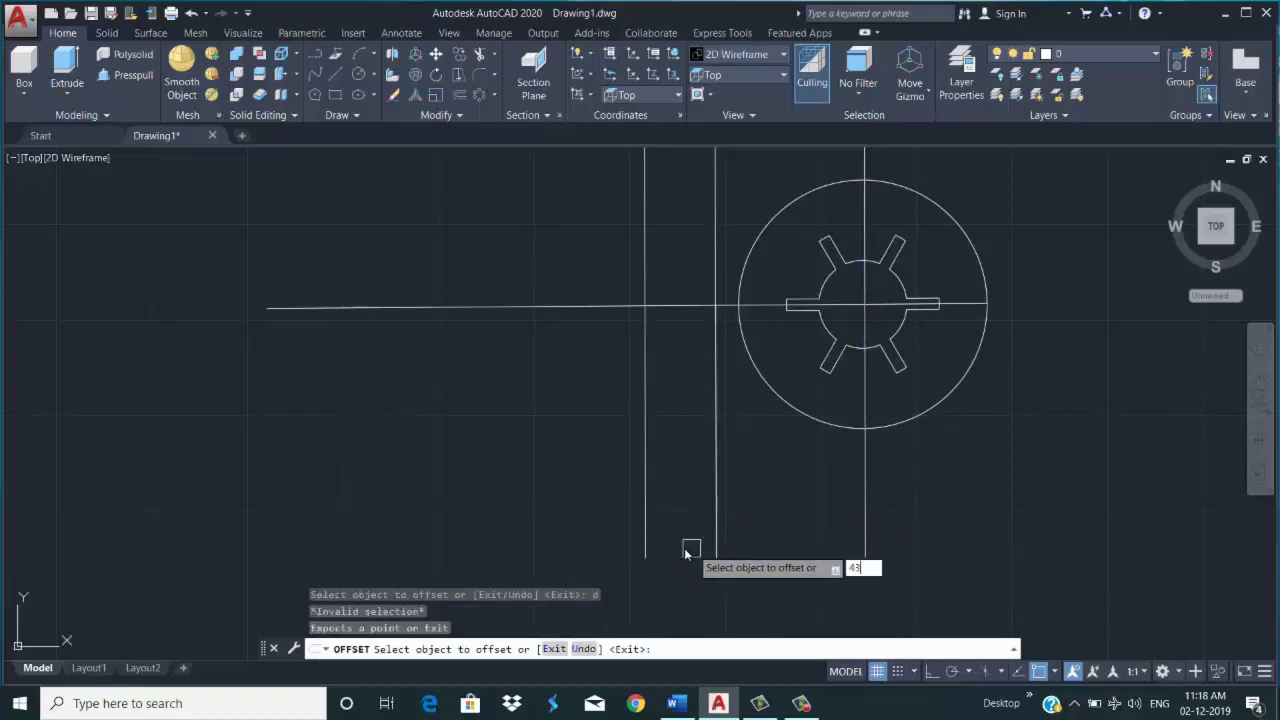
key("Return")
left_click(648, 522)
left_click(604, 503)
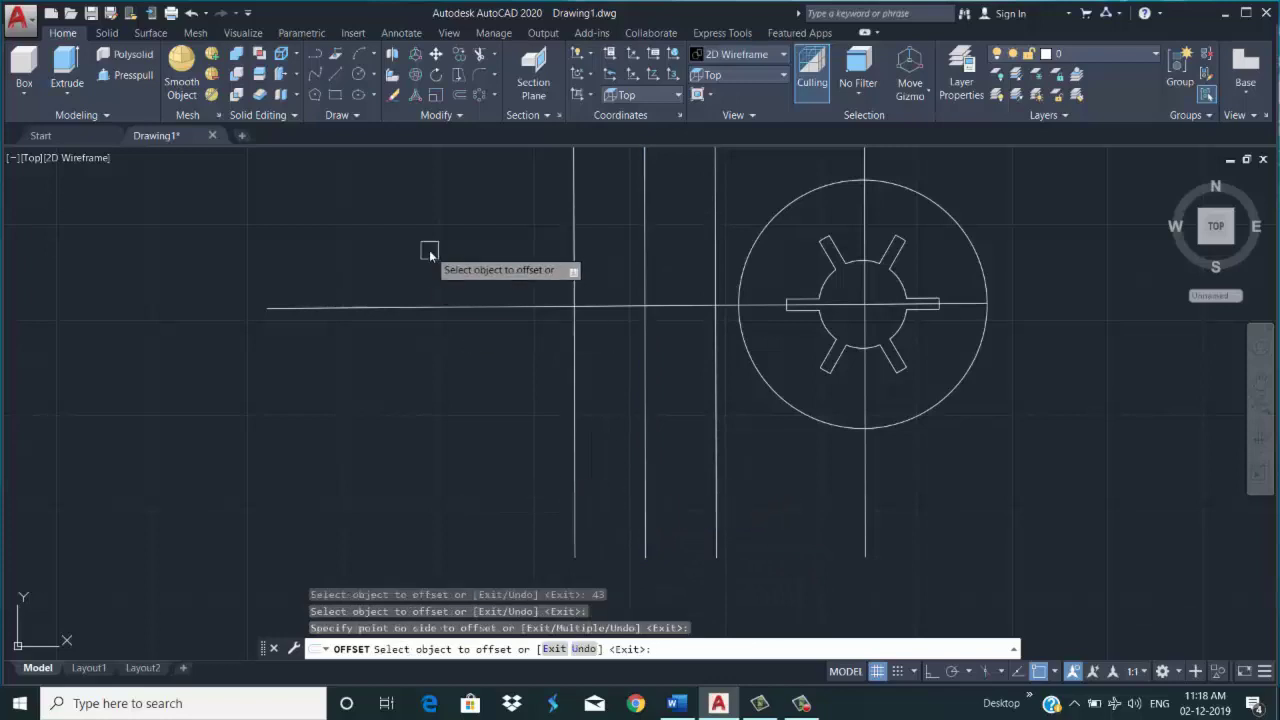
key("Return")
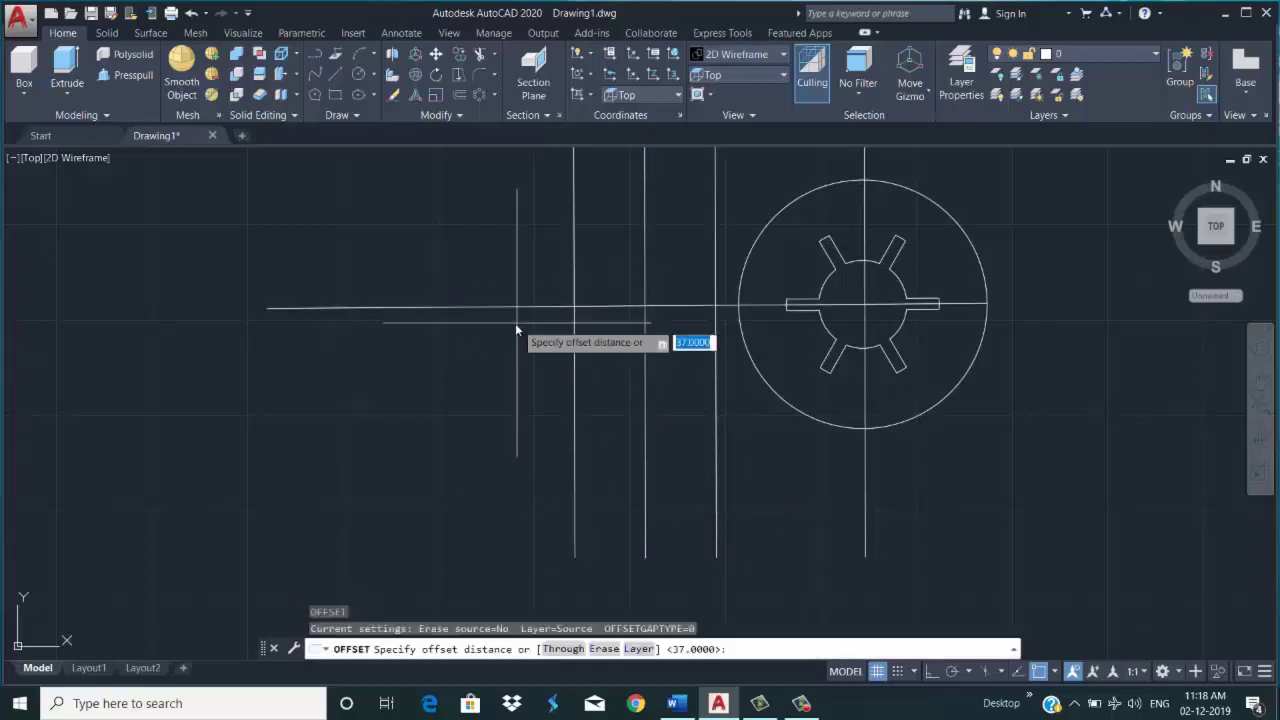
Offset the horizontal centre line 18 upward
key("Return")
type("d")
key("Return")
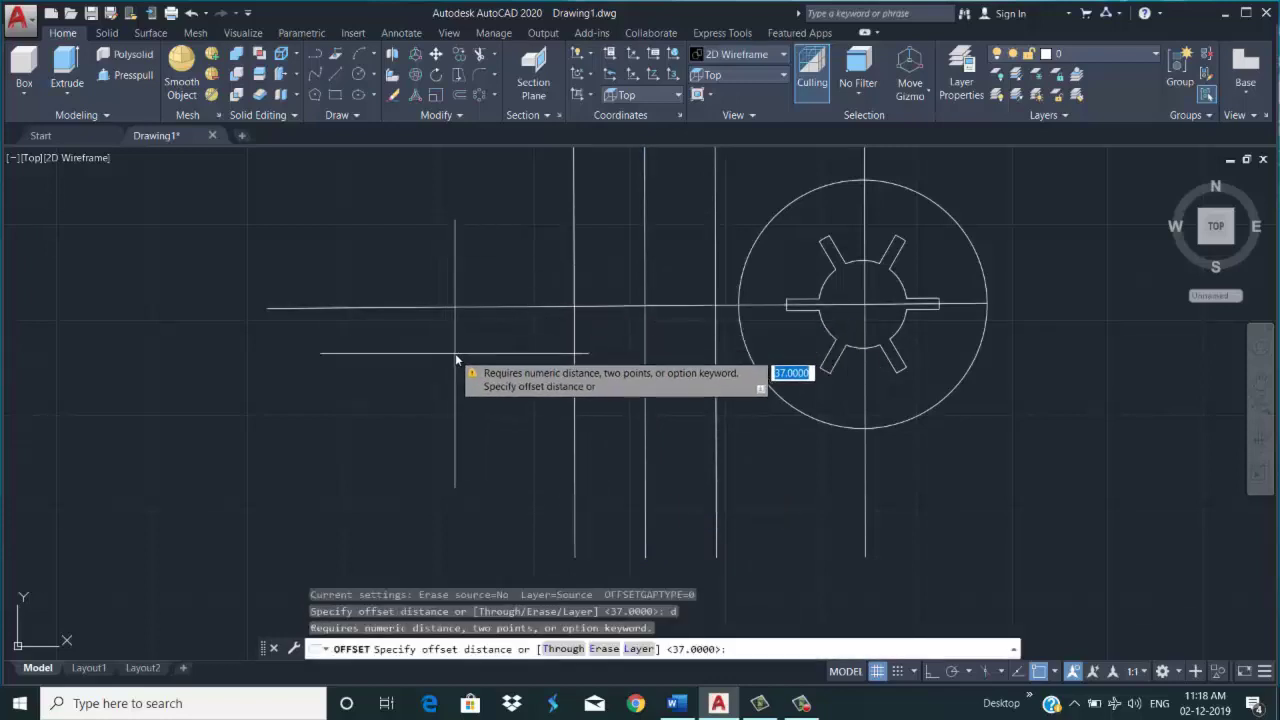
type("18")
key("Return")
left_click(454, 308)
left_click(480, 266)
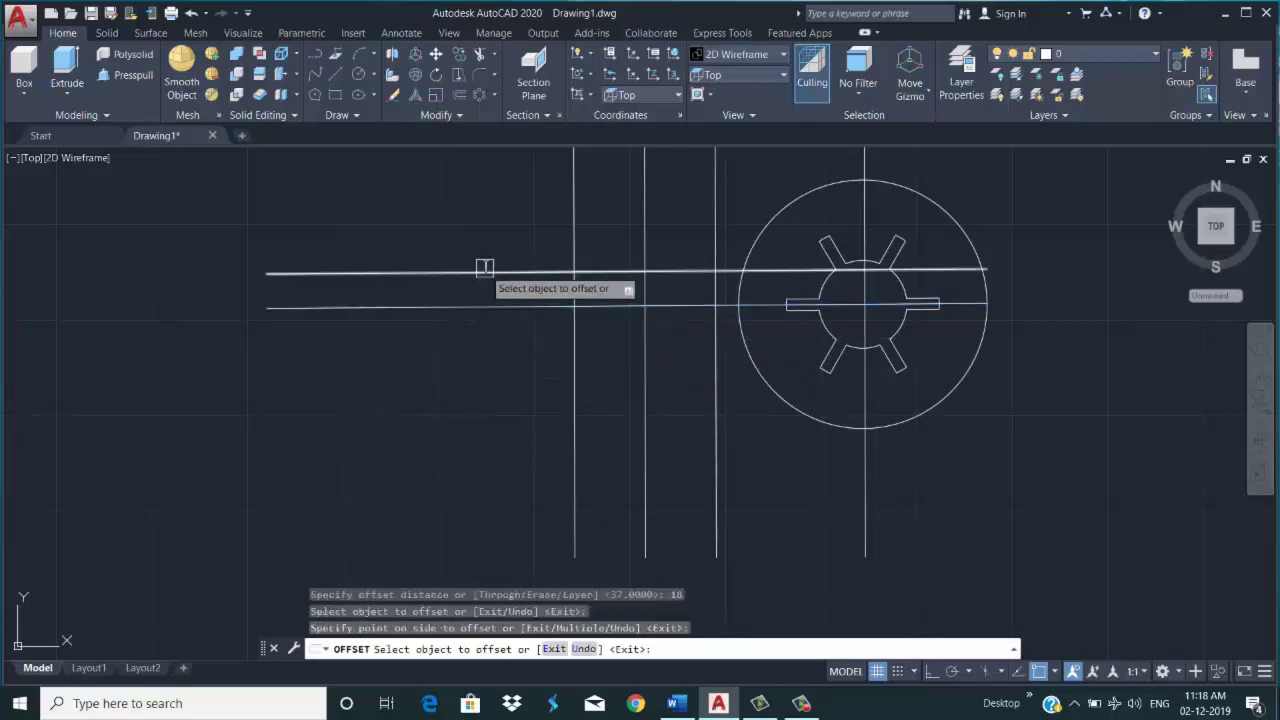
scroll(596, 214, "down", 3)
scroll(600, 212, "down", 2)
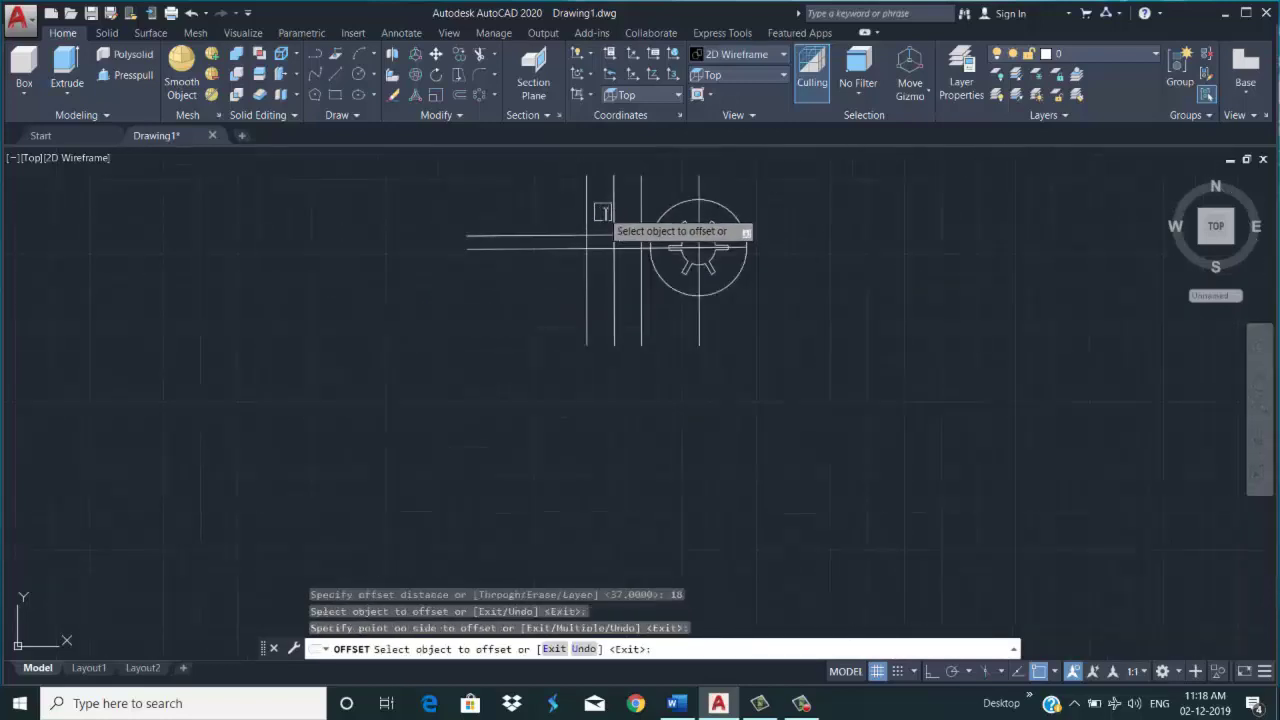
scroll(680, 195, "up", 2)
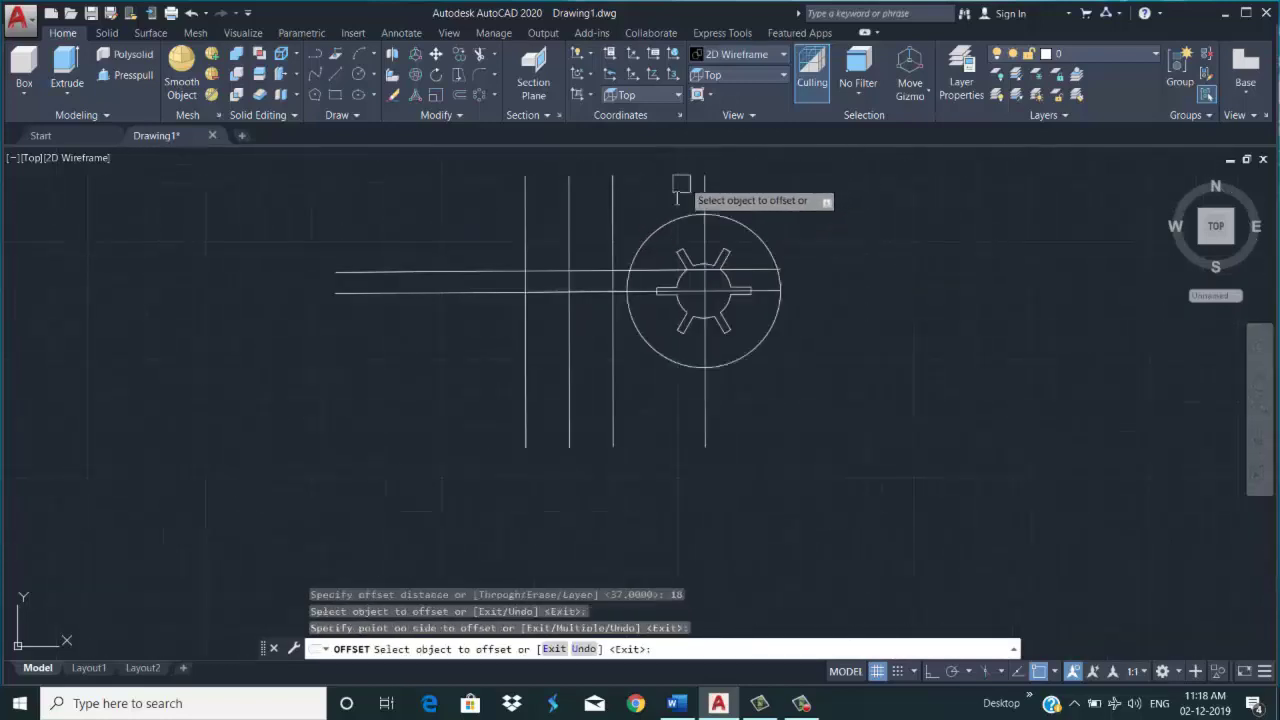
scroll(600, 210, "up", 2)
scroll(552, 222, "up", 1)
key("Return")
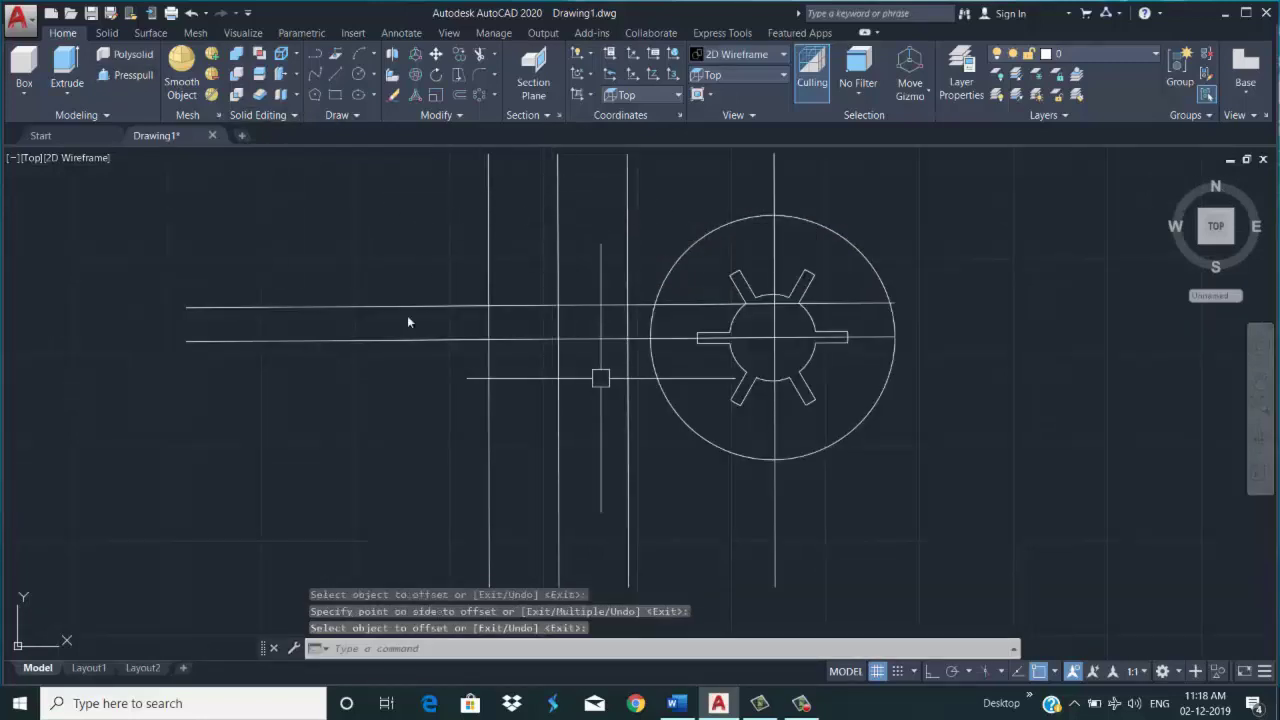
Draw a diameter-52 circle centred on the left construction-line intersection
left_click(358, 74)
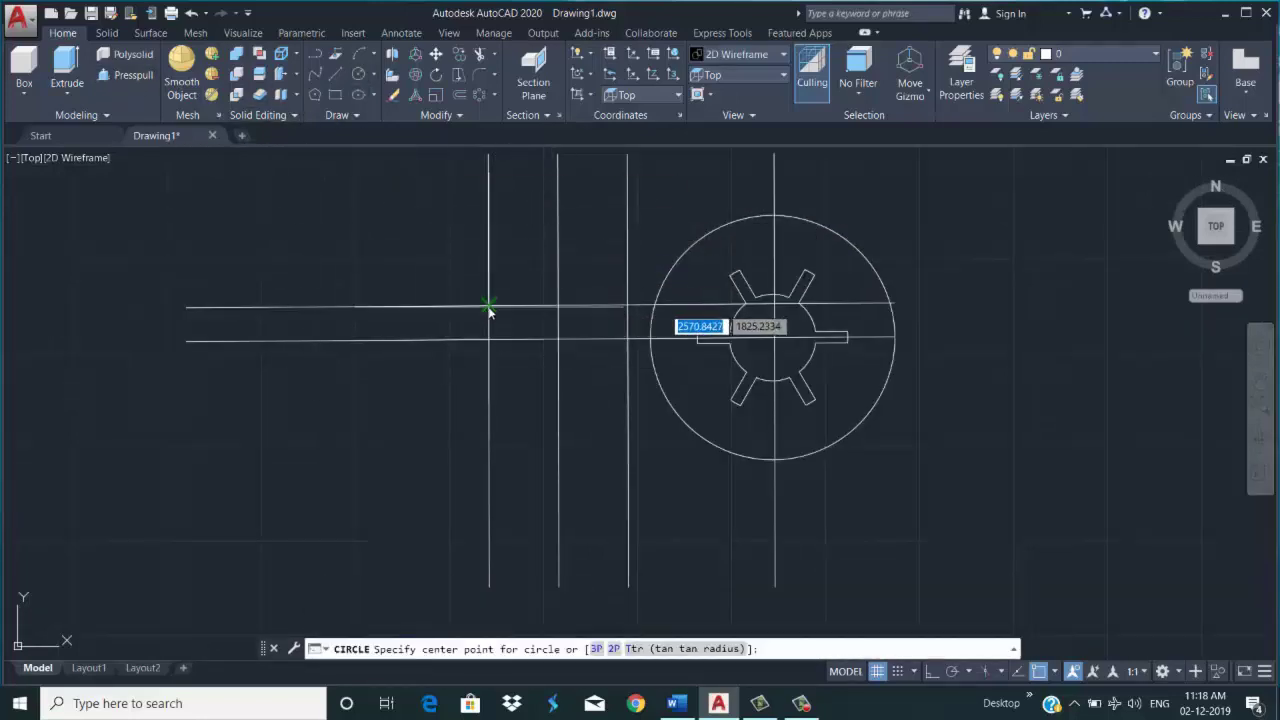
left_click(489, 307)
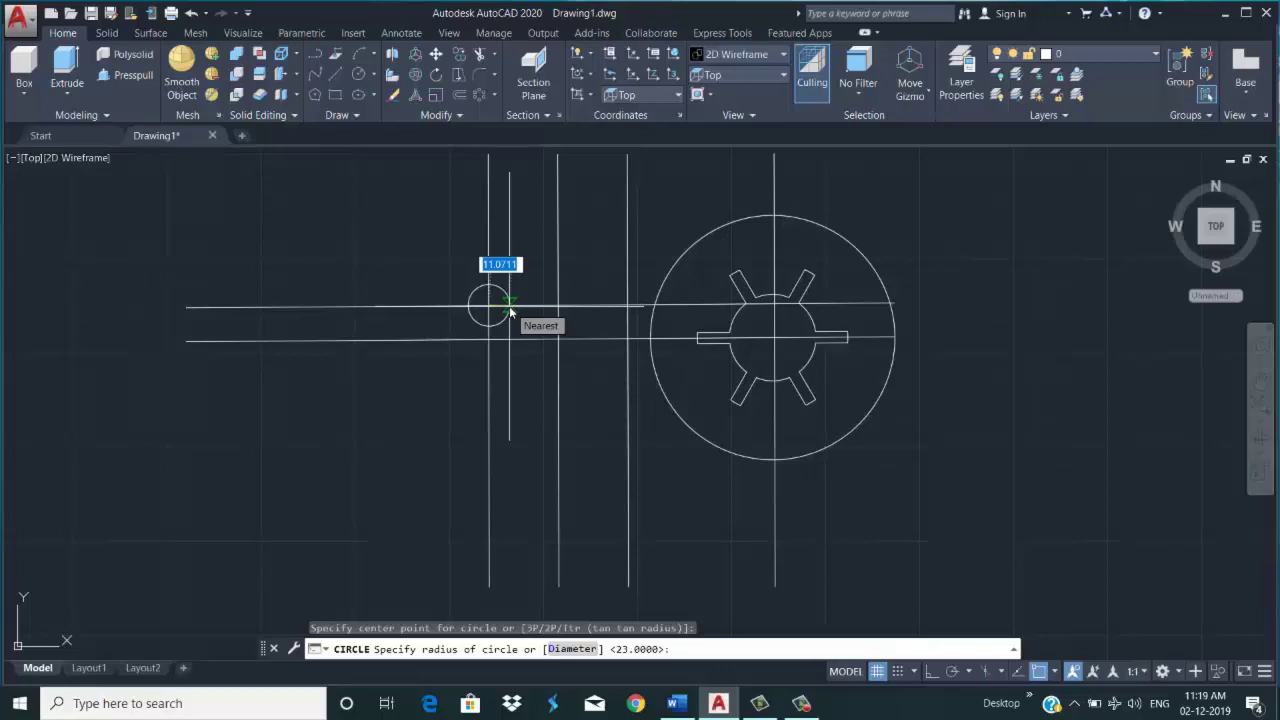
type("d")
key("Return")
type("52")
key("Return")
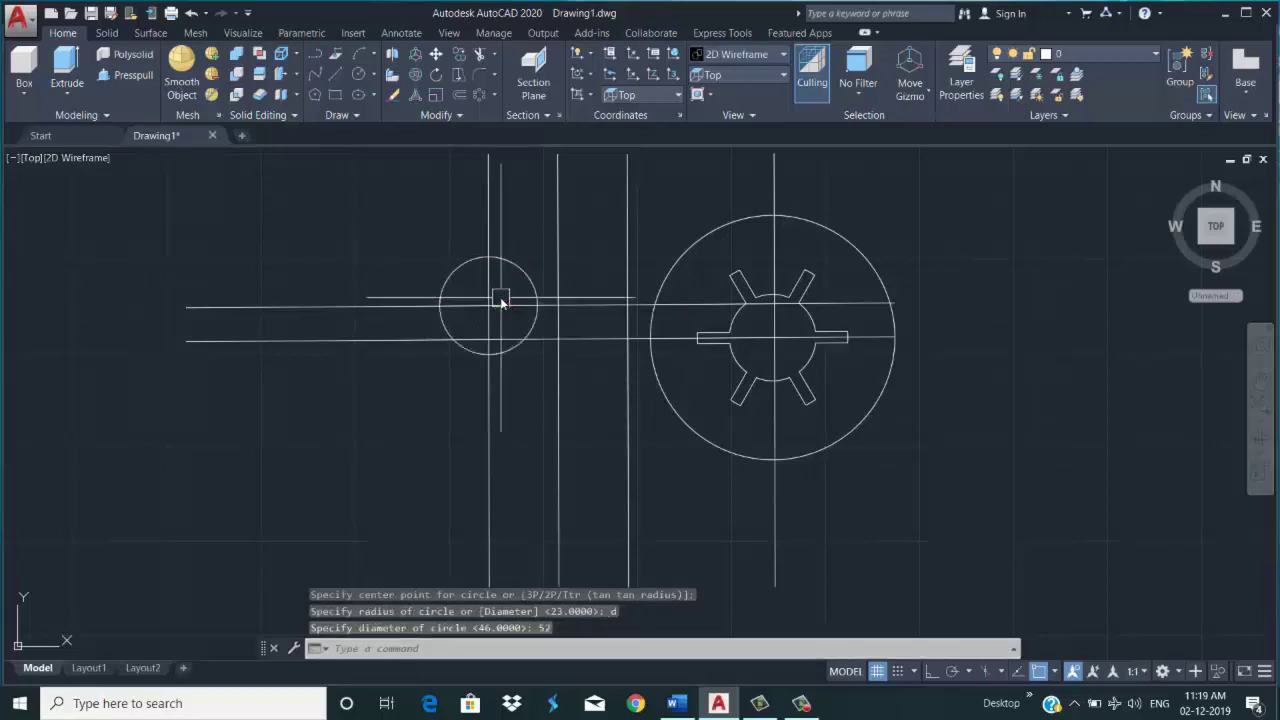
Add a concentric diameter-34 circle at the same centre
key("Return")
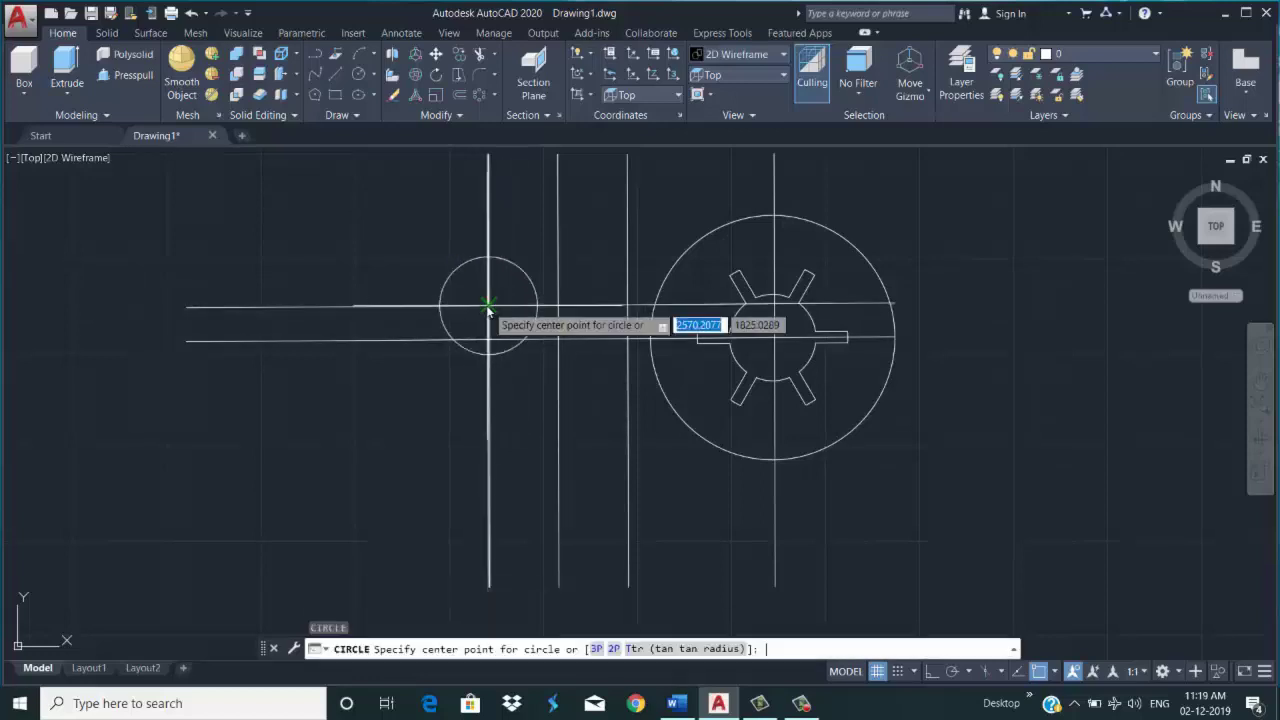
type("d")
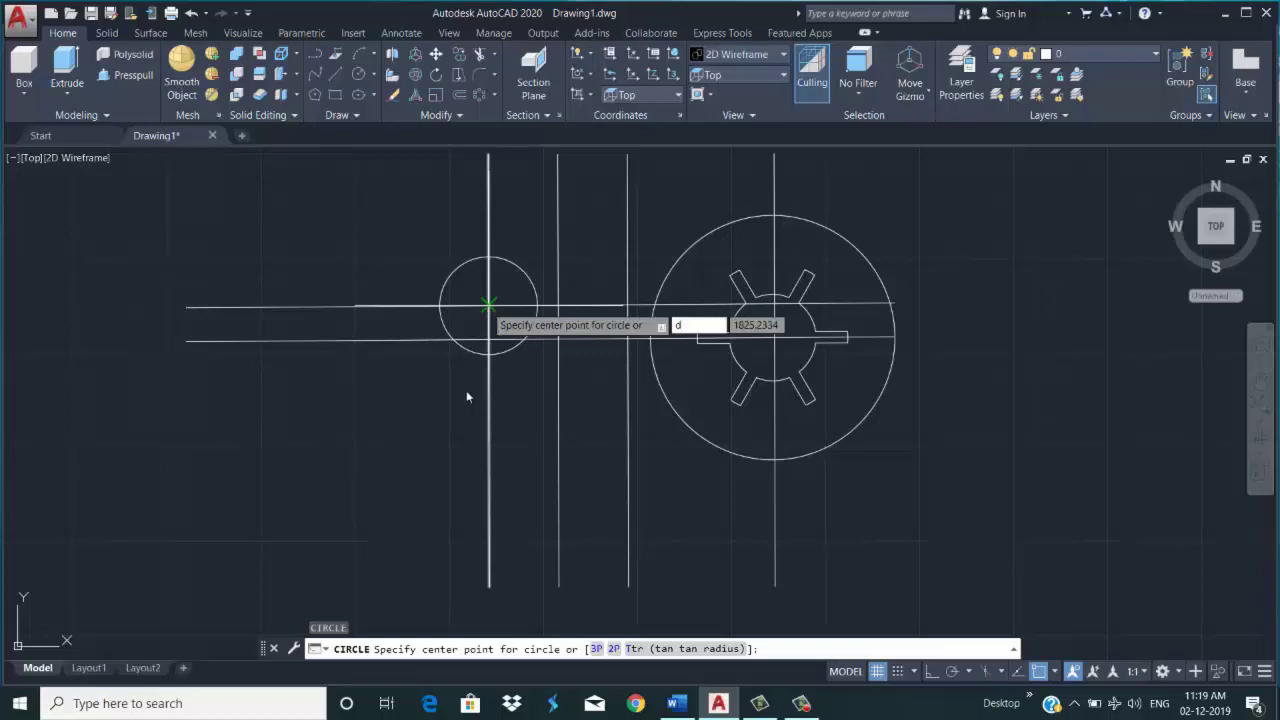
key("Escape")
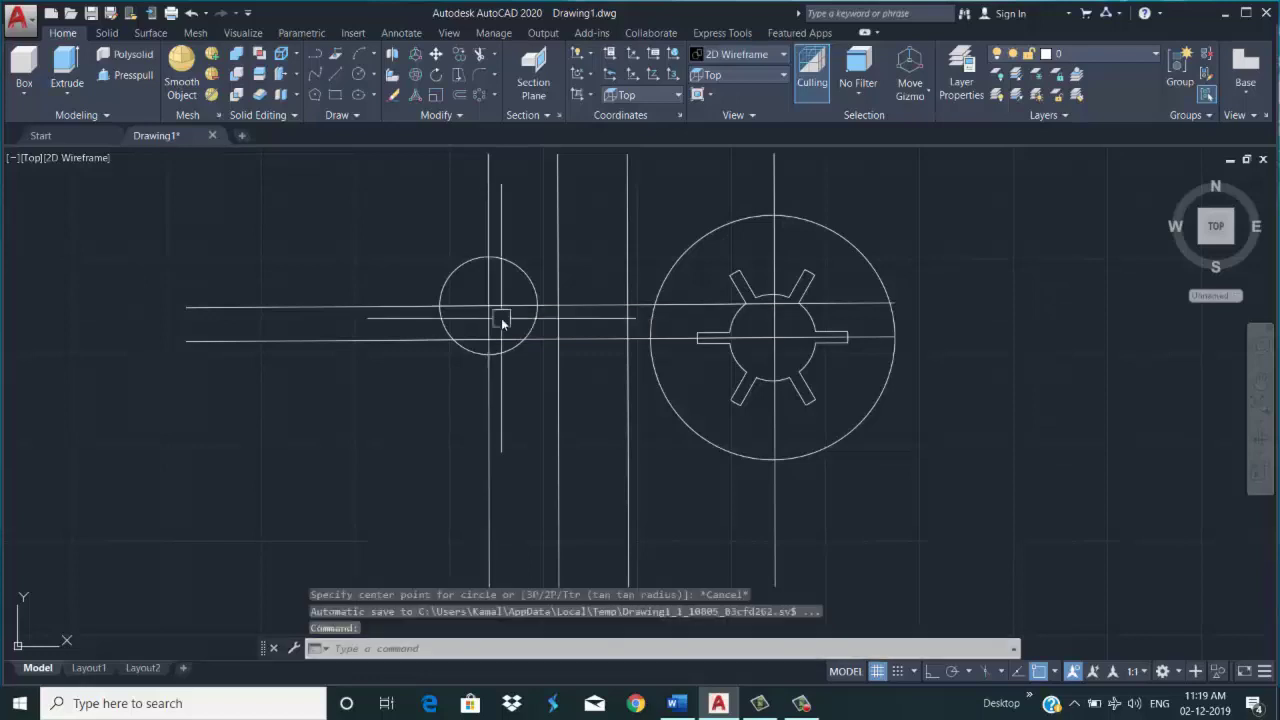
key("Return")
left_click(490, 306)
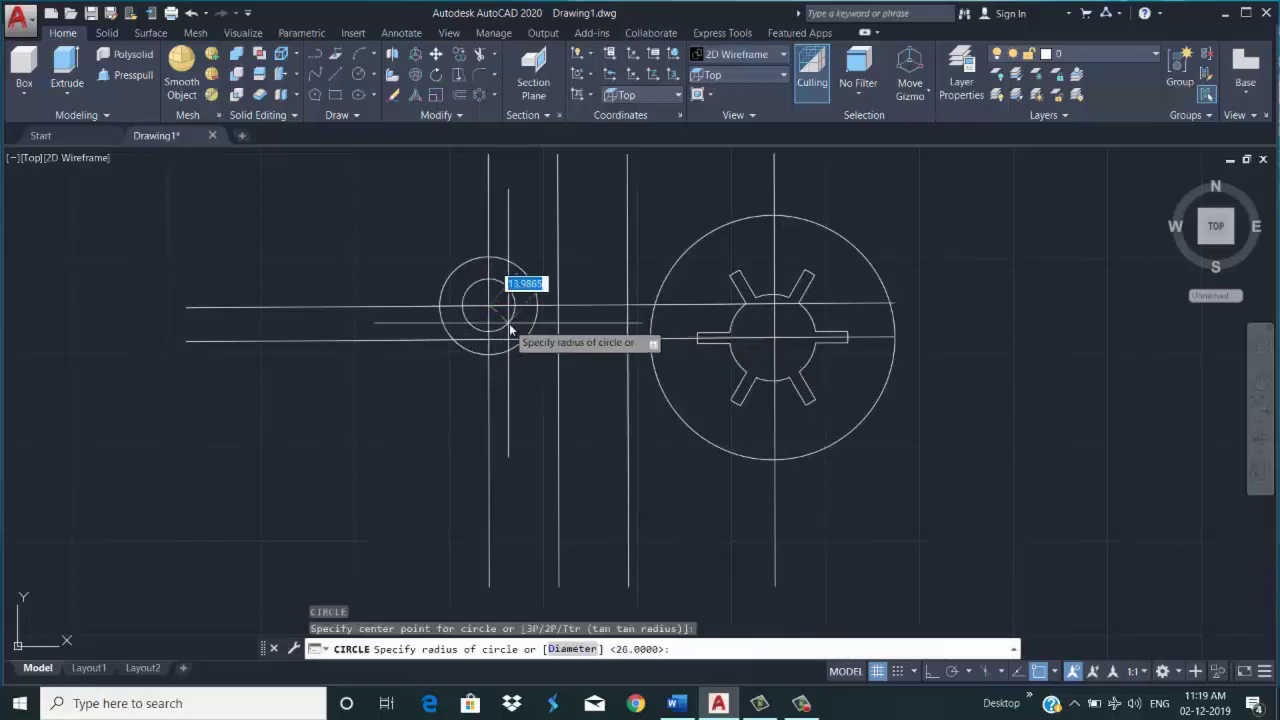
type("d")
key("Return")
type("34")
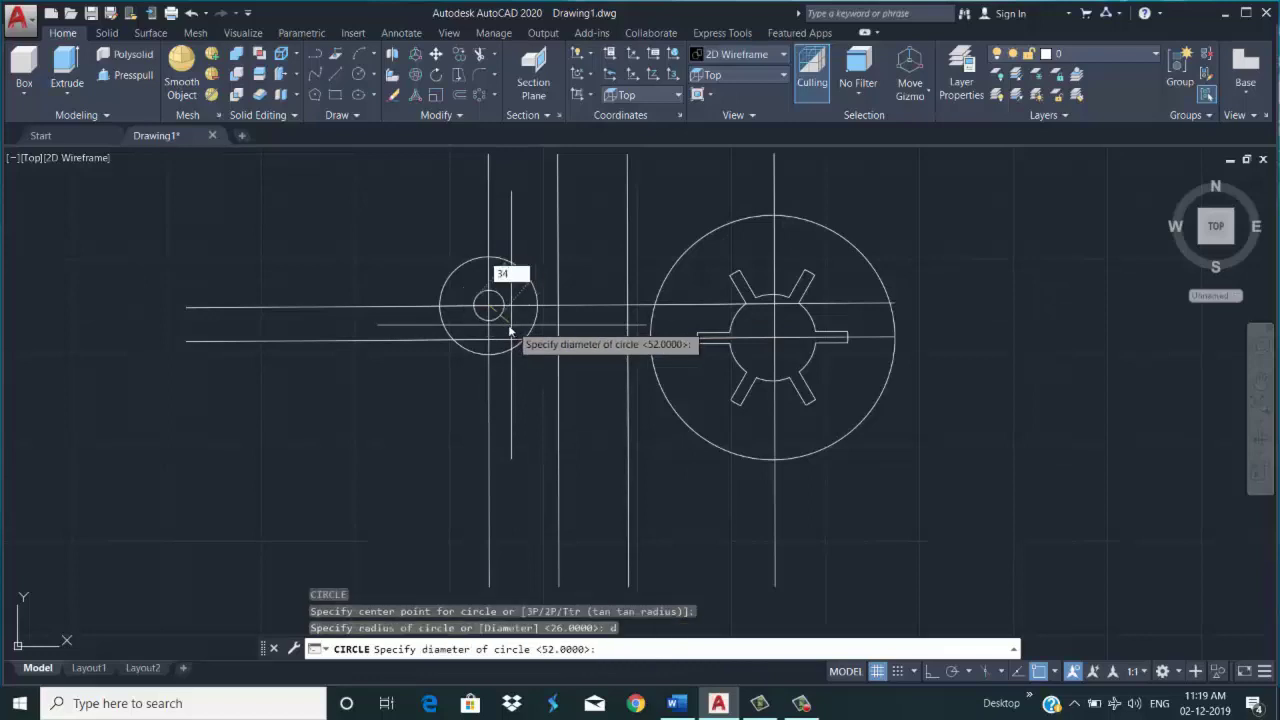
key("Return")
Add a concentric diameter-16 circle at the same centre
key("Return")
left_click(503, 316)
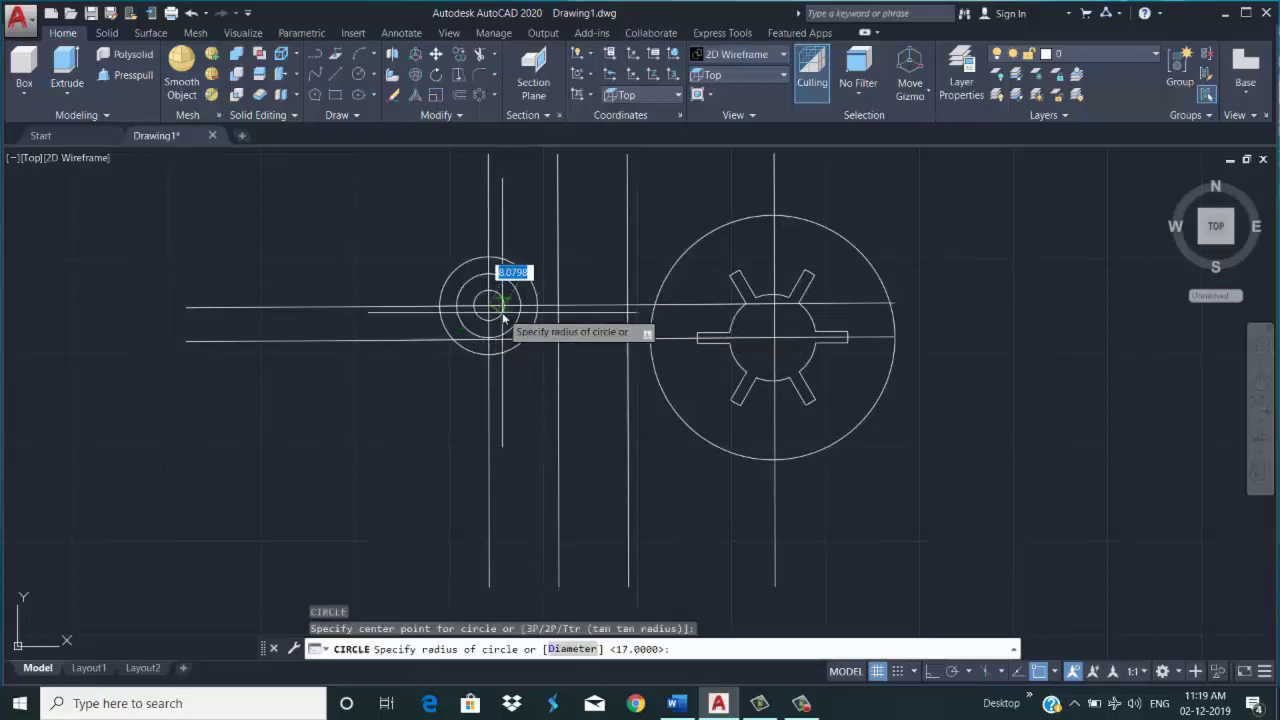
type("d")
key("Return")
type("16")
key("Return")
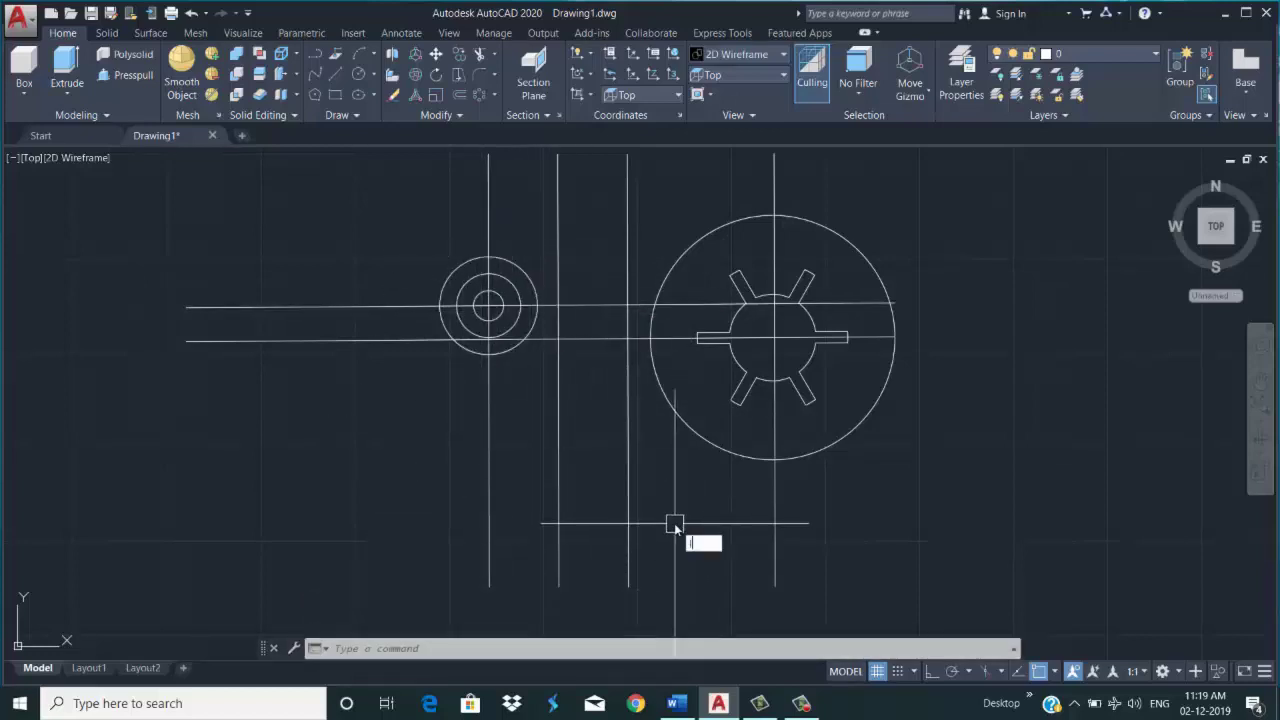
With Object Snap Tracking on, draw a diagonal line up-left from the hub centre
key("Return")
left_click(1019, 671)
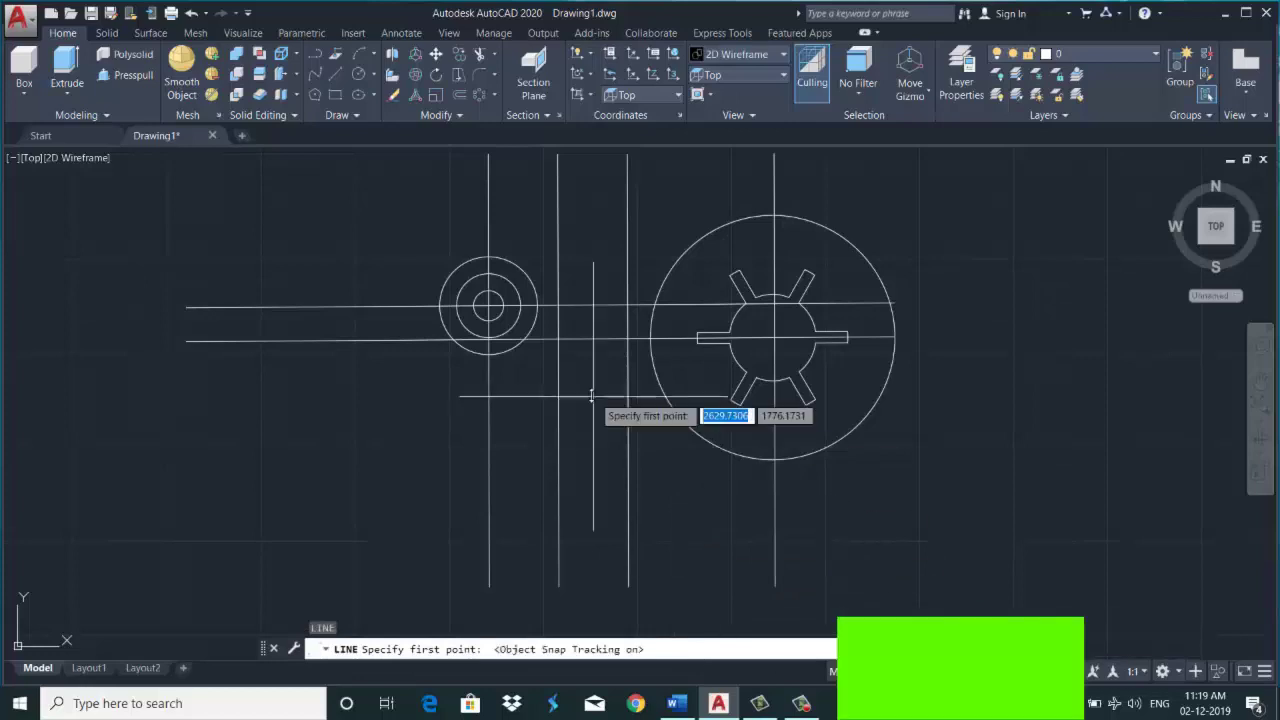
left_click(488, 306)
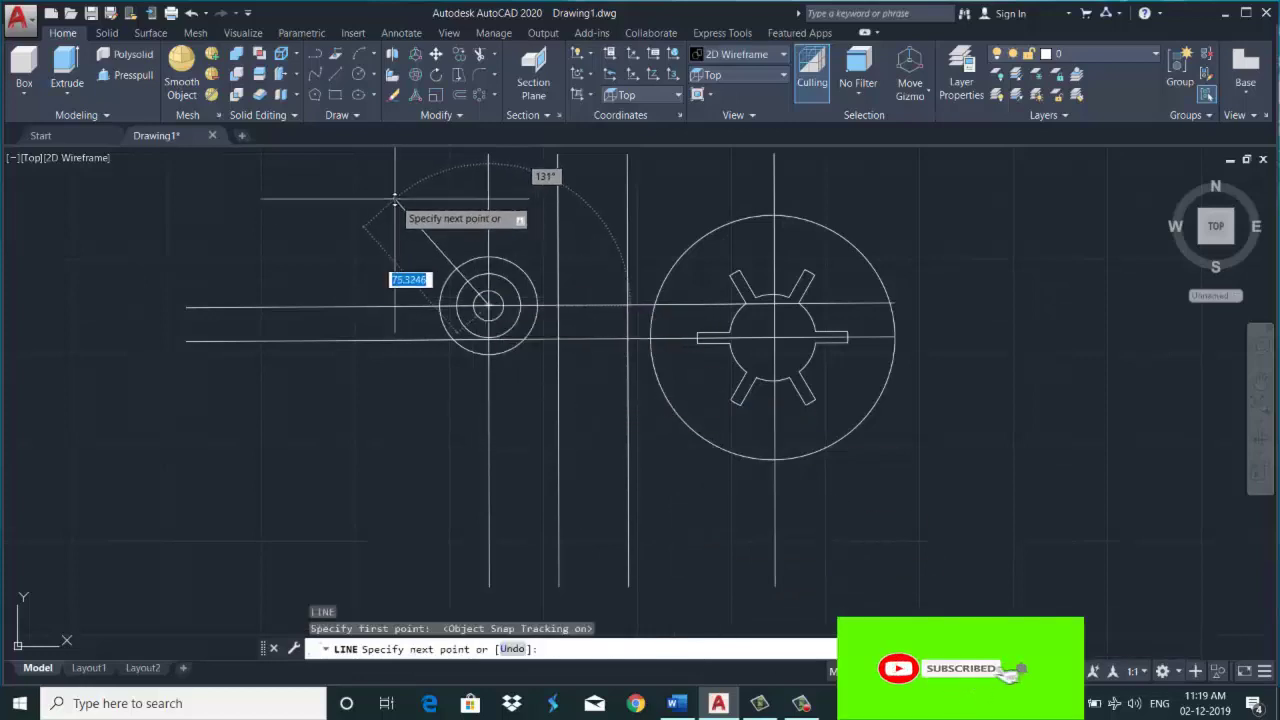
left_click(385, 202)
key("Return")
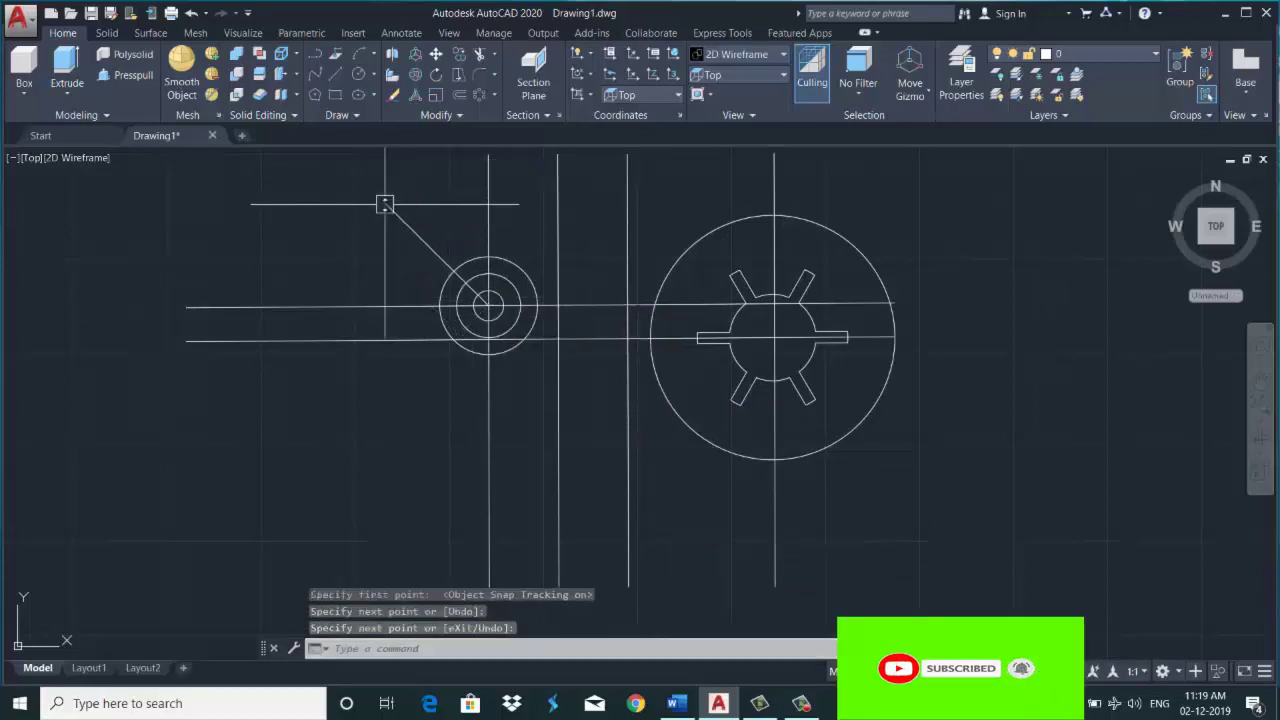
scroll(443, 237, "up", 2)
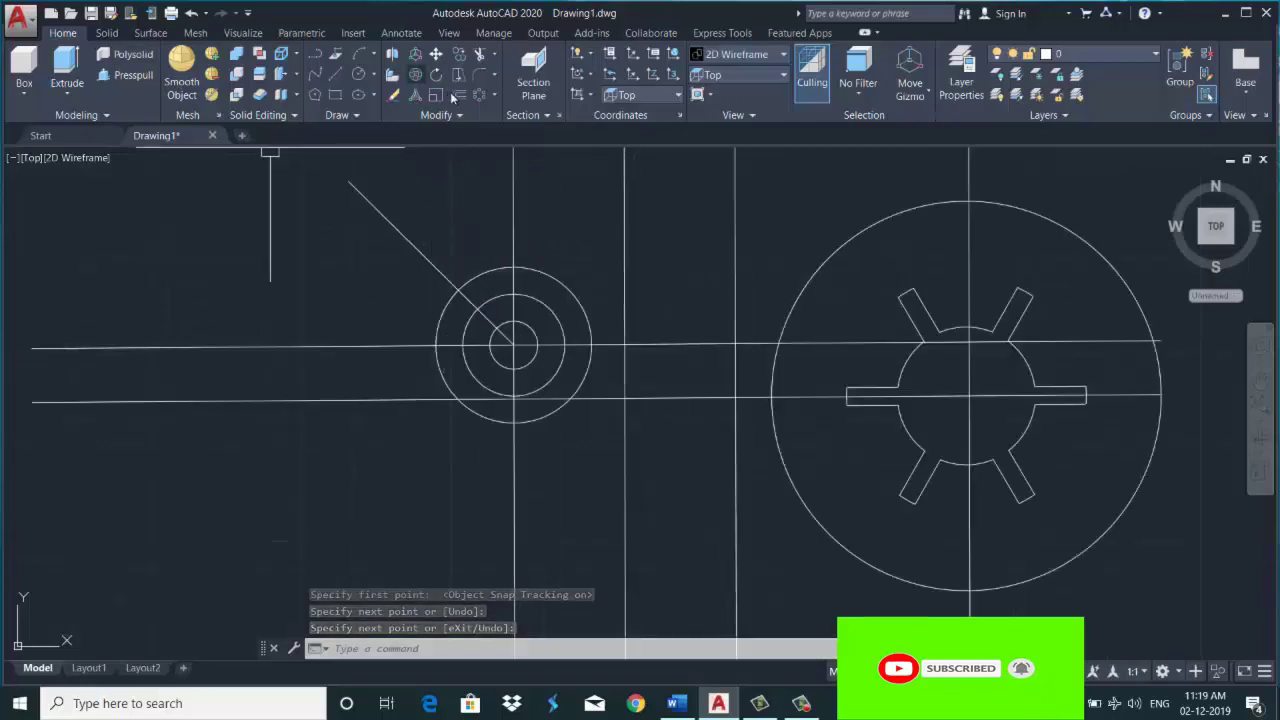
Draw a diameter-8 circle where the diagonal crosses the 34 circle
type("c")
key("Return")
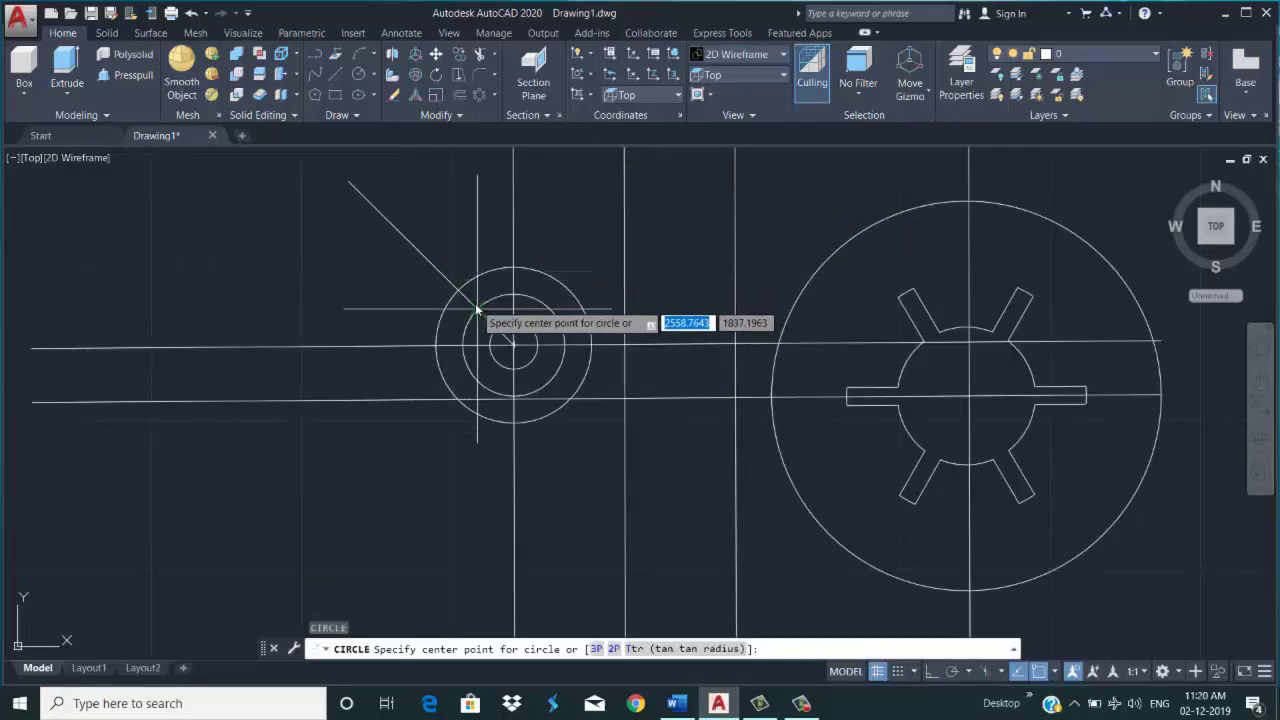
left_click(478, 309)
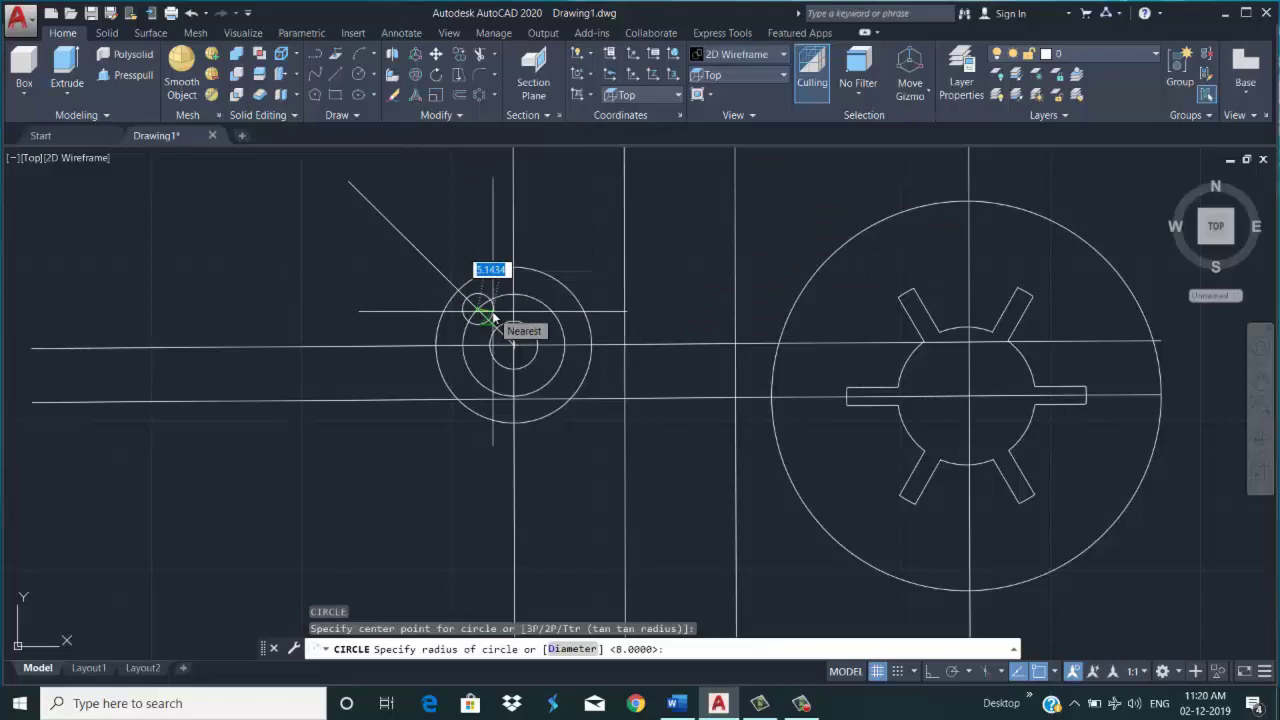
type("d")
key("Return")
type("8")
key("Return")
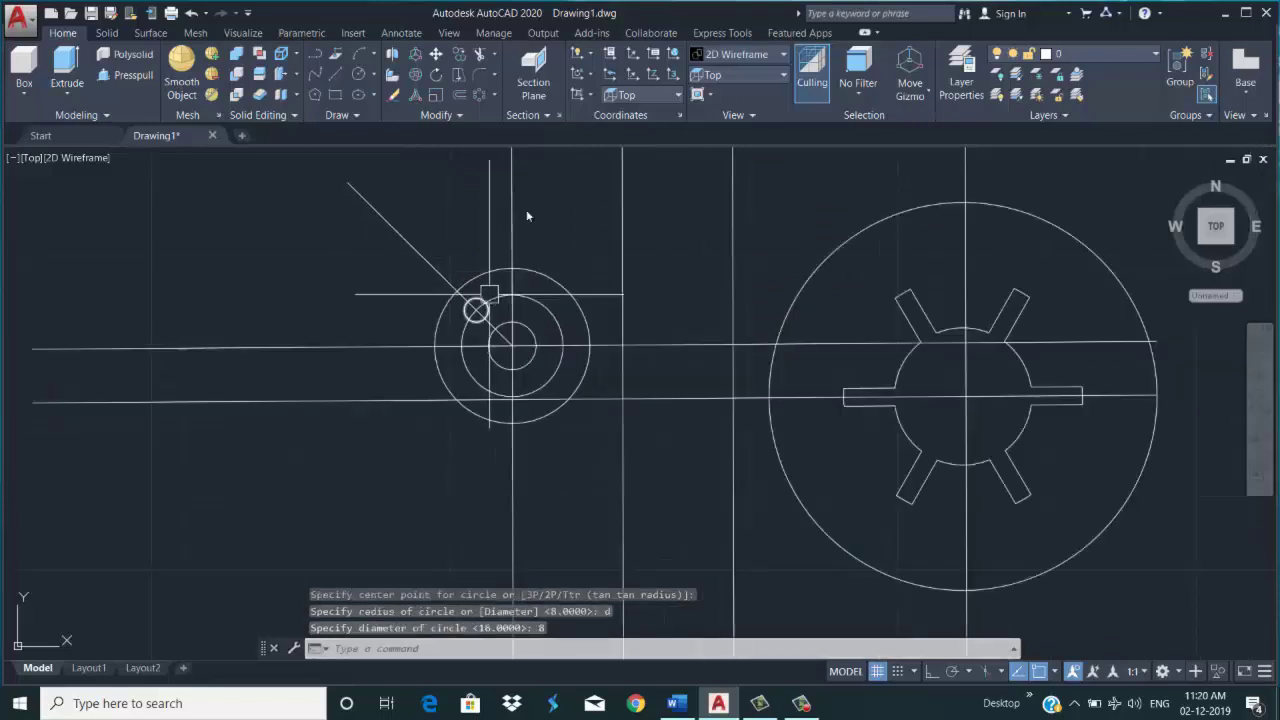
left_click(484, 96)
Polar-array the diameter-8 circle into 4 holes around the boss centre
scroll(494, 318, "up", 2)
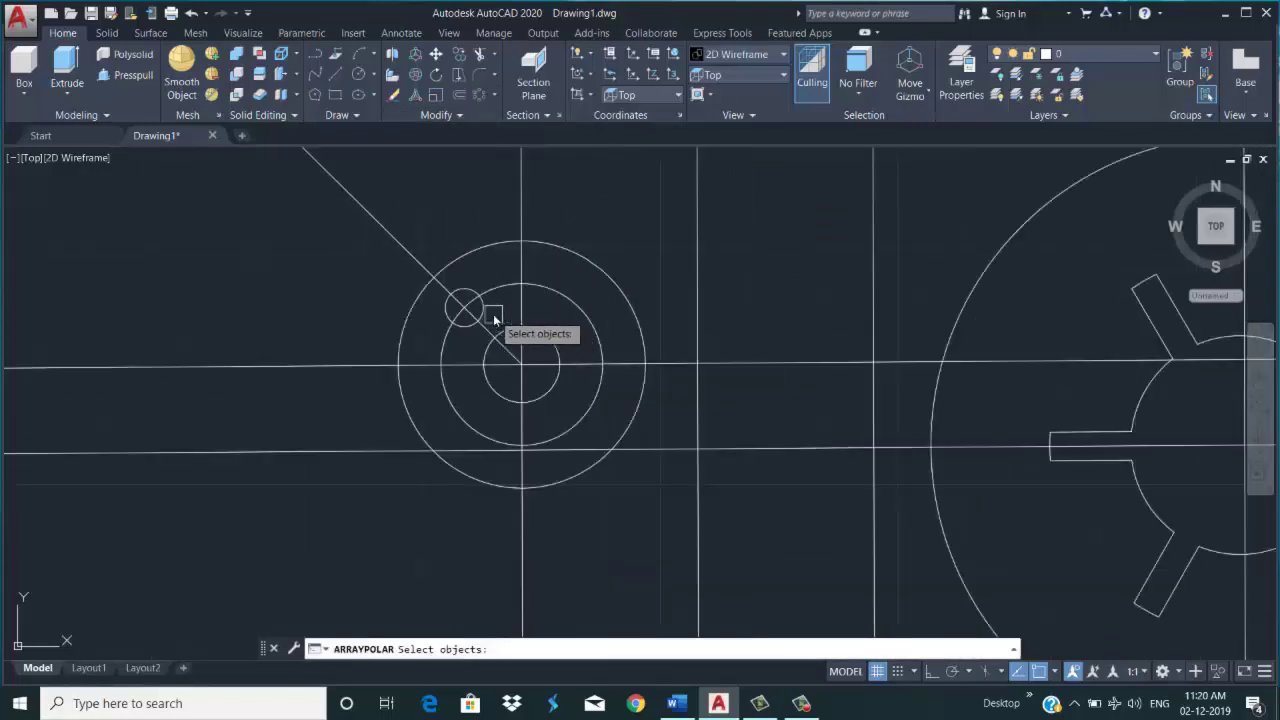
left_click(488, 313)
key("Return")
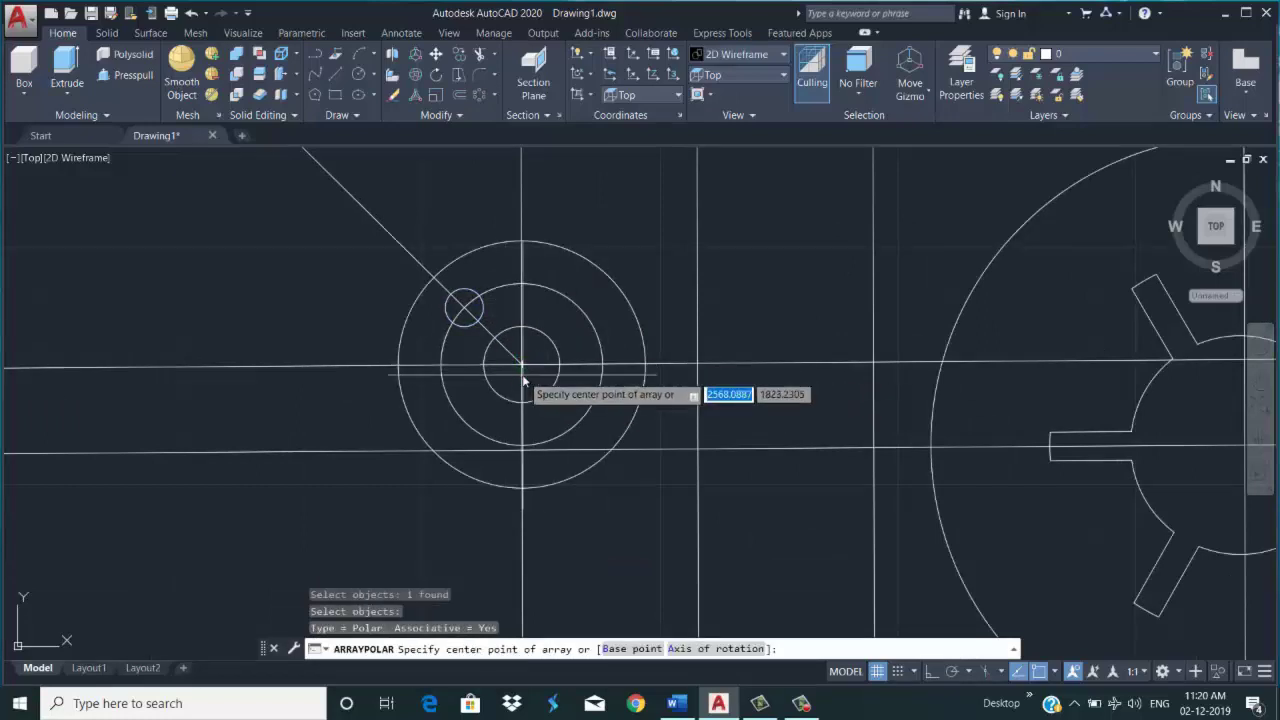
left_click(522, 372)
type("i")
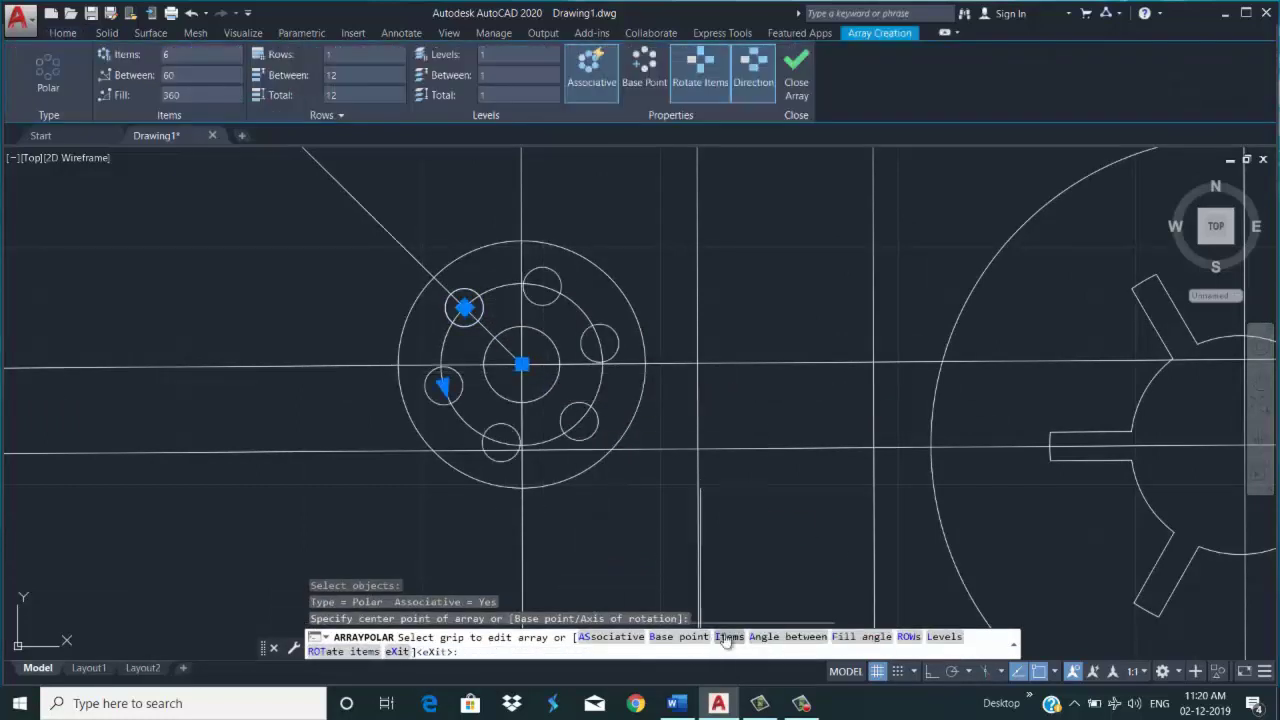
key("Return")
type("4")
key("Return")
key("Return")
scroll(630, 385, "down", 4)
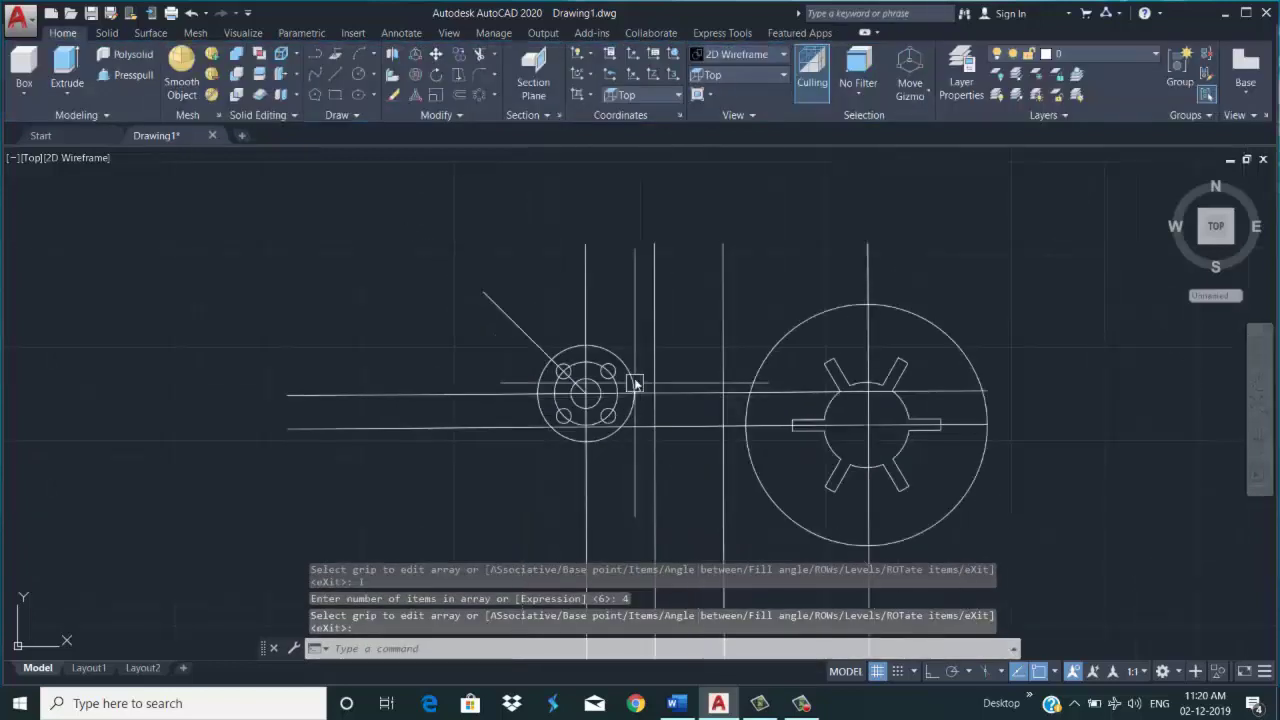
scroll(713, 452, "down", 4)
scroll(713, 452, "up", 4)
scroll(706, 537, "down", 2)
middle_click_drag(766, 429, 751, 306)
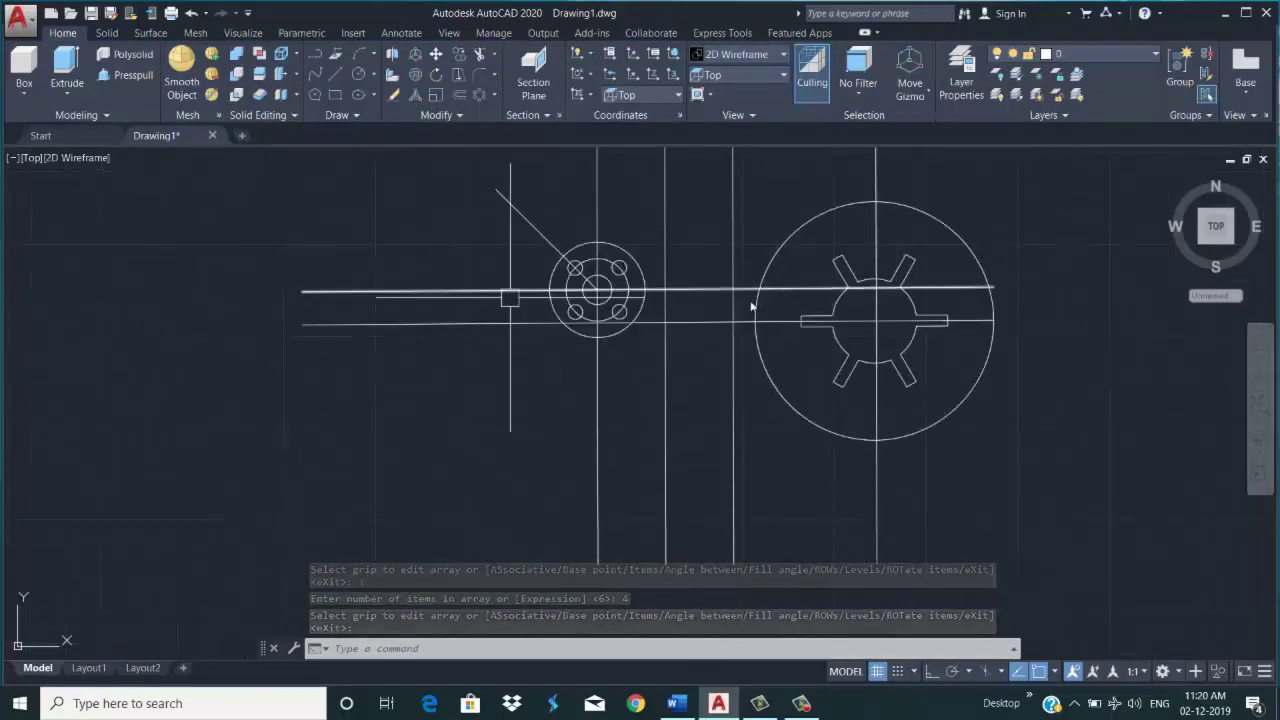
scroll(465, 286, "up", 1)
Create a new layer 1 in Layer Properties and give it red colour 10
left_click(1066, 117)
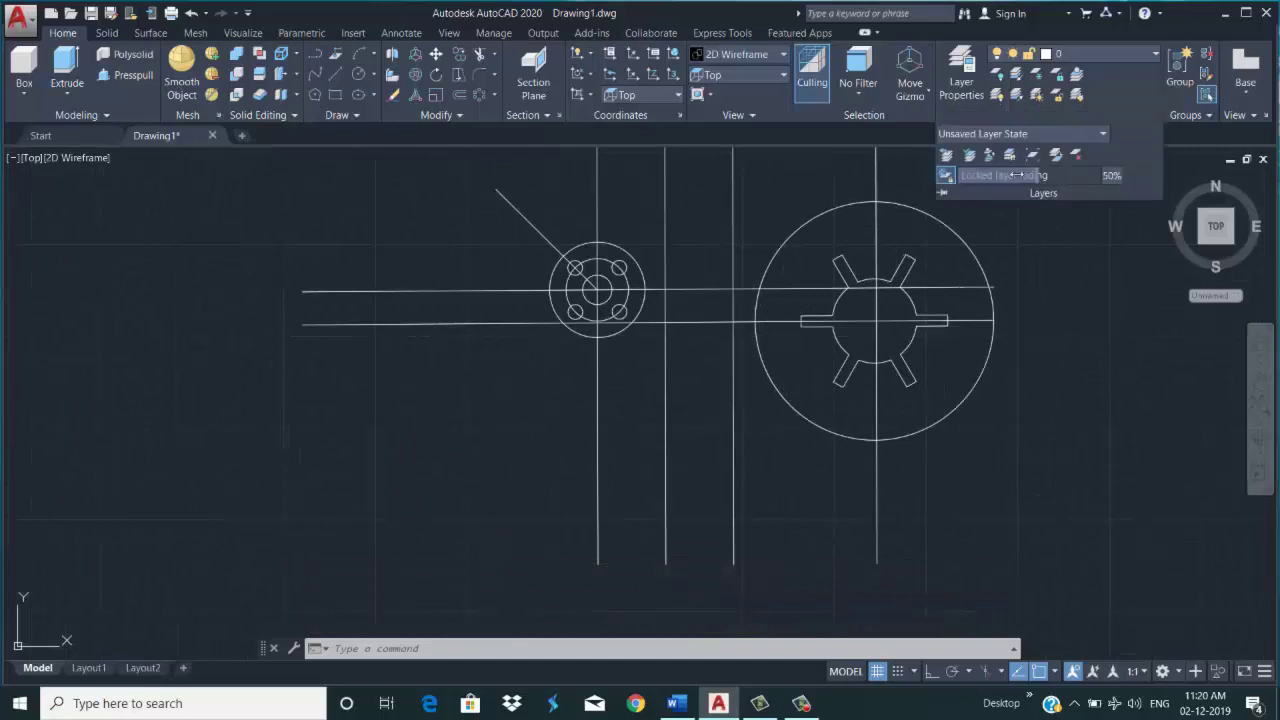
left_click(1106, 309)
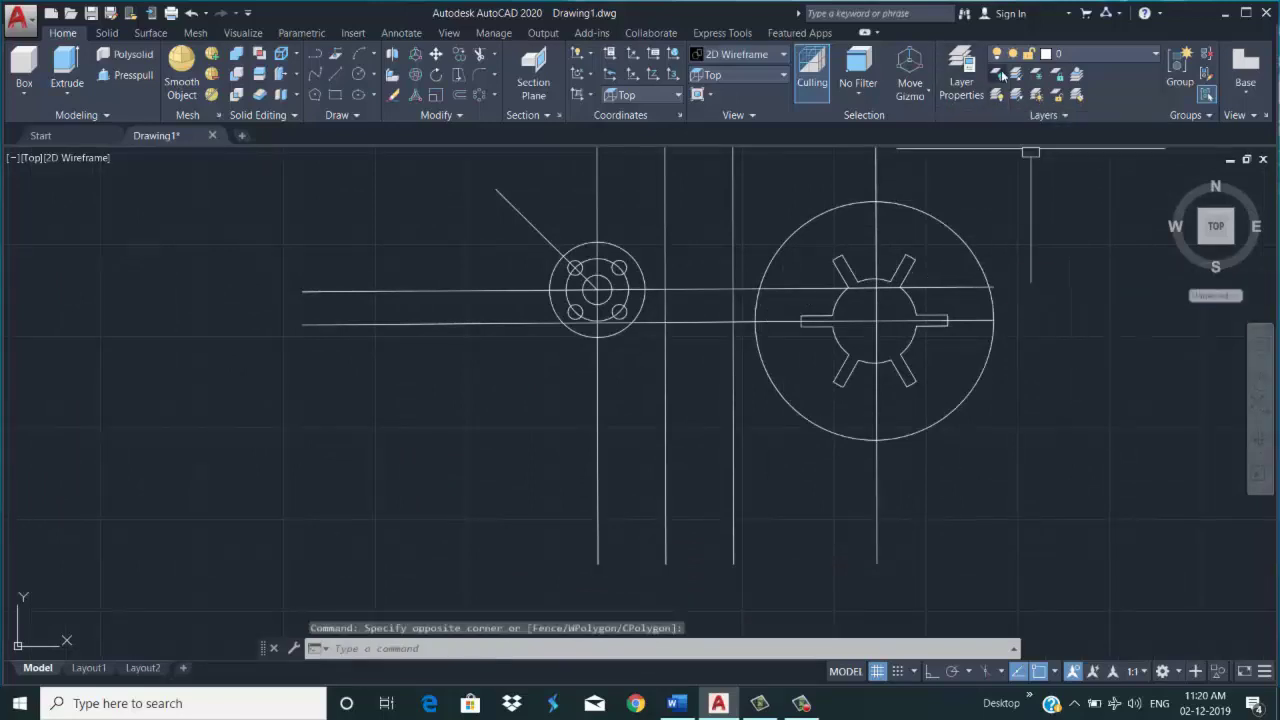
type("LA")
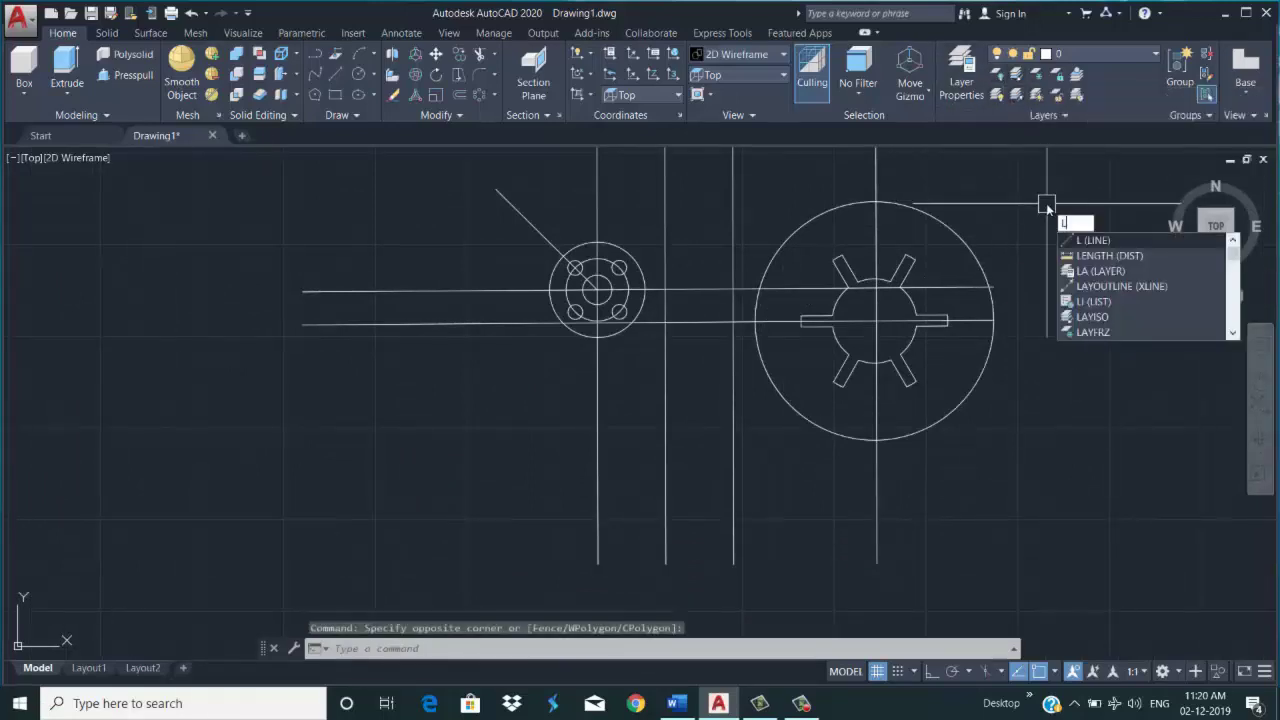
key("Return")
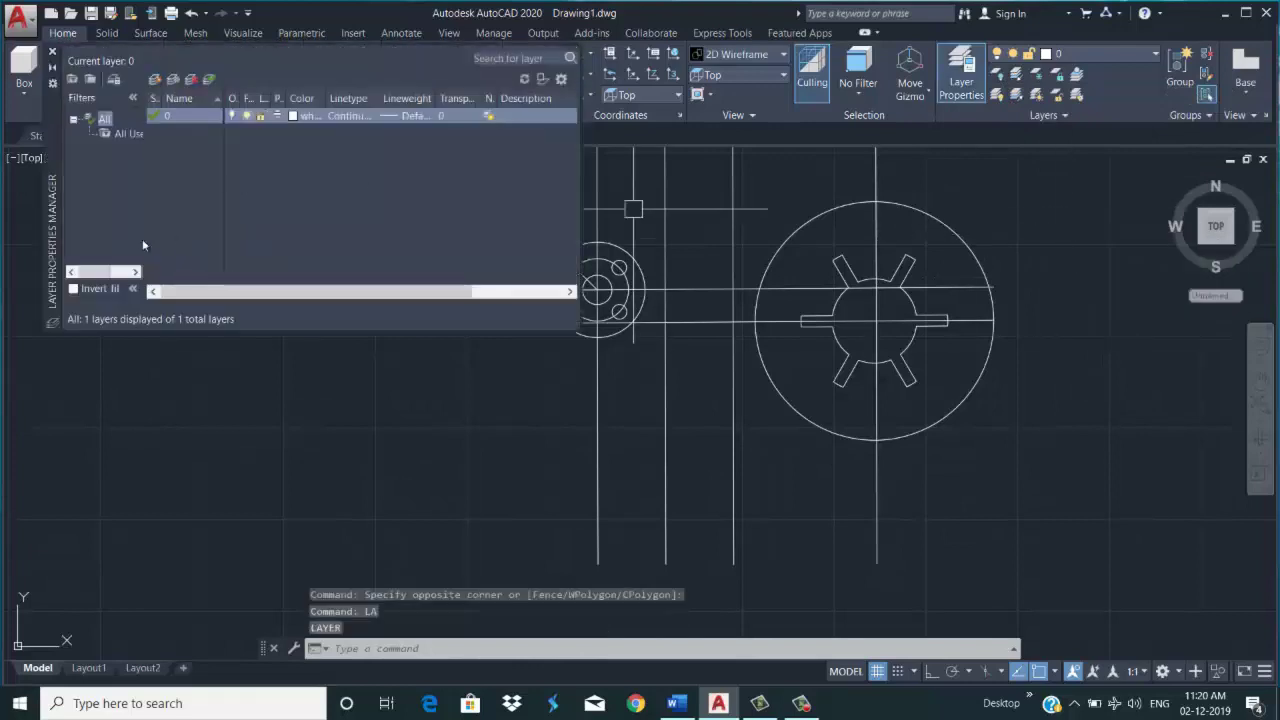
right_click(291, 152)
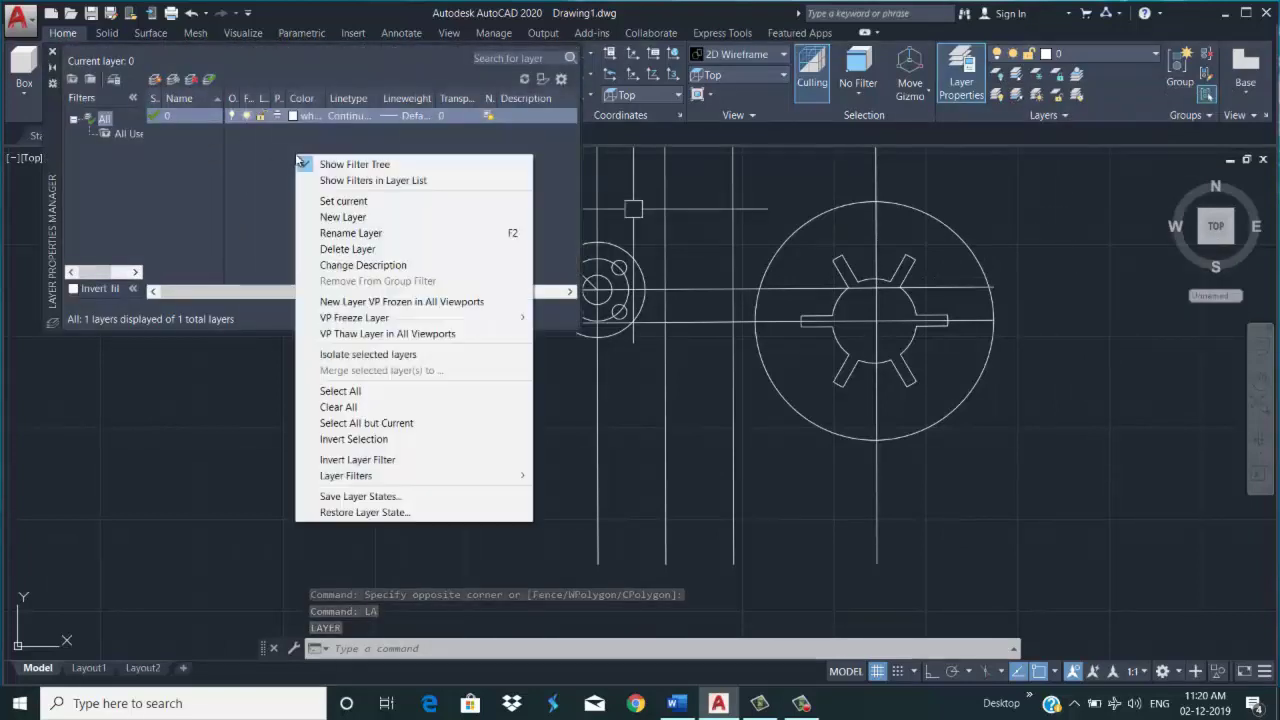
left_click(342, 216)
type("1")
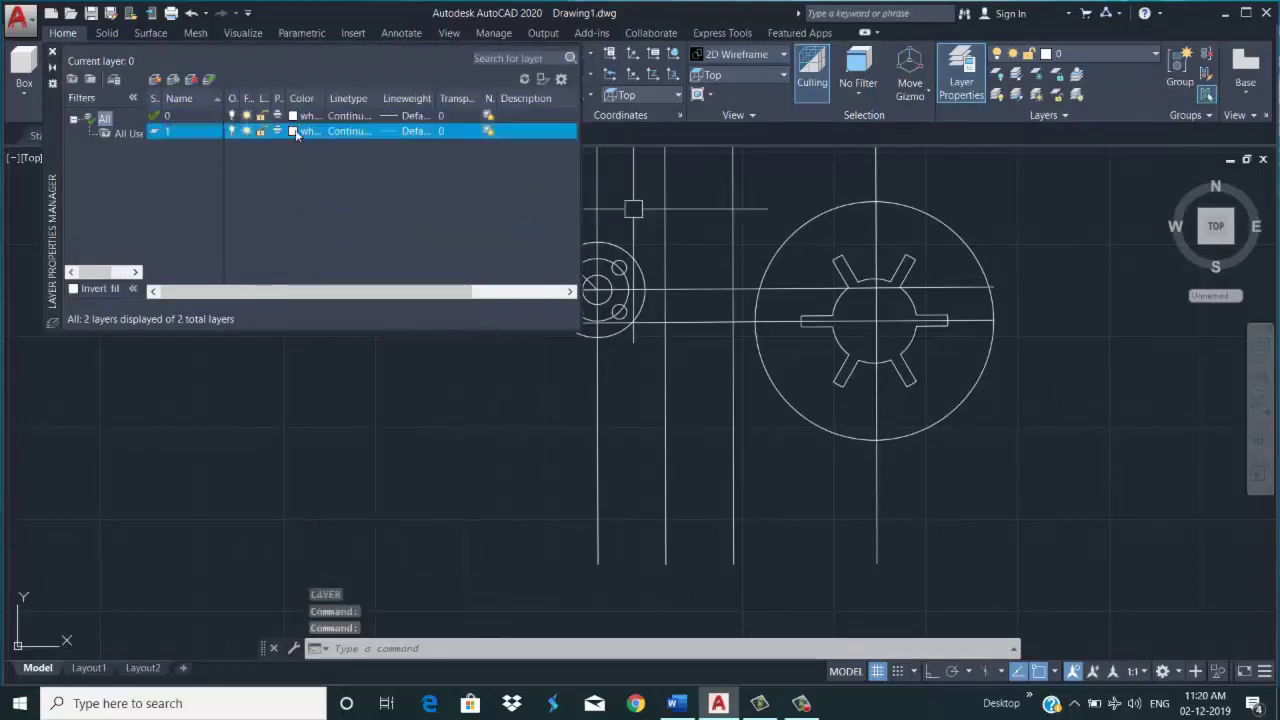
left_click(293, 131)
left_click(617, 481)
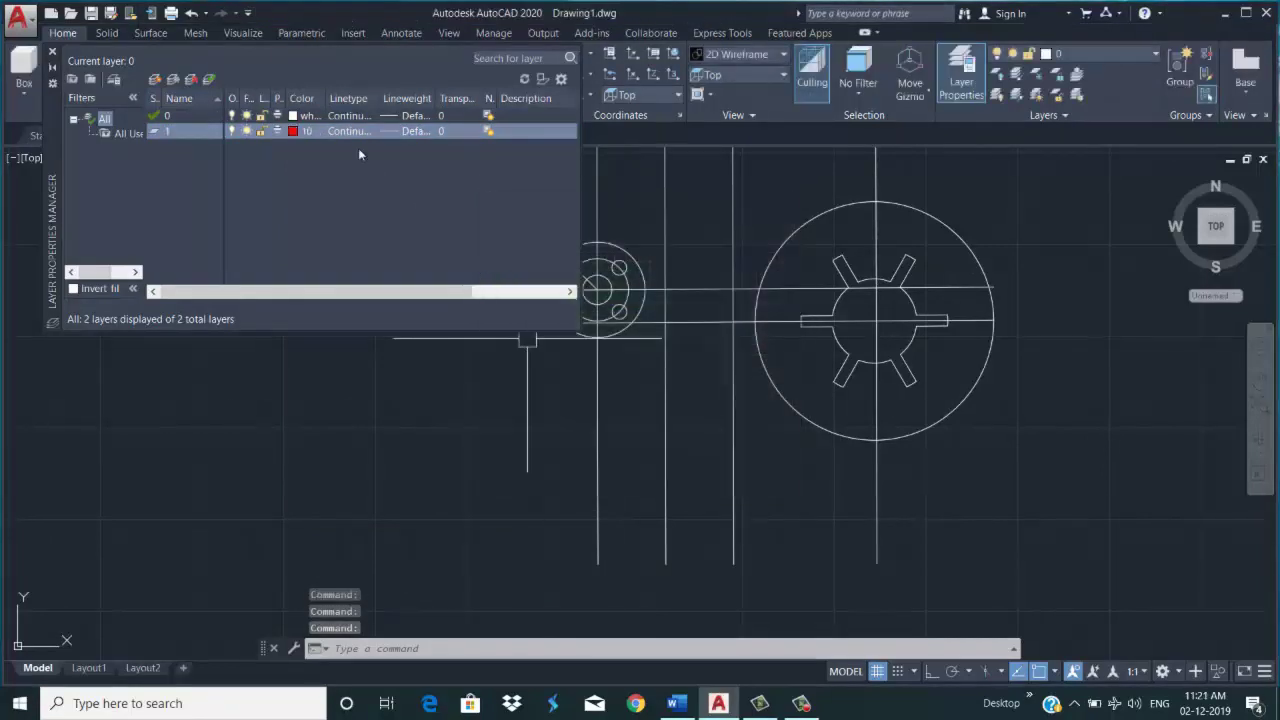
Load the CENTERX2 linetype and assign it to layer 1
left_click(348, 131)
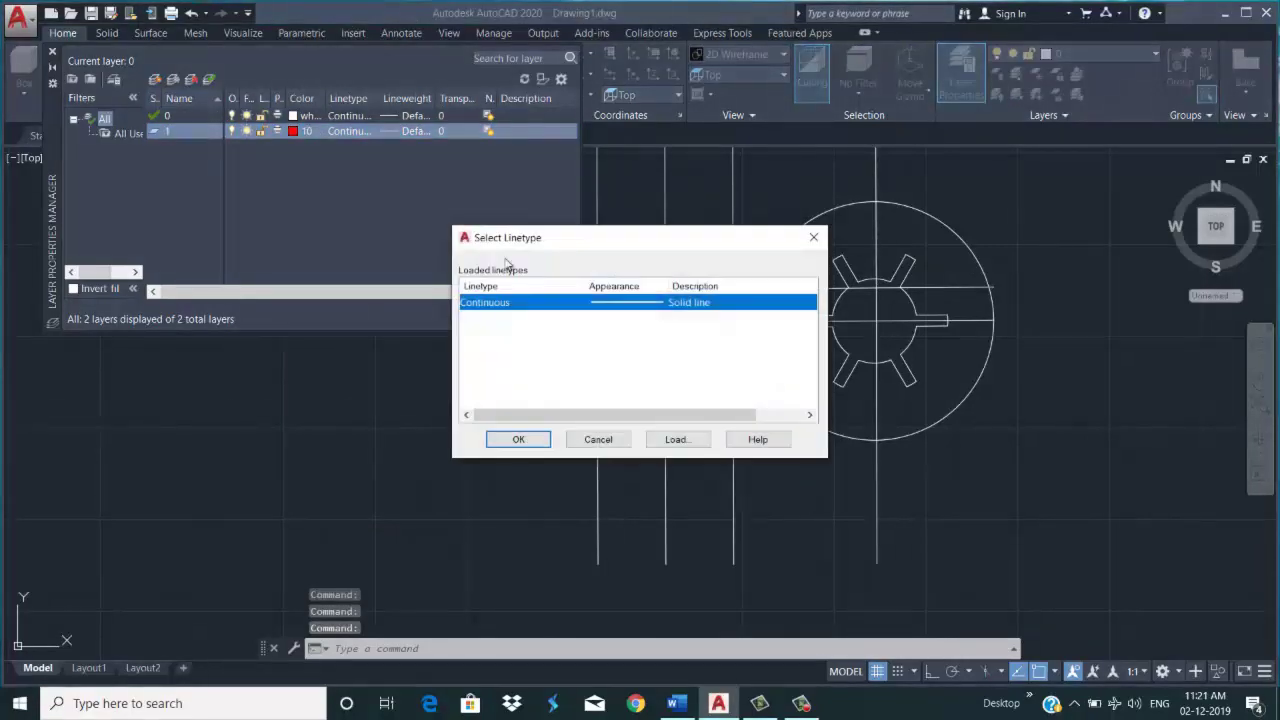
left_click(676, 442)
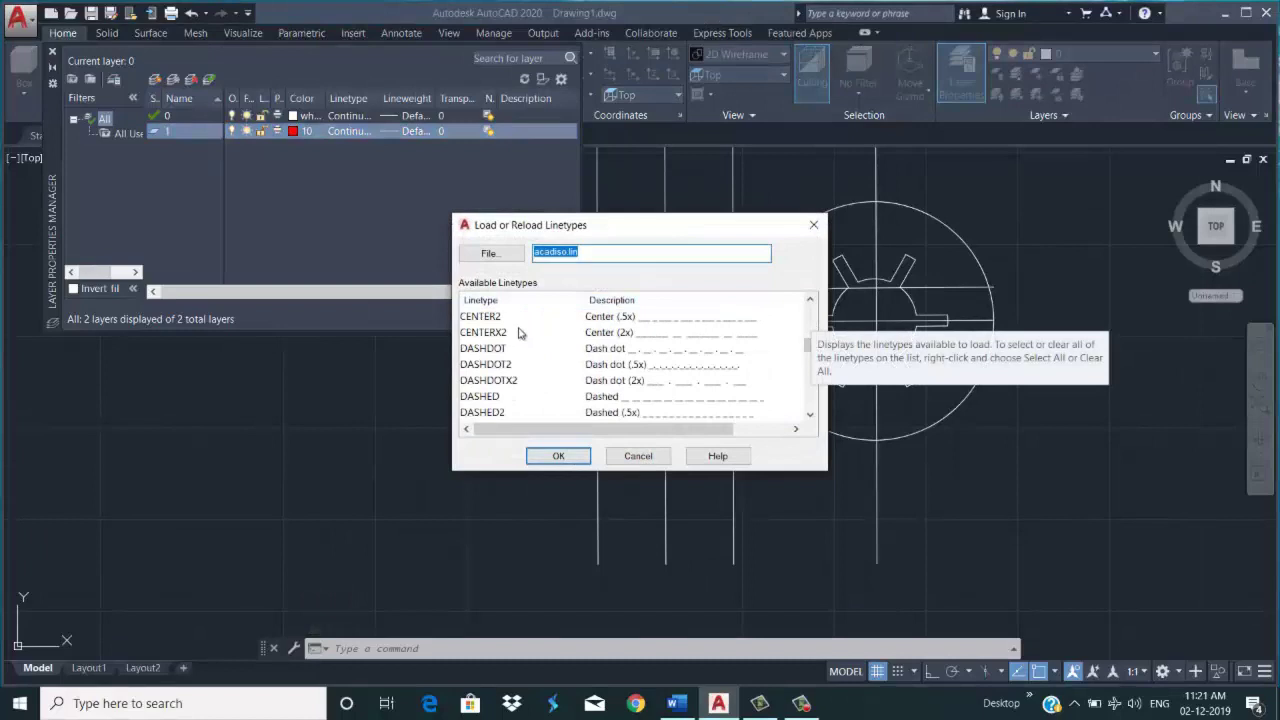
left_click(619, 333)
left_click(558, 456)
left_click(536, 302)
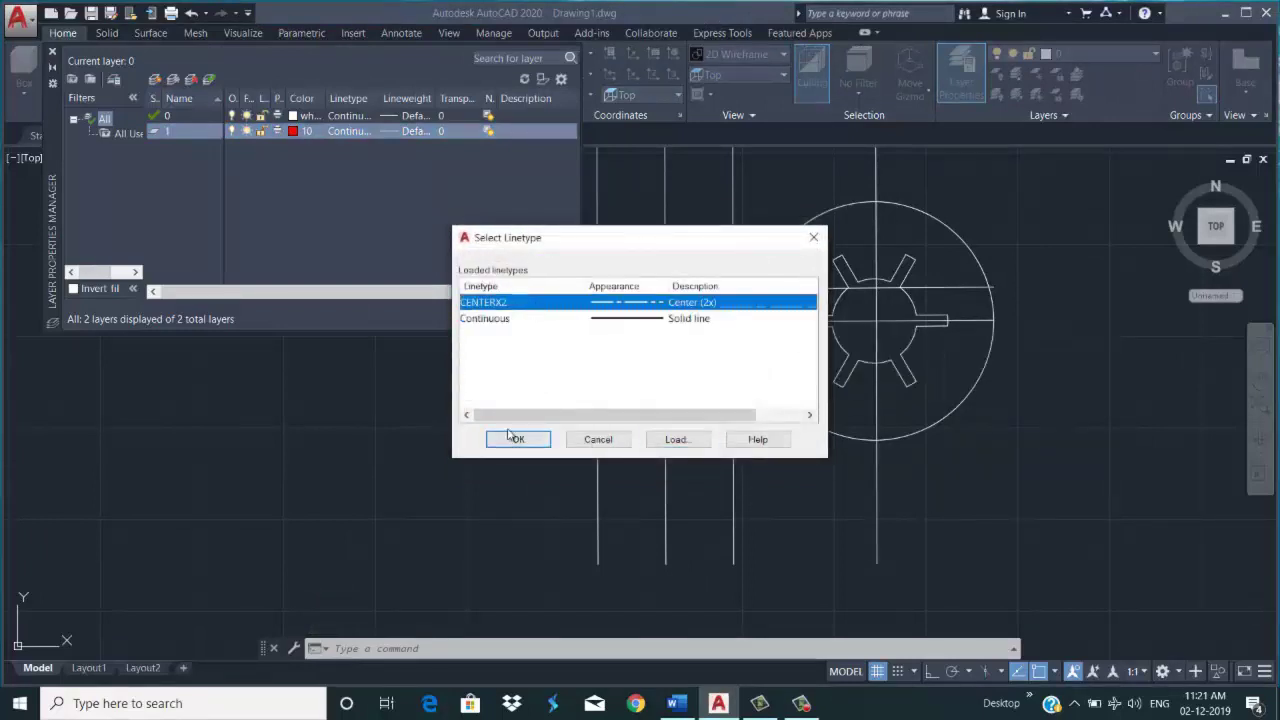
left_click(518, 439)
left_click(52, 54)
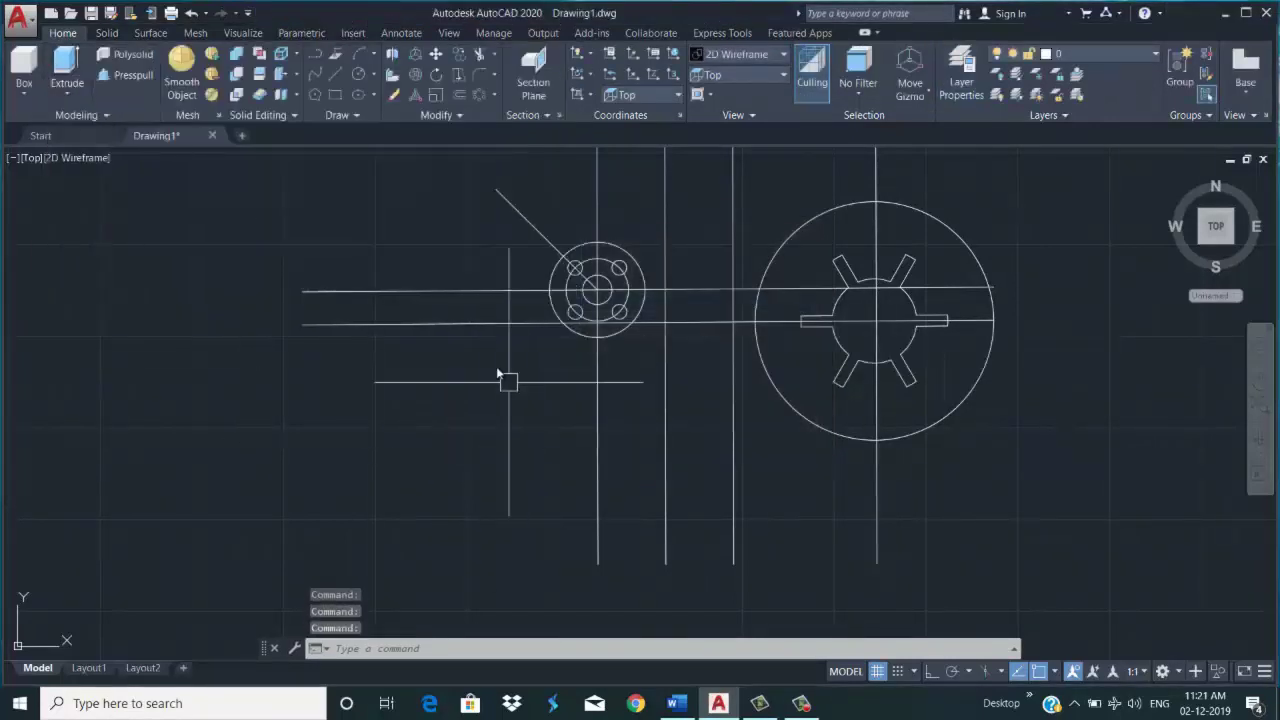
left_click(469, 322)
left_click(469, 290)
left_click(540, 233)
left_click(598, 222)
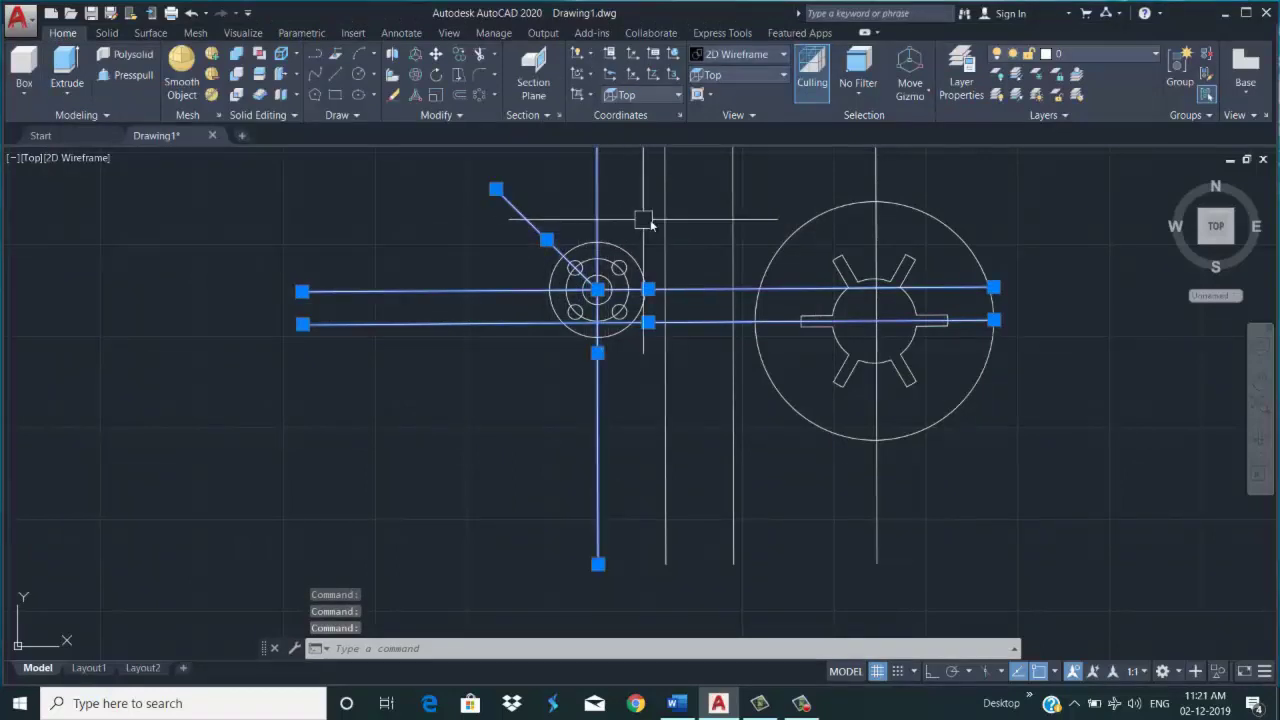
left_click(666, 212)
left_click(734, 205)
left_click(877, 190)
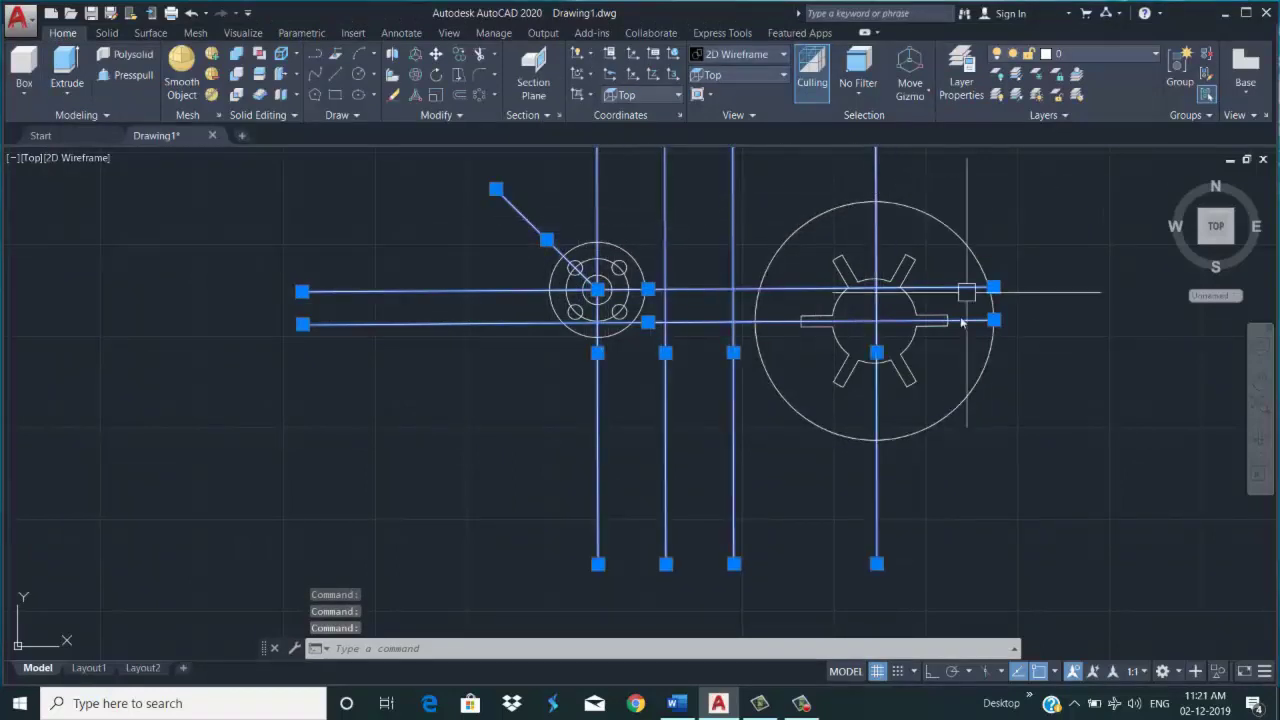
left_click(1050, 115)
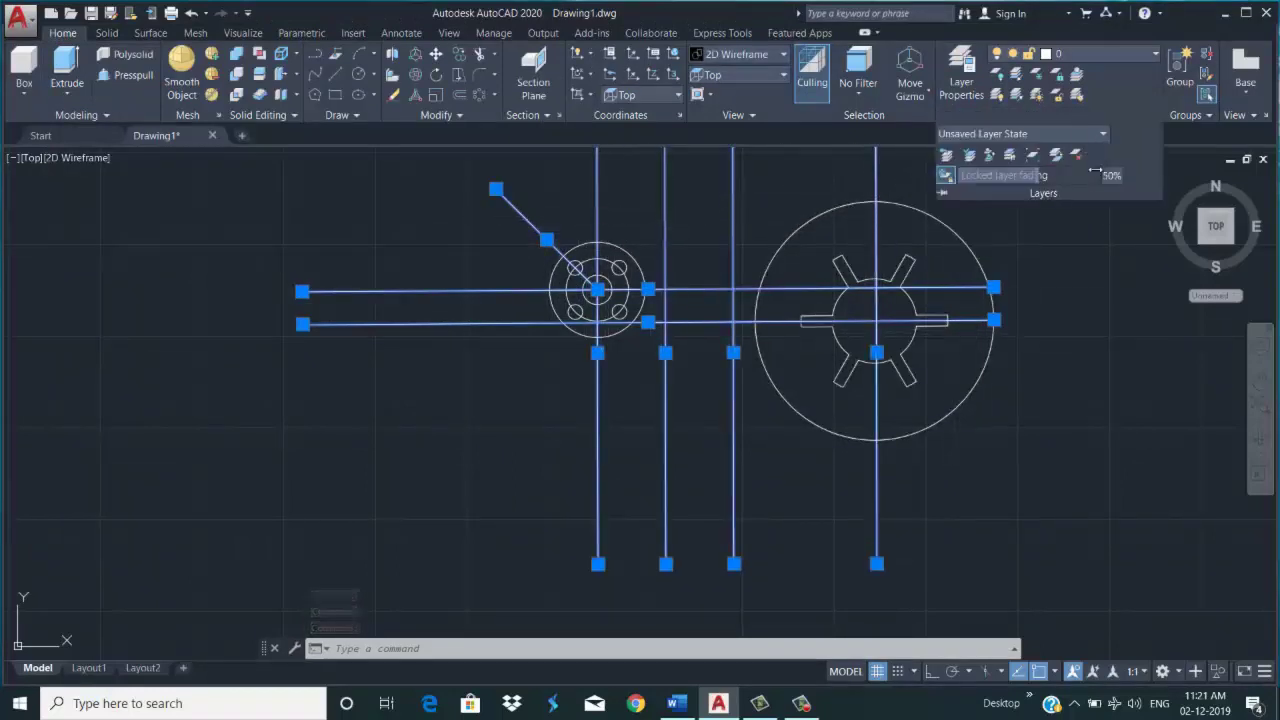
left_click(1103, 133)
left_click(1103, 133)
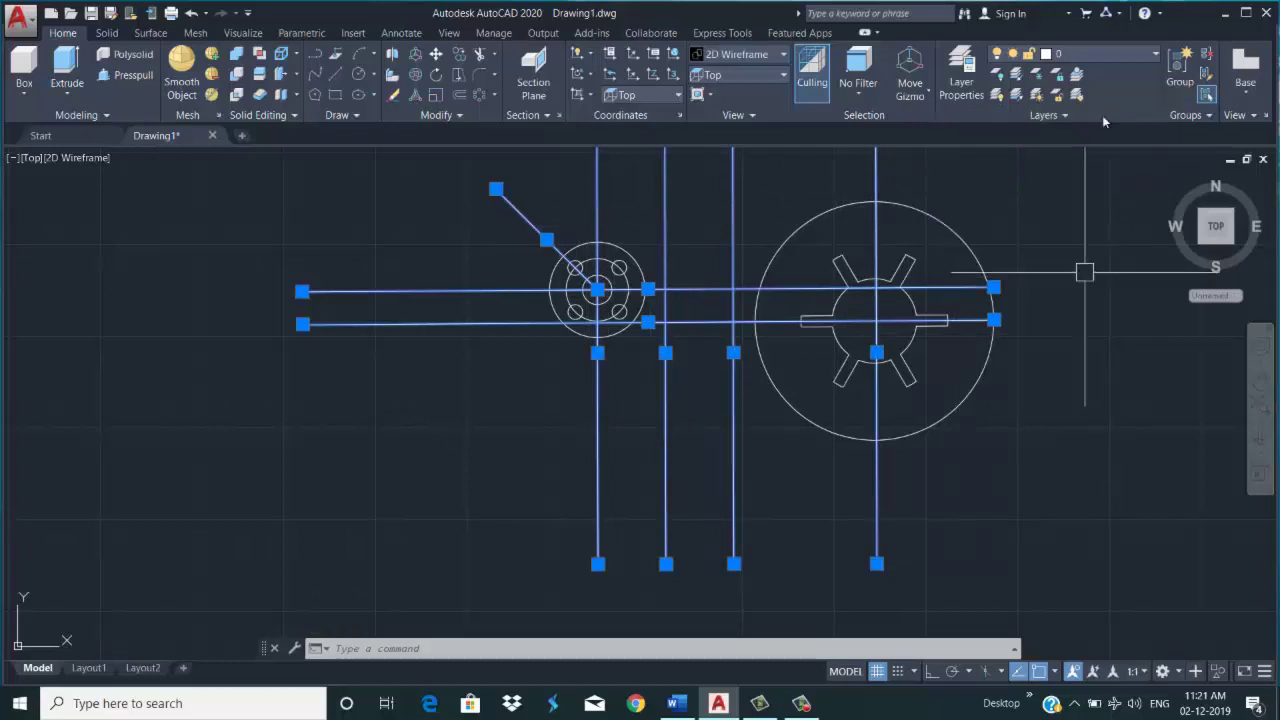
left_click(1051, 117)
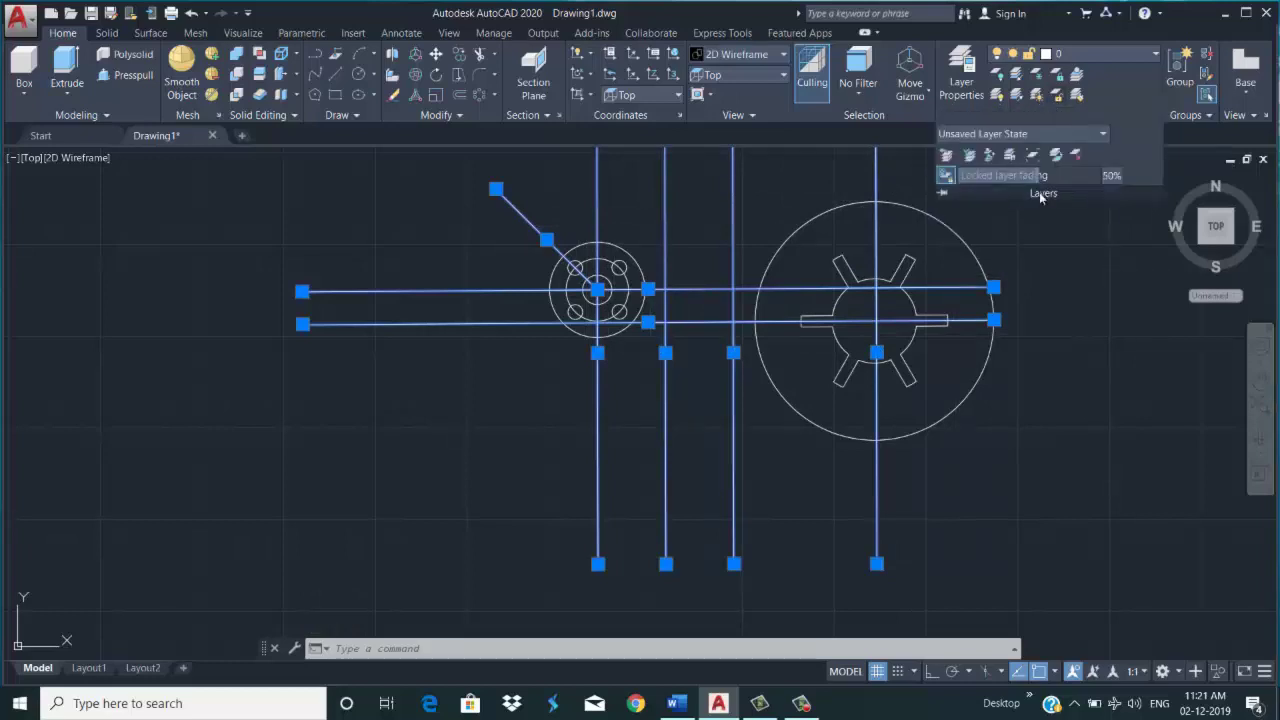
left_click(1051, 117)
left_click(1102, 134)
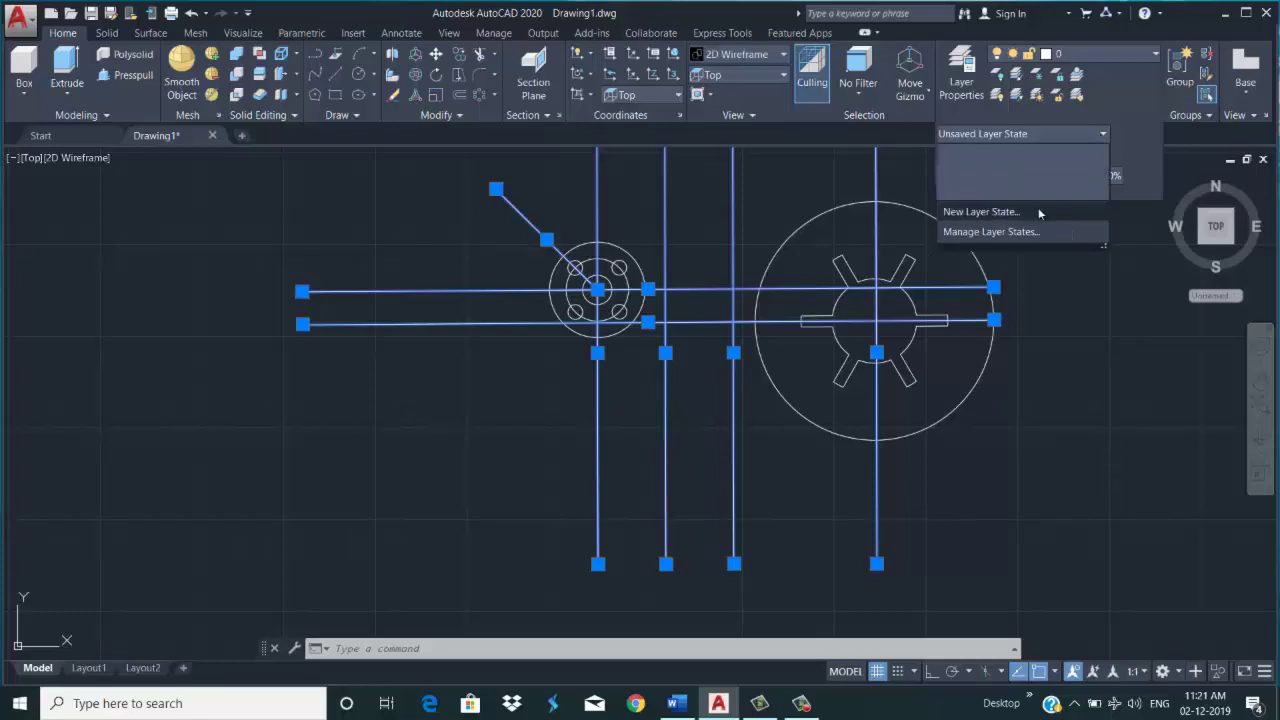
left_click(1009, 211)
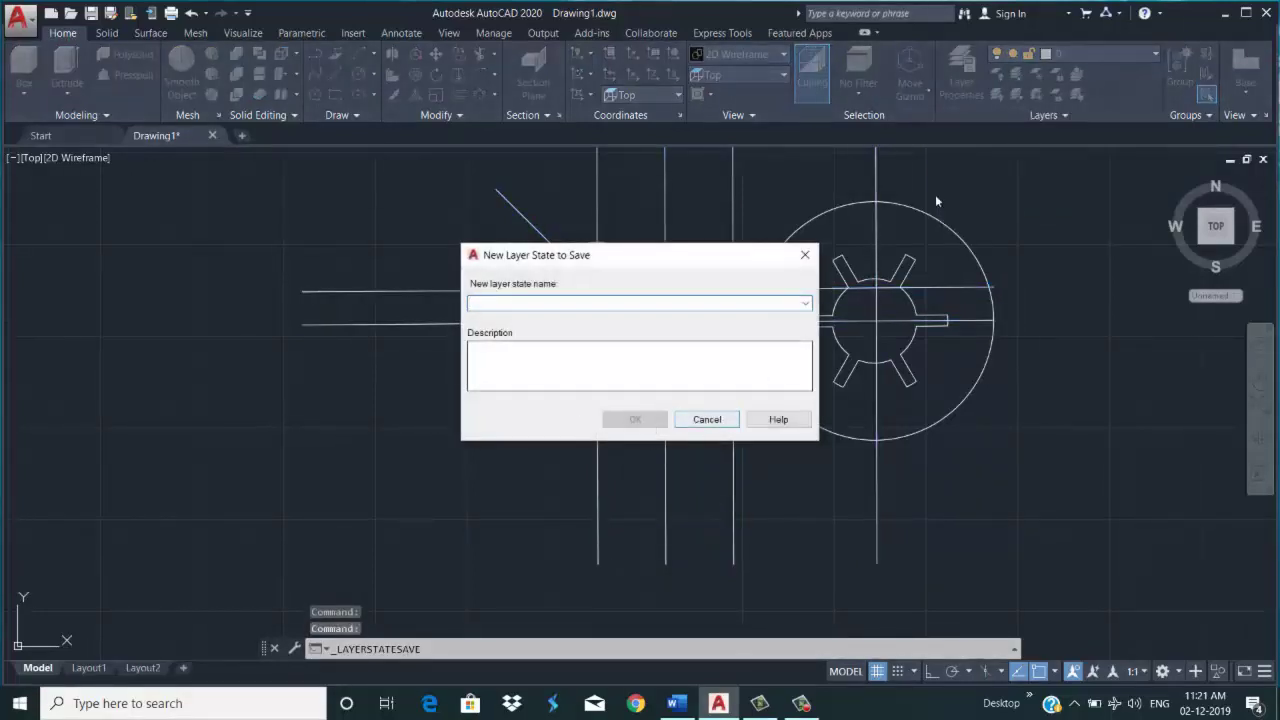
left_click(806, 255)
With Ortho on, draw a horizontal line leftward from the large circle's bottom
scroll(1021, 290, "down", 3)
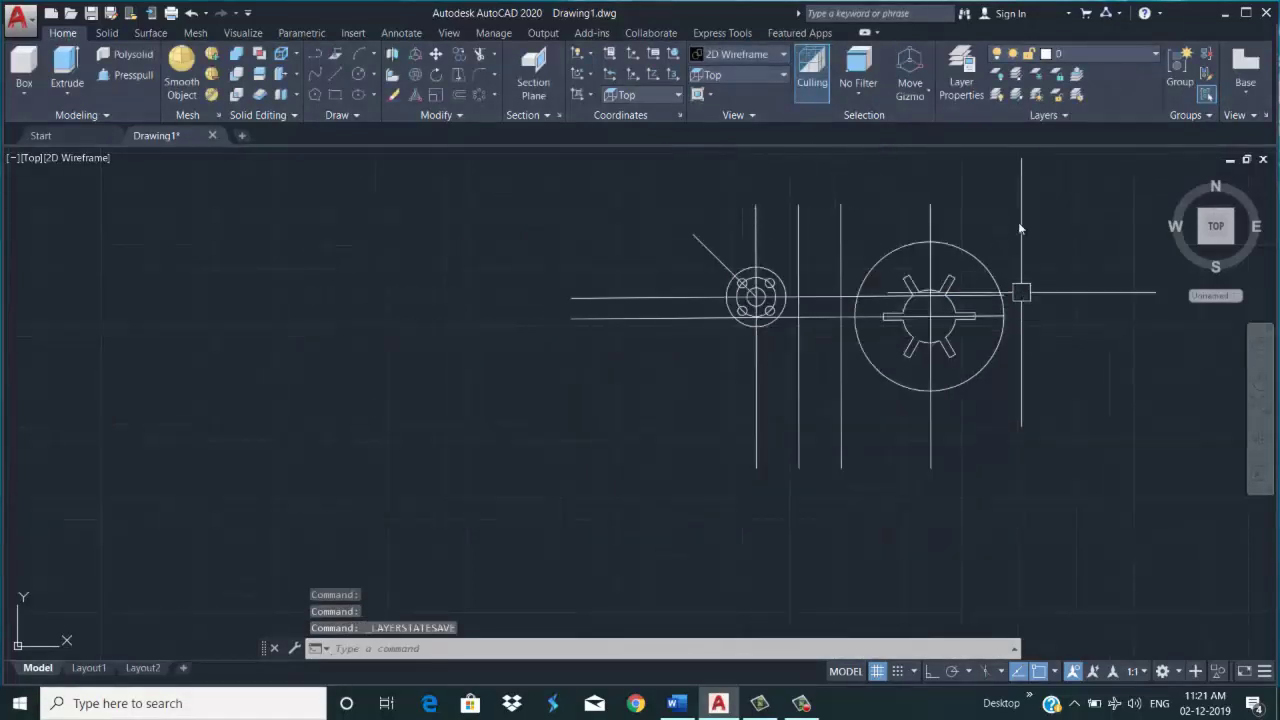
scroll(1005, 194, "up", 2)
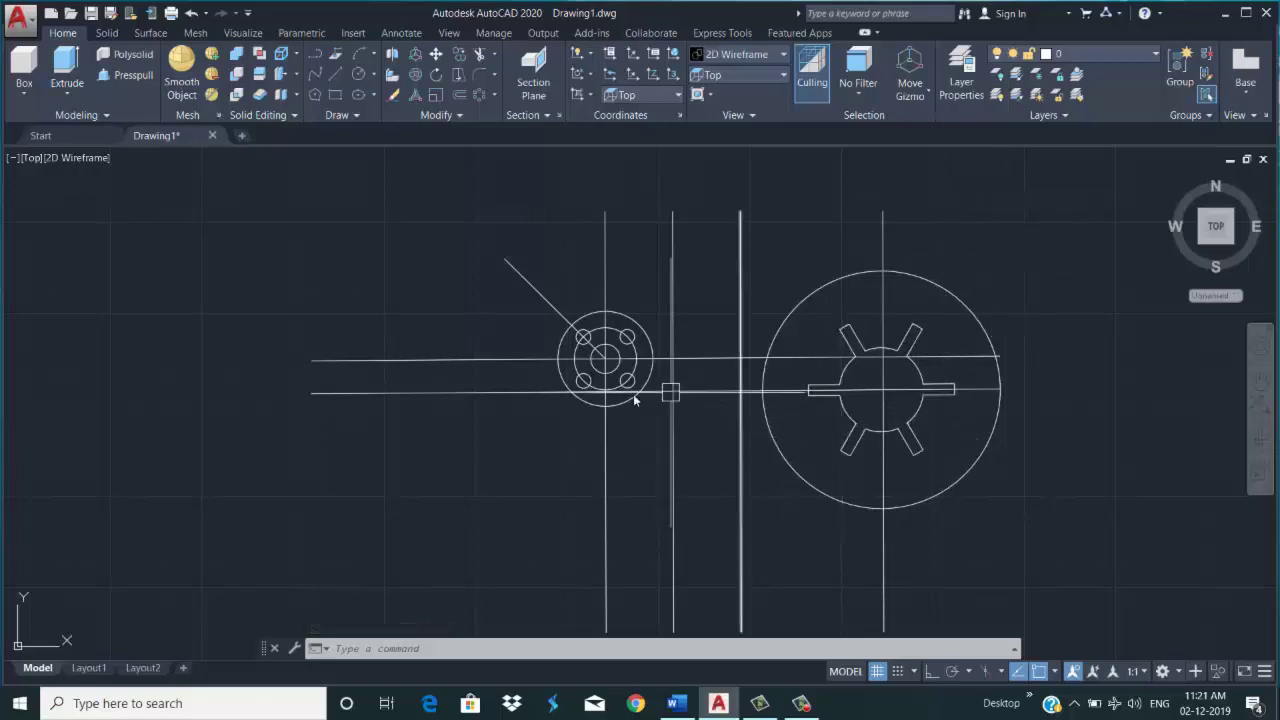
scroll(756, 395, "down", 2)
scroll(787, 563, "up", 2)
type("l")
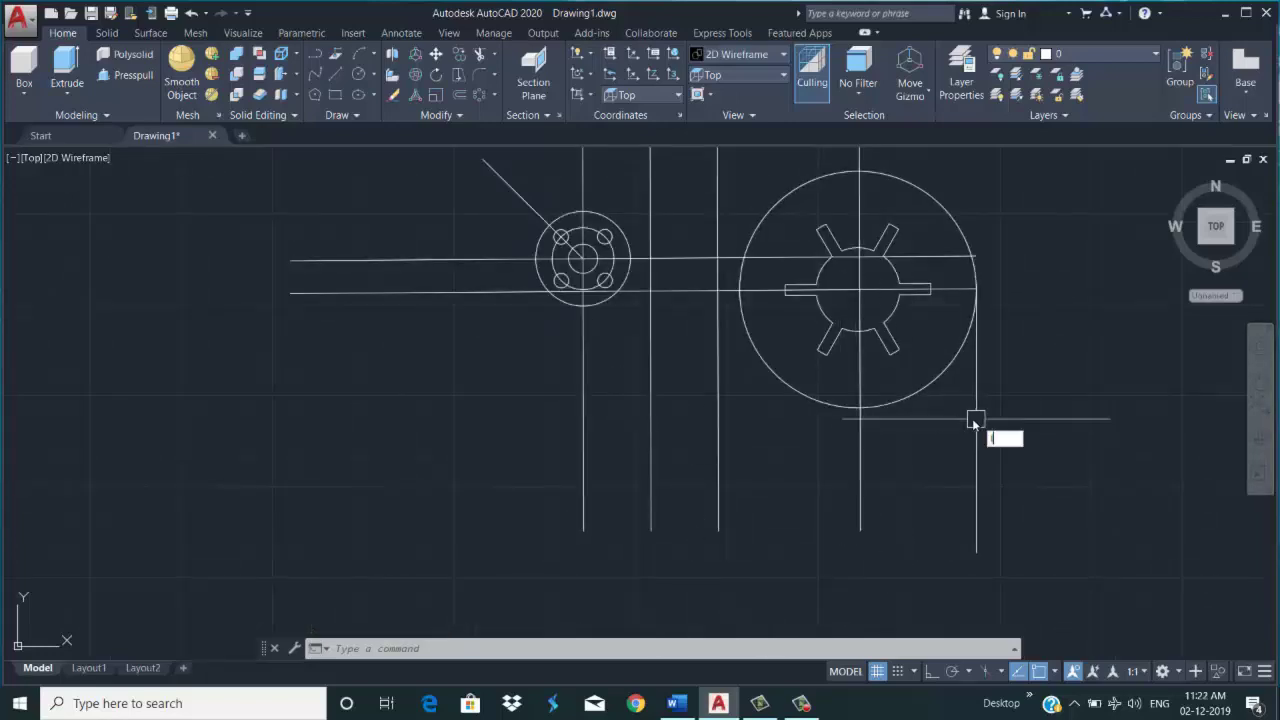
key("Return")
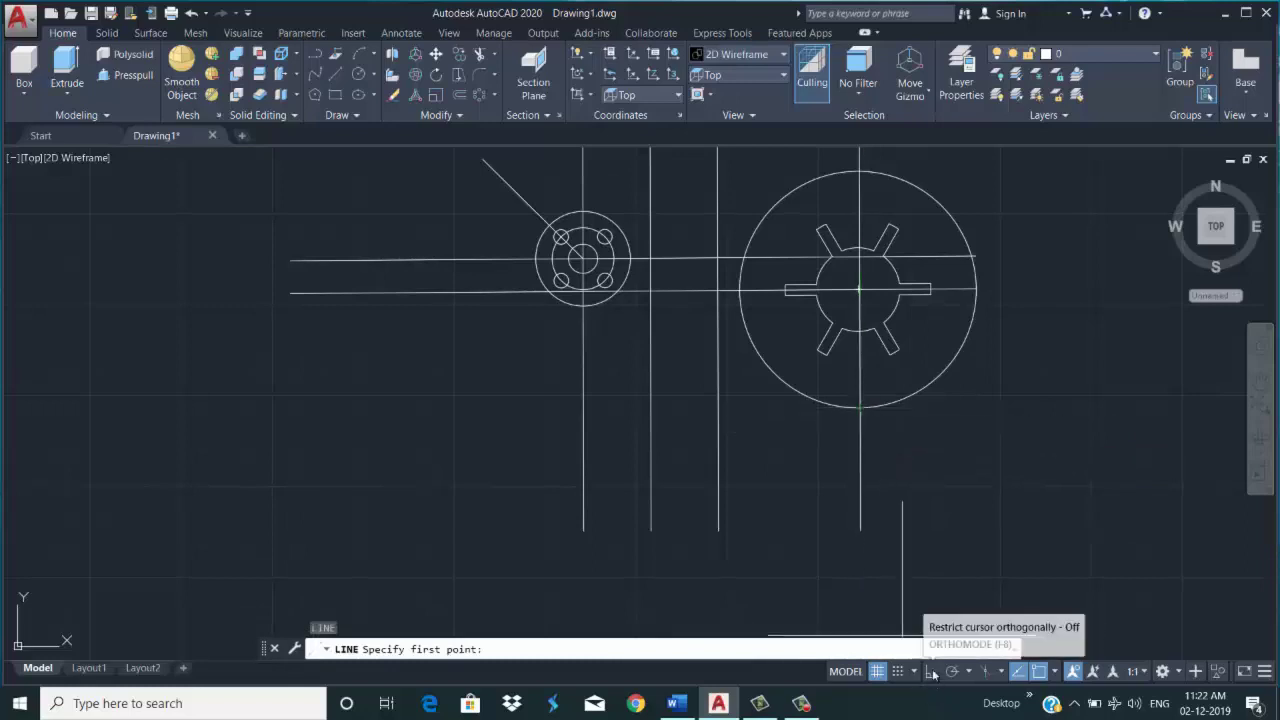
left_click(932, 671)
left_click(859, 408)
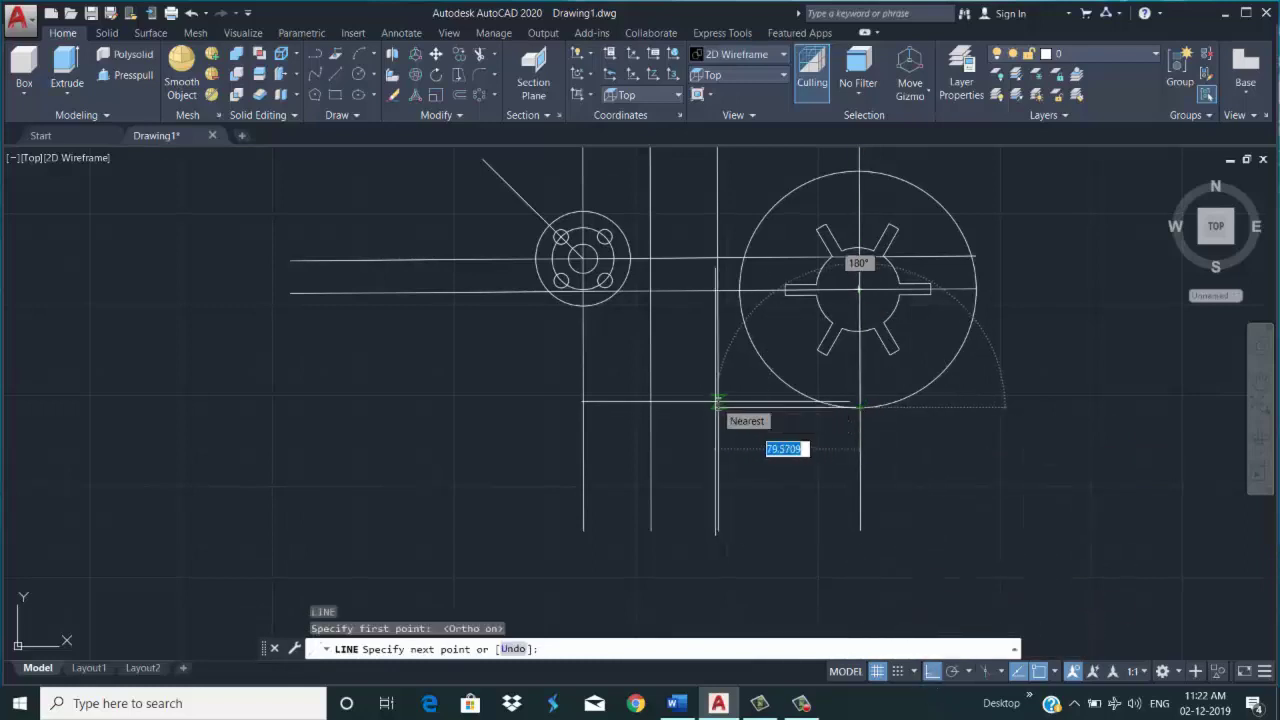
left_click(718, 400)
key("Return")
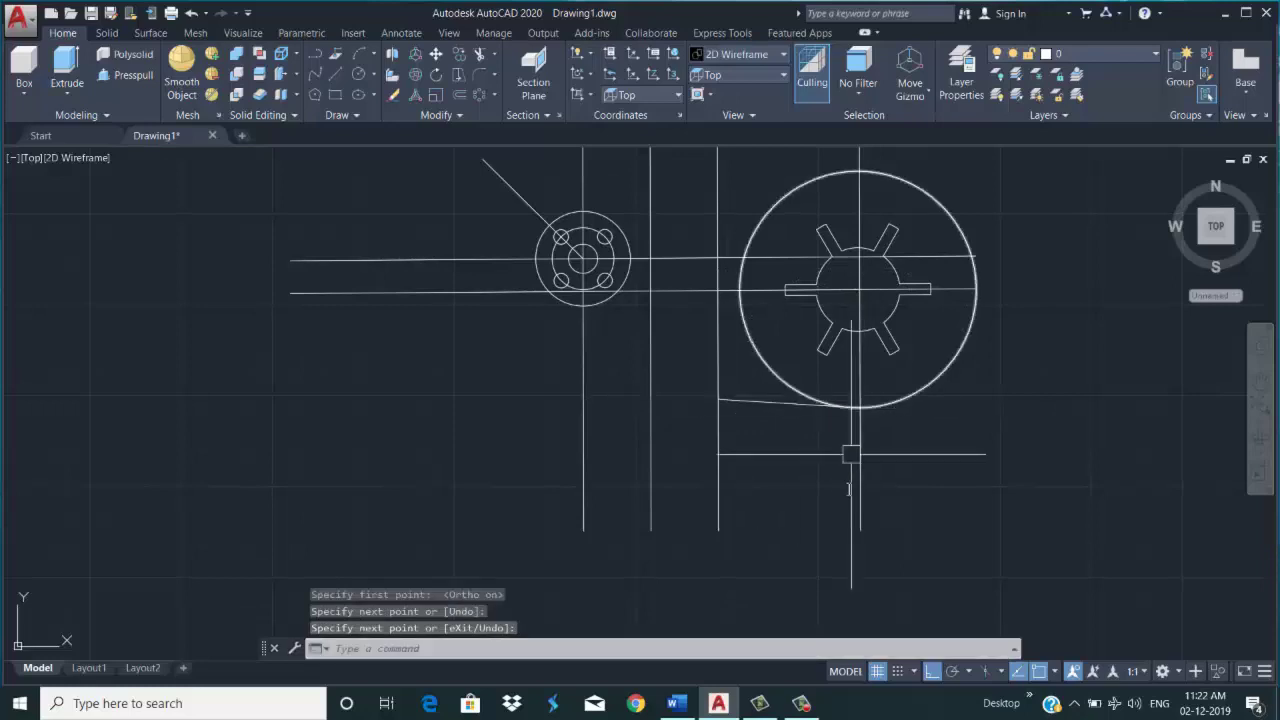
Erase the misplaced line and redraw from the circle's bottom, going left then down
left_click(777, 404)
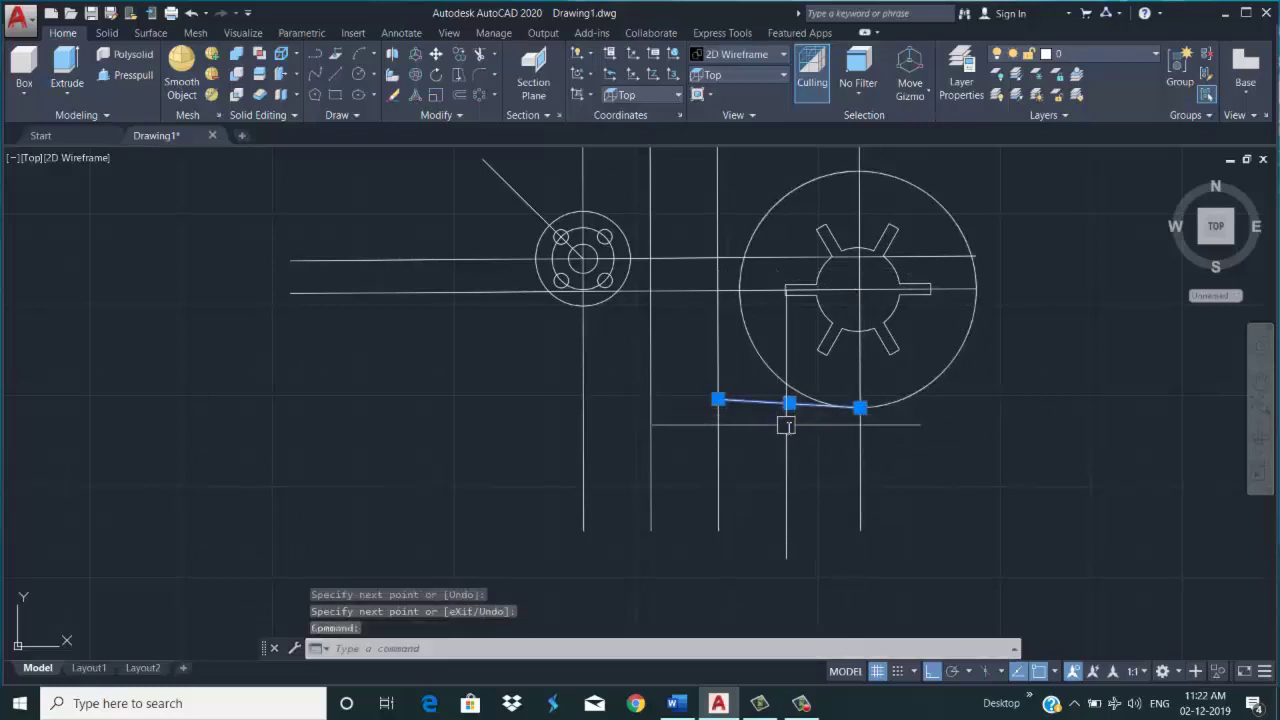
right_click(821, 417)
left_click(850, 140)
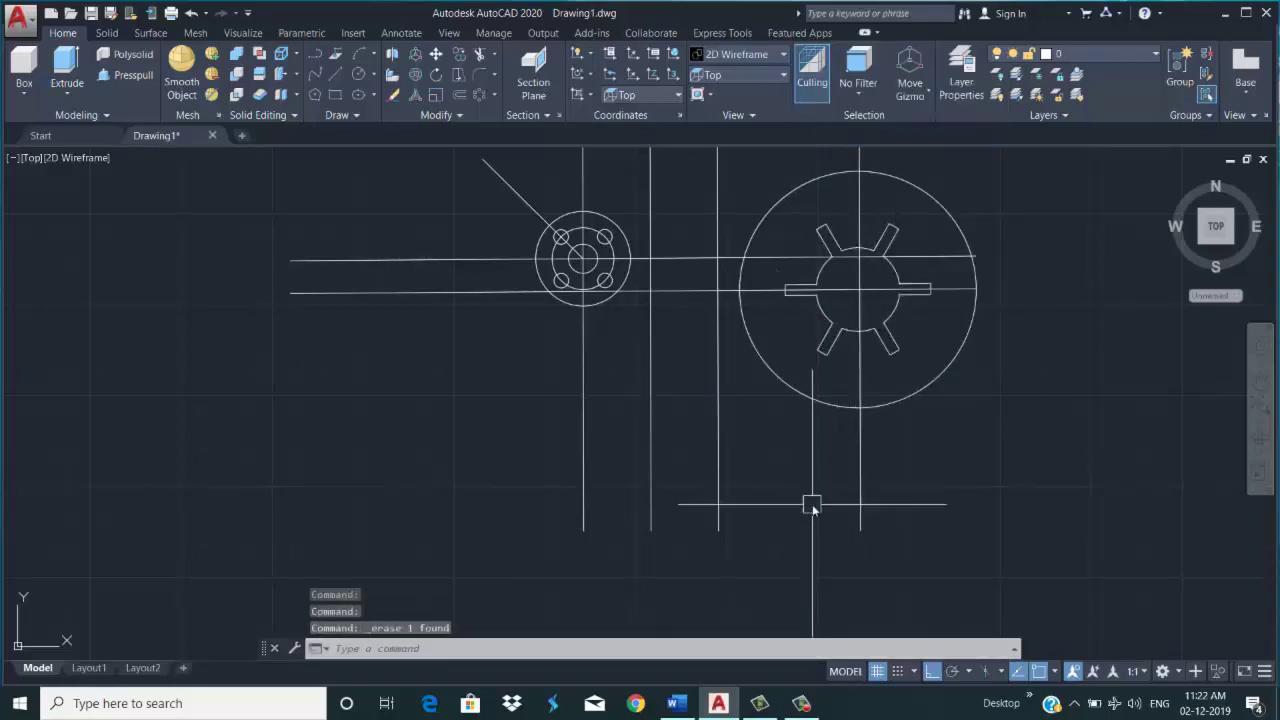
type("l")
key("Return")
left_click(860, 408)
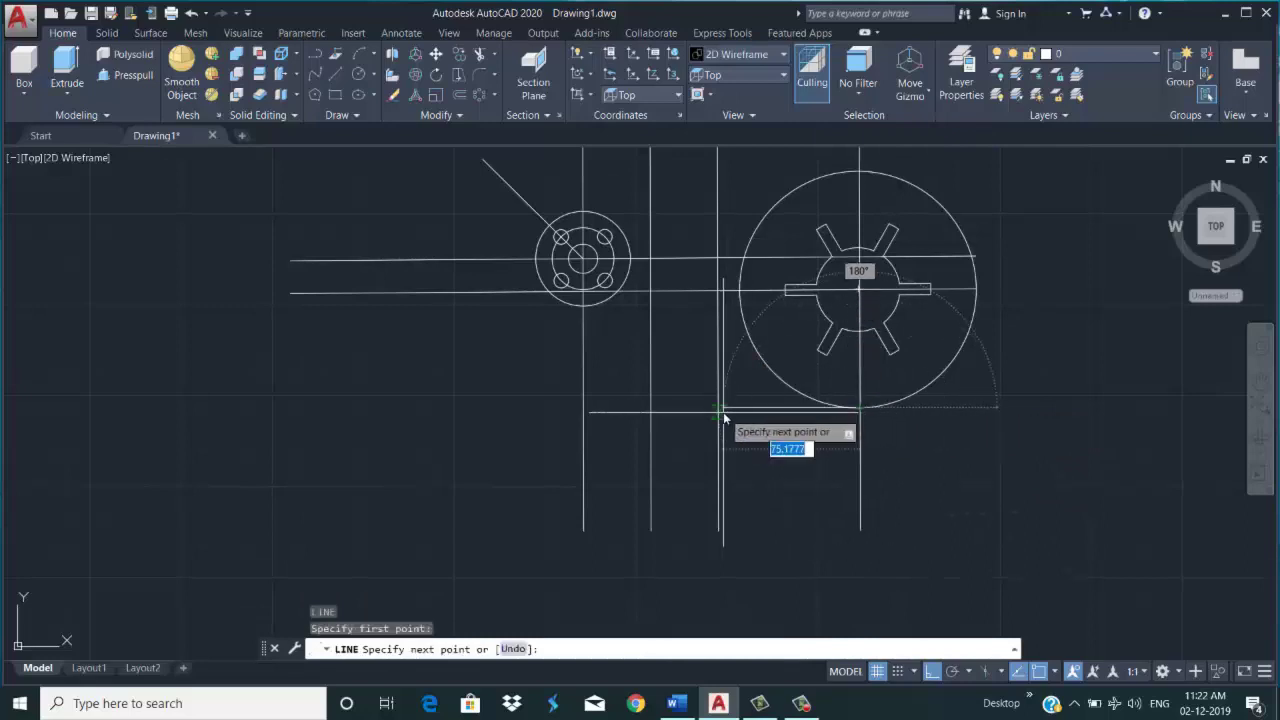
left_click(790, 413)
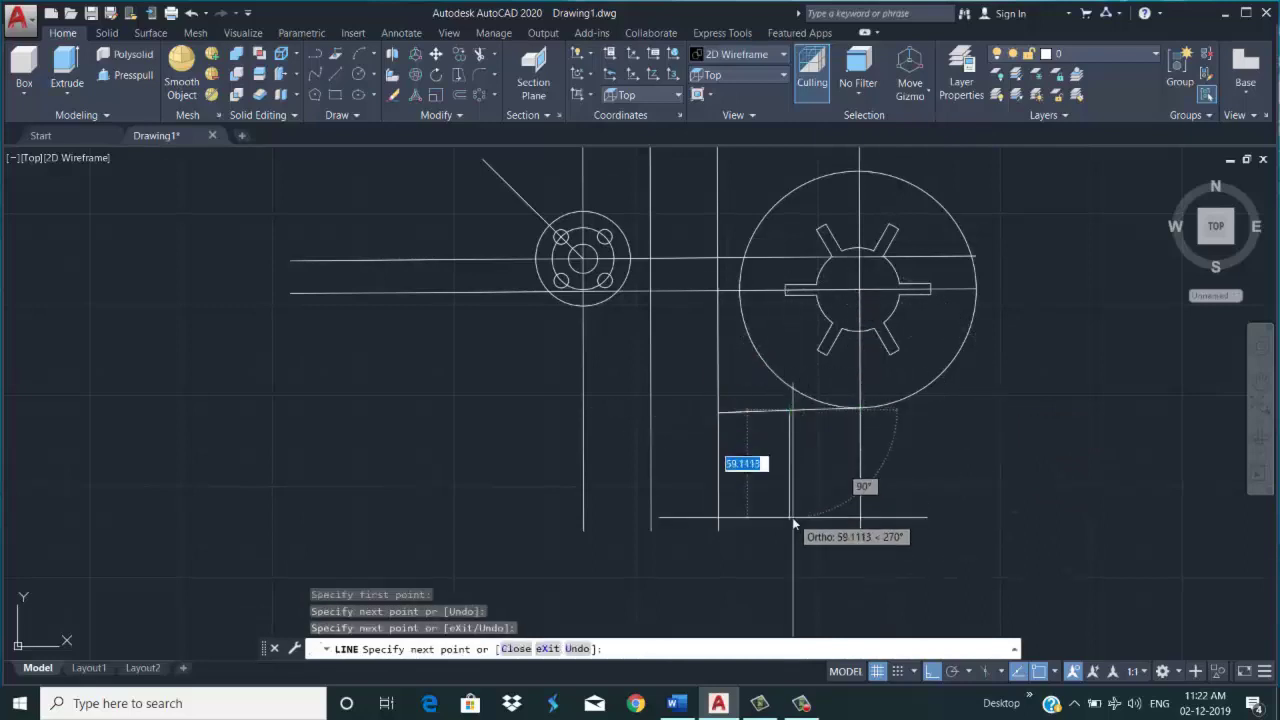
left_click(793, 460)
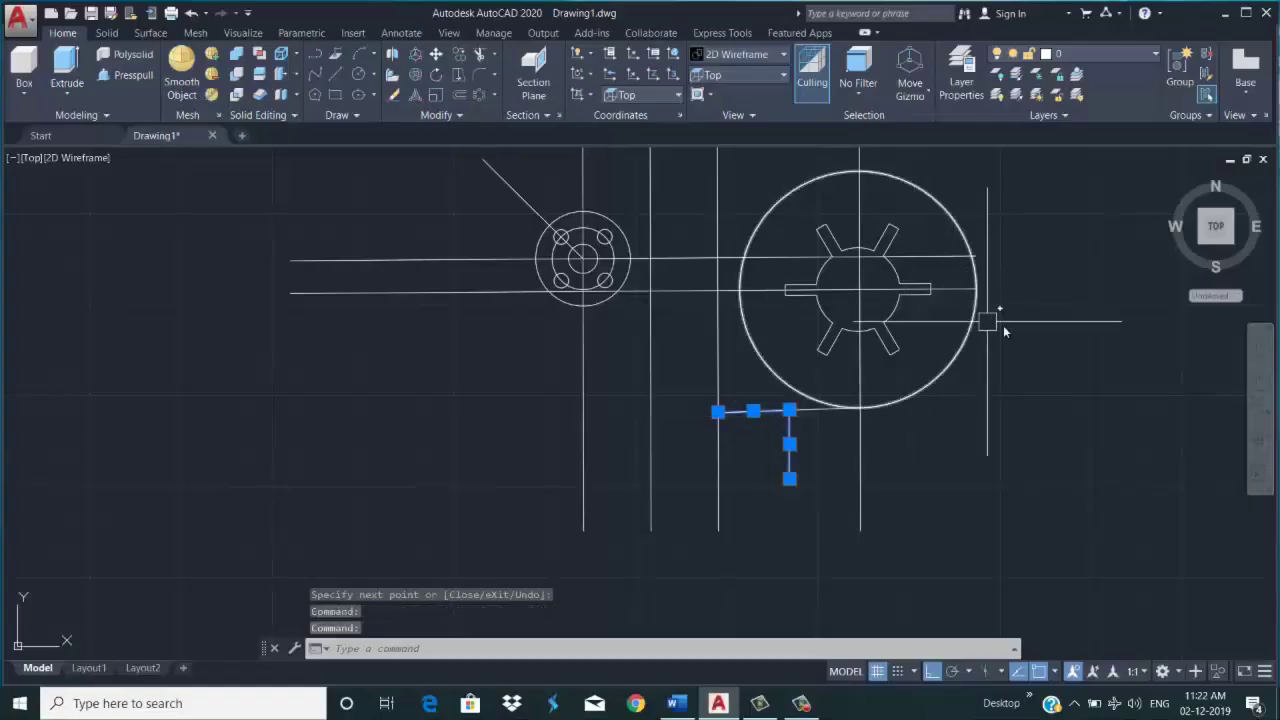
Erase the L-shaped line and the leftover short bottom line, with Ortho off
right_click(1003, 325)
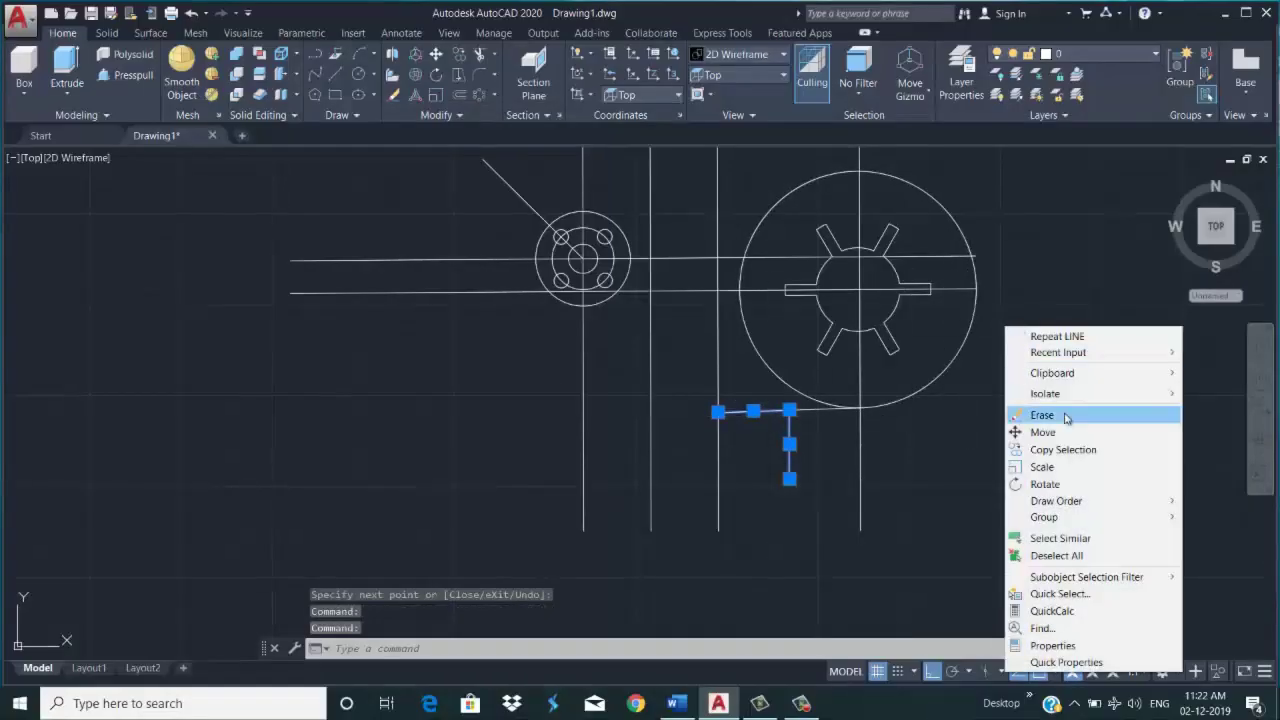
left_click(1057, 411)
left_click(931, 671)
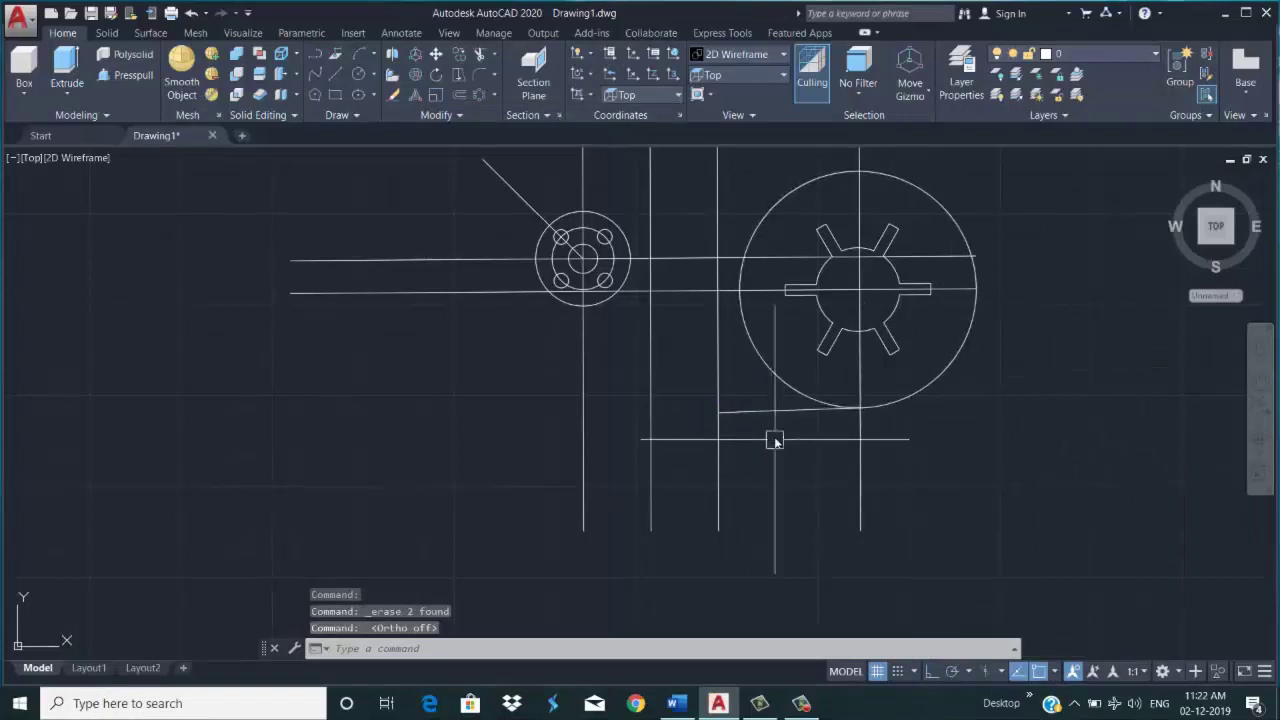
left_click(780, 410)
right_click(955, 440)
left_click(988, 154)
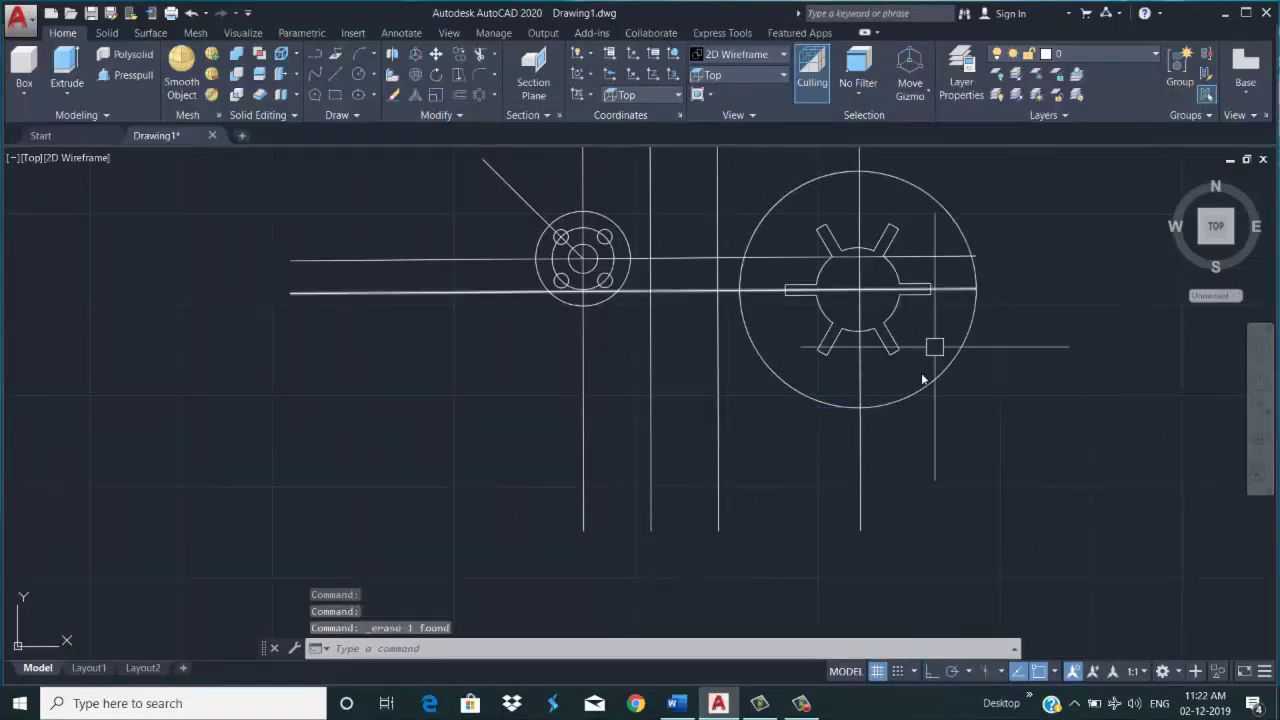
Draw the bottom edge leftward from the large circle's bottom quadrant
type("l")
key("Return")
left_click(860, 408)
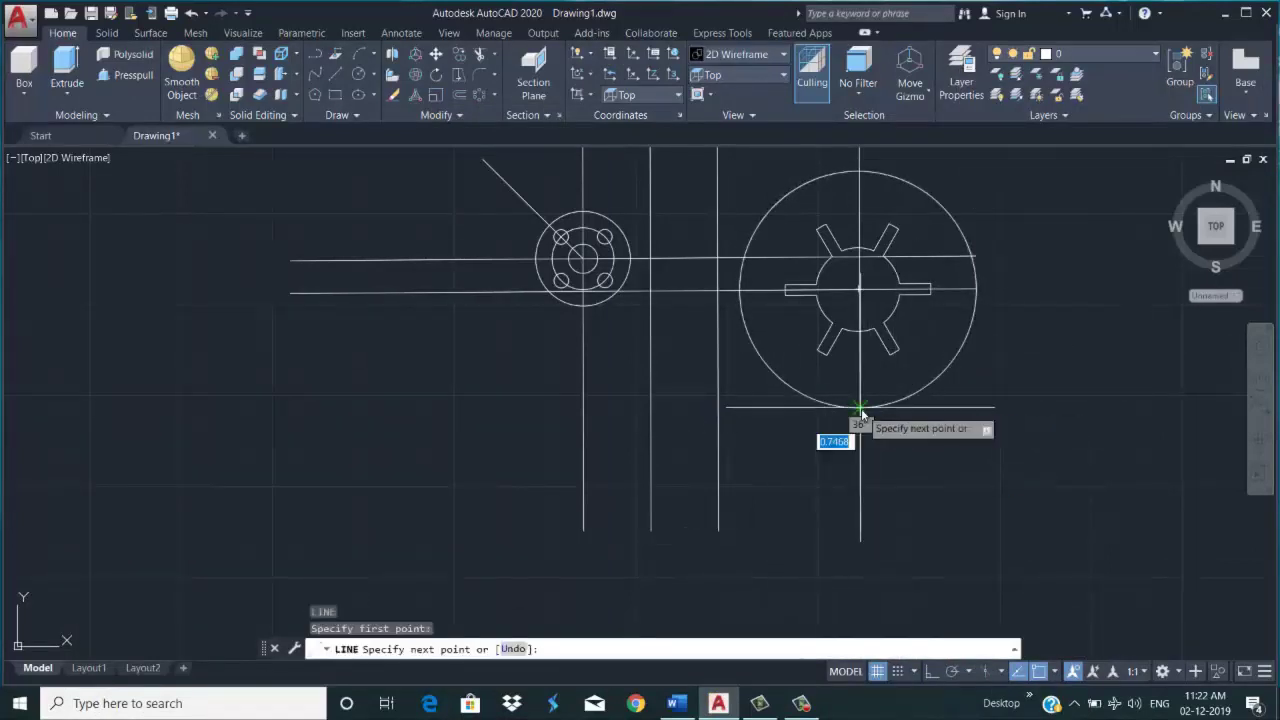
left_click(719, 405)
key("Return")
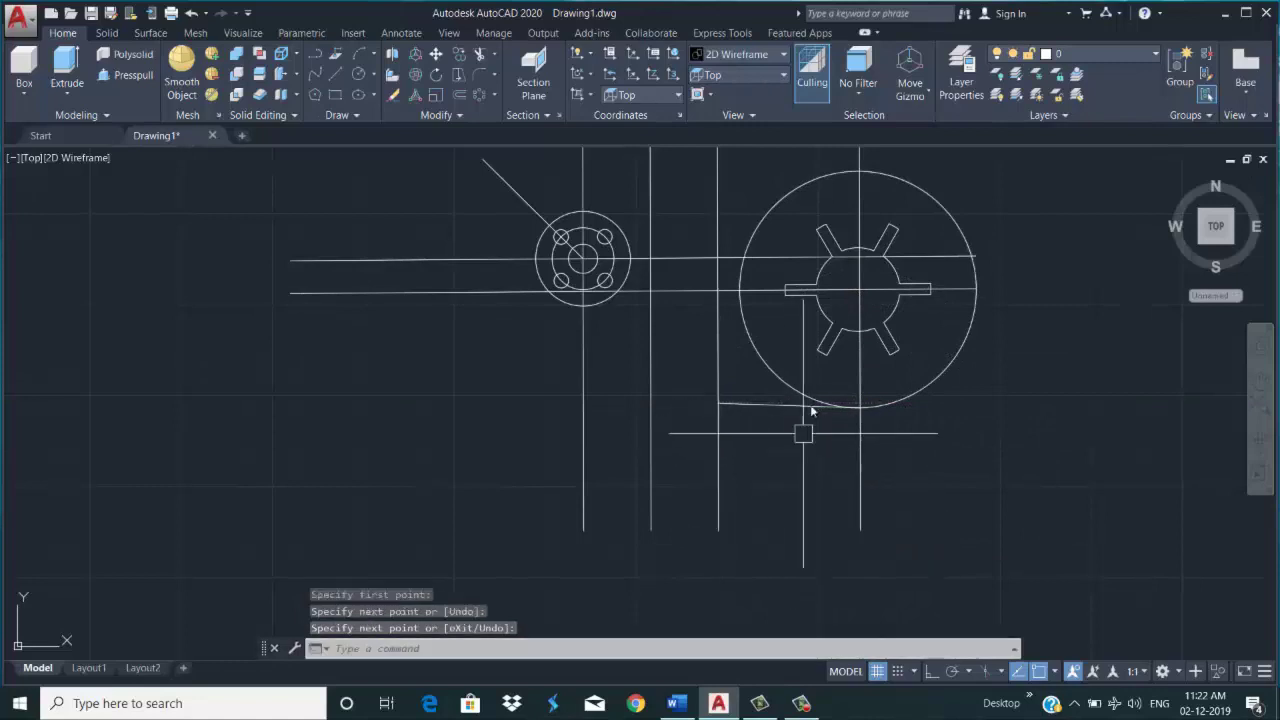
scroll(811, 390, "up", 3)
scroll(811, 385, "down", 3)
scroll(797, 322, "up", 1)
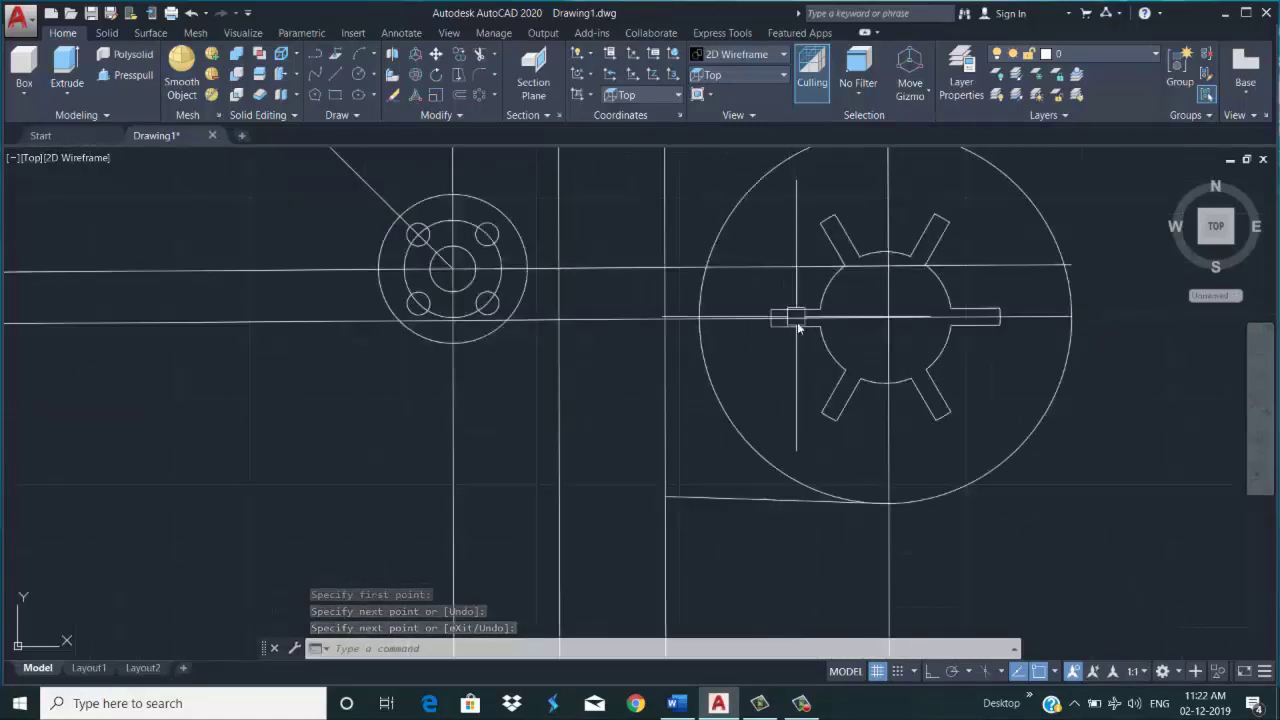
scroll(823, 535, "down", 1)
Draw a slanted edge from the bottom edge's left end up to the lower construction line
key("Return")
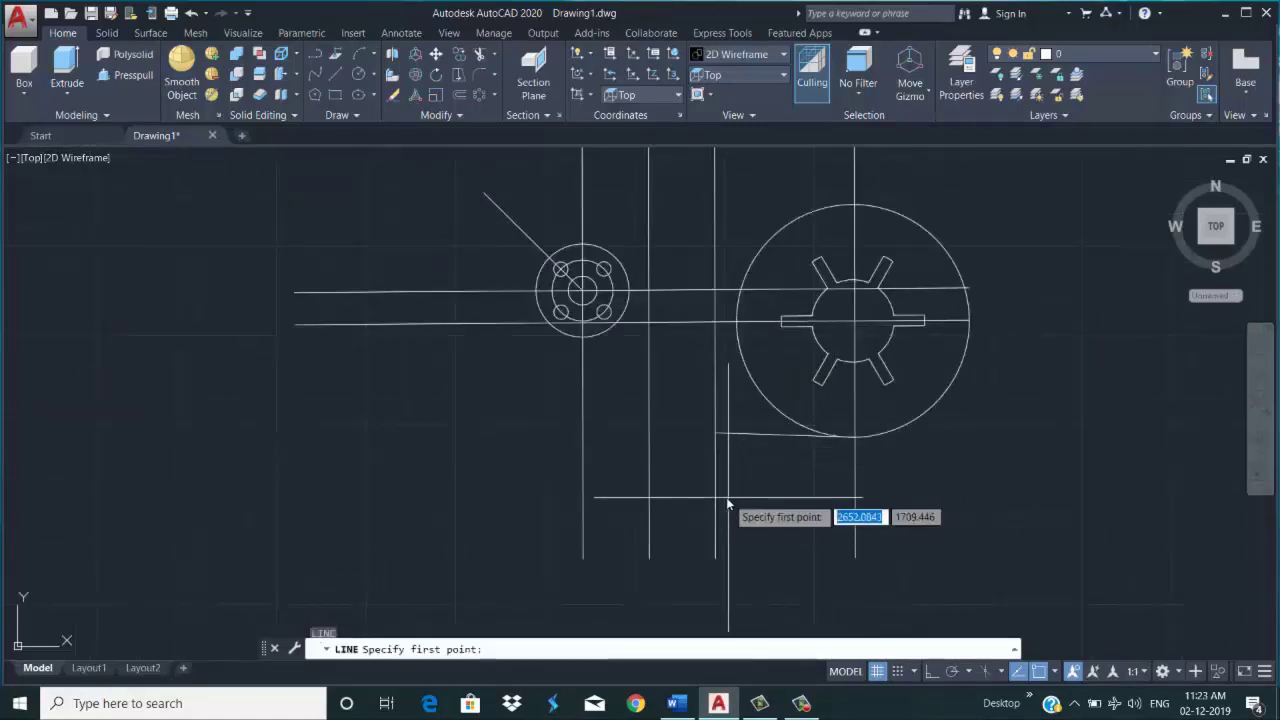
left_click(715, 433)
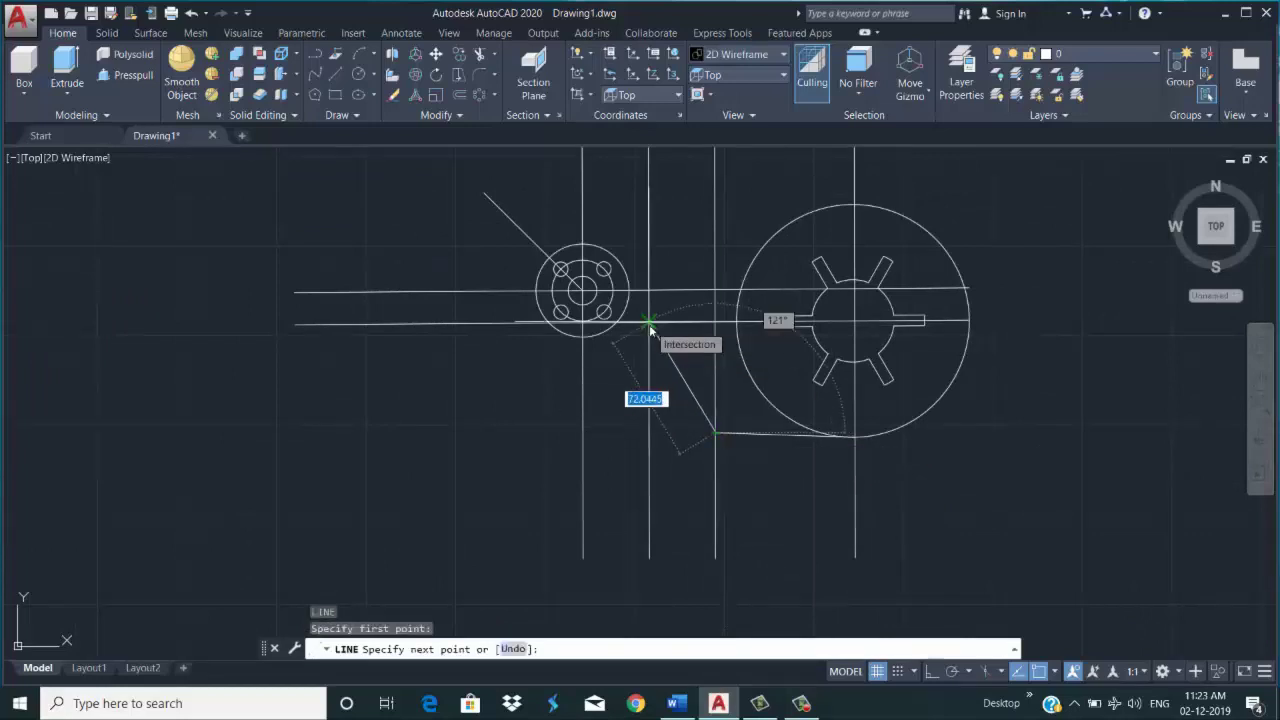
left_click(649, 325)
scroll(655, 328, "up", 2)
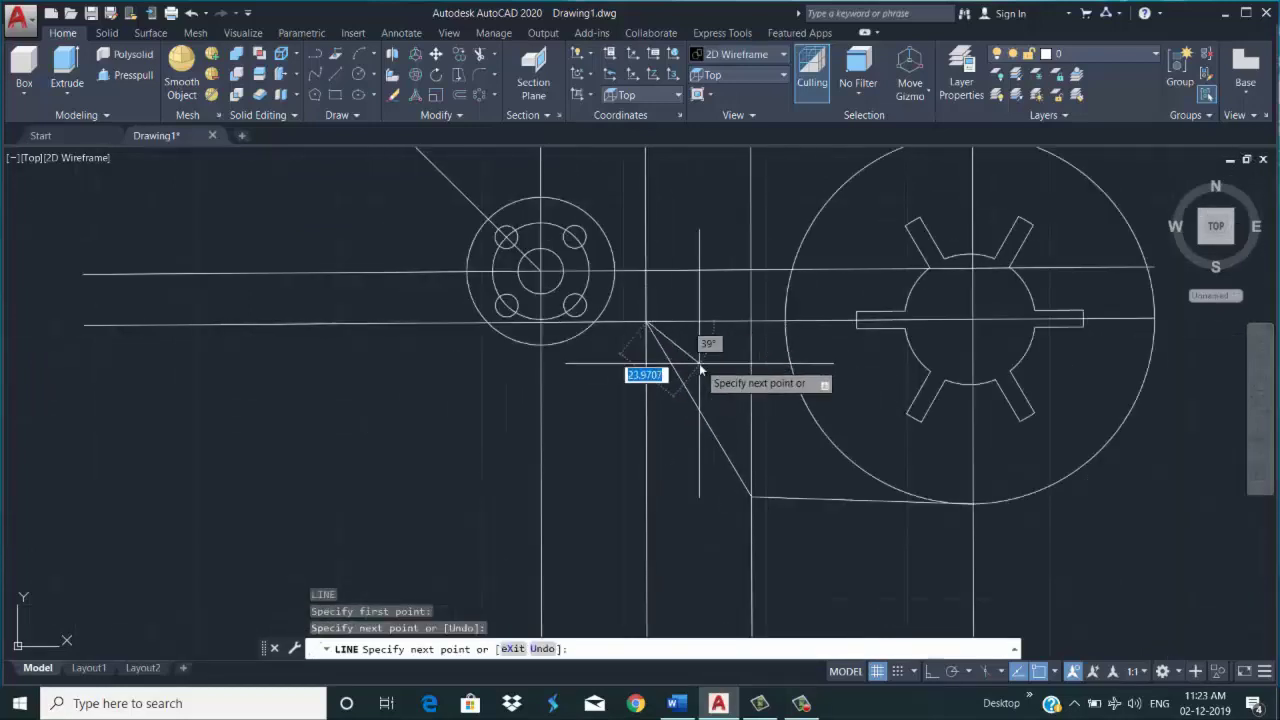
key("Return")
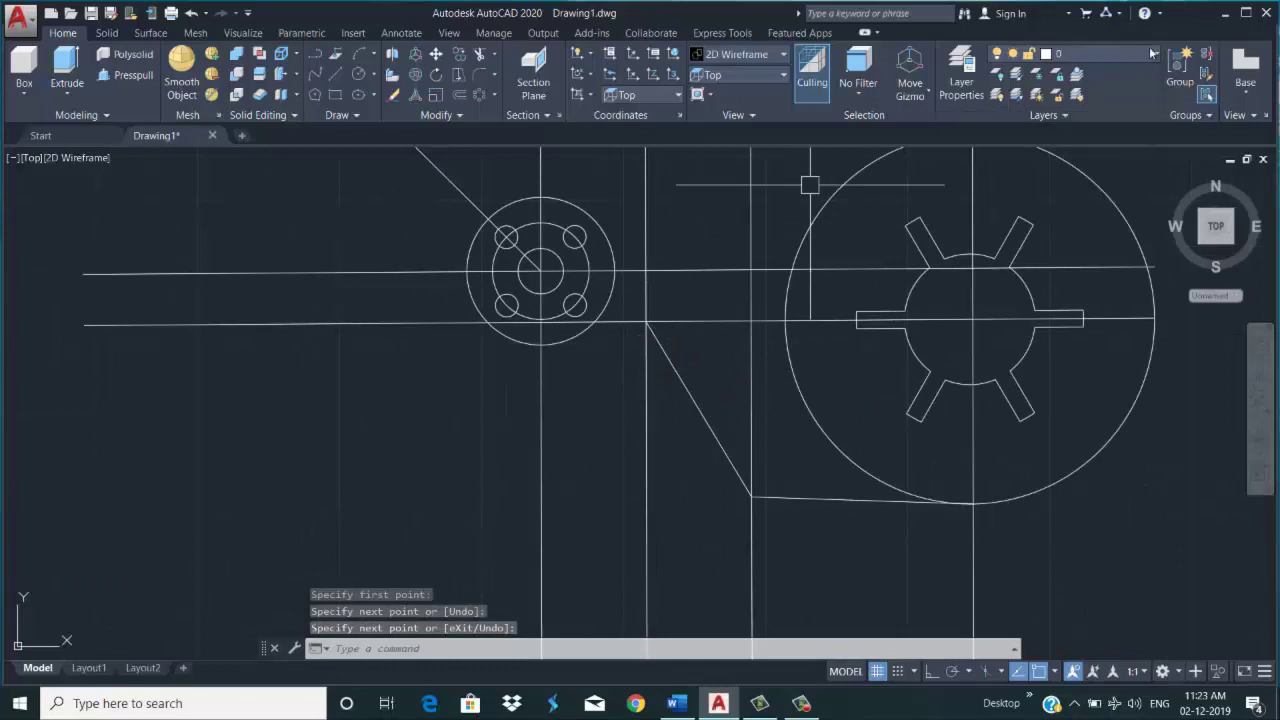
Move the horizontal, diagonal and vertical construction lines onto layer 1
left_click(366, 323)
left_click(385, 272)
left_click(480, 211)
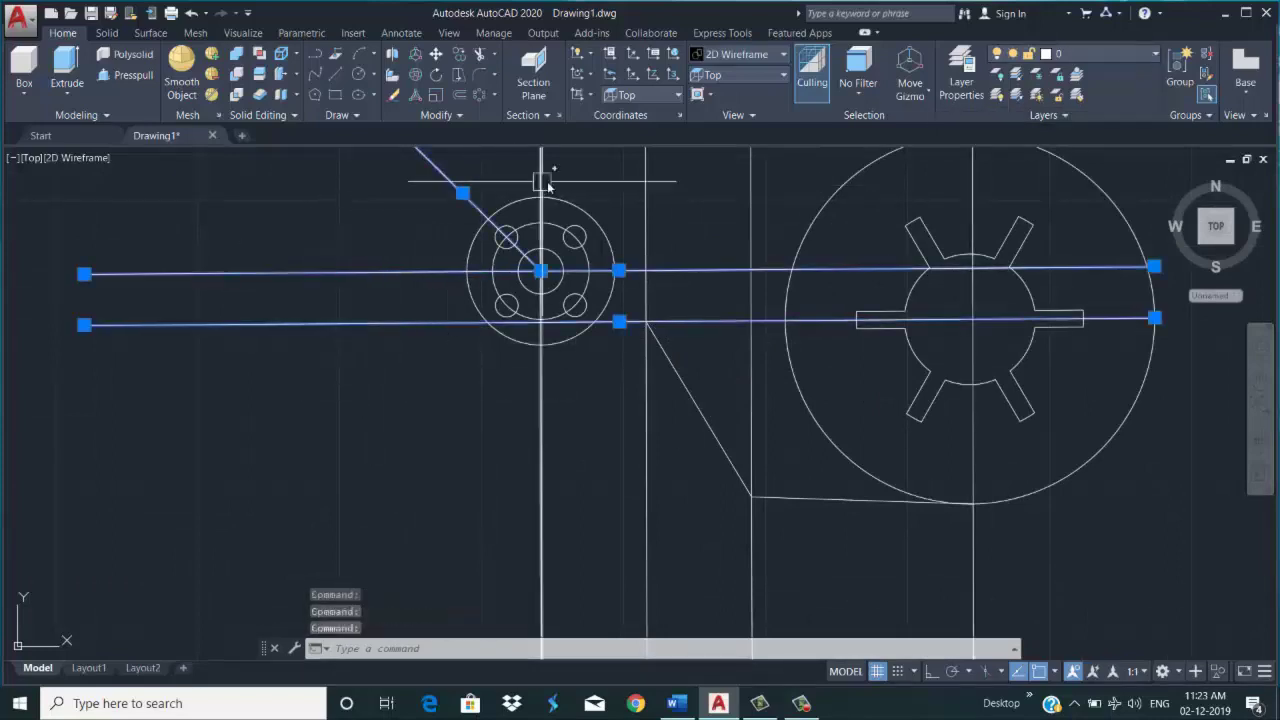
left_click(541, 182)
left_click(751, 205)
left_click(972, 214)
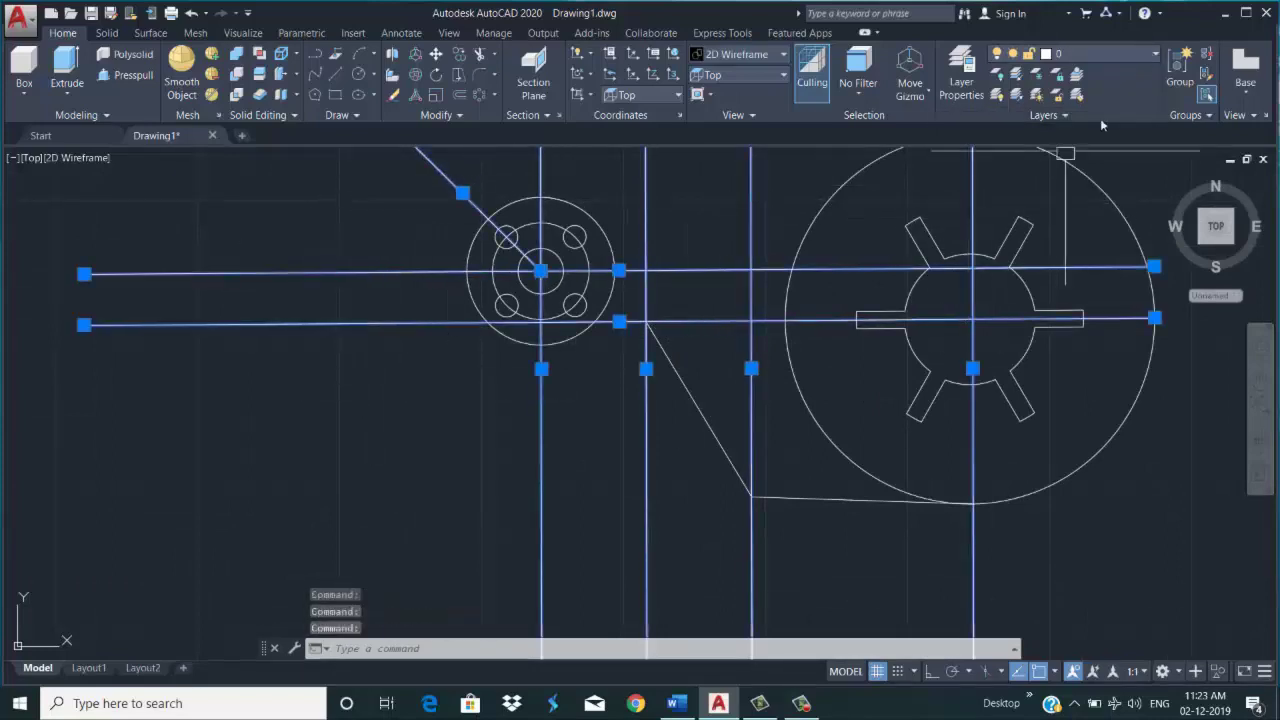
left_click(1130, 227)
left_click(1155, 54)
left_click(1126, 93)
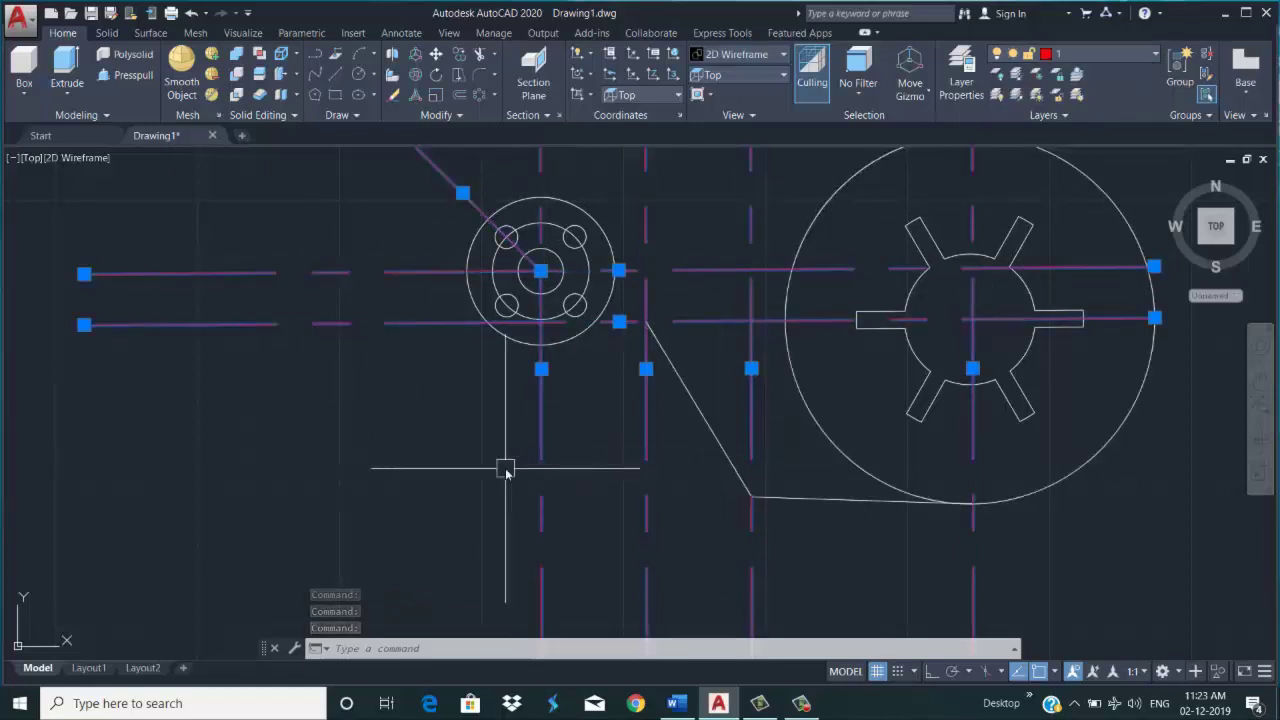
type("l")
key("Return")
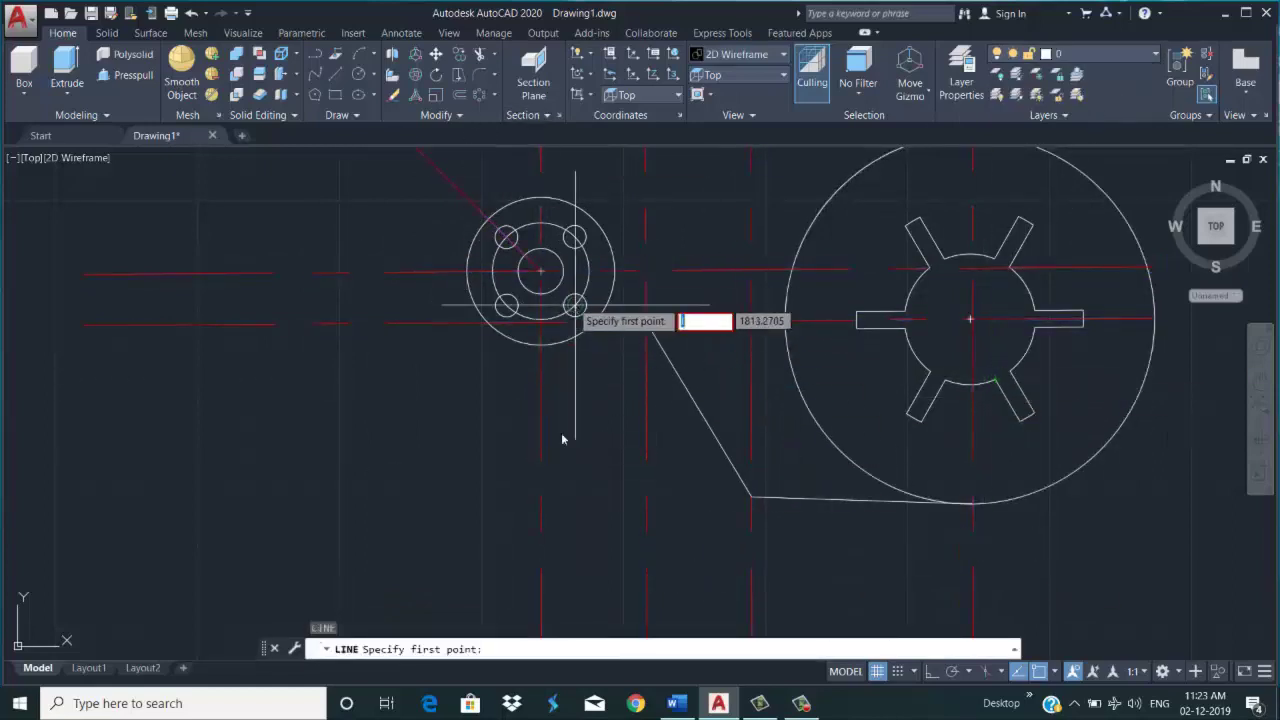
key("Escape")
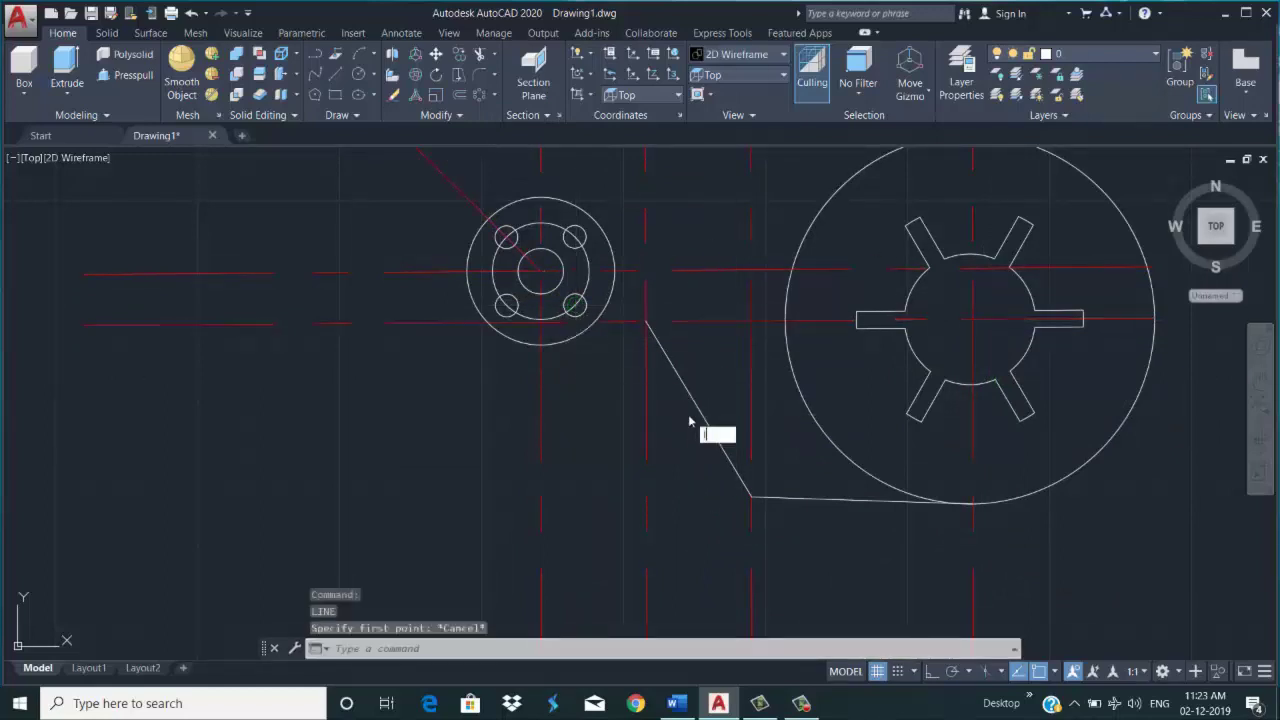
Draw a short connecting line starting at the boss circle
type("l")
key("Return")
left_click(646, 323)
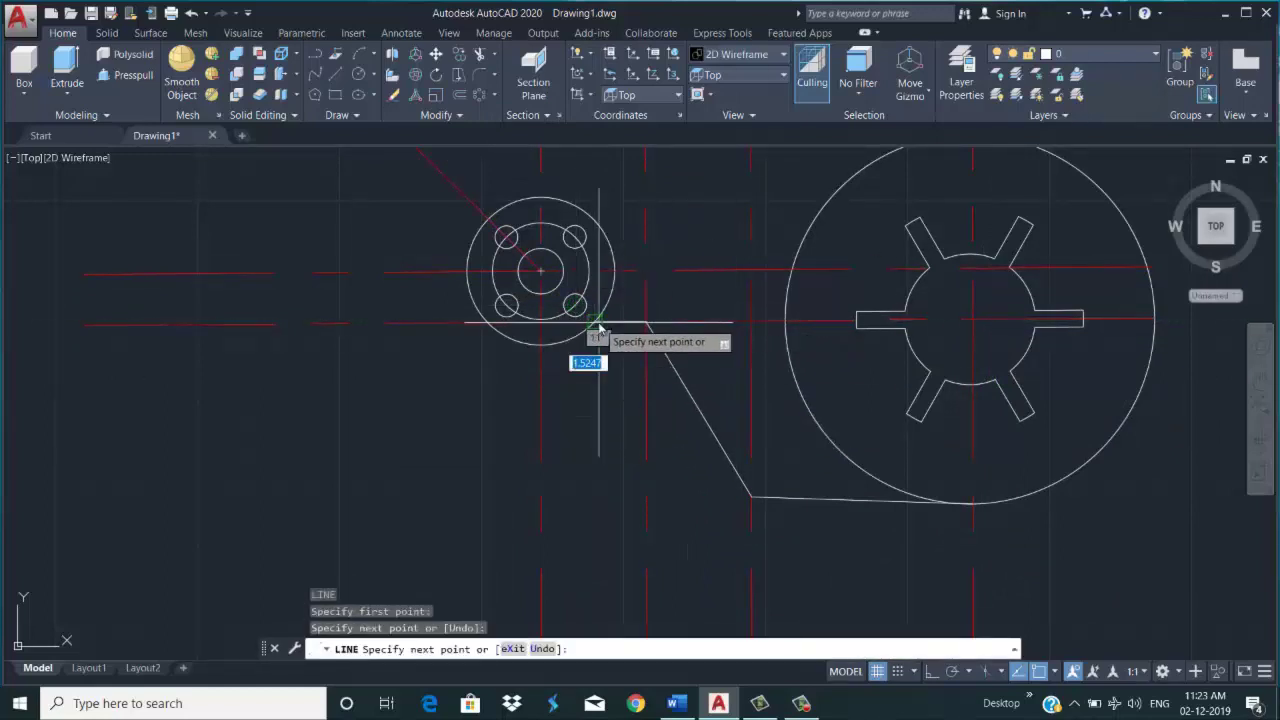
key("Return")
Fillet the corner between the bottom edge and slanted edge with radius 20
scroll(794, 288, "down", 2)
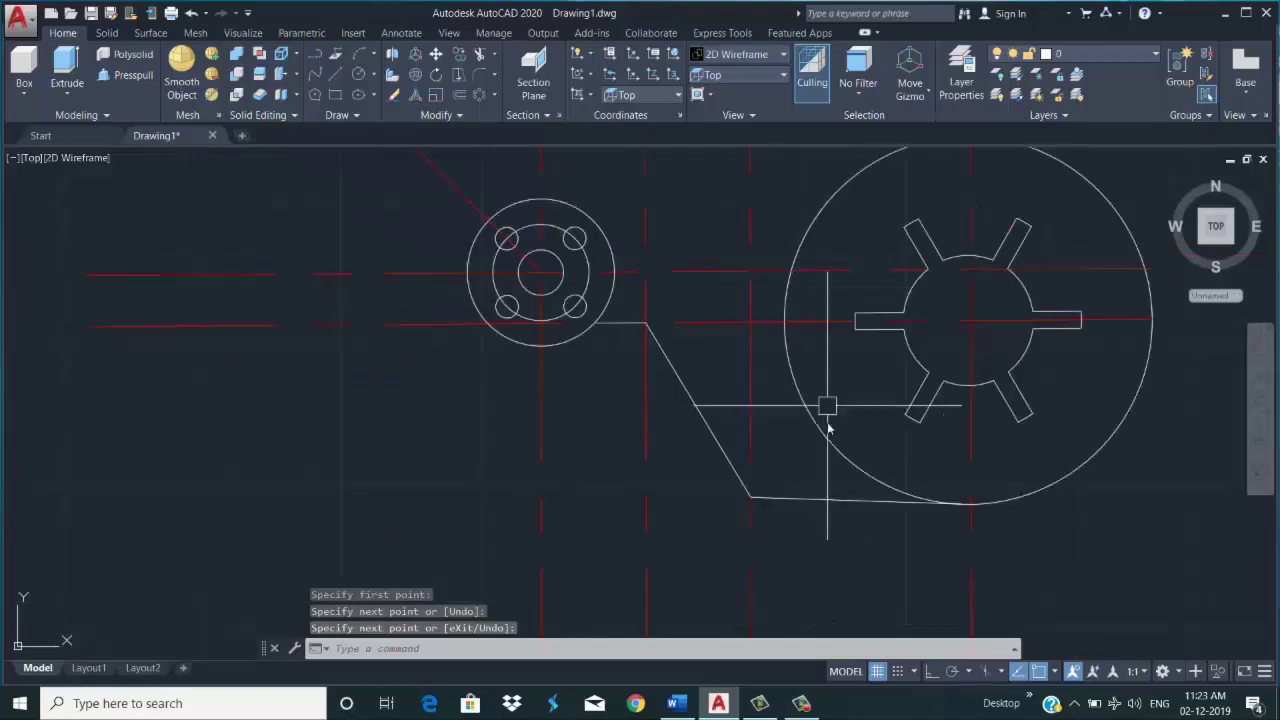
type("f")
key("Return")
key("Return")
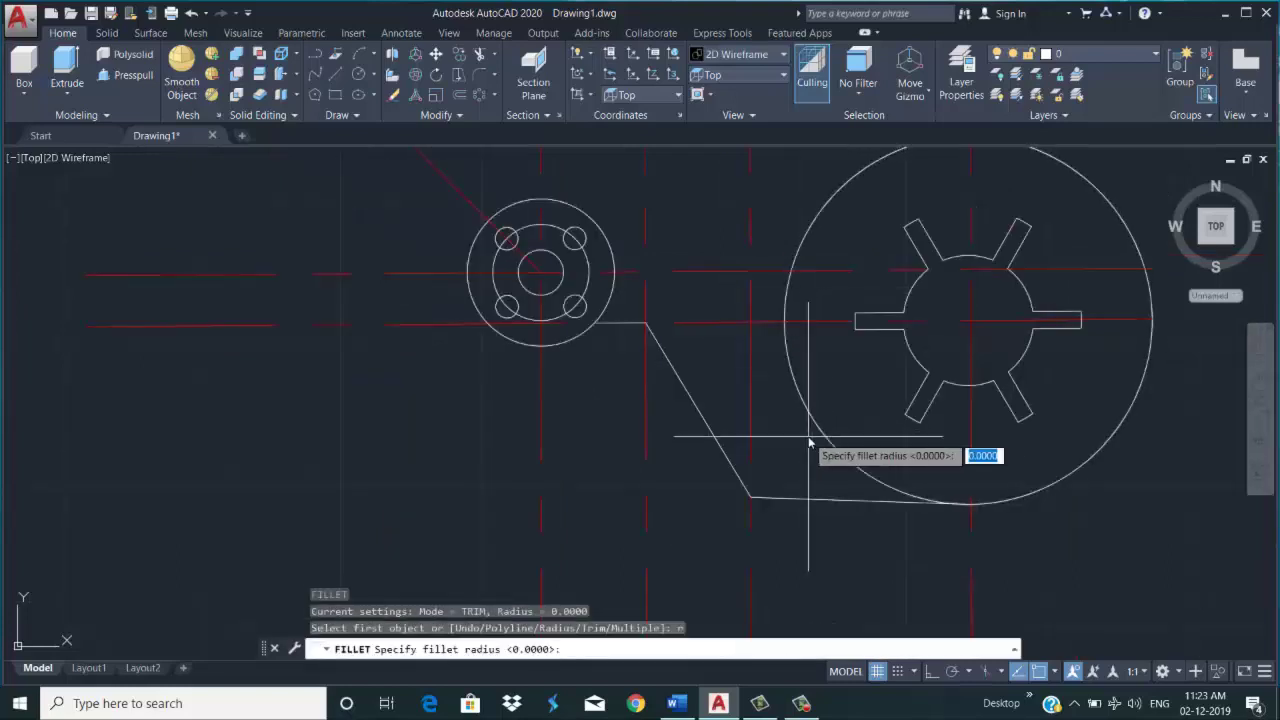
type("20")
key("Return")
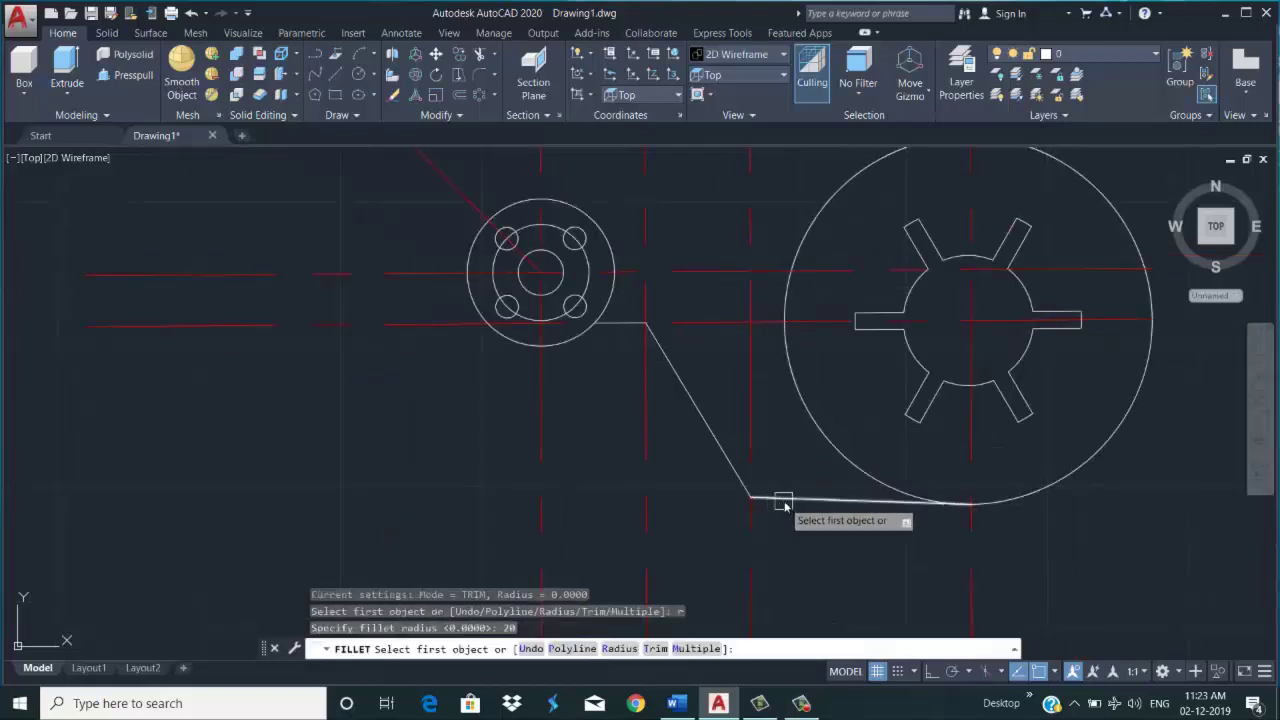
left_click(777, 500)
left_click(733, 463)
Fillet the corner between the slanted edge and connecting line with radius 12
type("f")
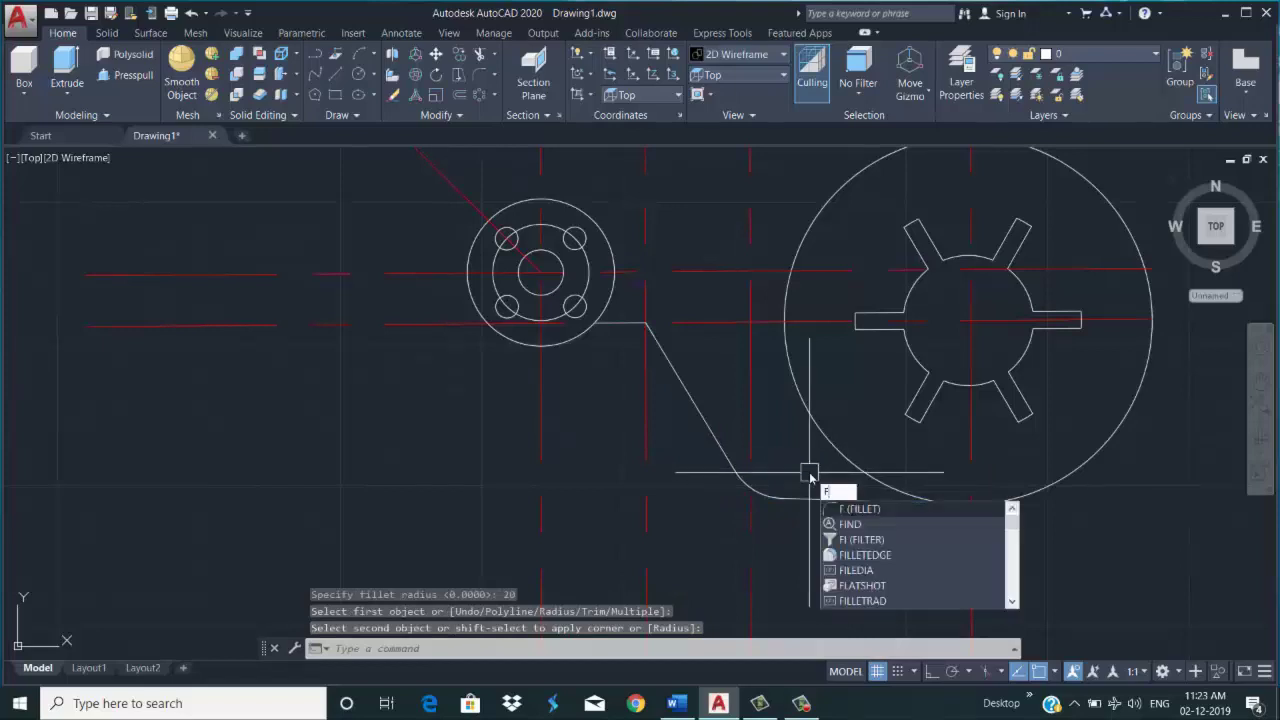
key("Return")
key("Return")
type("12")
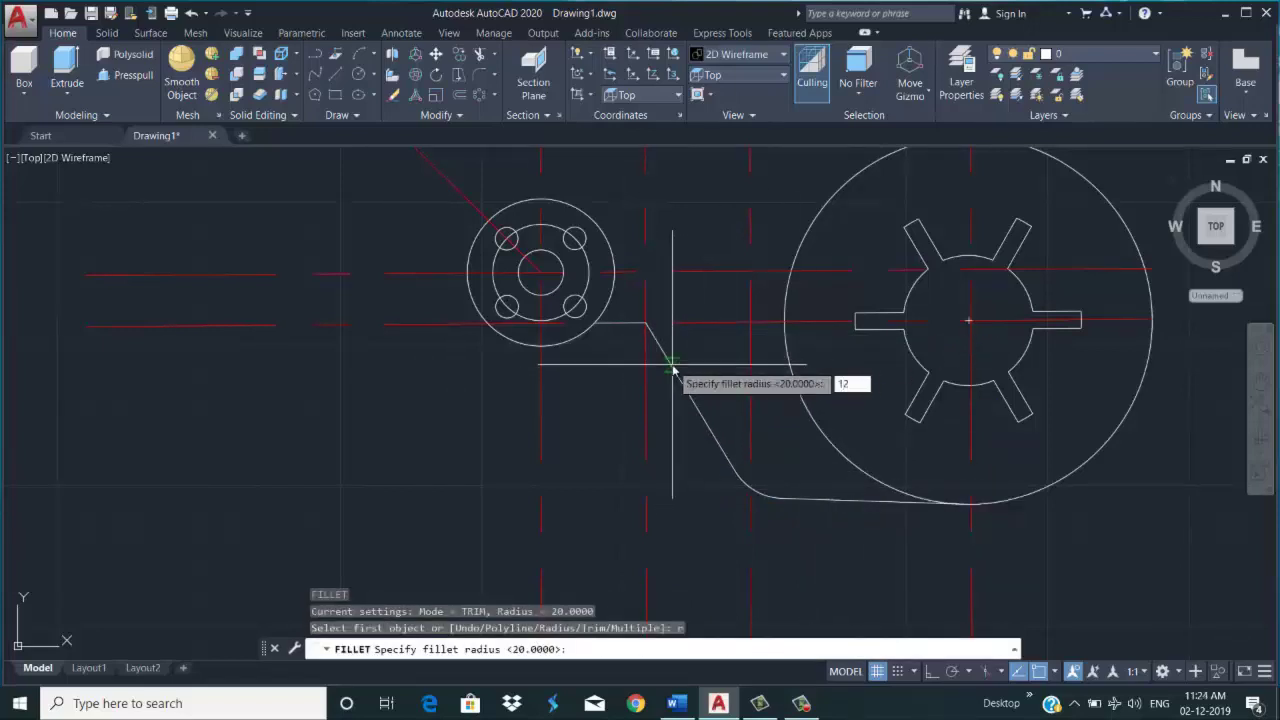
key("Return")
left_click(677, 382)
left_click(628, 323)
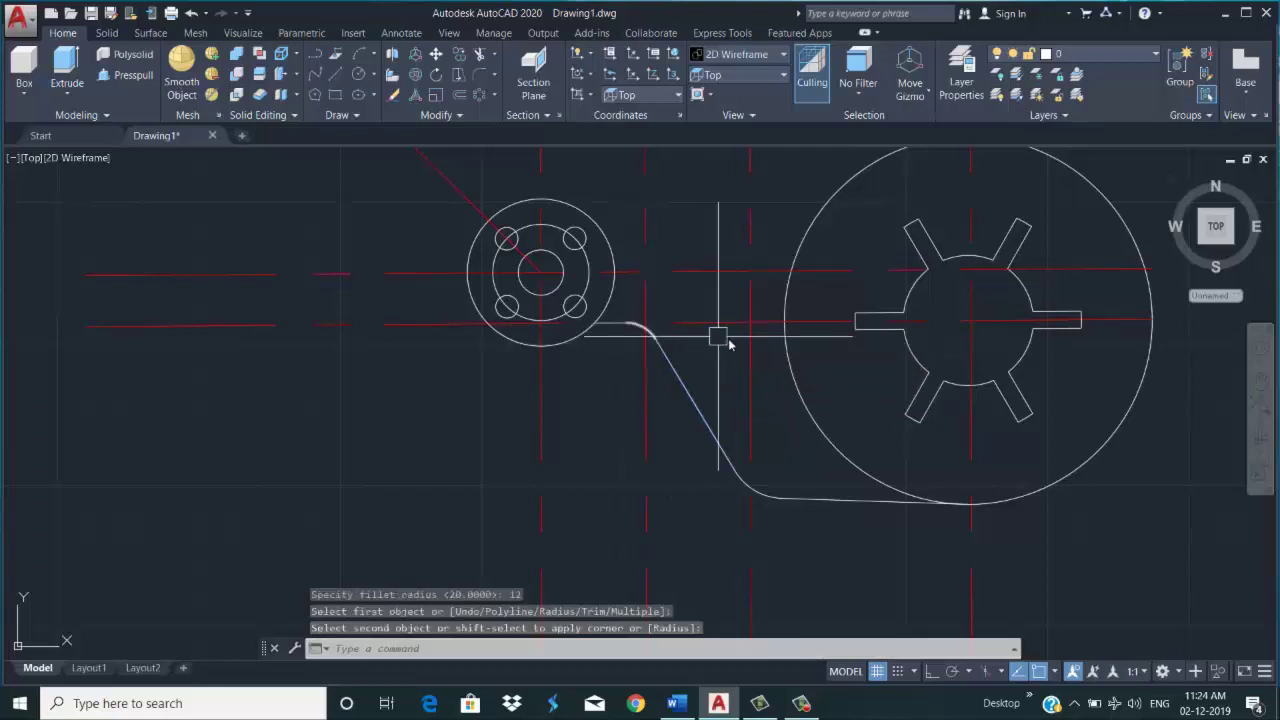
type("f")
Round another corner near the connecting line with a fillet radius of 2
key("Return")
type("r")
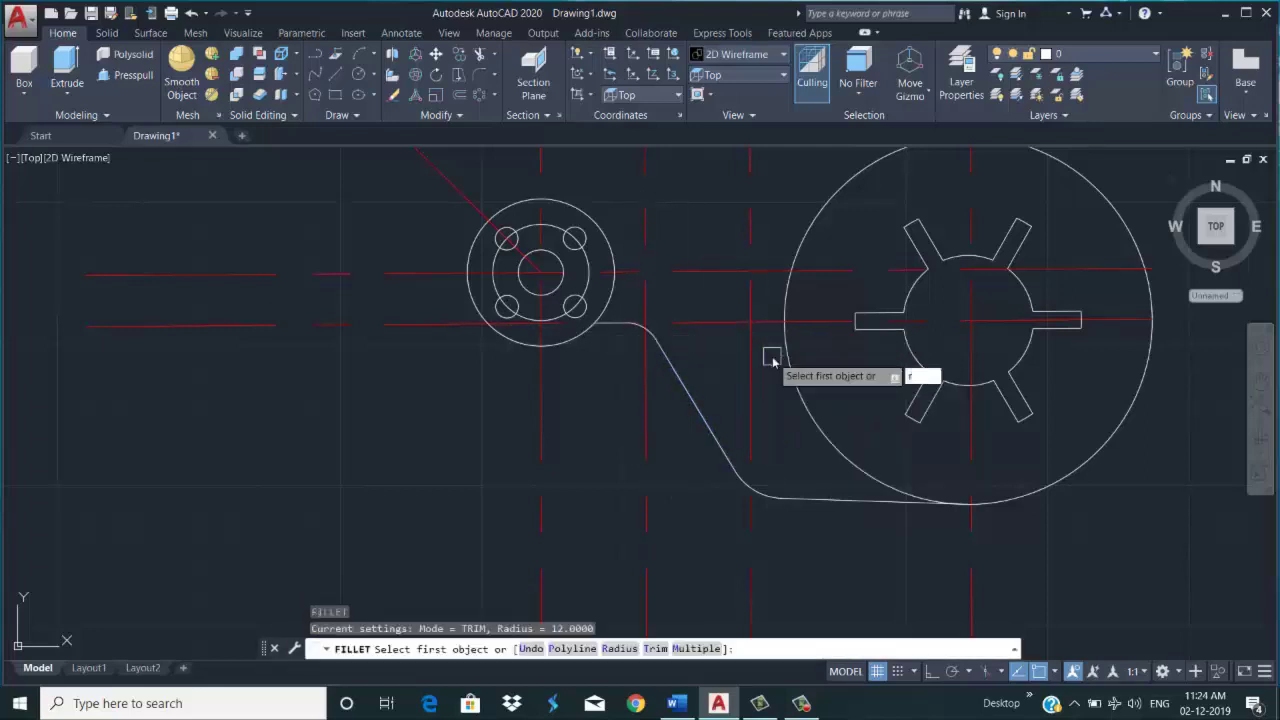
key("Return")
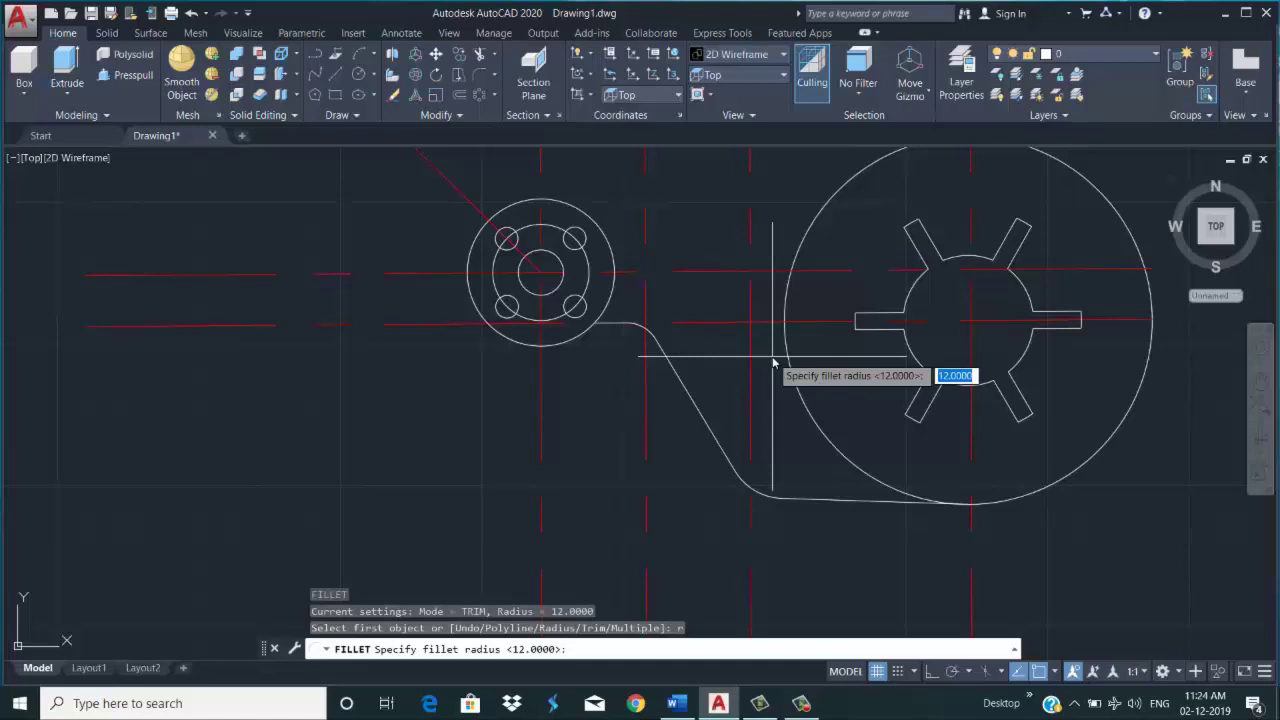
type("2")
key("Return")
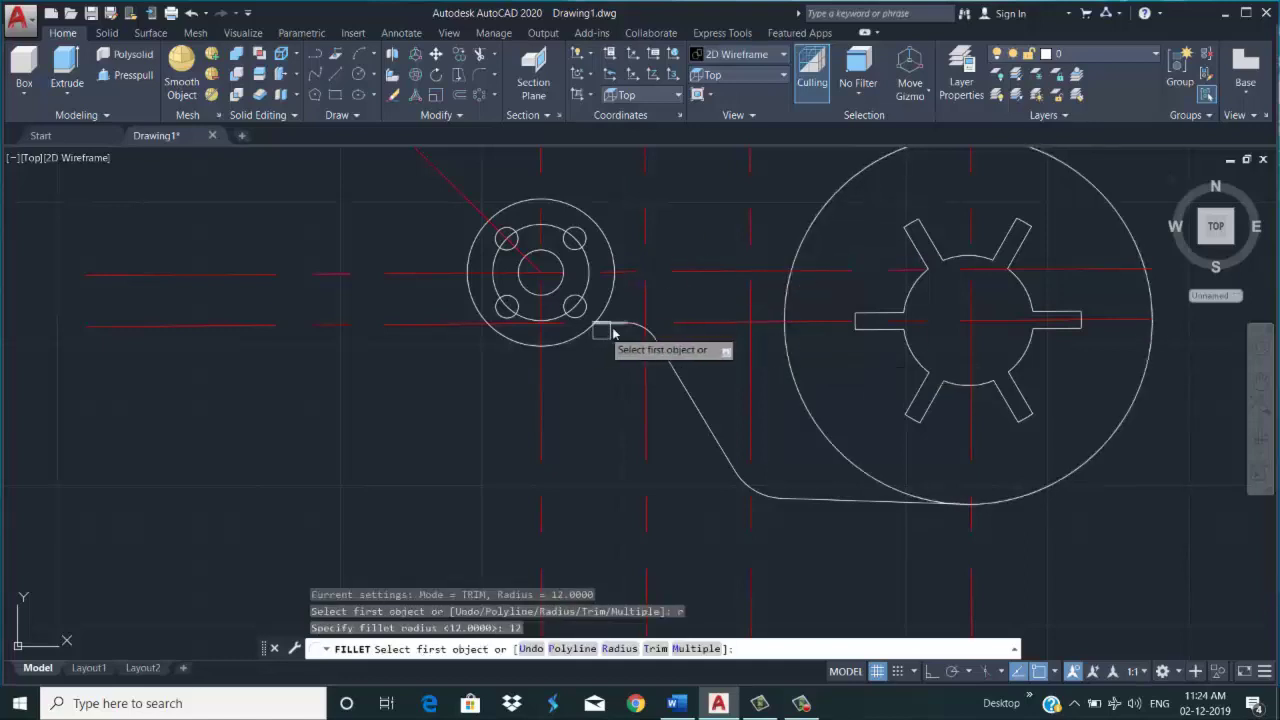
left_click(600, 328)
left_click(612, 353)
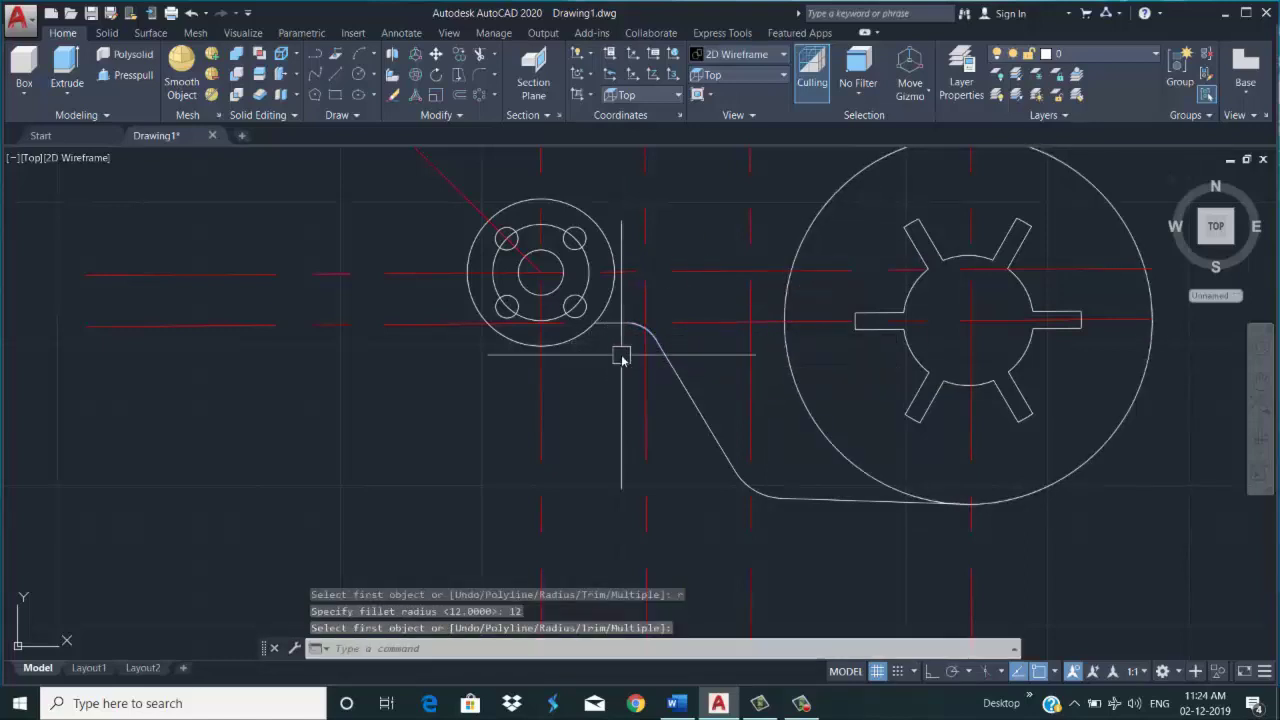
Start a radius-12 fillet with the boss circle as the first object
key("Return")
key("Return")
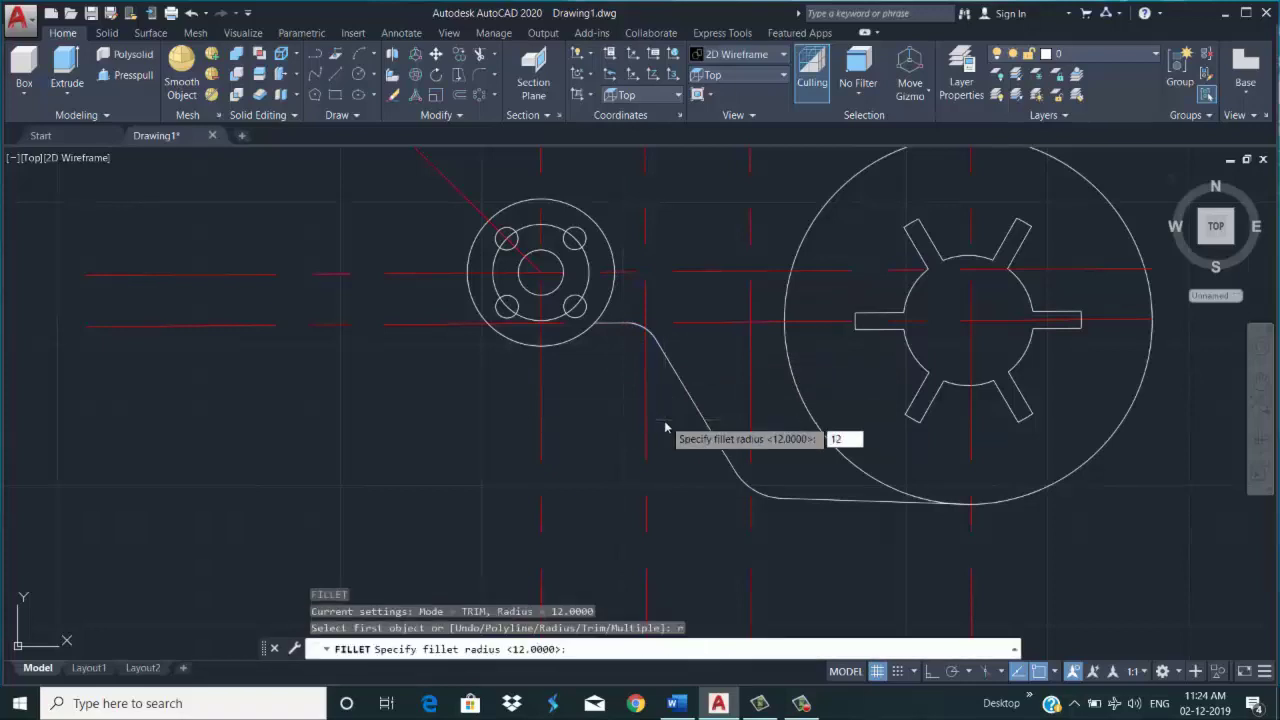
type("12")
key("Return")
left_click(590, 330)
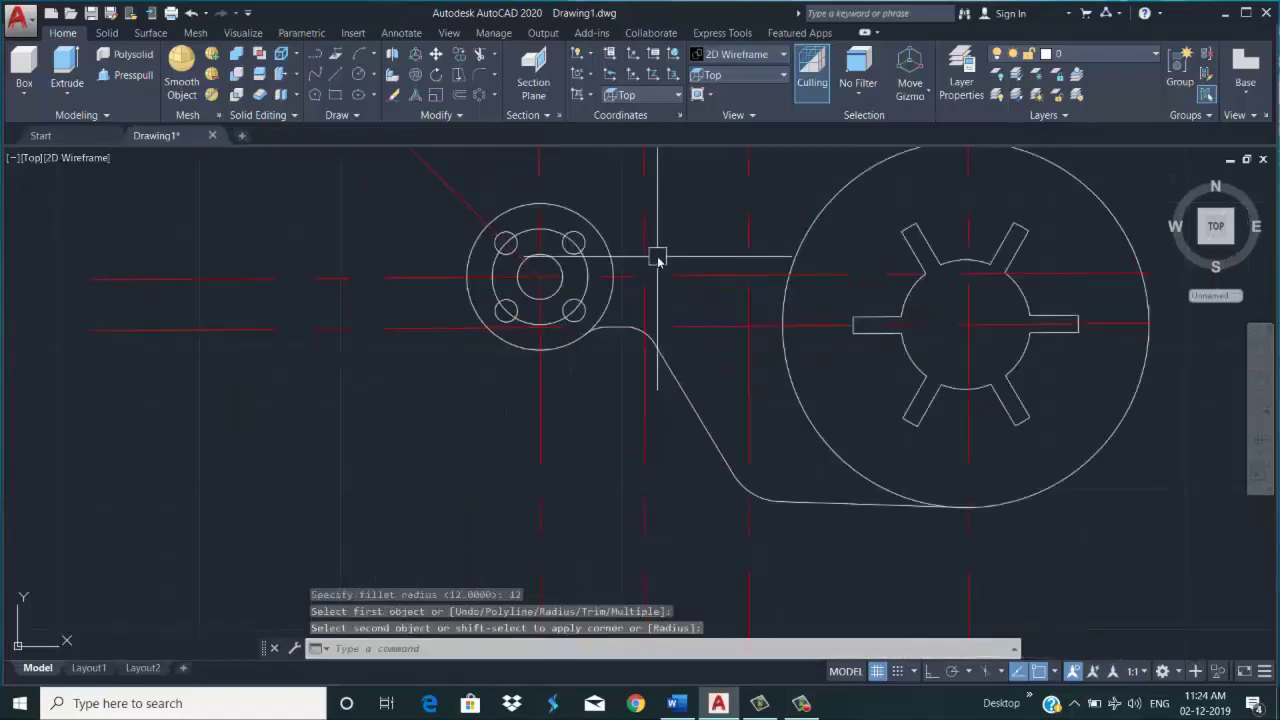
Offset the curved outline 20 units inward
key("Escape")
type("o")
key("Return")
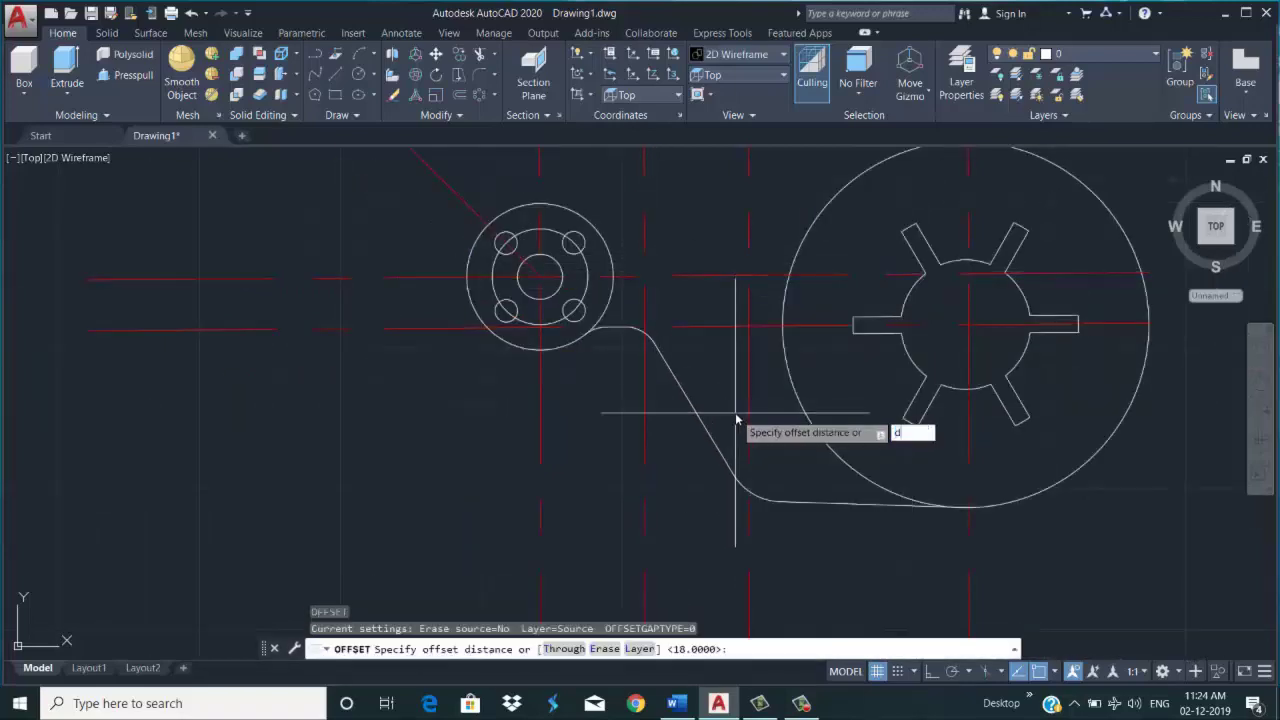
key("Return")
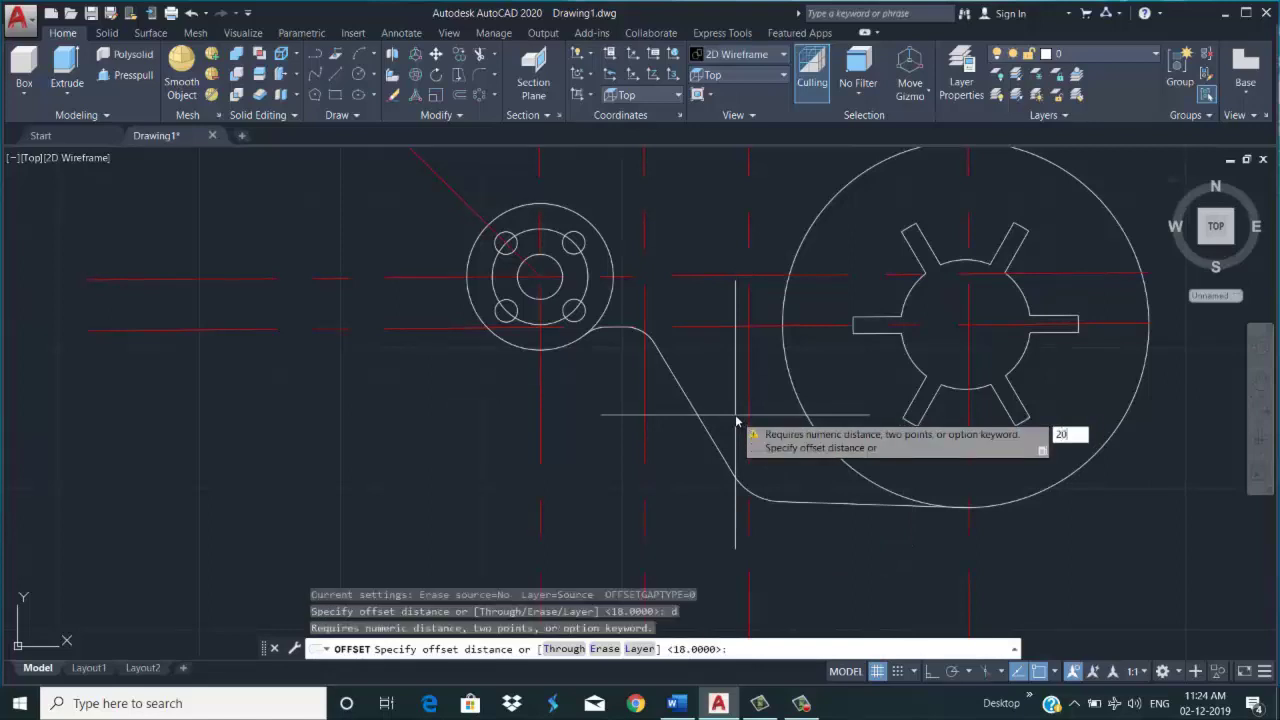
key("Return")
left_click(709, 434)
left_click(797, 481)
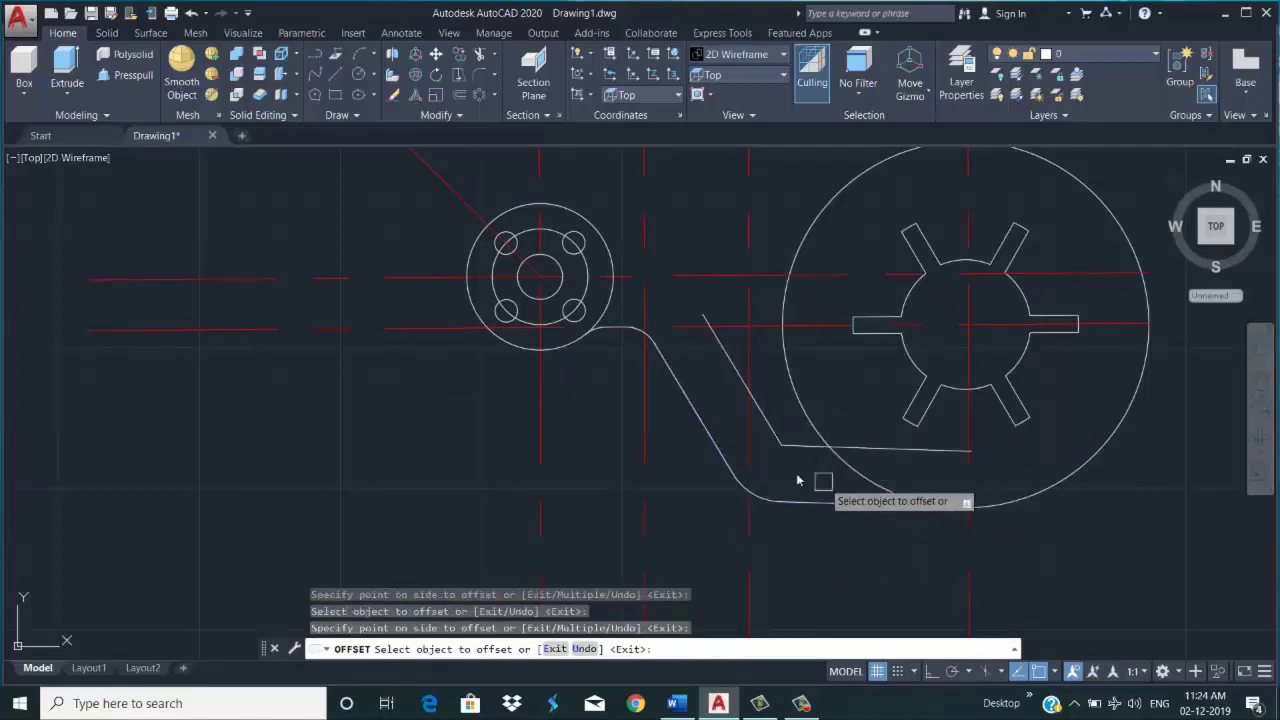
key("Return")
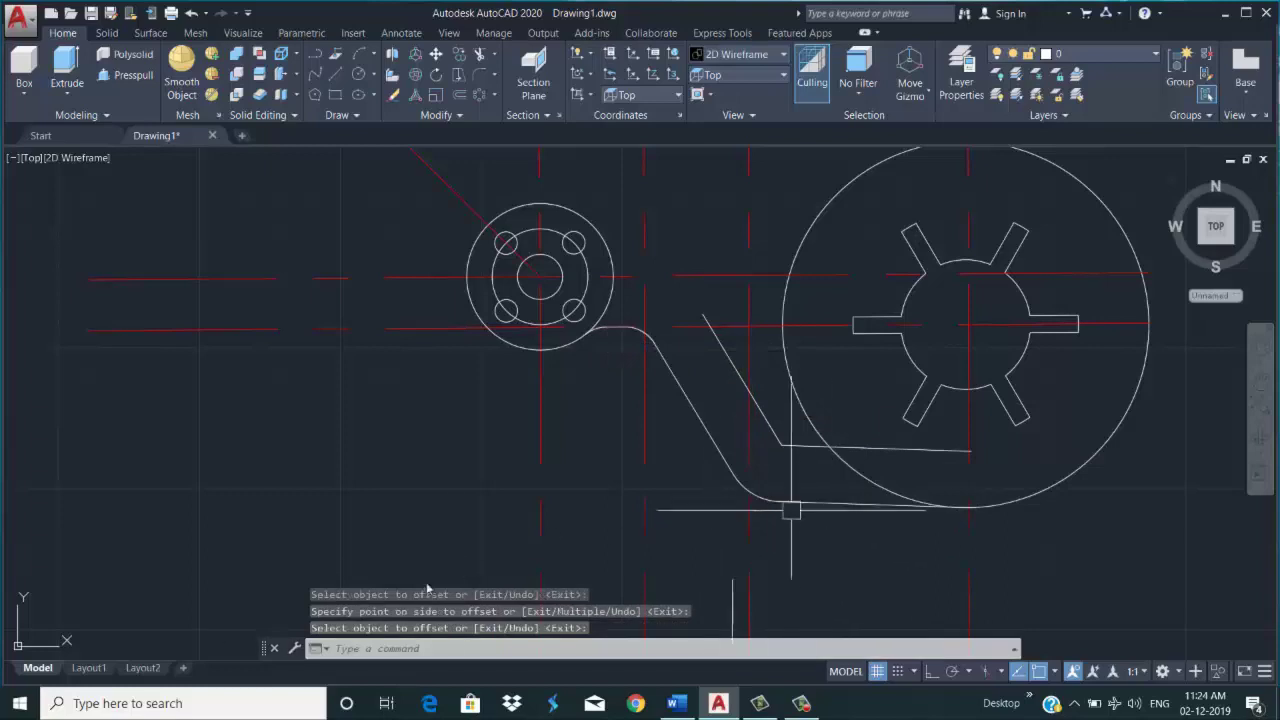
Fillet the slanted and horizontal inner lines with radius 5
key("Return")
type("r")
key("Return")
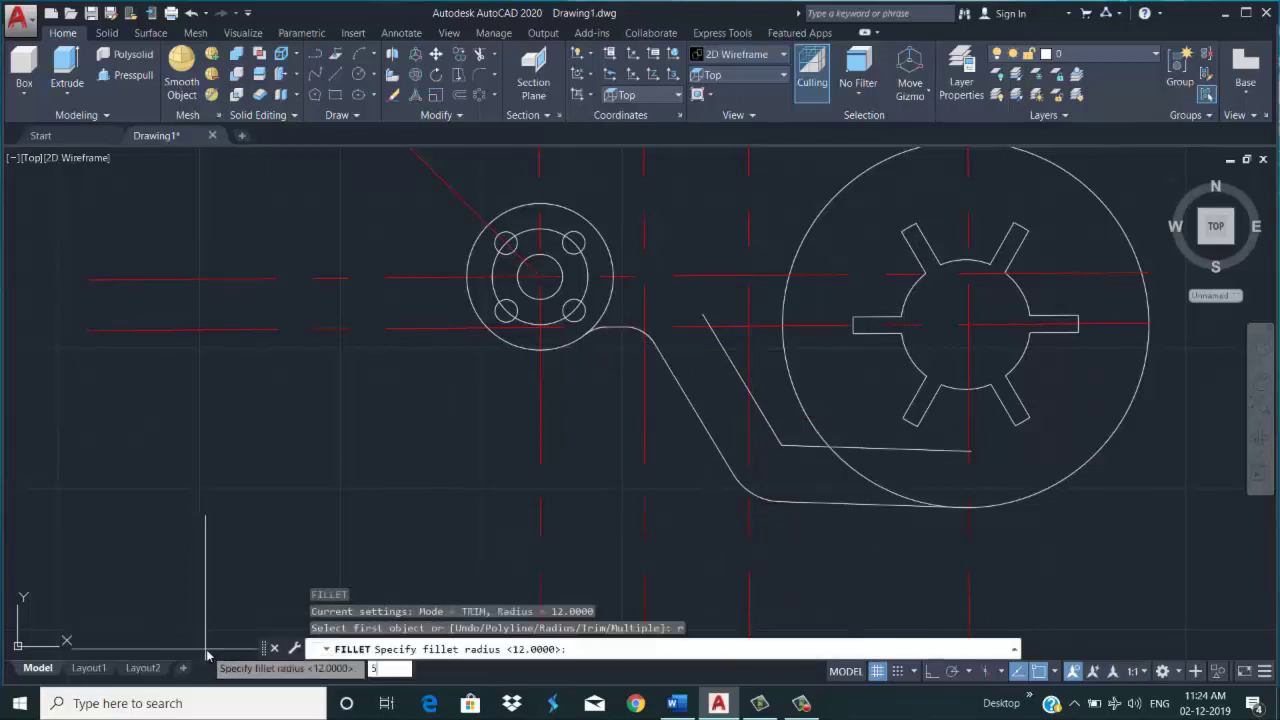
type("5")
key("Return")
left_click(800, 453)
left_click(767, 423)
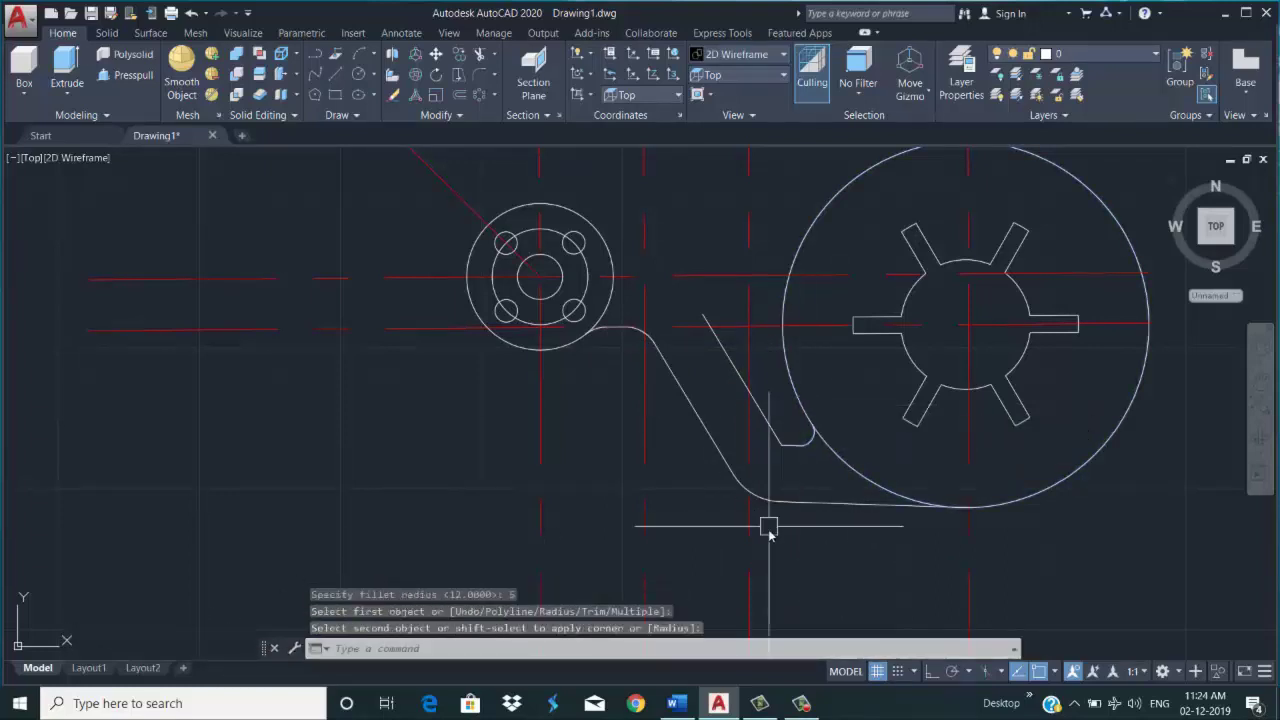
Round the slanted inner line's other corner with a radius-8 fillet
type("f")
key("Return")
type("r")
key("Return")
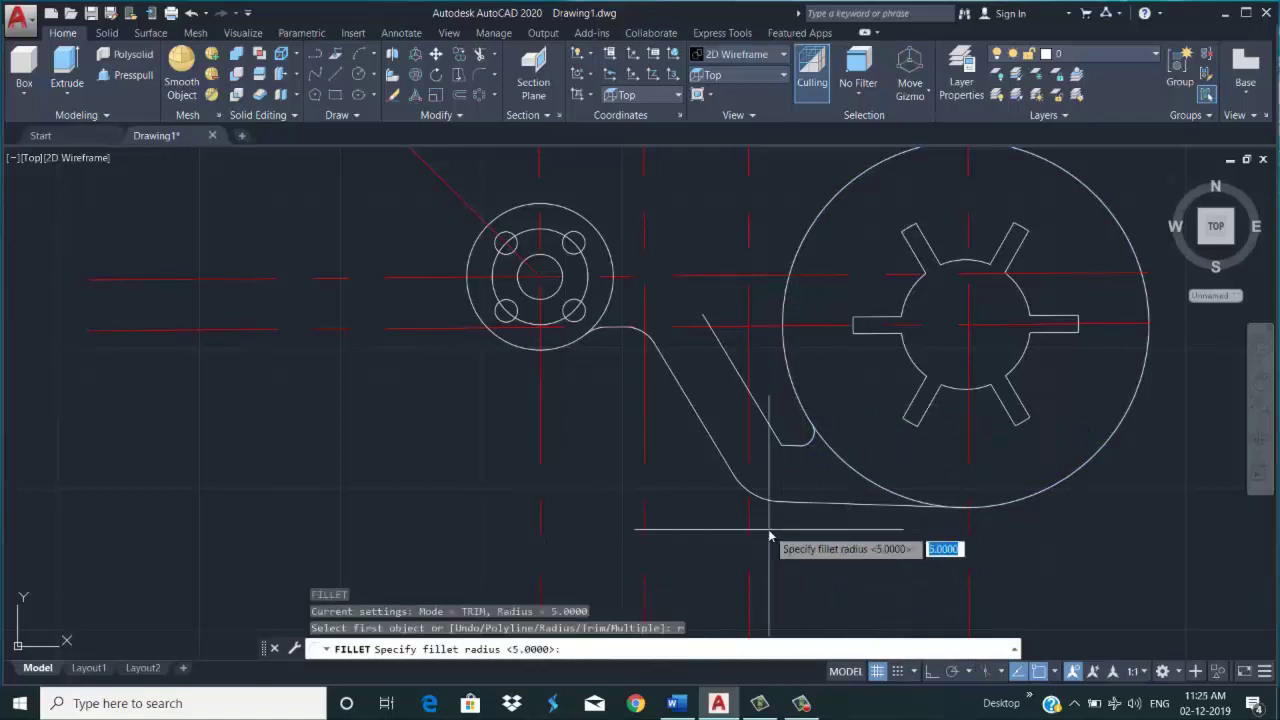
key("Return")
left_click(737, 371)
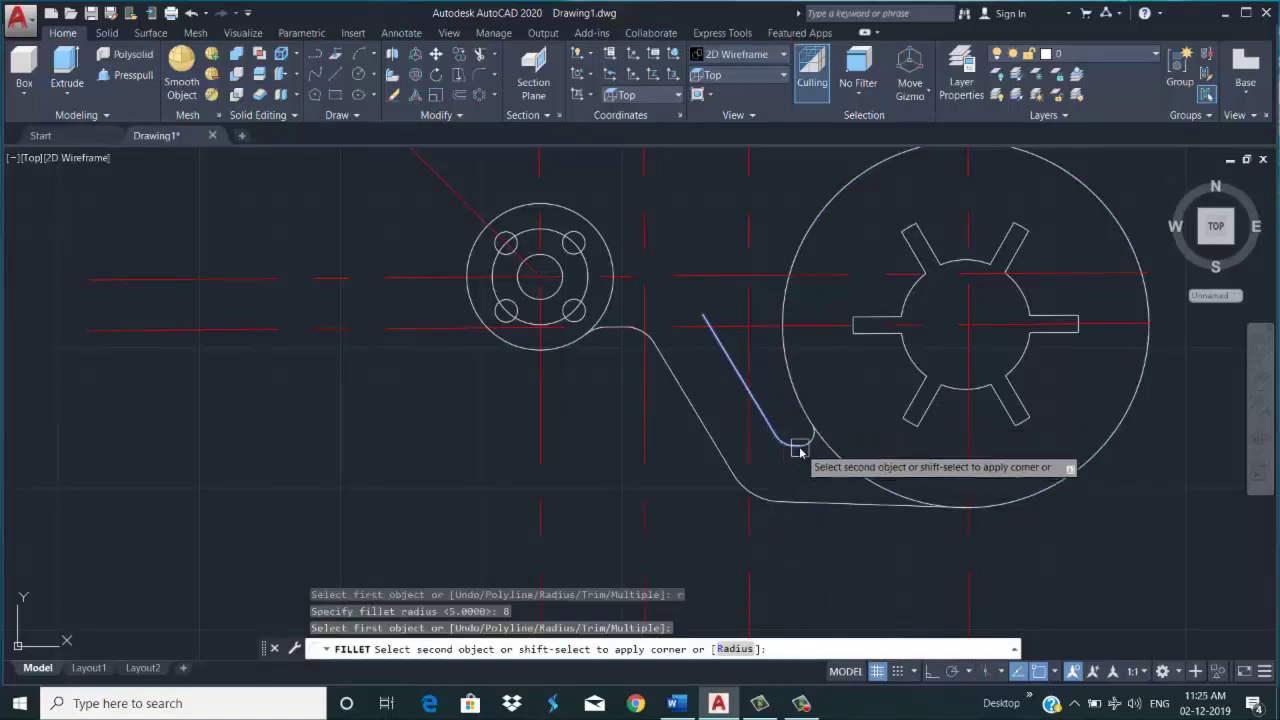
left_click(802, 442)
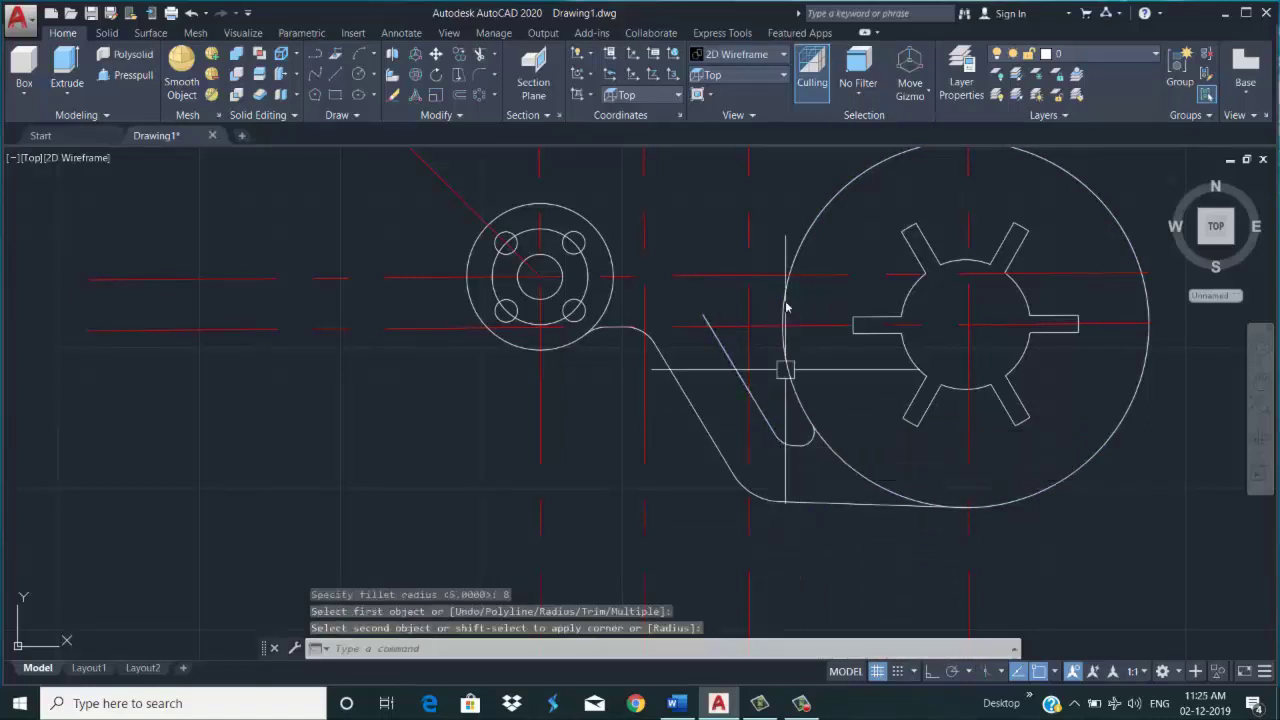
Stretch the slanted inner line's top end further upward
key("Escape")
left_click(730, 366)
left_click(704, 314)
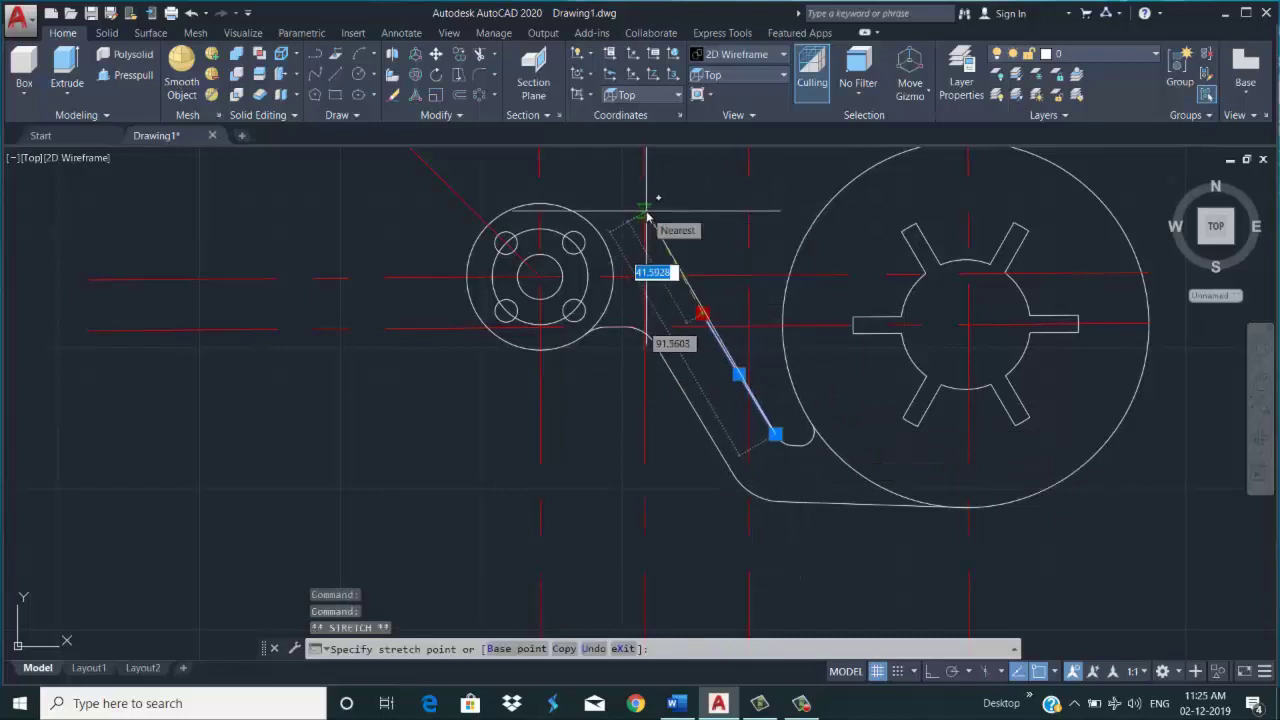
left_click(645, 213)
key("Return")
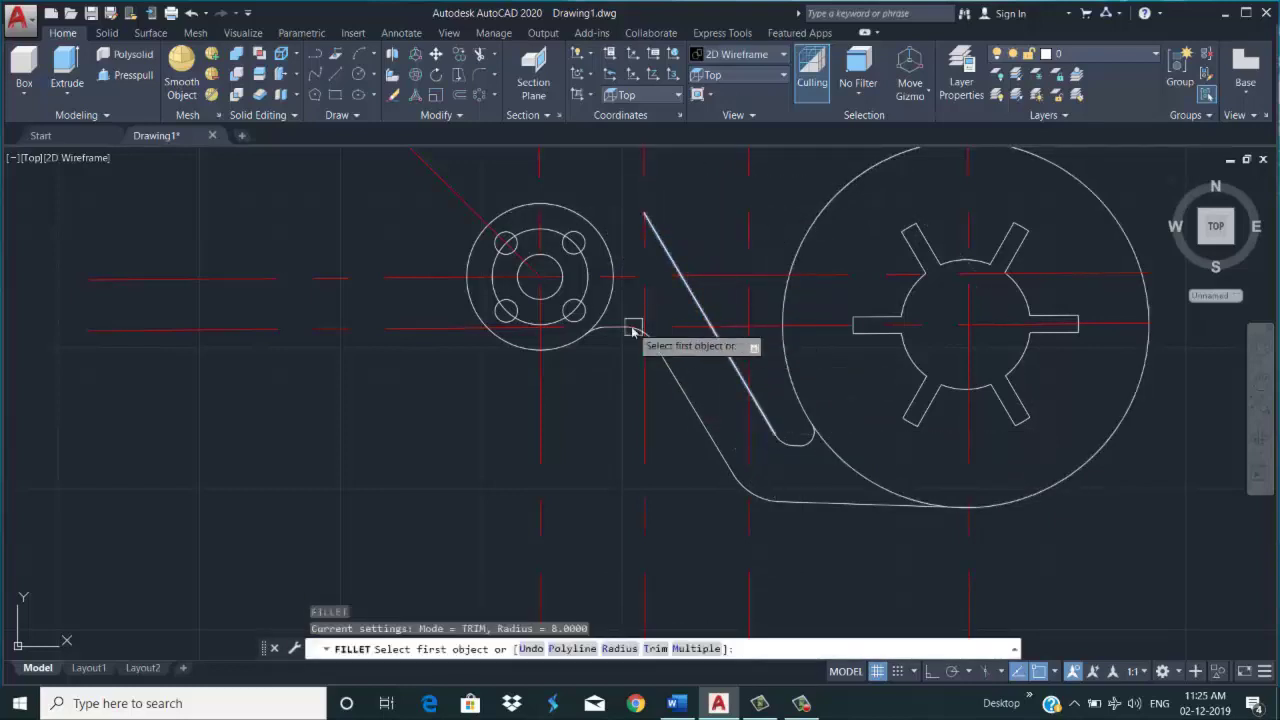
scroll(606, 272, "up", 2)
left_click(732, 325)
key("Escape")
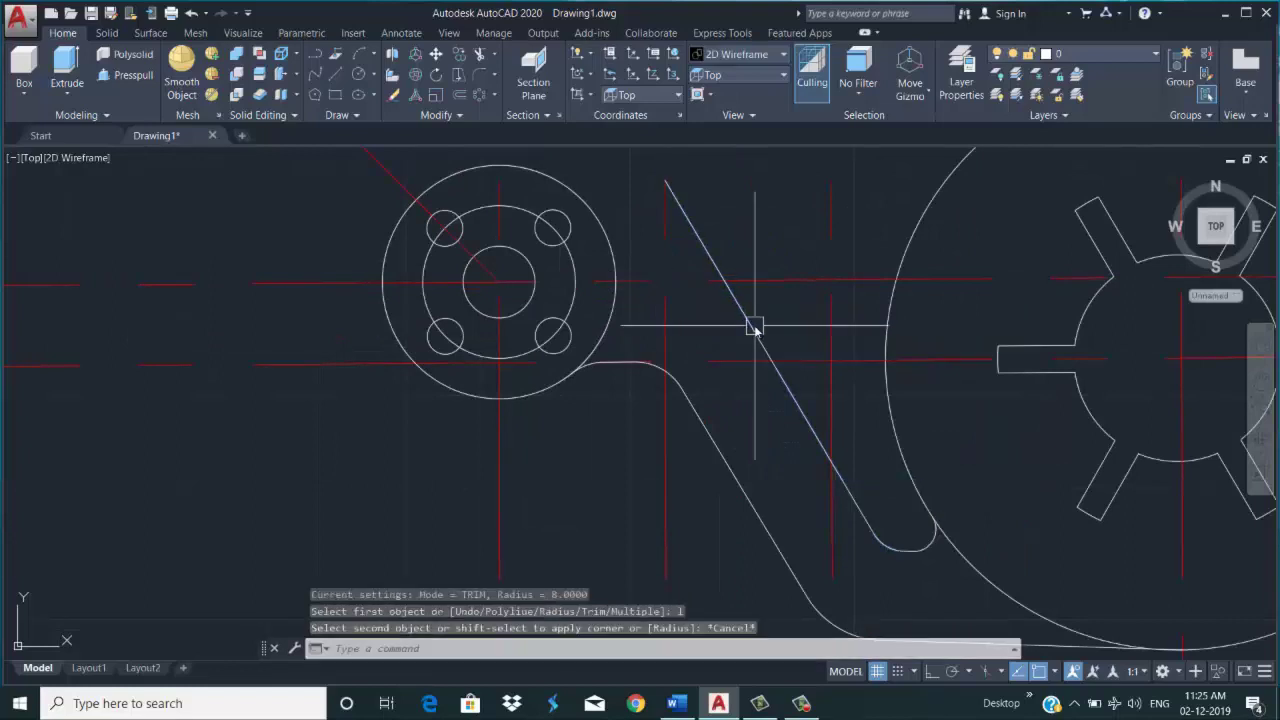
Draw a line from the boss circle to the slanted edge
type("l")
key("Return")
left_click(610, 284)
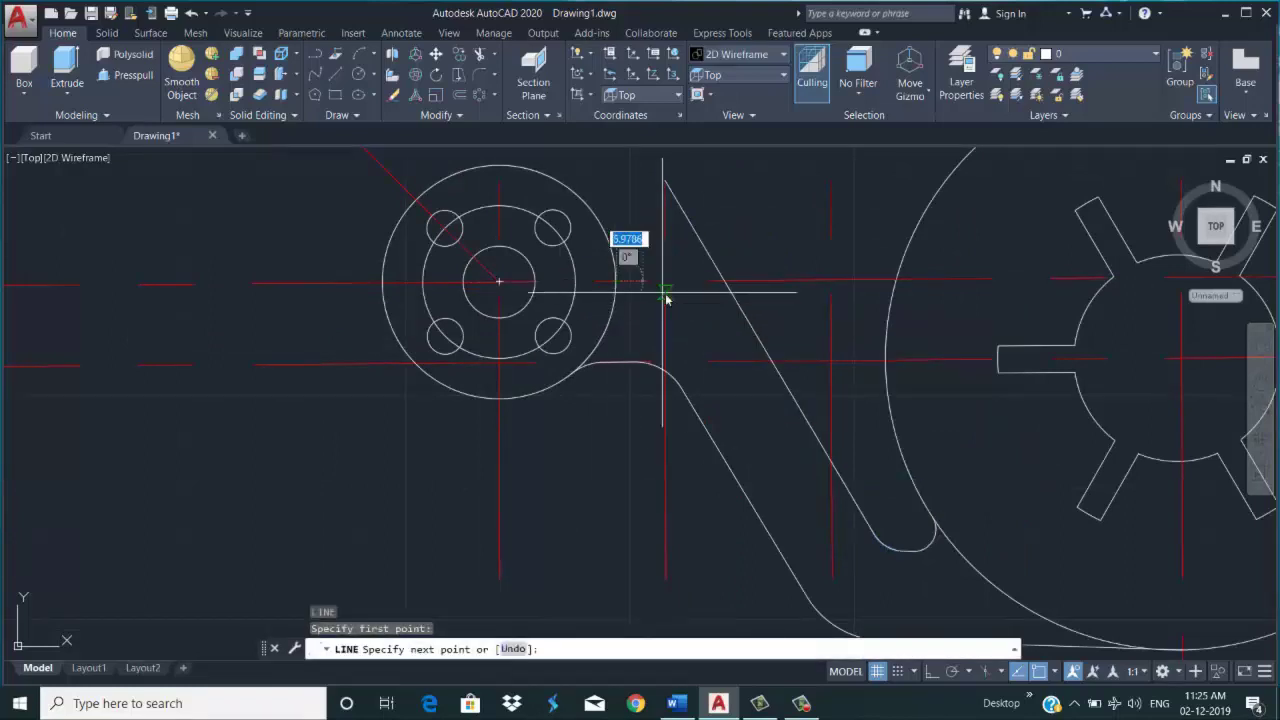
left_click(726, 281)
key("Return")
scroll(736, 294, "up", 2)
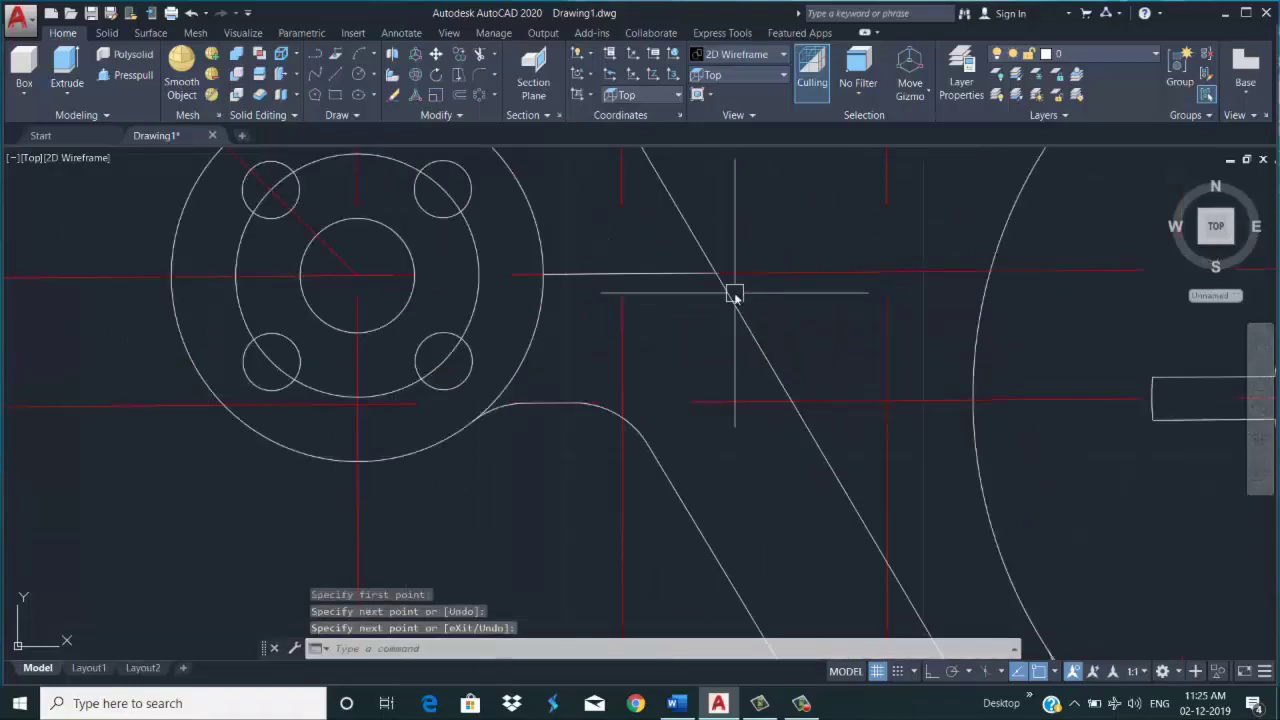
Join the horizontal line and diagonal edge with a radius-14 fillet
type("f")
key("Return")
key("Return")
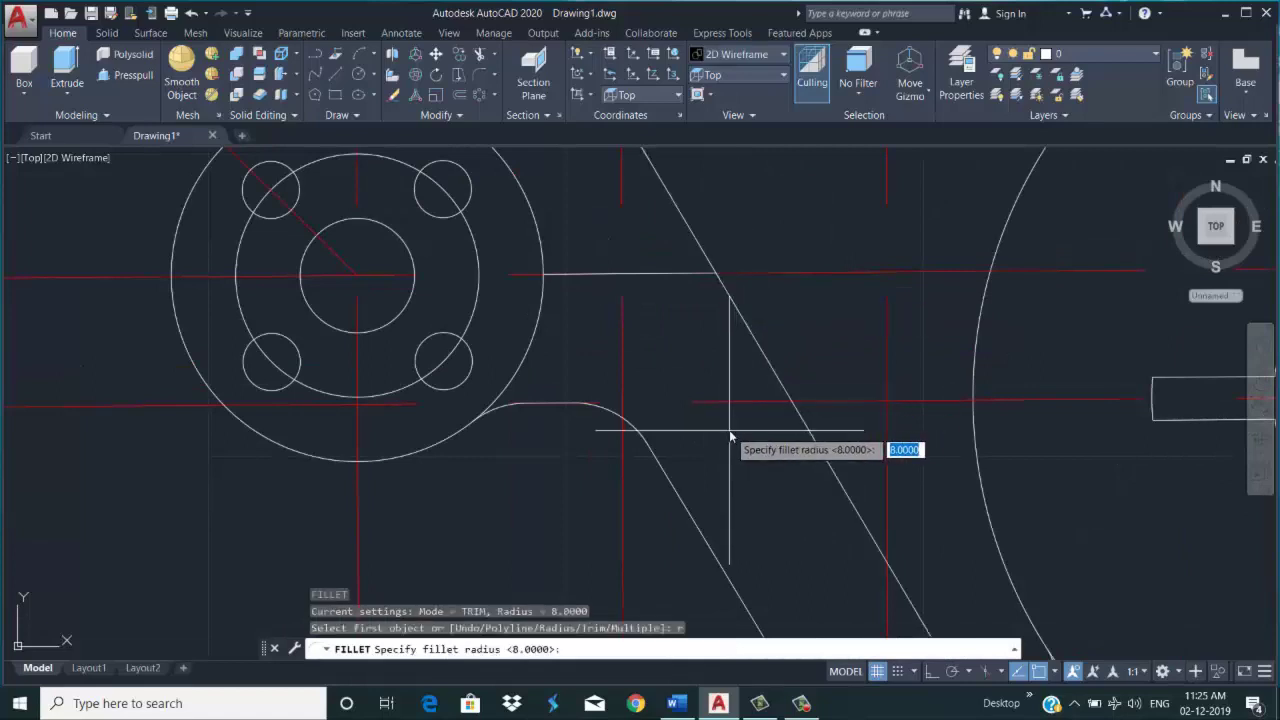
type("14")
key("Return")
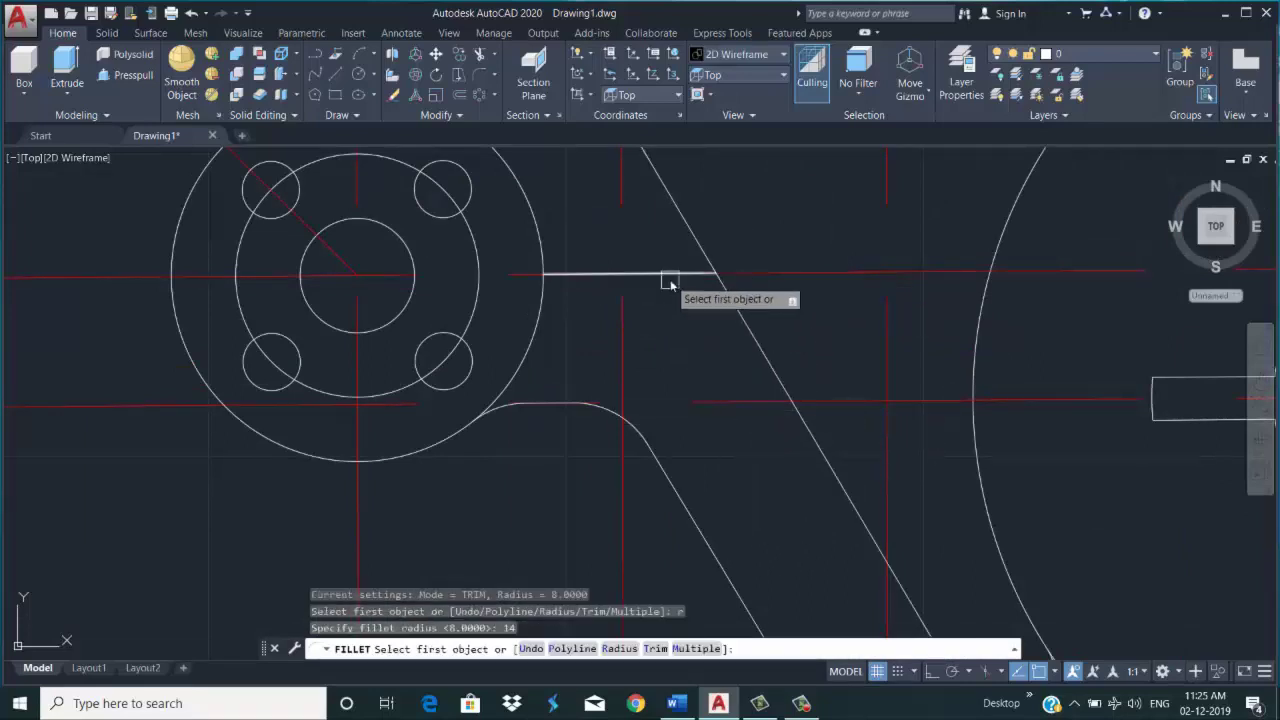
left_click(688, 273)
left_click(742, 323)
Fillet the boss circle and horizontal line with radius 5
key("Return")
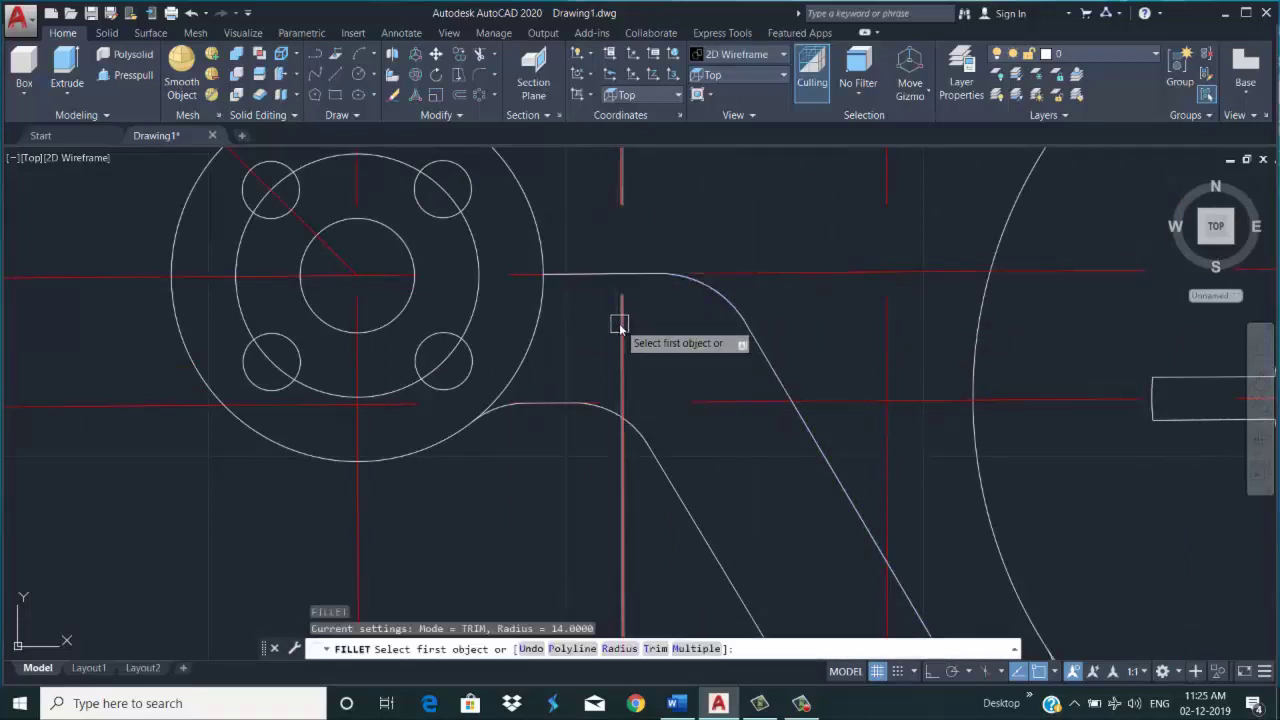
type("r")
key("Return")
type("5")
key("Return")
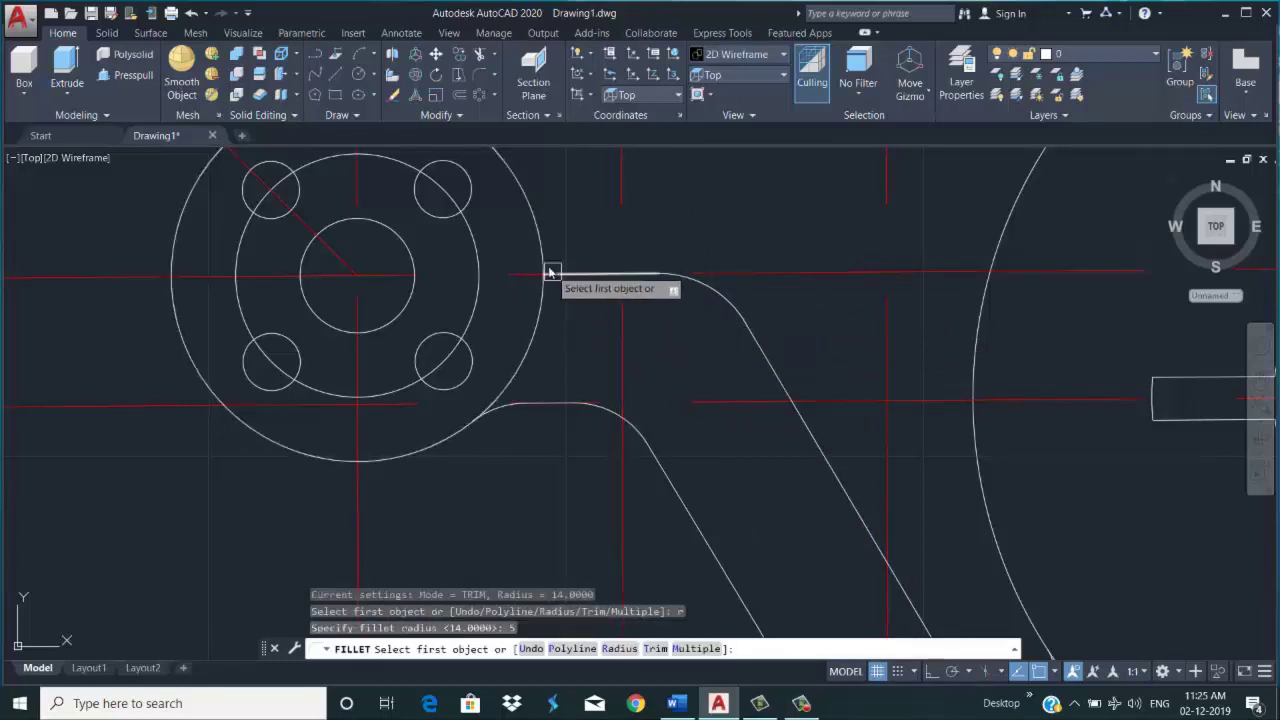
left_click(546, 276)
left_click(640, 276)
scroll(659, 288, "down", 3)
scroll(731, 206, "up", 2)
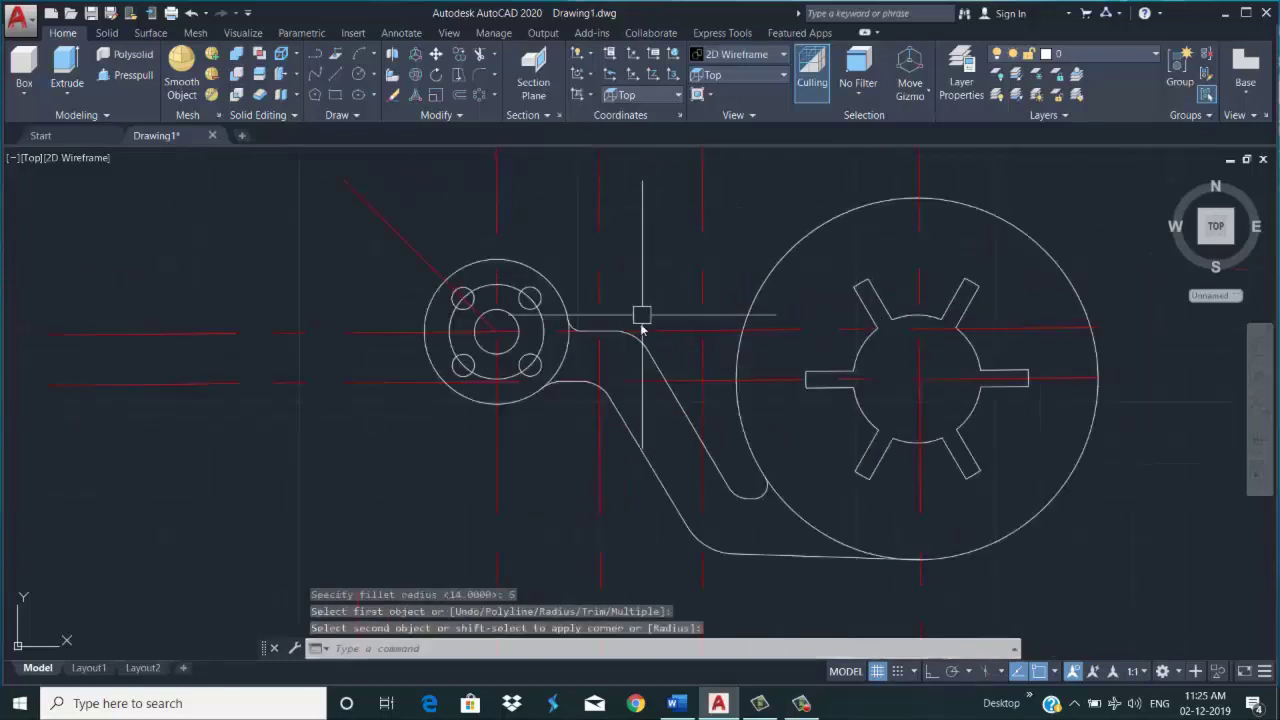
Draw a radius-180 circle tangent to the small boss circle and large hub circle
type("c")
key("Return")
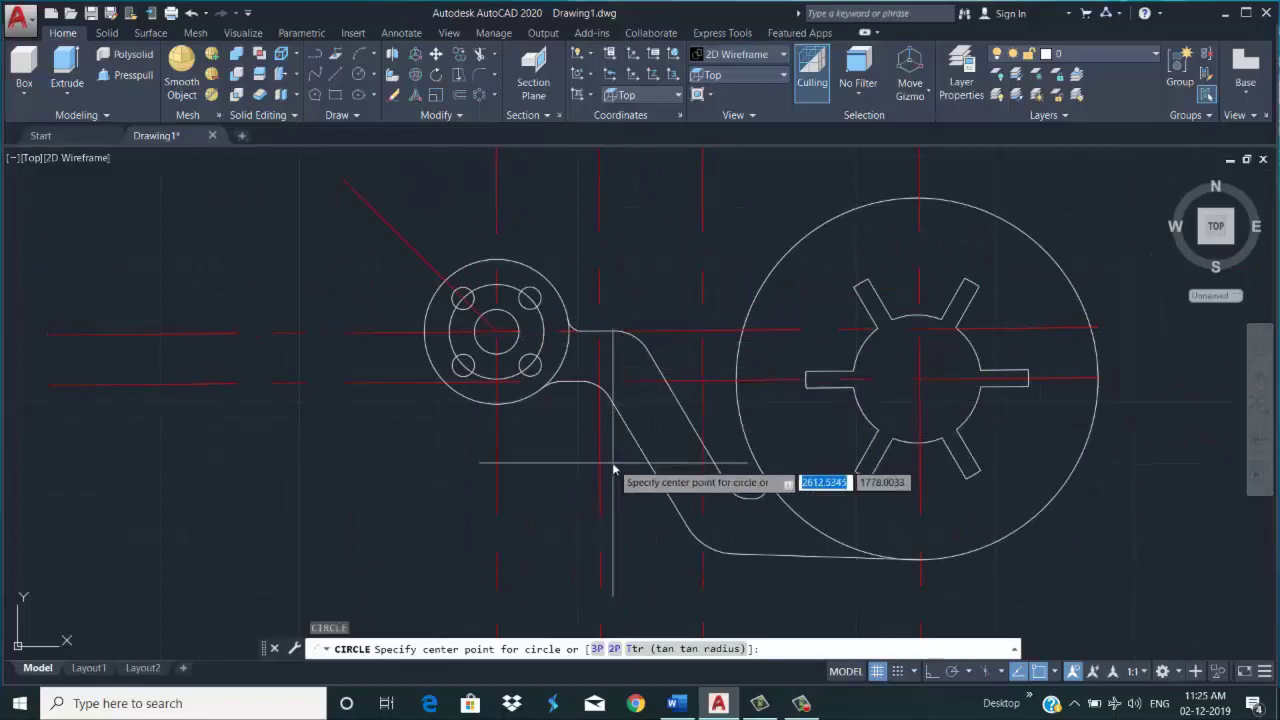
type("t")
key("Return")
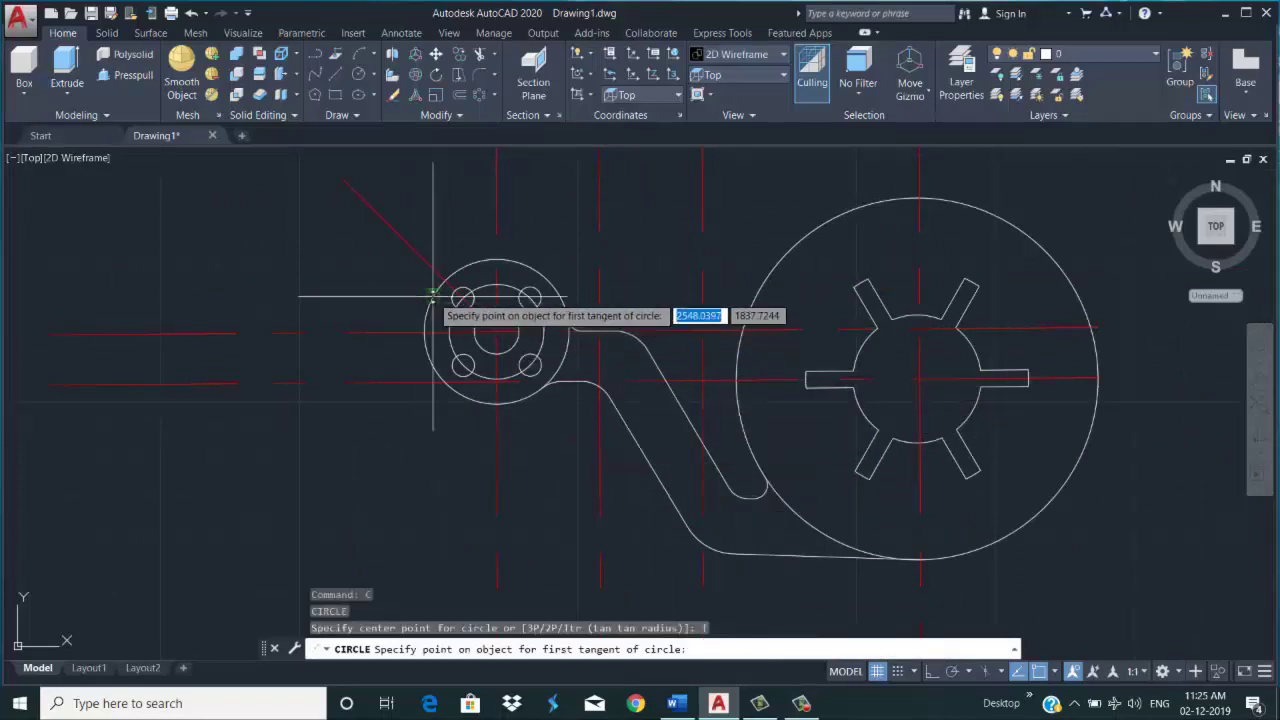
left_click(430, 308)
left_click(1039, 251)
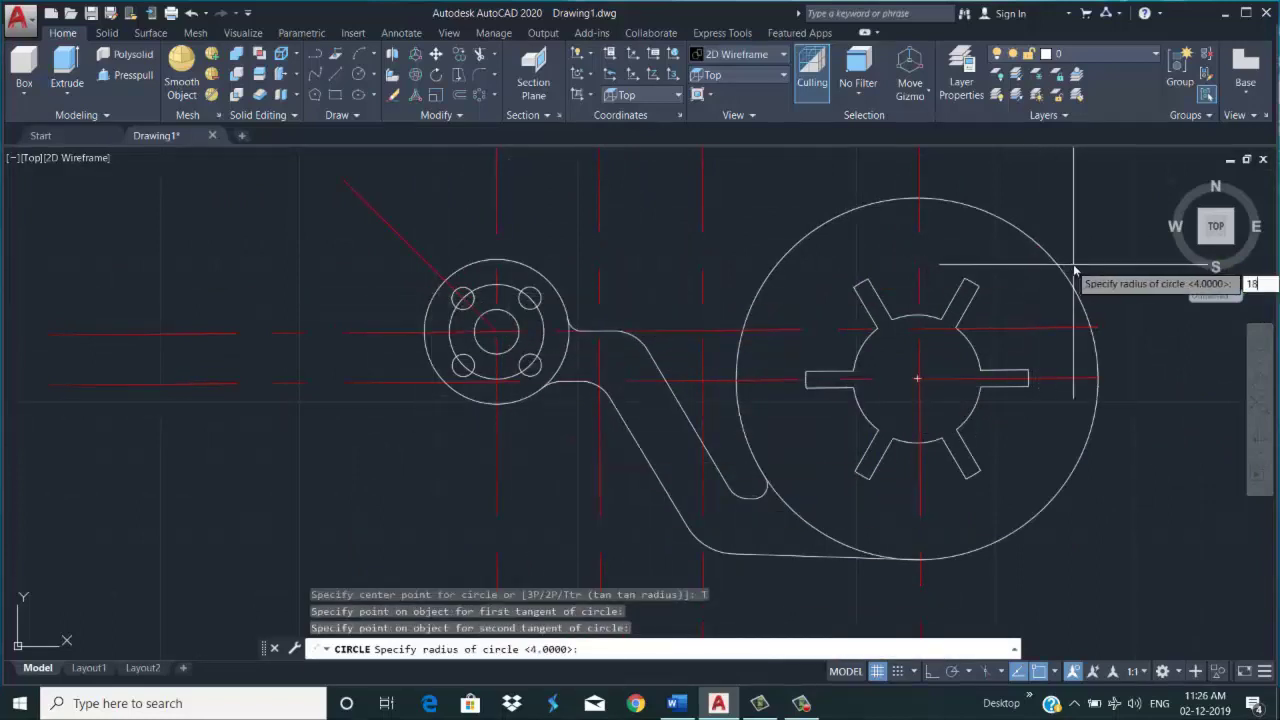
type("0")
key("Return")
scroll(1072, 268, "down", 2)
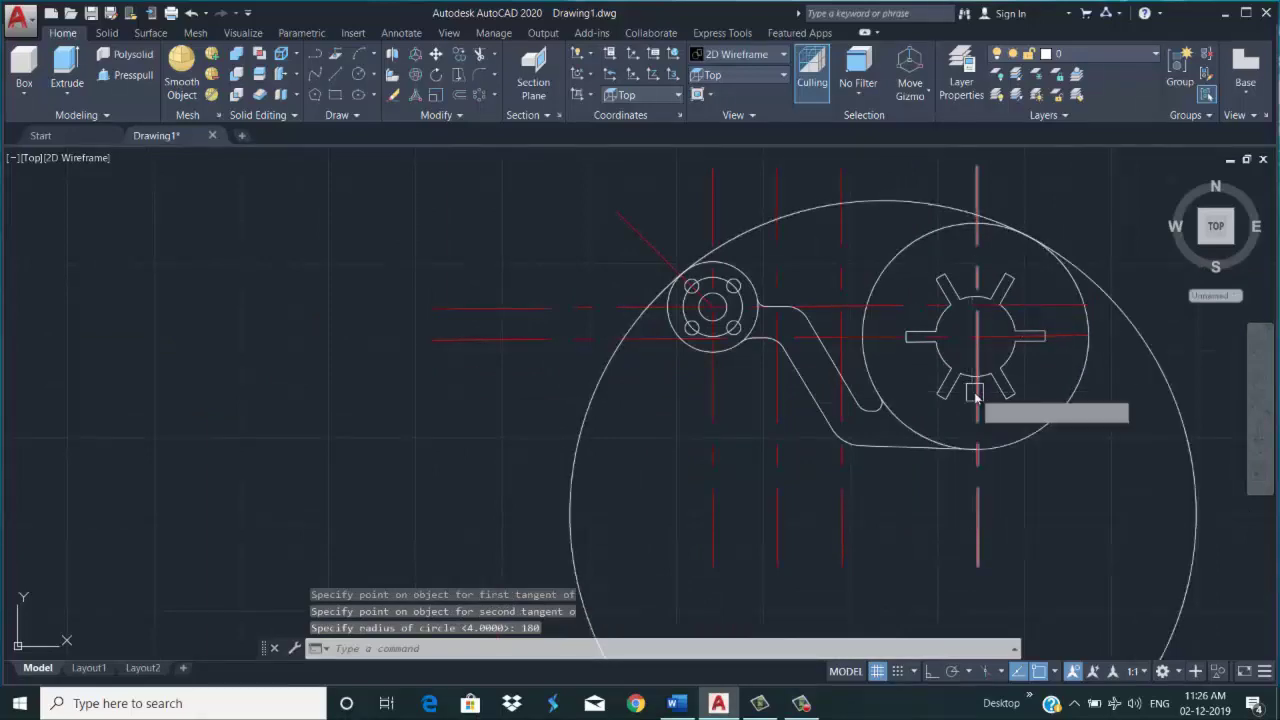
Trim away the unwanted part of the new 180 circle
type("tr")
key("Return")
key("Return")
scroll(655, 287, "up", 6)
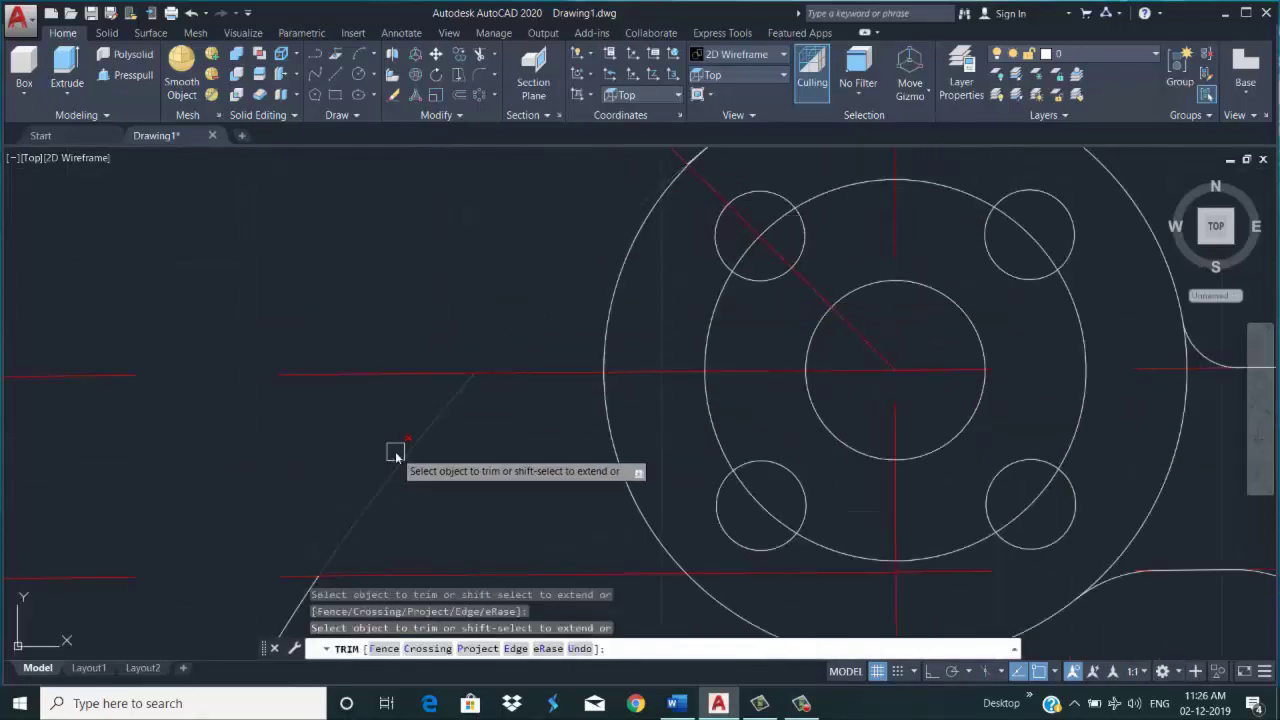
scroll(557, 437, "down", 3)
scroll(929, 377, "down", 2)
scroll(760, 366, "up", 6)
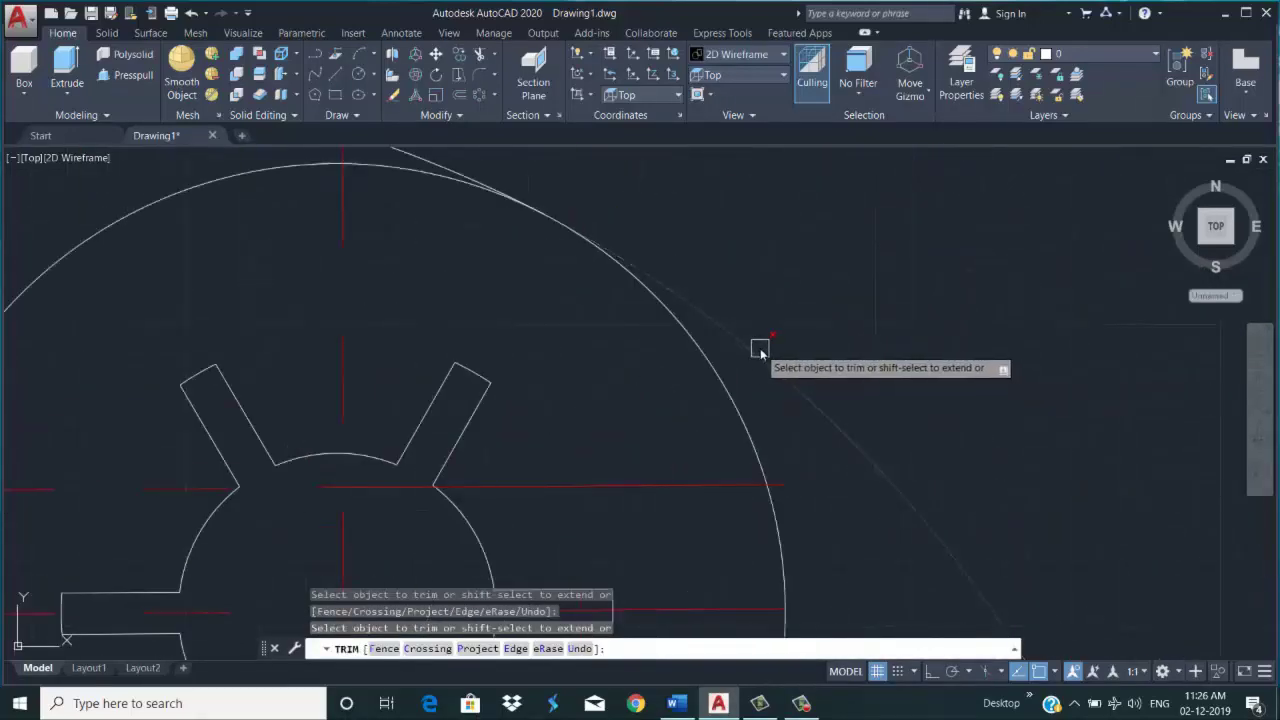
scroll(763, 352, "down", 10)
scroll(688, 180, "up", 2)
scroll(677, 234, "up", 3)
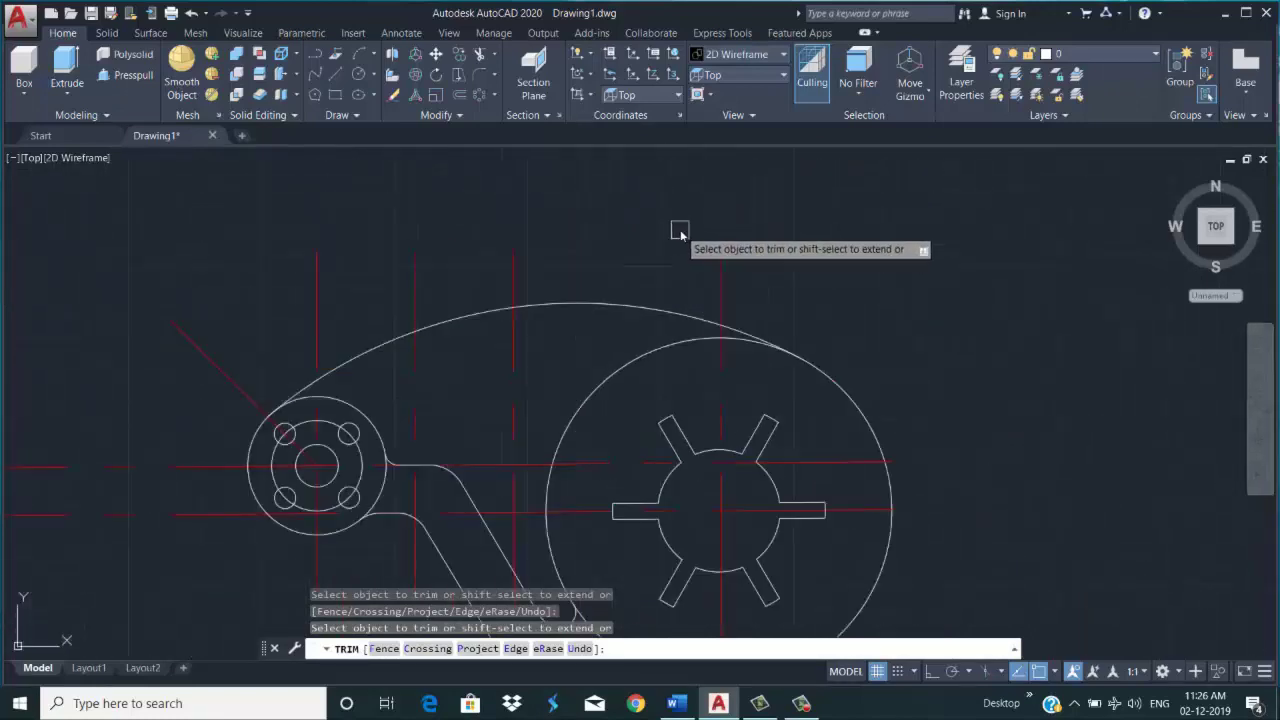
scroll(657, 268, "down", 1)
key("Return")
type("c")
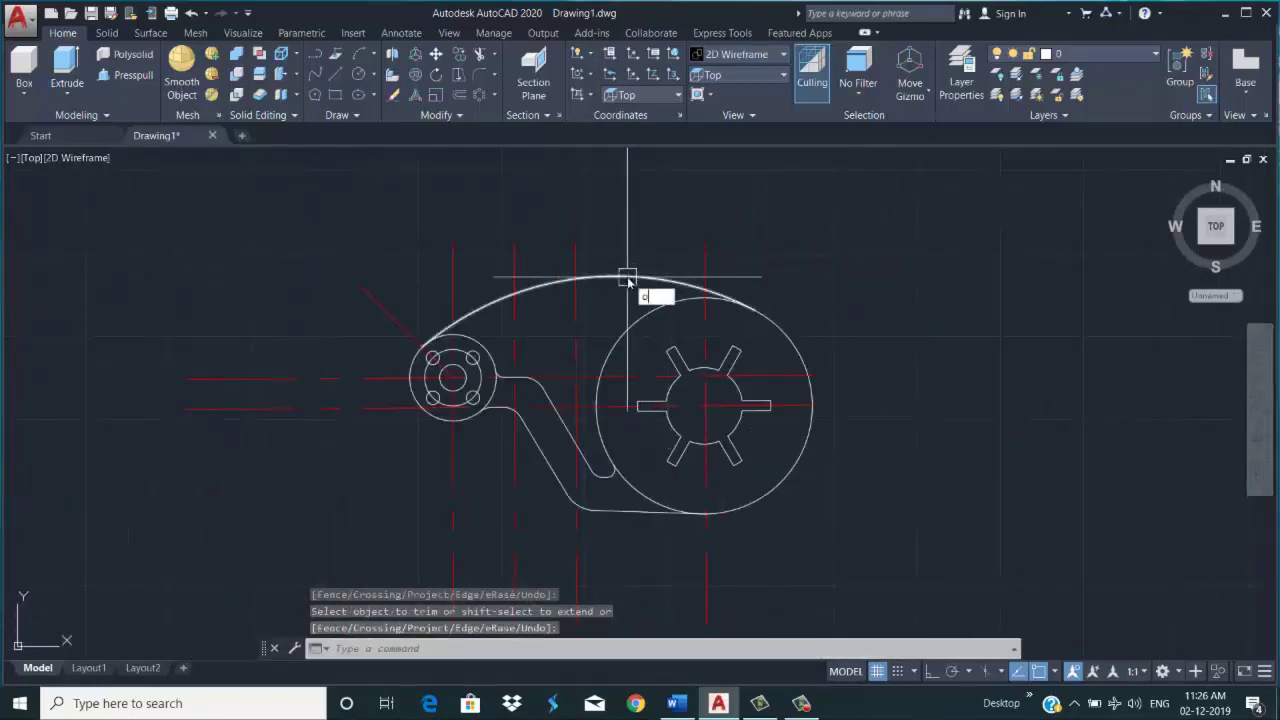
Offset the top arc 20 units inward into the profile
key("Return")
type("d")
key("Return")
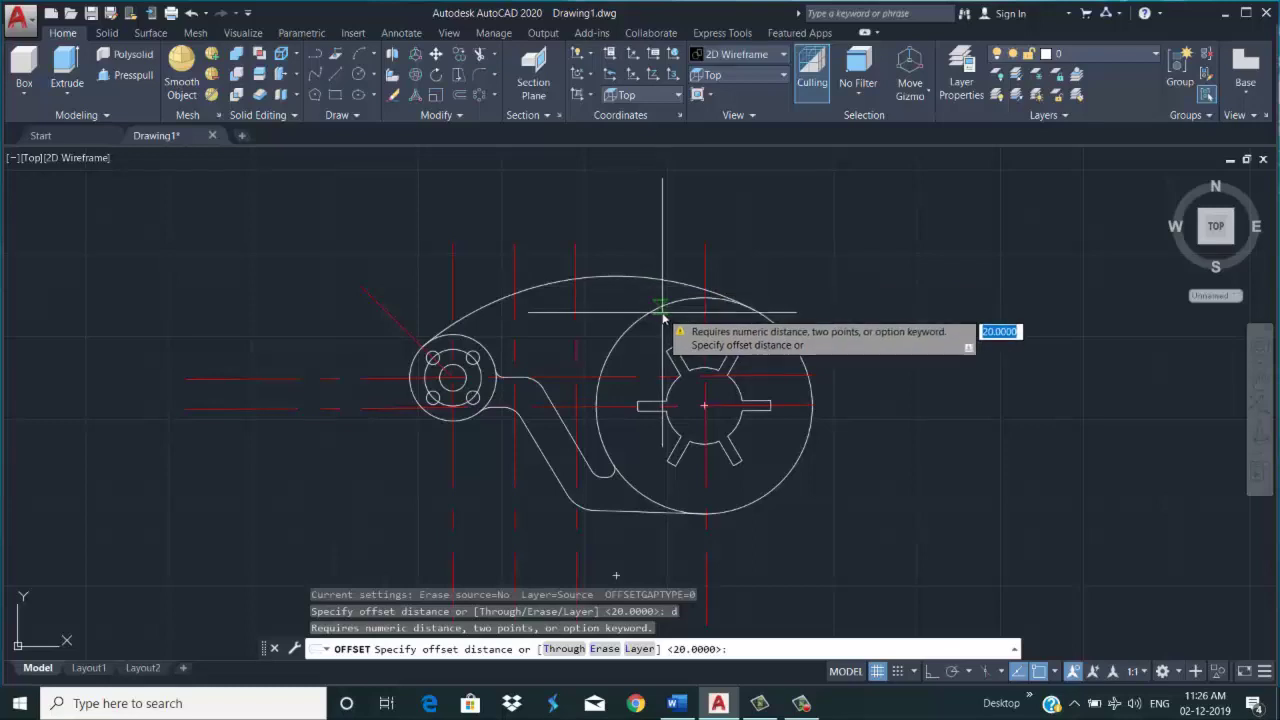
type("20")
key("Return")
left_click(617, 279)
left_click(628, 320)
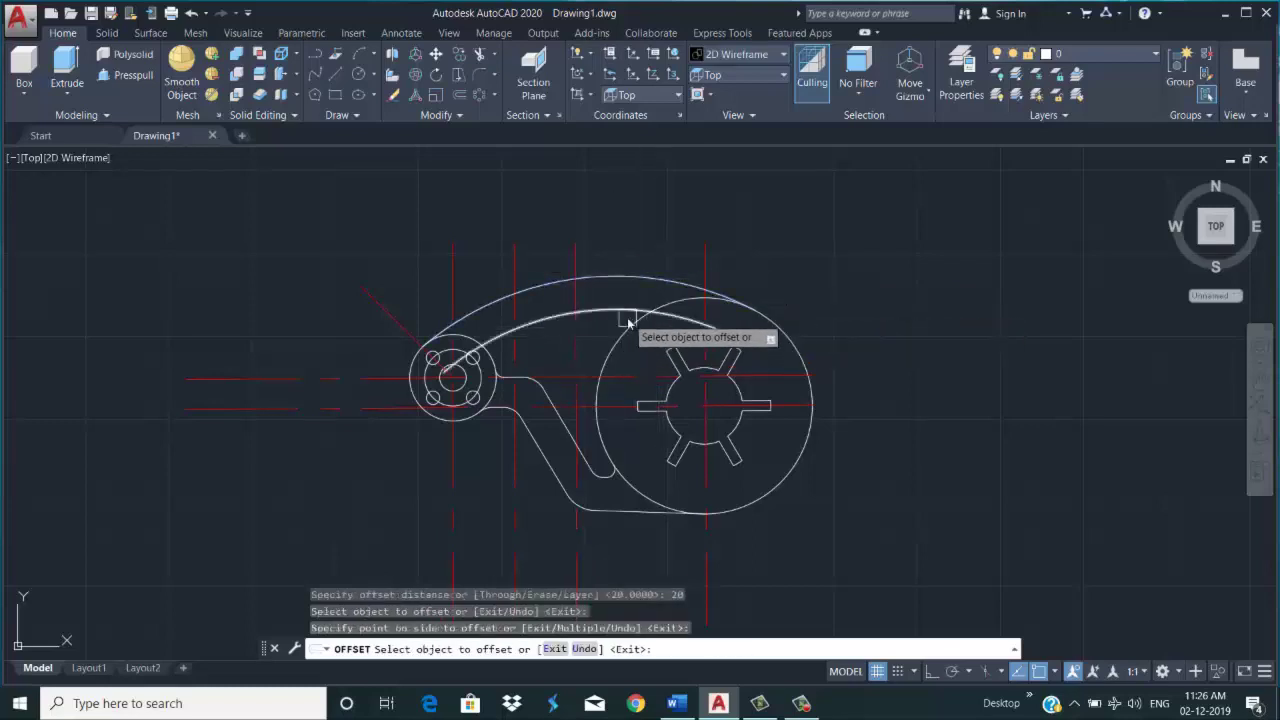
key("Escape")
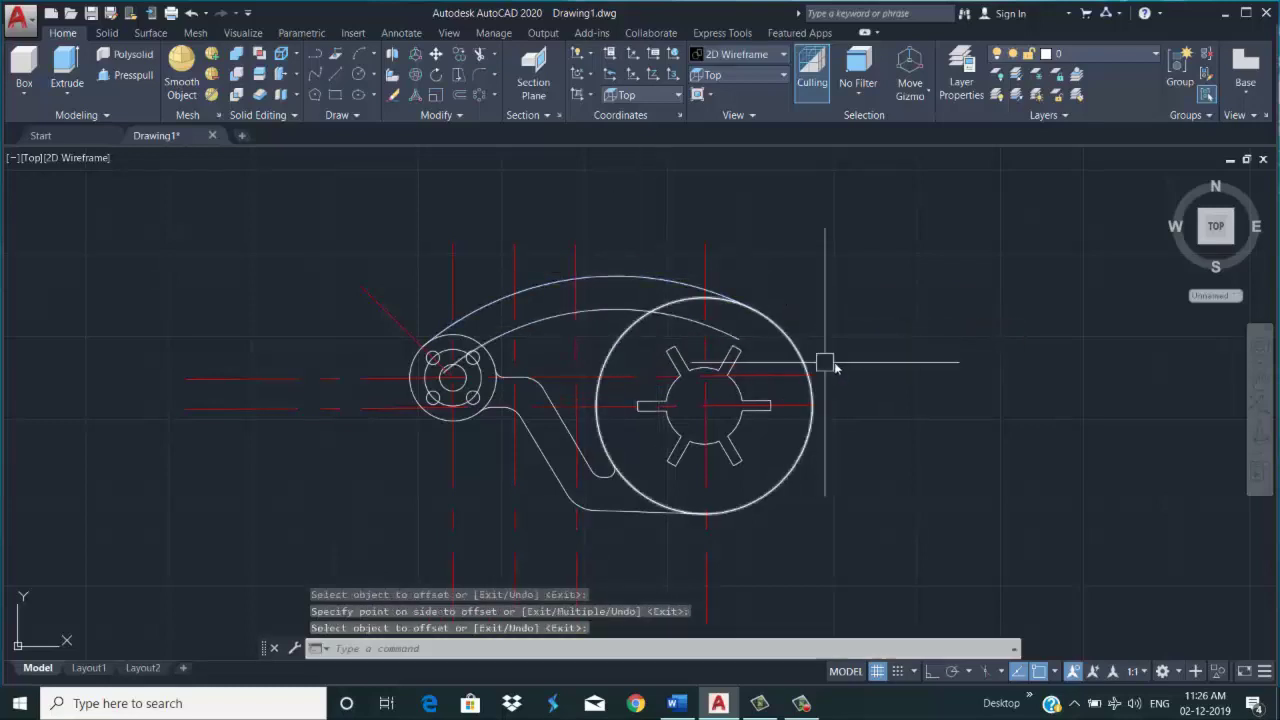
Fillet the inner arc to the hub circle with radius 12
type("f")
key("Return")
type("r")
key("Return")
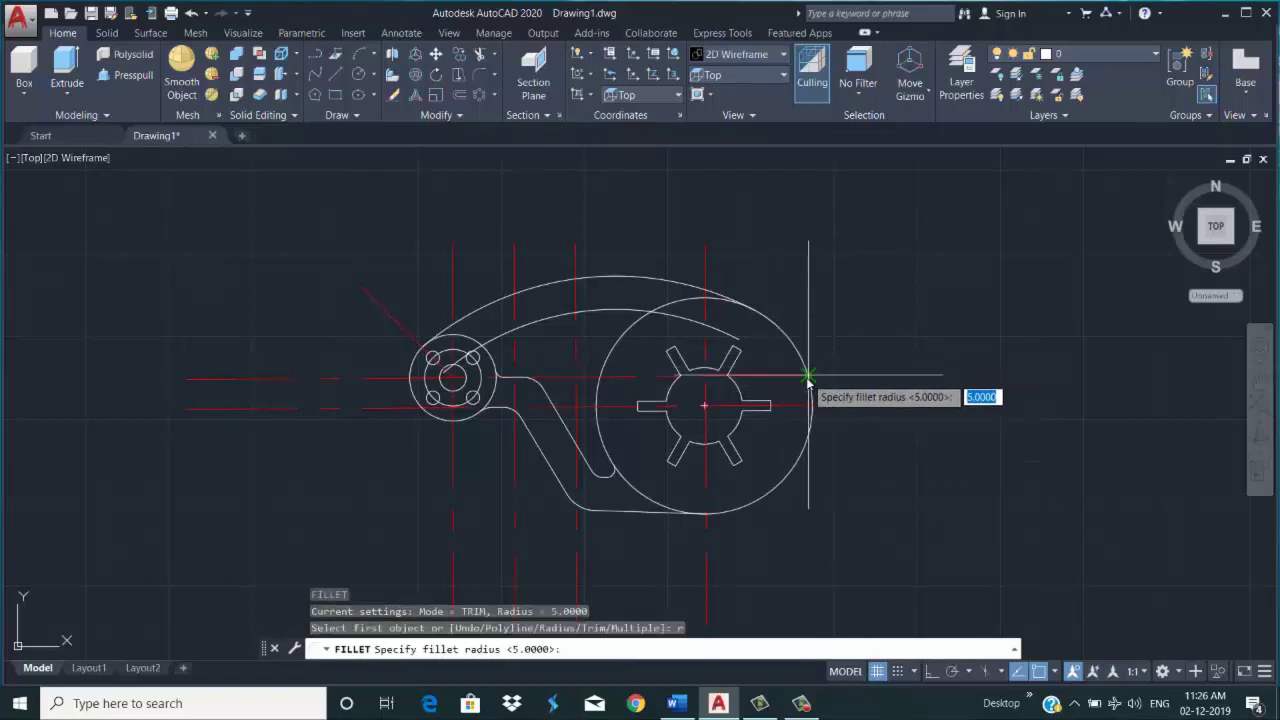
key("Return")
left_click(610, 308)
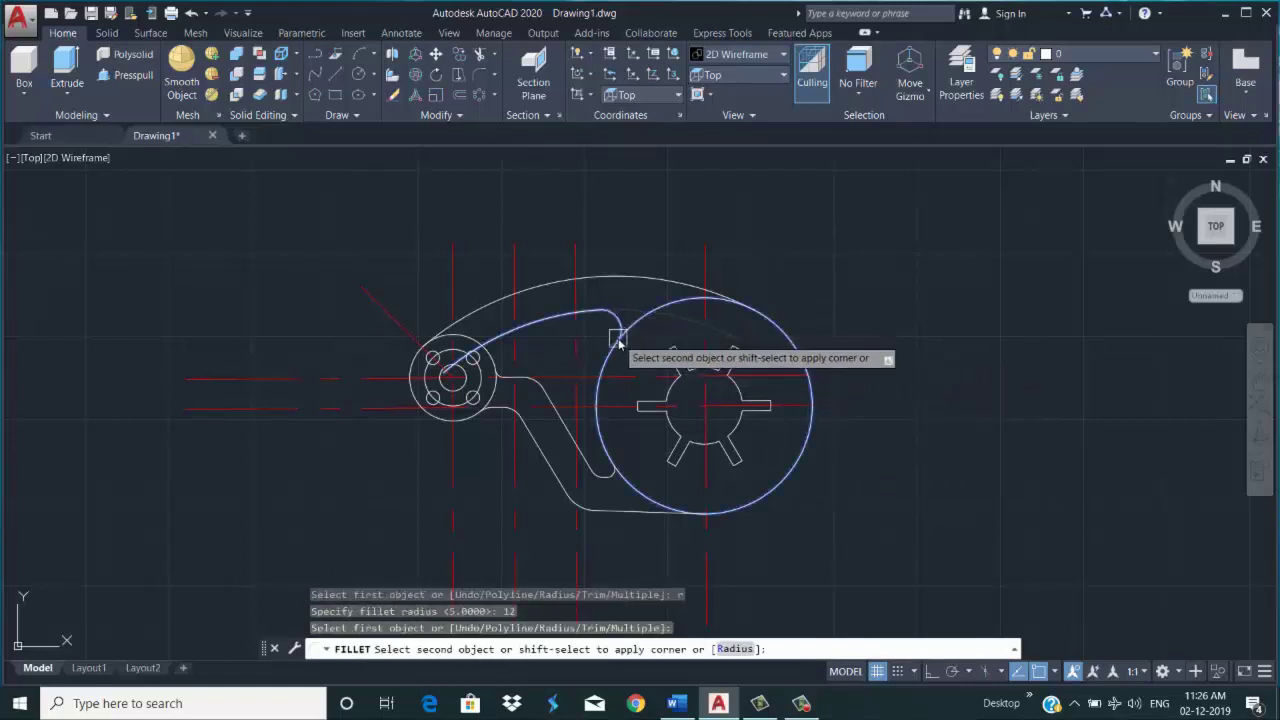
left_click(608, 358)
Fillet the inner arc to the boss circle with radius 10
type("f")
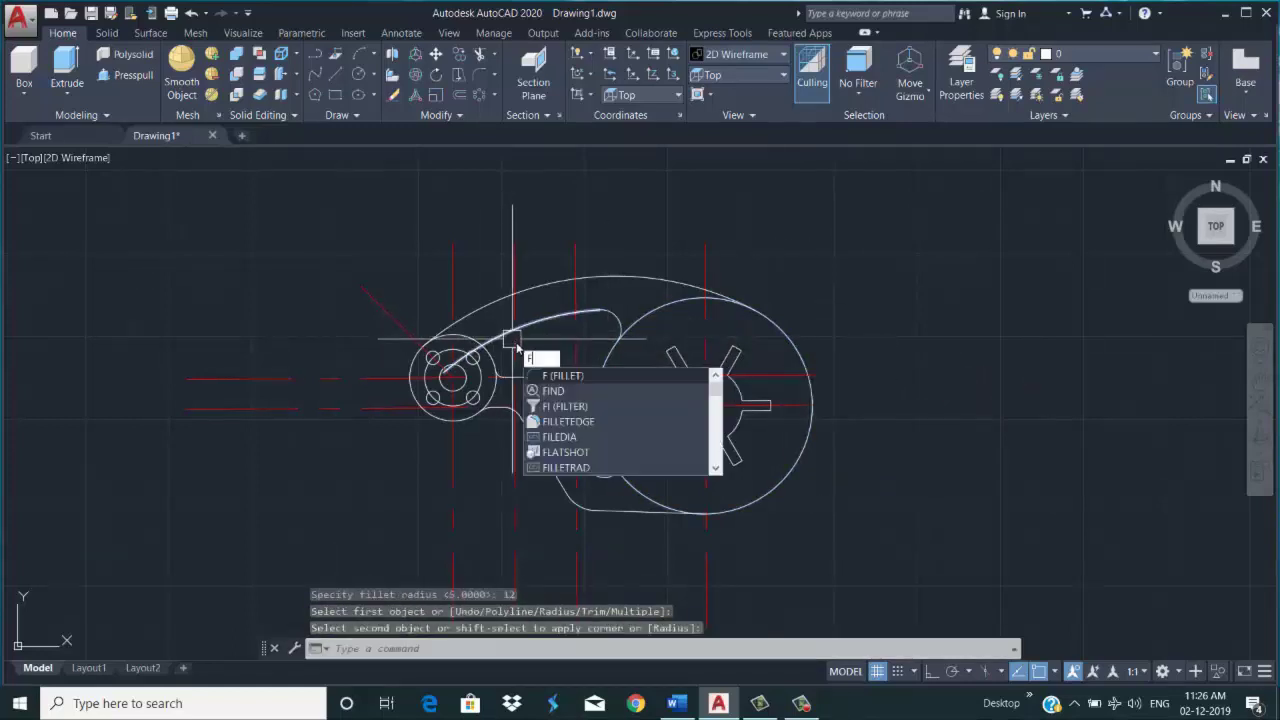
key("Return")
type("r")
key("Return")
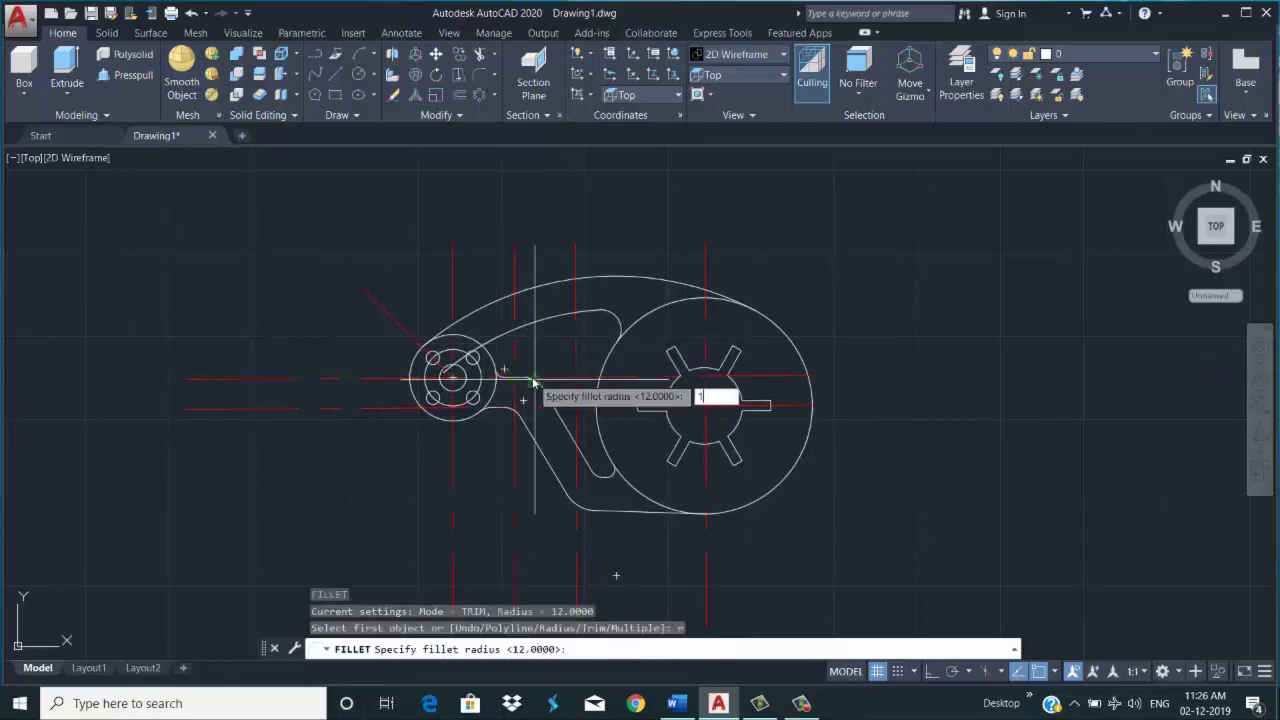
type("0")
key("Return")
left_click(490, 352)
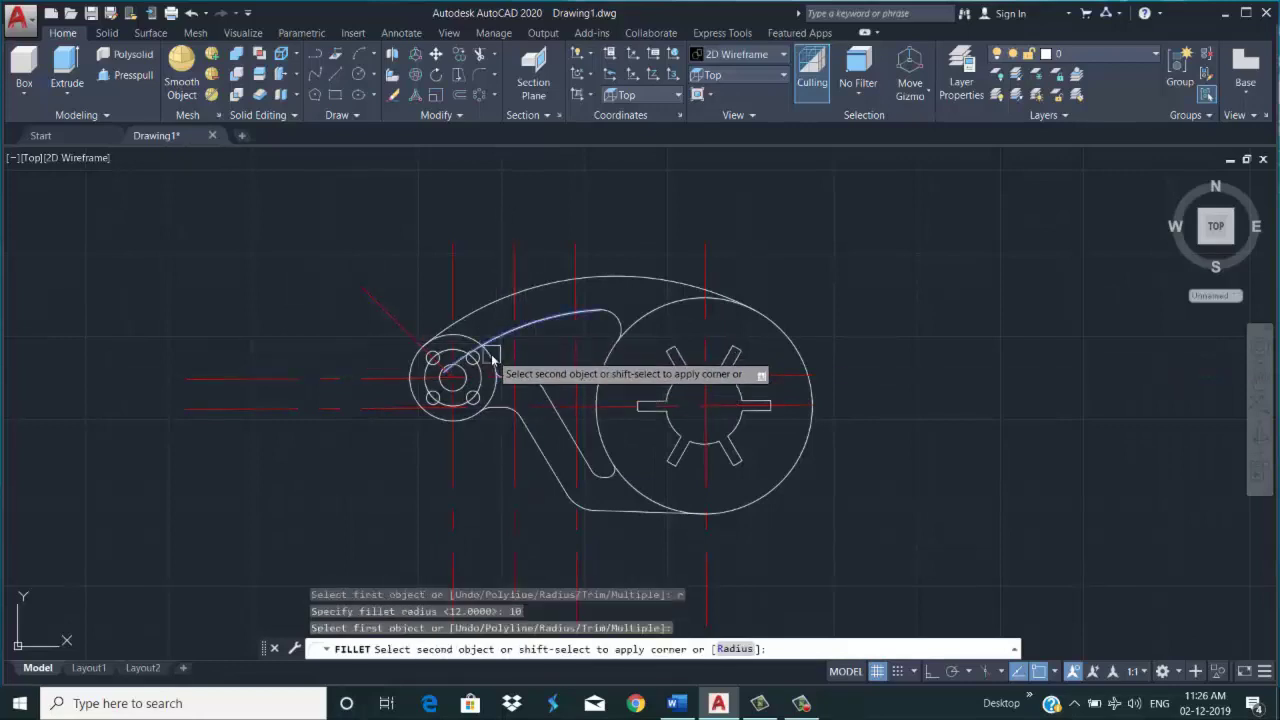
left_click(492, 362)
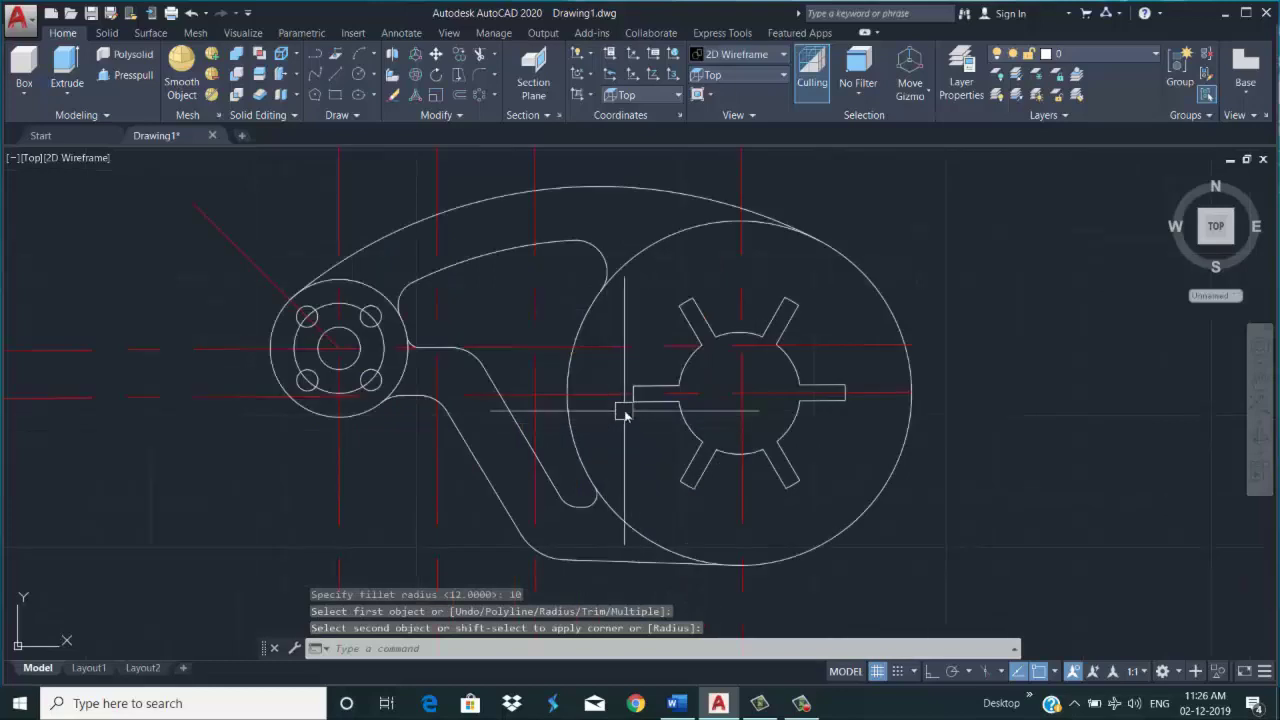
scroll(586, 591, "up", 2)
scroll(586, 571, "down", 3)
scroll(586, 571, "up", 1)
key("Escape")
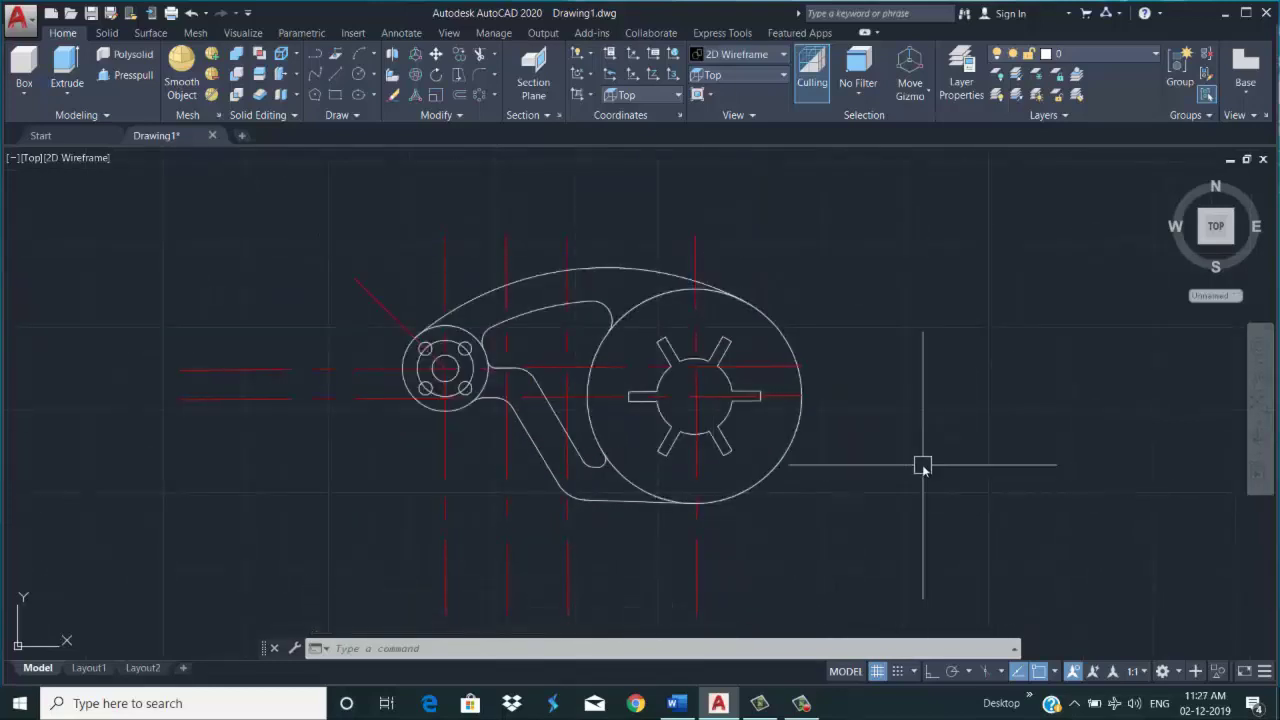
Copy the whole link drawing to the left of the original
scroll(637, 456, "up", 2)
scroll(708, 357, "down", 1)
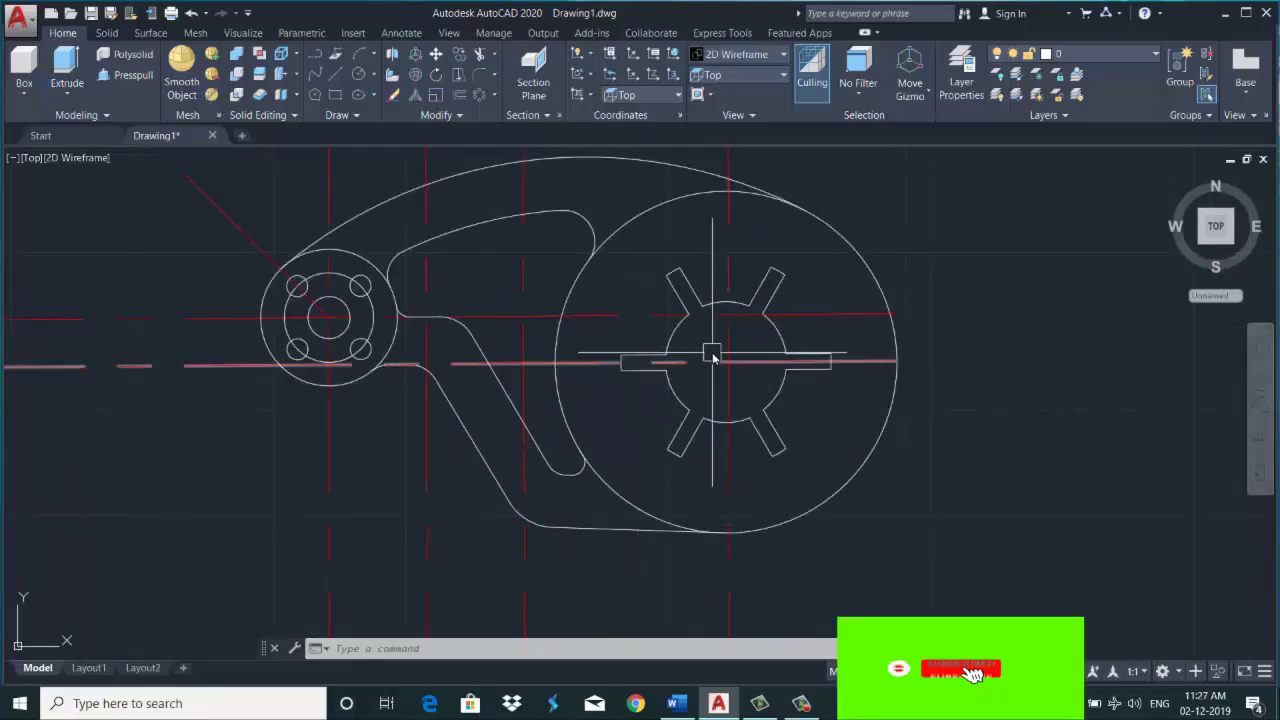
scroll(871, 402, "down", 3)
type("o")
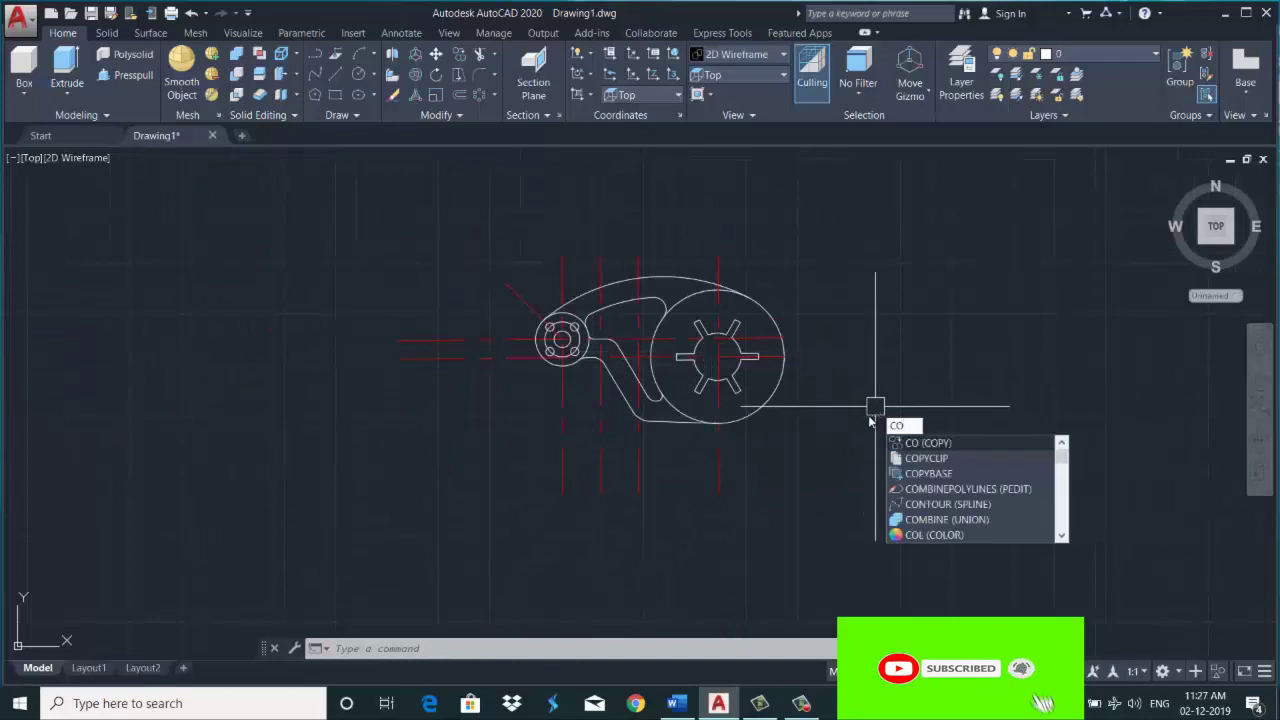
key("Return")
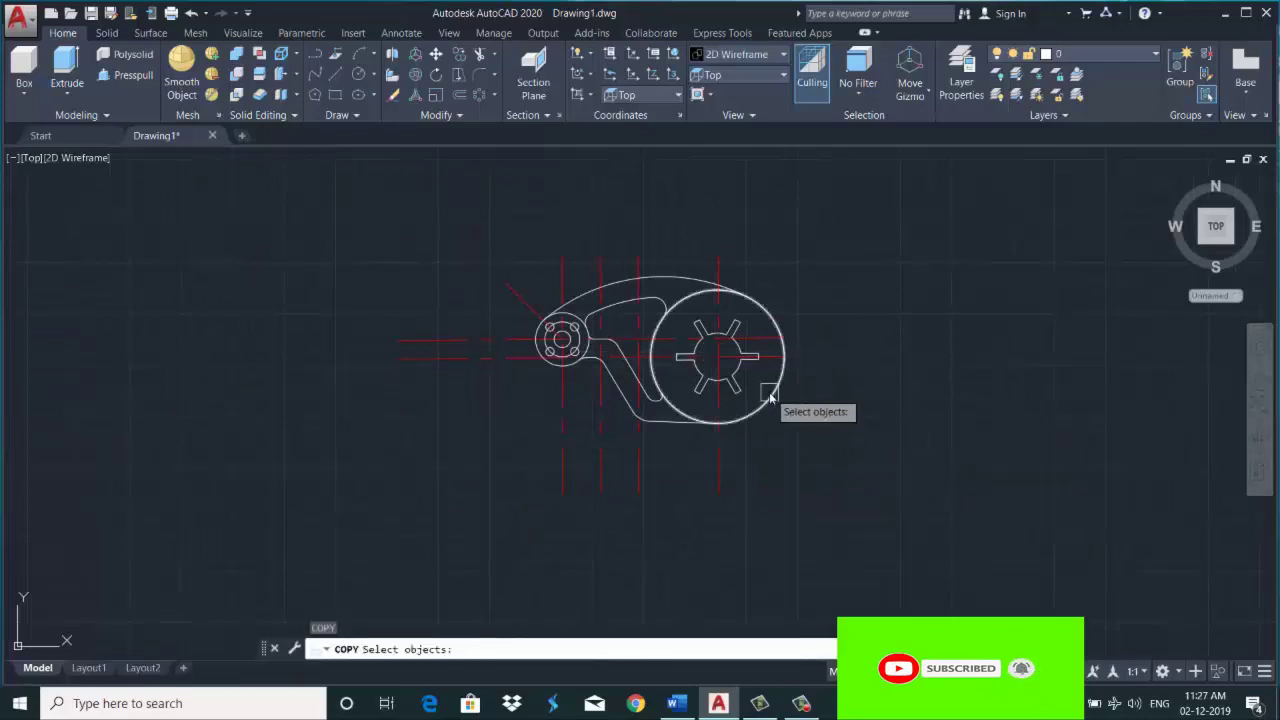
scroll(770, 397, "up", 2)
mouse_move(770, 397)
left_mouse_down()
mouse_move(634, 351)
mouse_move(760, 397)
left_mouse_up()
key("Escape")
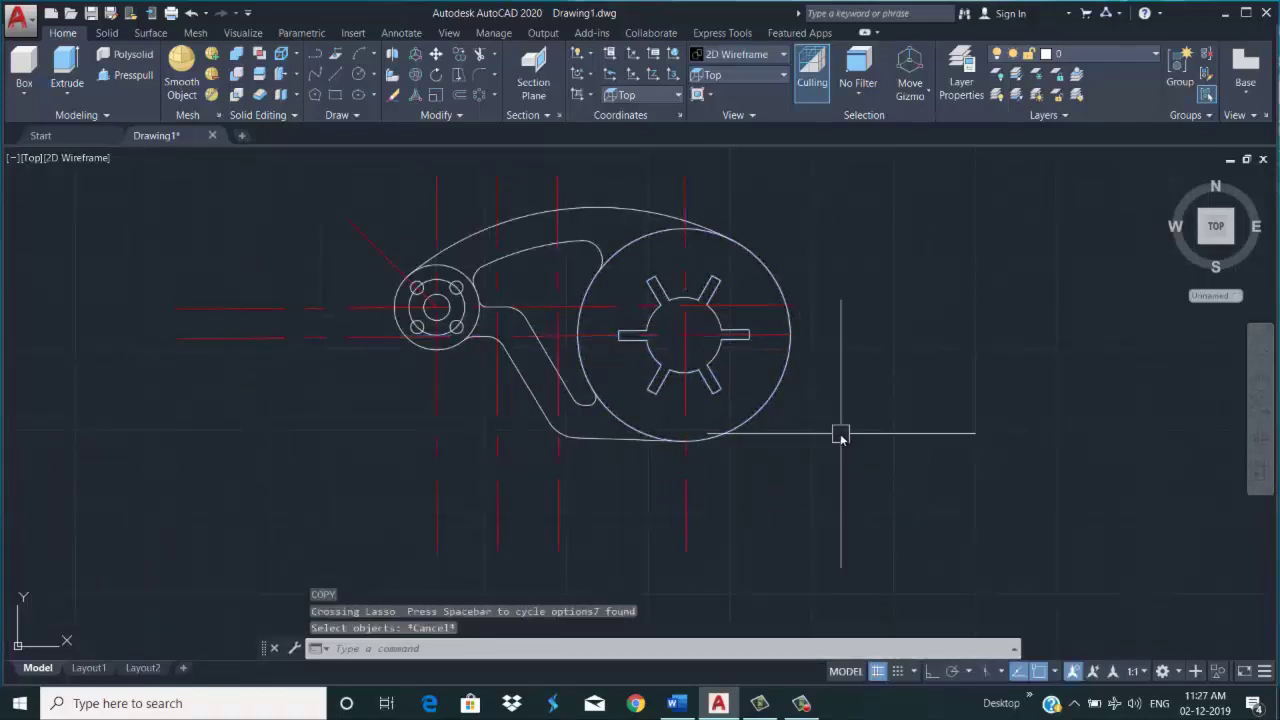
type("co")
key("Return")
mouse_move(828, 437)
left_mouse_down()
mouse_move(878, 490)
mouse_move(424, 331)
left_mouse_up()
scroll(926, 413, "down", 2)
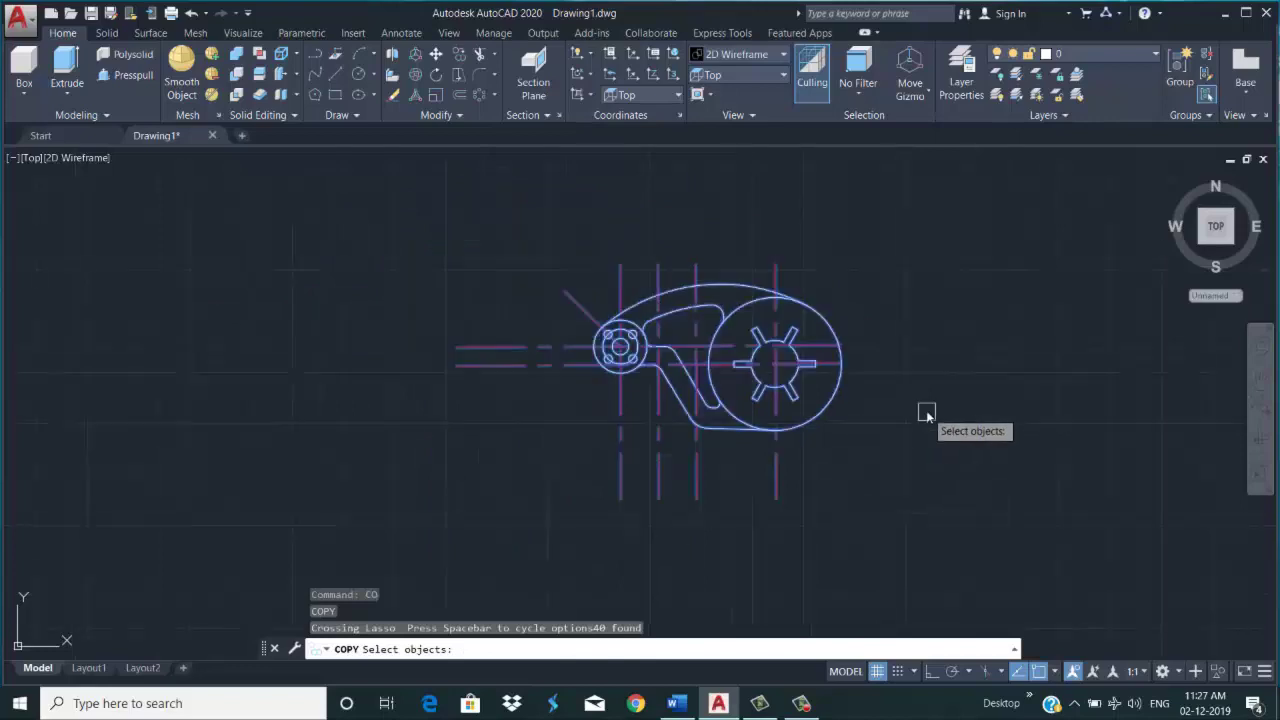
key("Return")
left_click(709, 364)
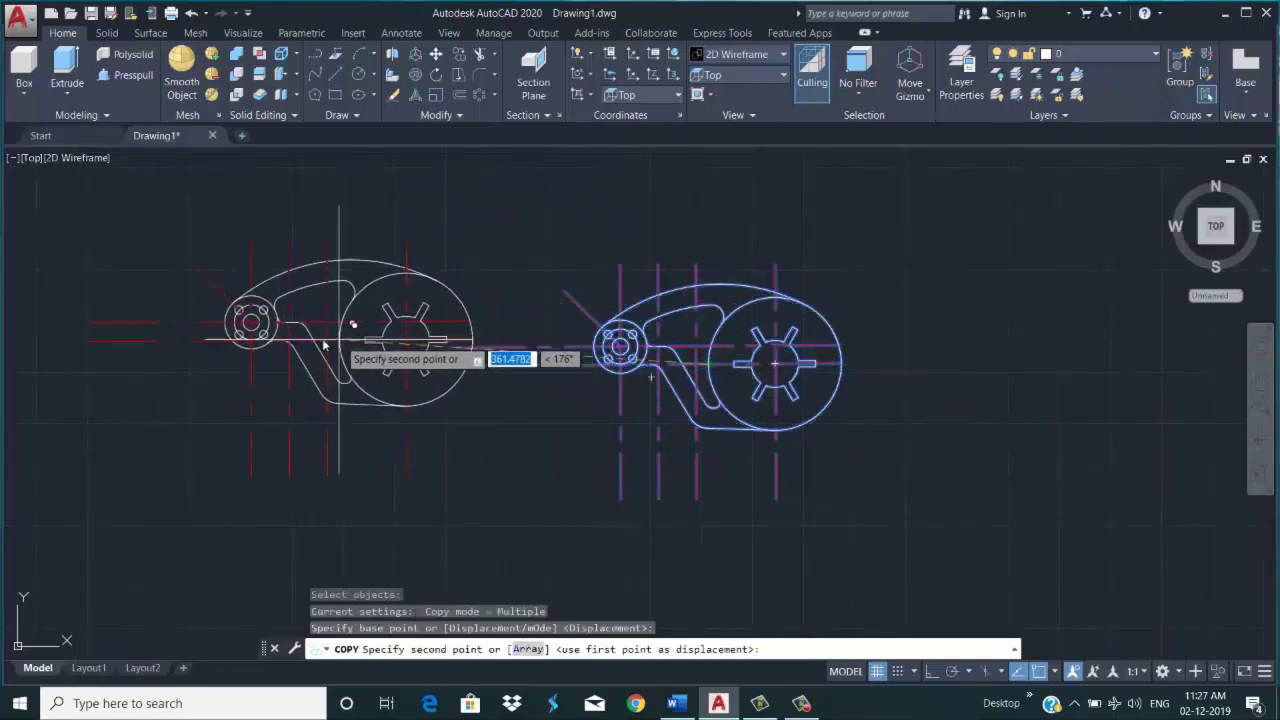
left_click(277, 365)
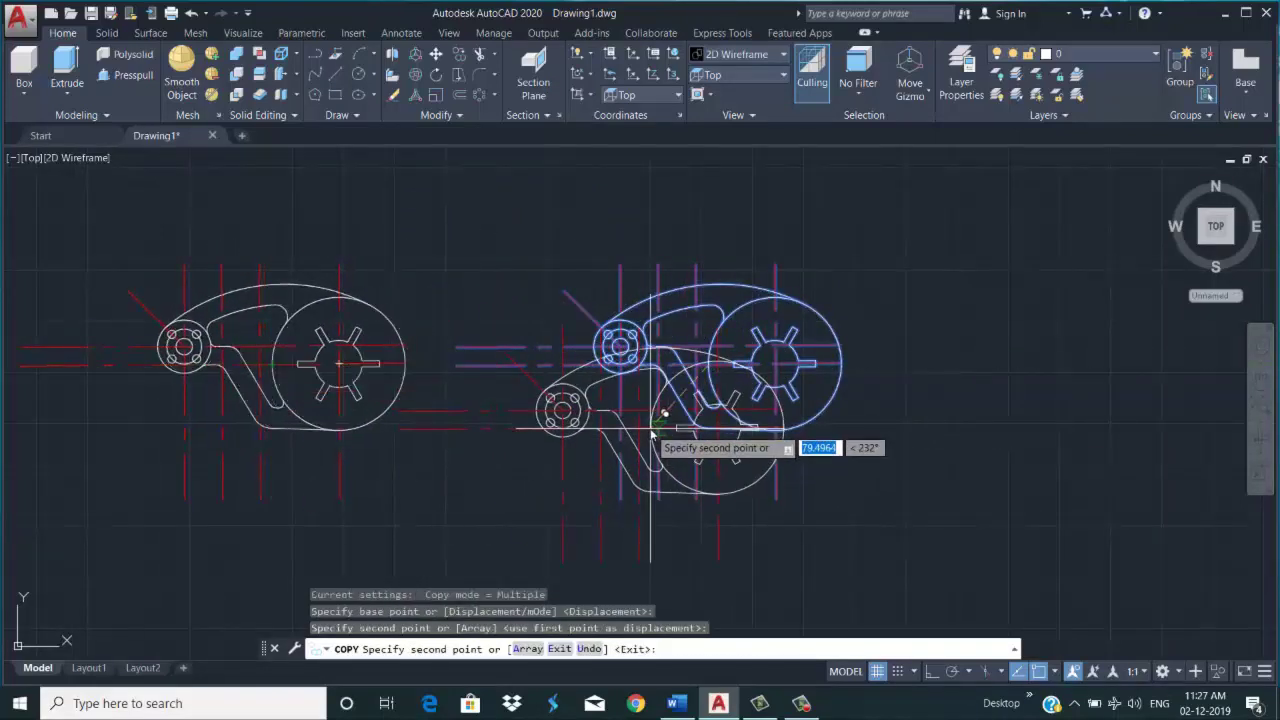
key("Return")
Erase the seven centre lines from the left copy
scroll(500, 423, "down", 3)
scroll(820, 457, "up", 3)
scroll(727, 430, "up", 2)
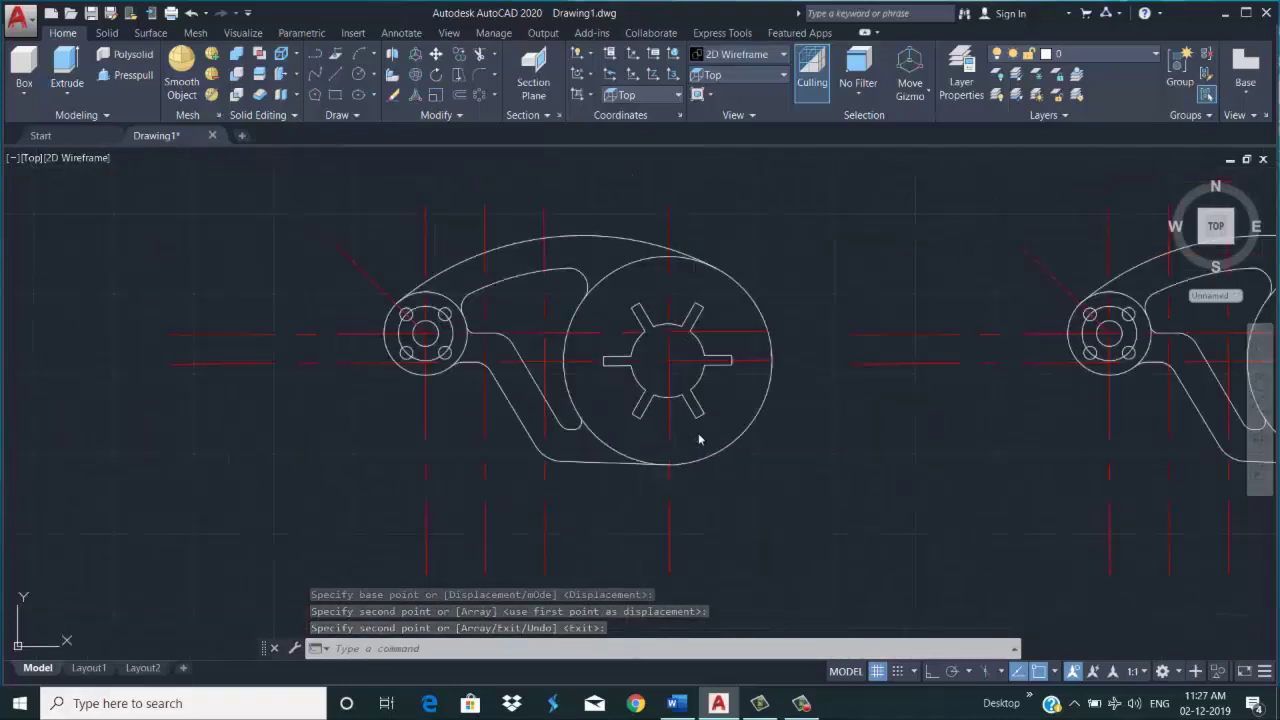
left_click(669, 460)
left_click(544, 490)
left_click(485, 470)
left_click(425, 470)
left_click(357, 363)
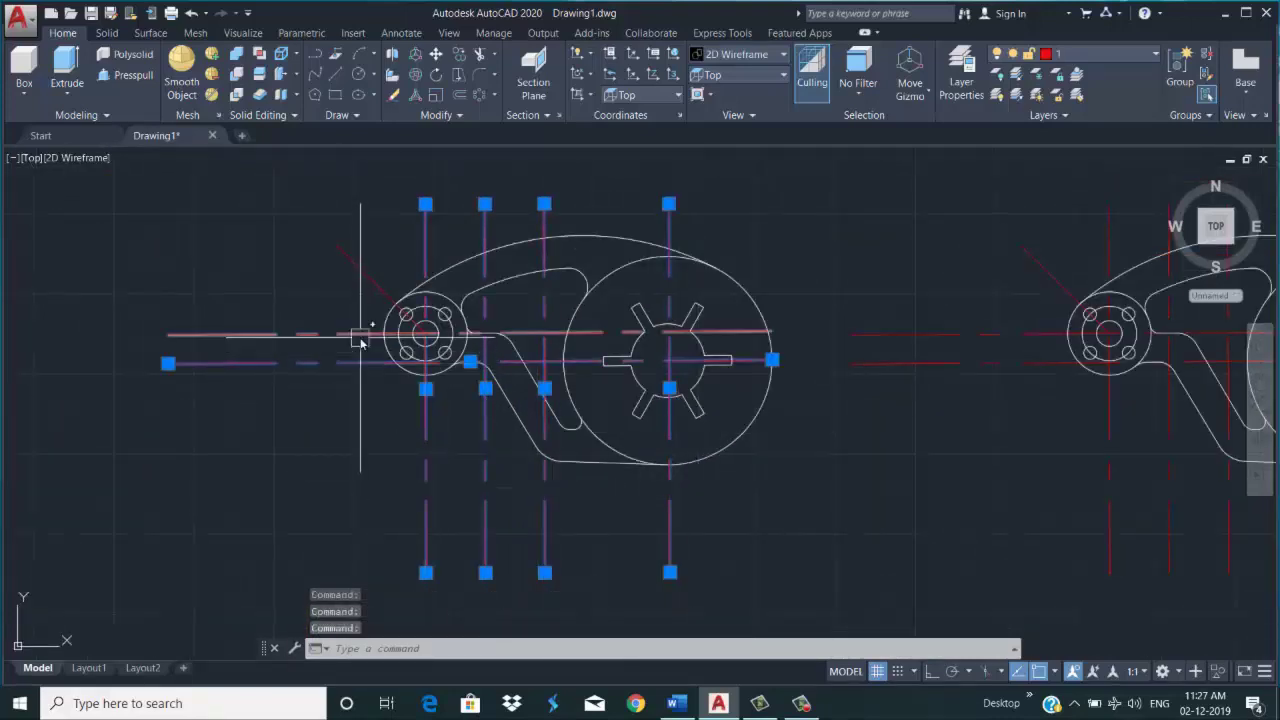
left_click(357, 335)
left_click(385, 292)
right_click(790, 70)
left_click(845, 162)
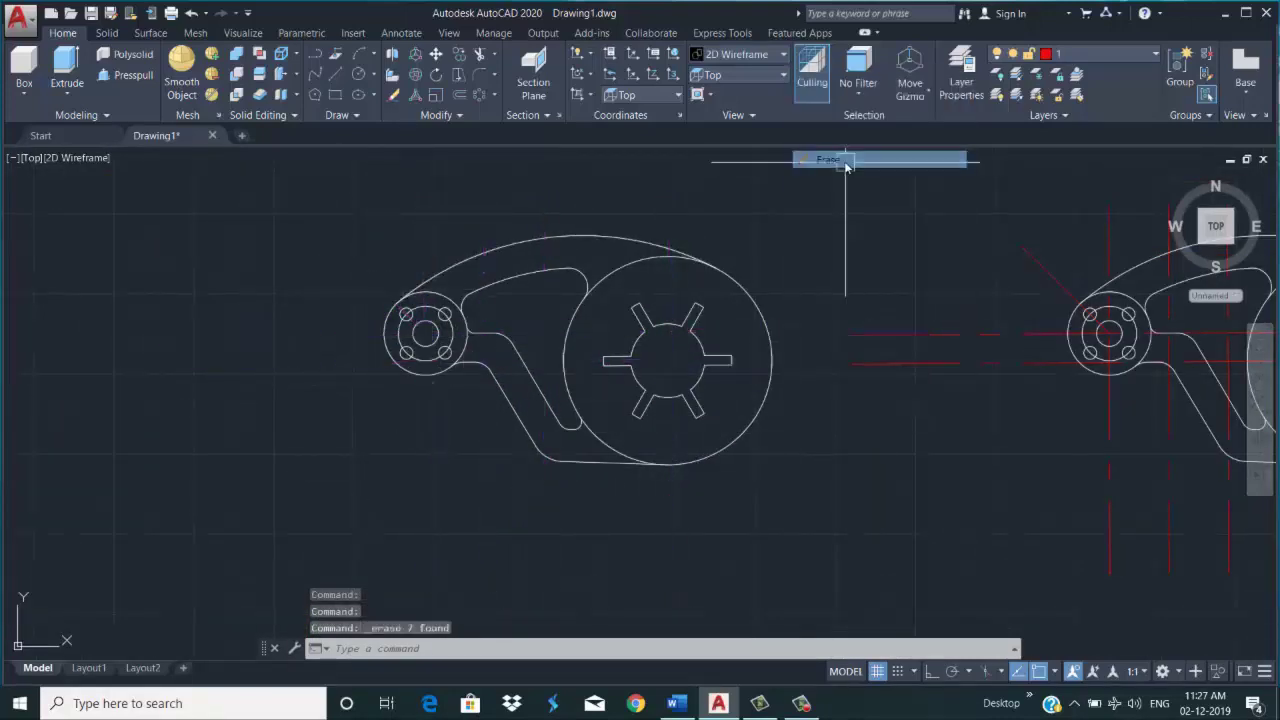
Preview the parts from SW Isometric in the Shaded visual style
left_click(783, 75)
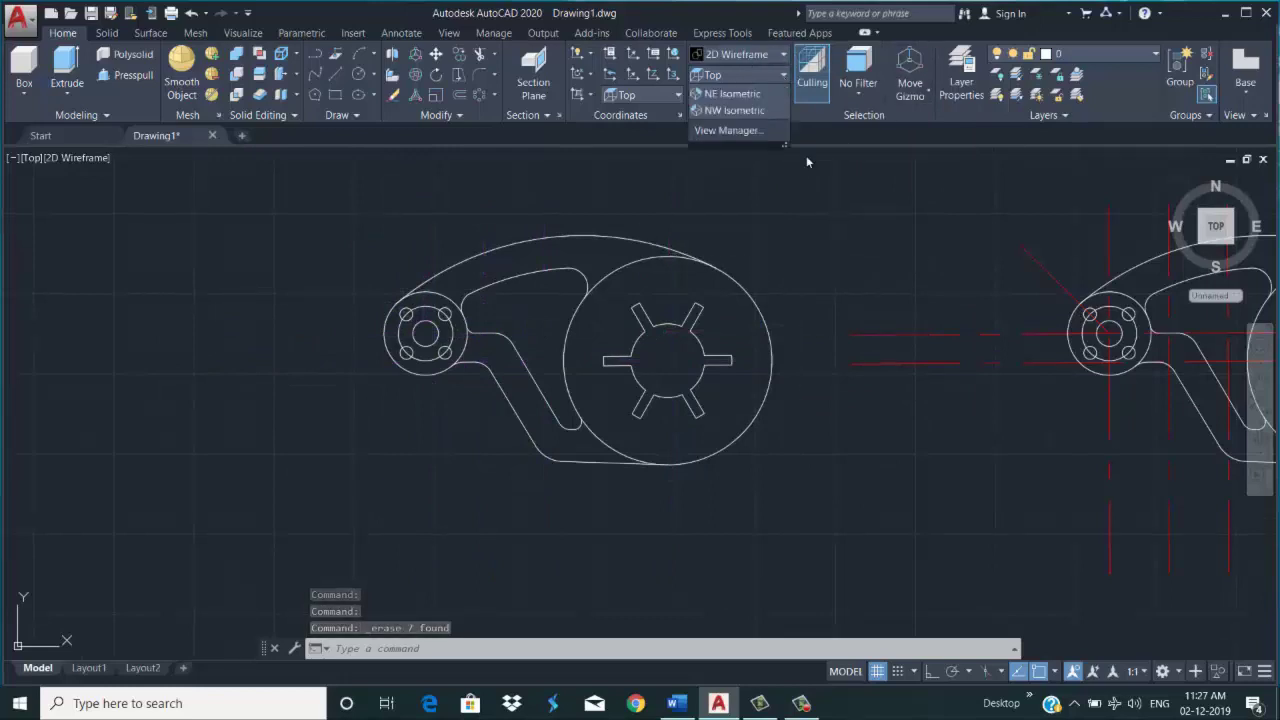
left_click(740, 190)
left_click(783, 54)
left_click(736, 155)
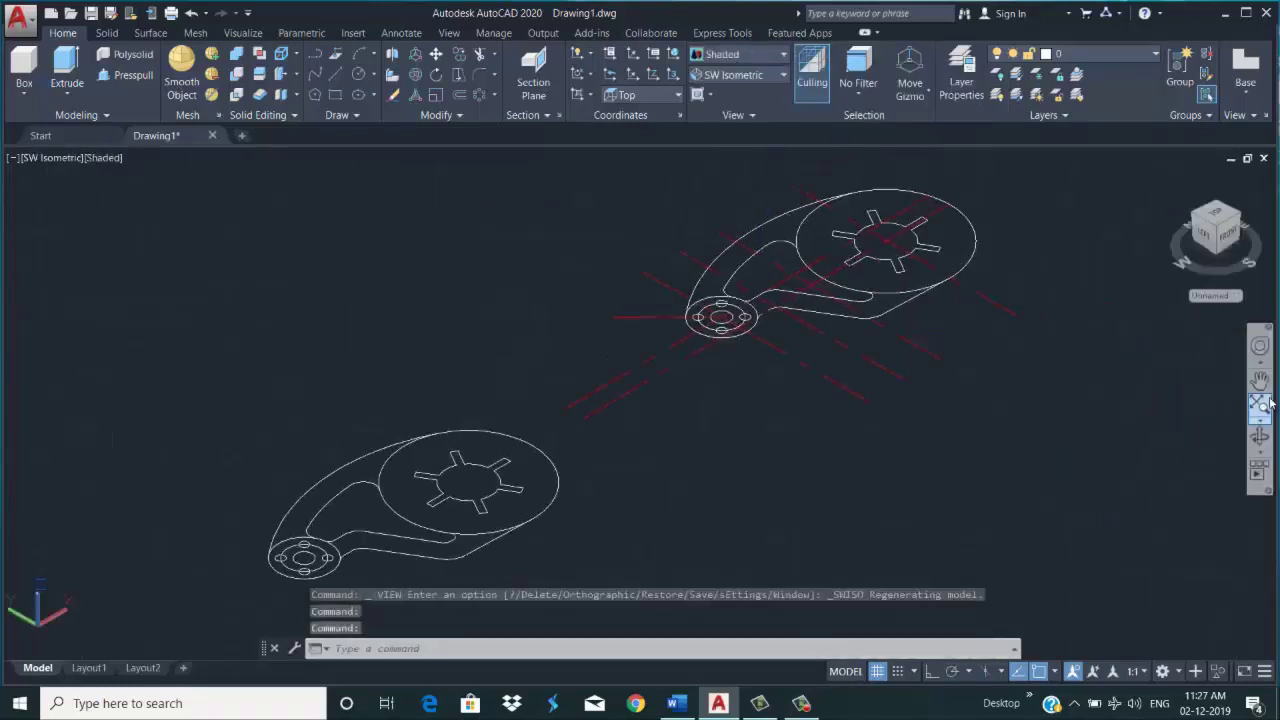
left_click(1257, 382)
Return the display to 2D Wireframe and the Top view
left_click(783, 54)
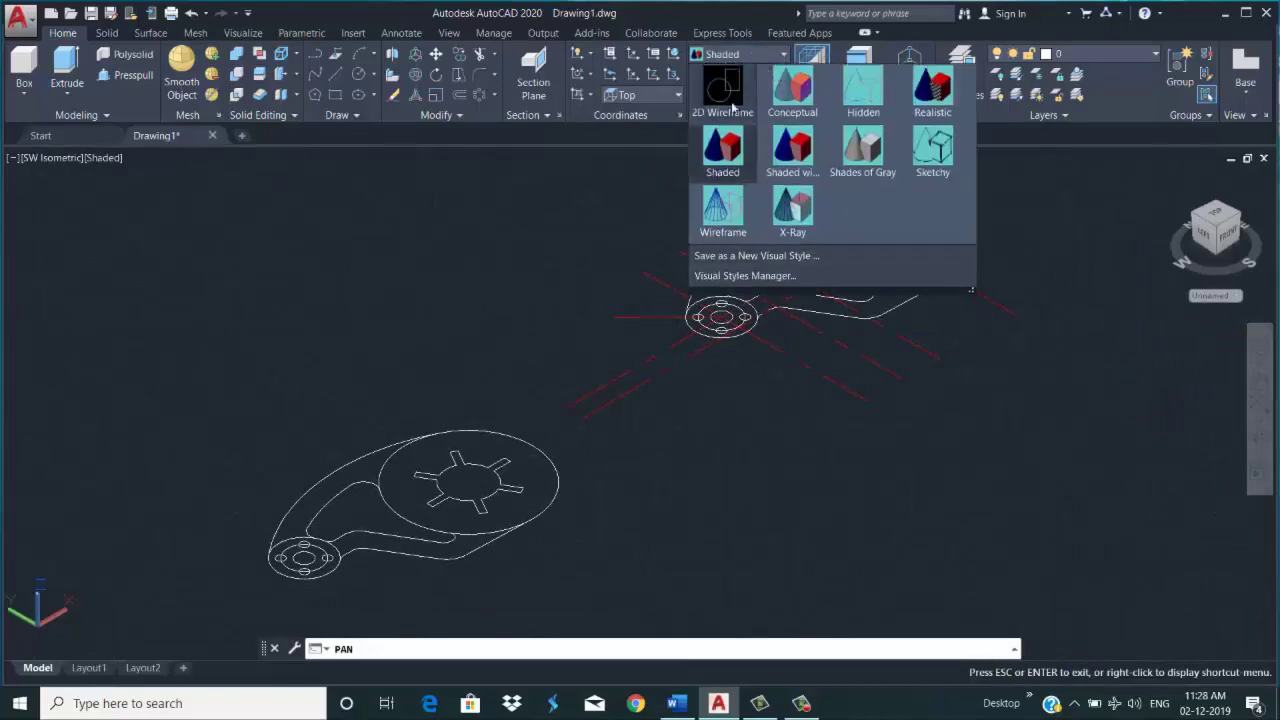
left_click(720, 85)
left_click(783, 75)
left_click(735, 92)
scroll(663, 309, "down", 3)
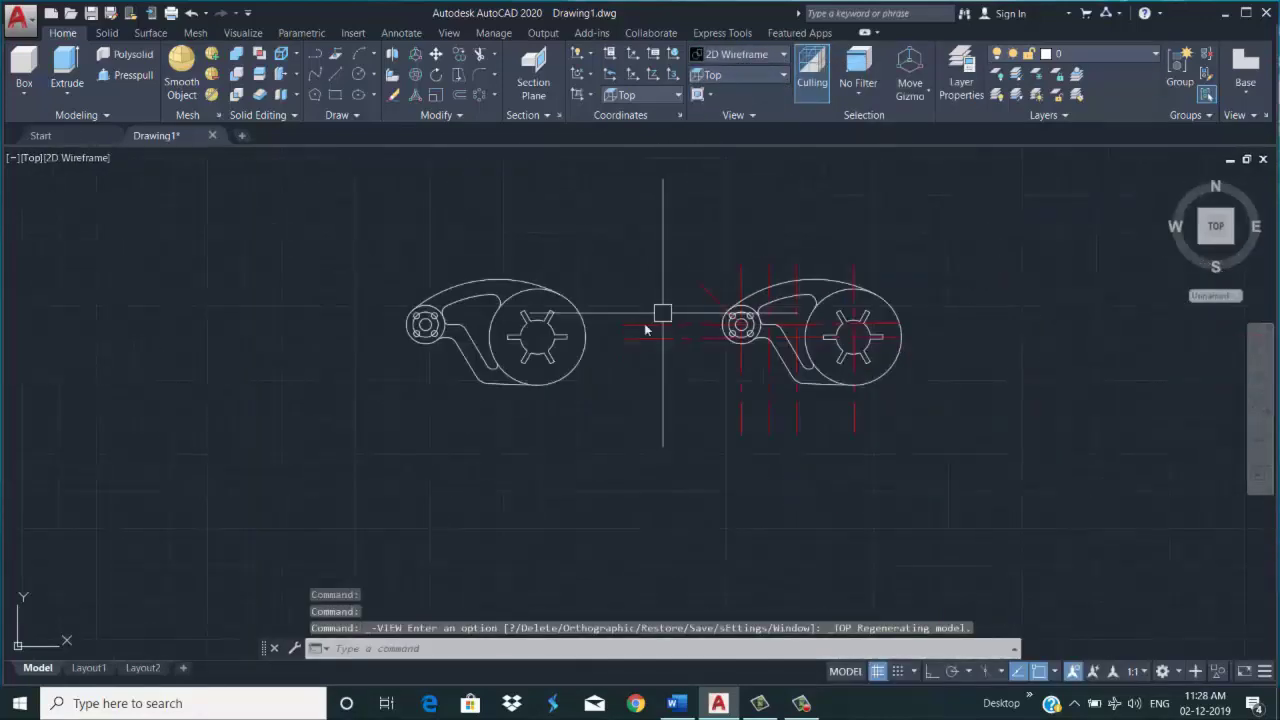
scroll(480, 331, "up", 2)
Trim away the hub circle's top arc inside the profile, undoing an earlier mistaken trim
scroll(588, 255, "up", 2)
type("r")
key("Return")
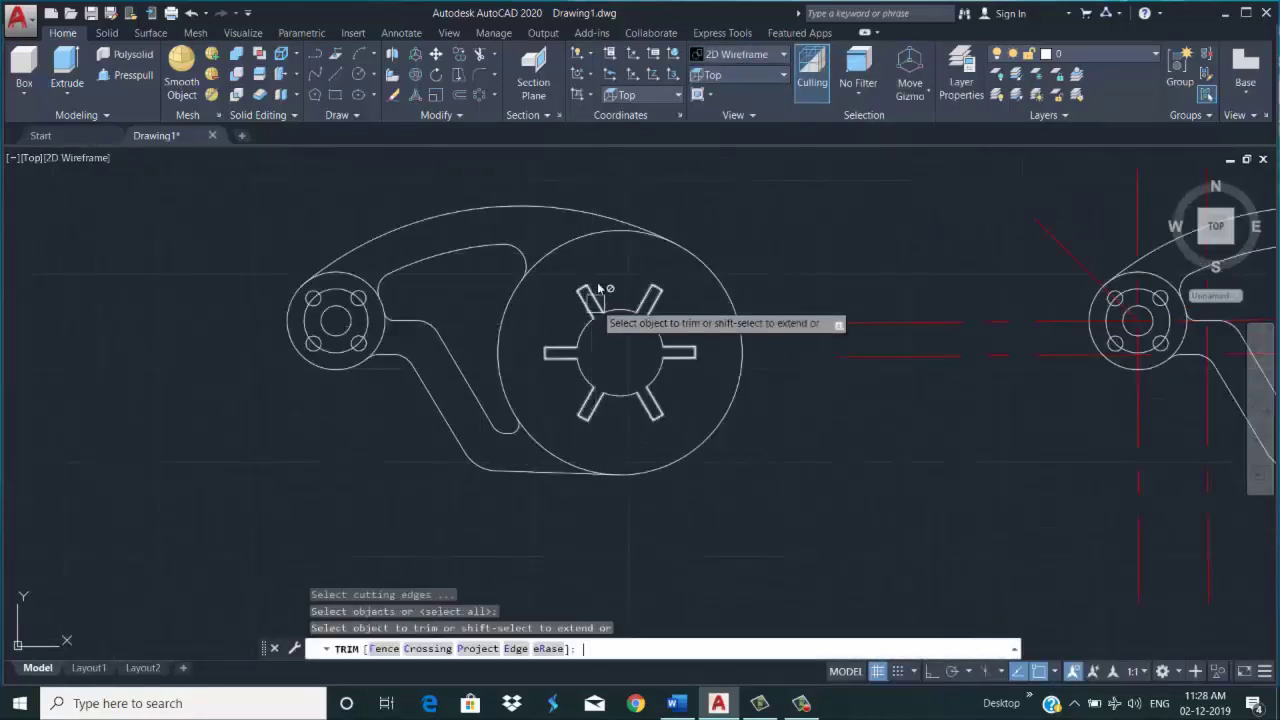
left_click(402, 352)
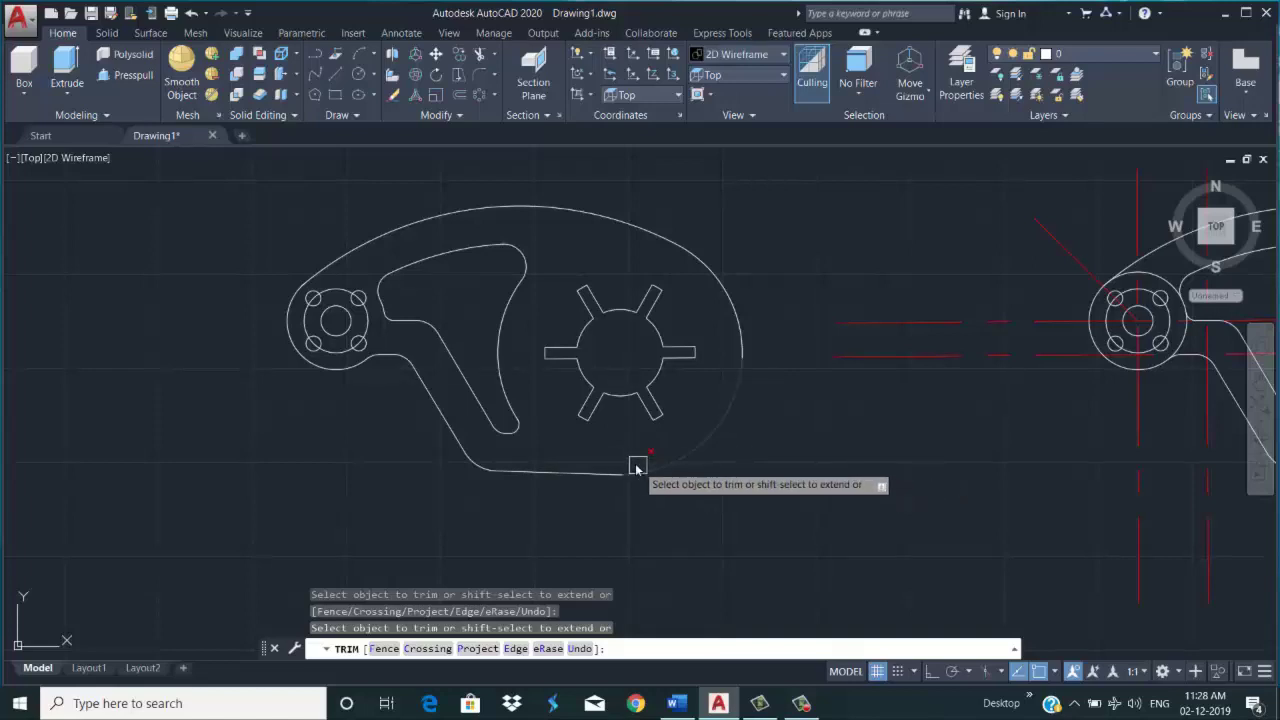
key("Escape")
key("ctrl+z")
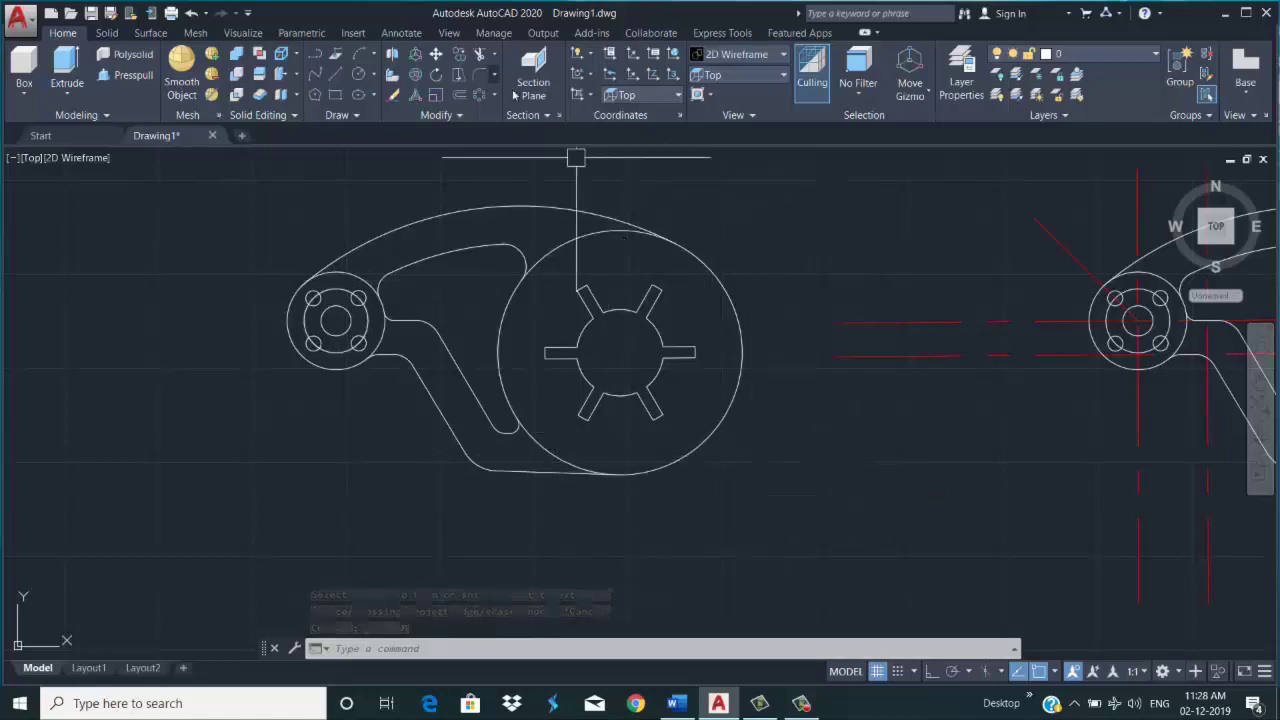
type("TR")
key("Return")
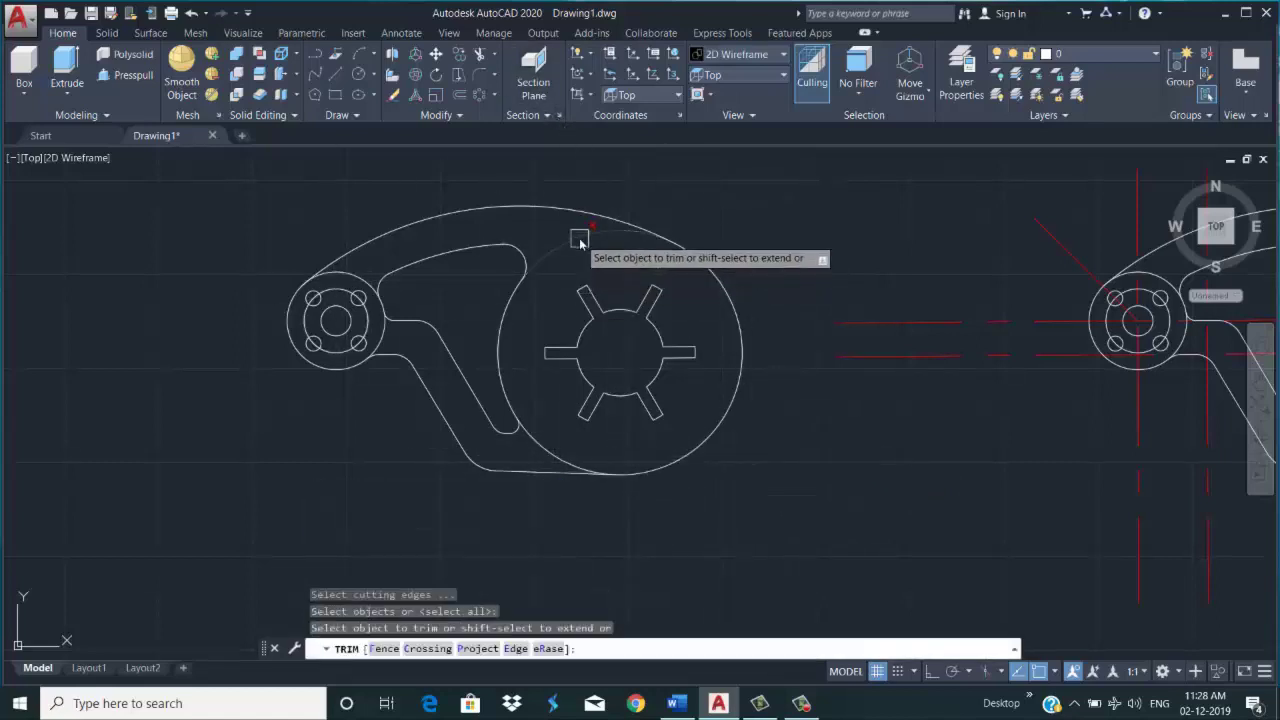
left_click(577, 238)
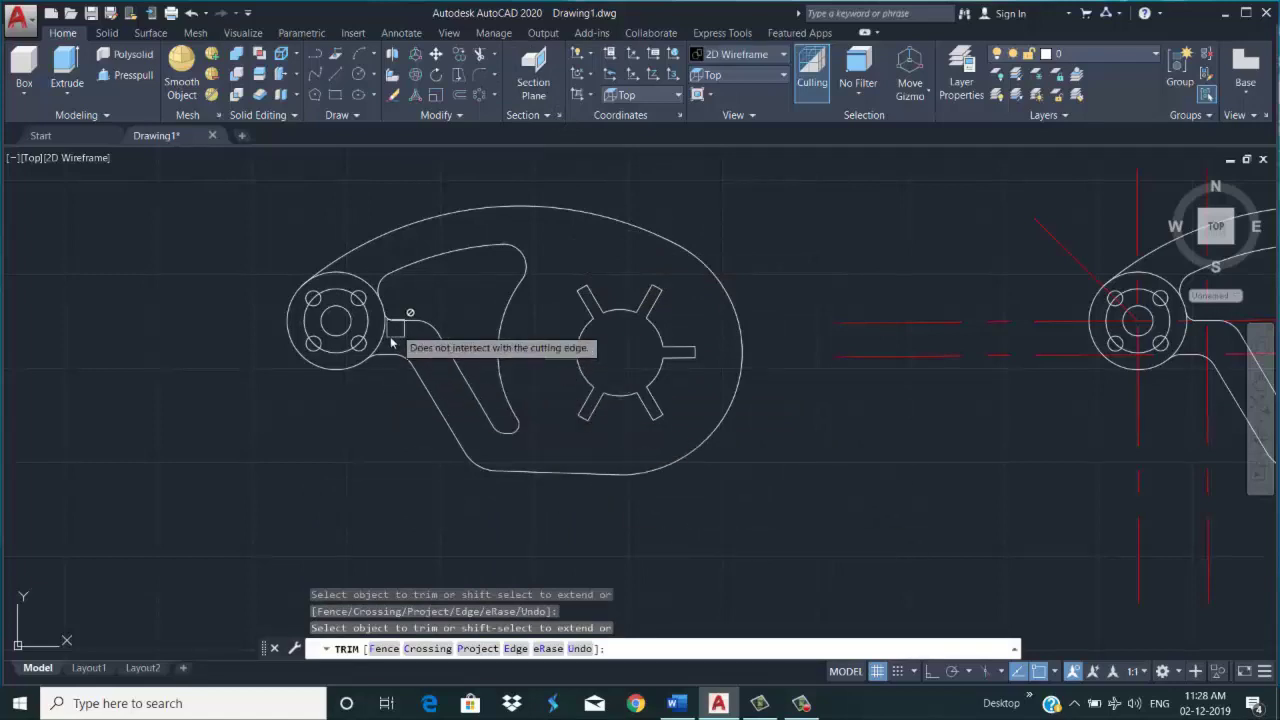
key("Return")
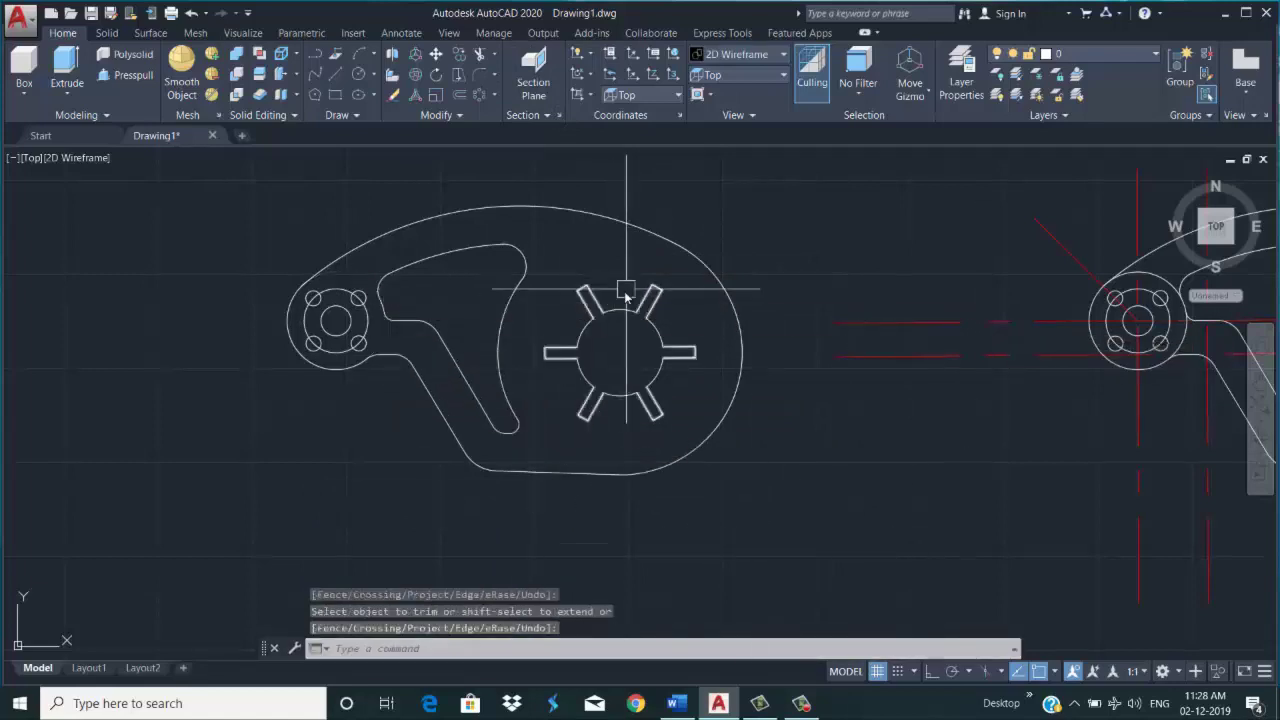
Join the outer outline arcs, diagonal line and fillet arc into one polyline
left_click(784, 55)
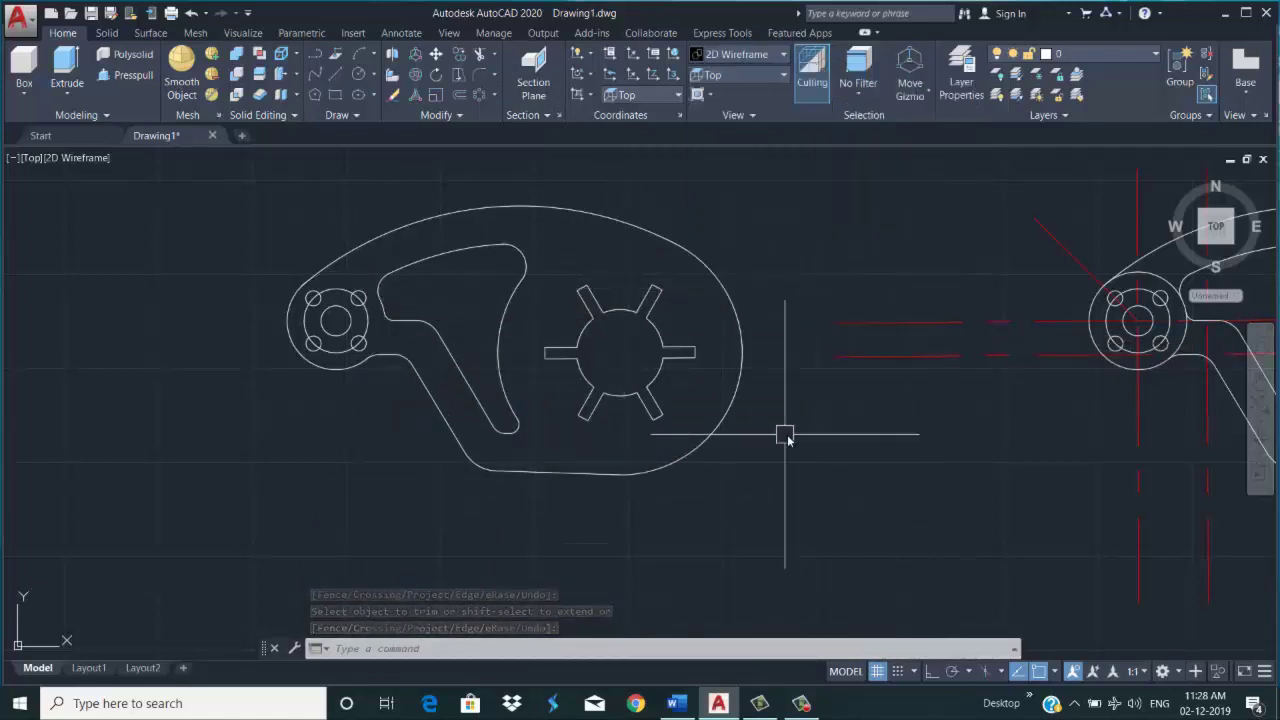
type("j")
key("Return")
left_click(650, 468)
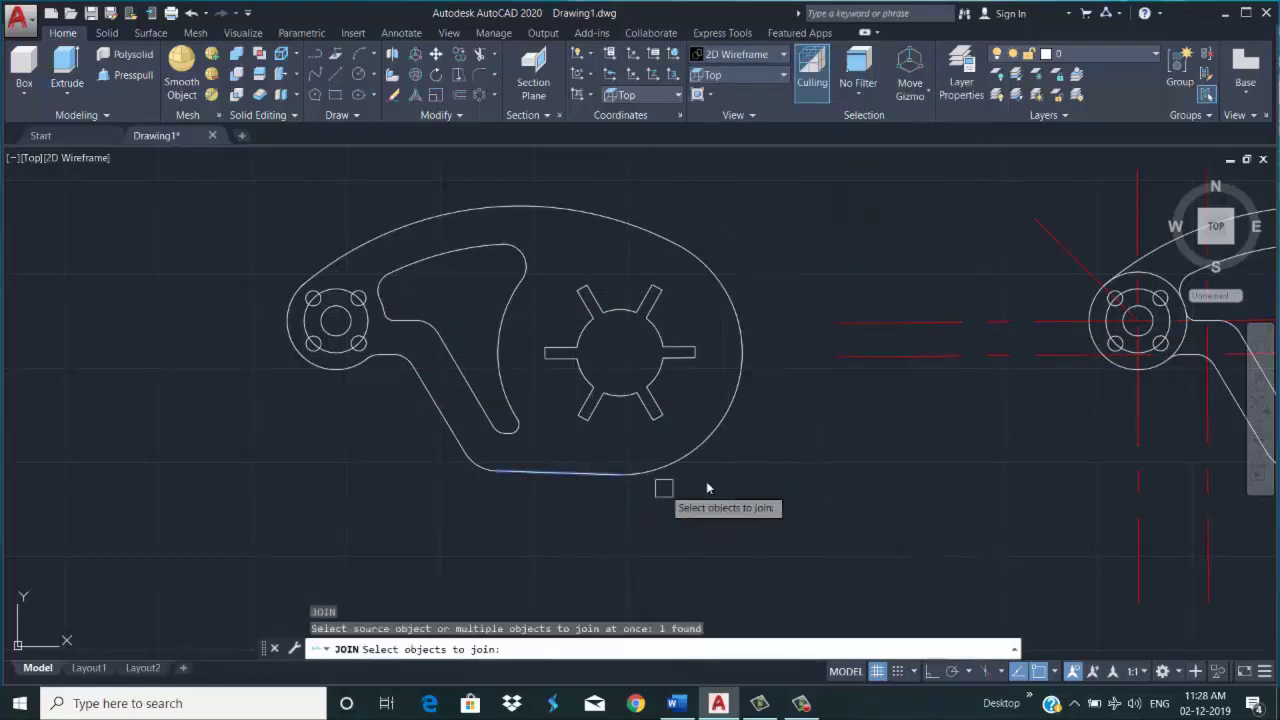
left_click(735, 425)
left_click(560, 212)
left_click(290, 322)
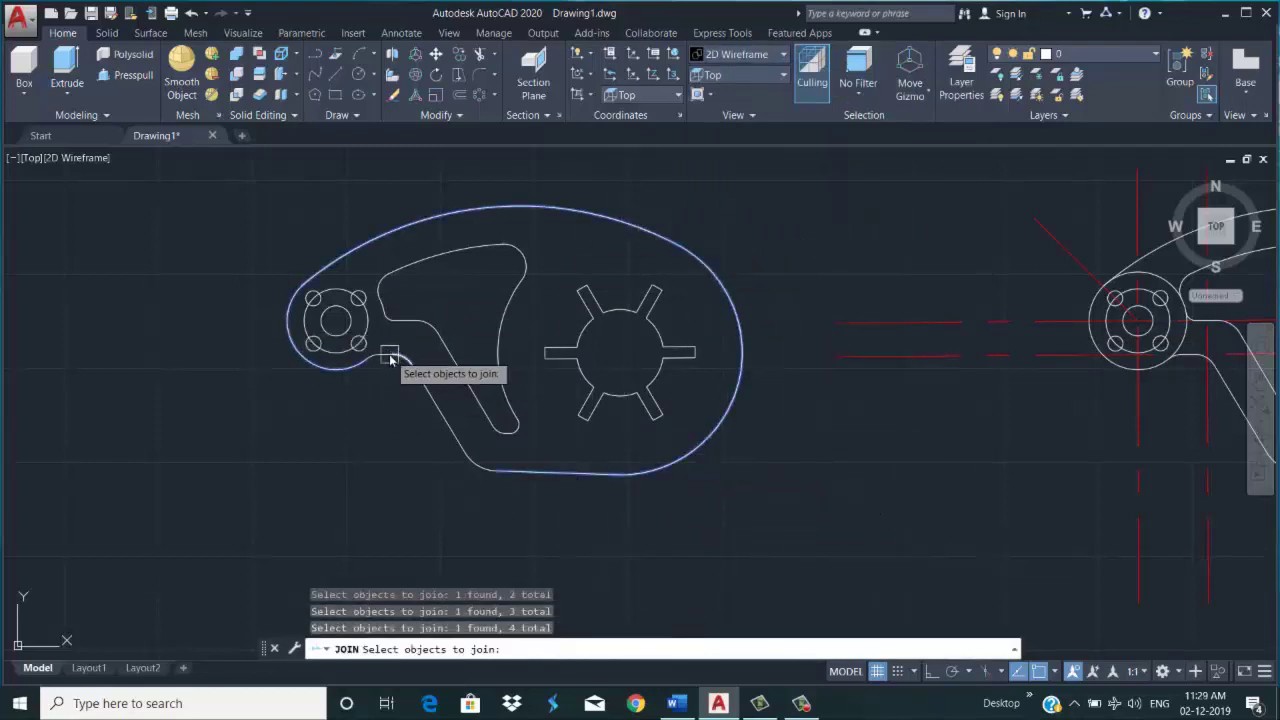
left_click(382, 361)
scroll(362, 366, "up", 3)
left_click(510, 421)
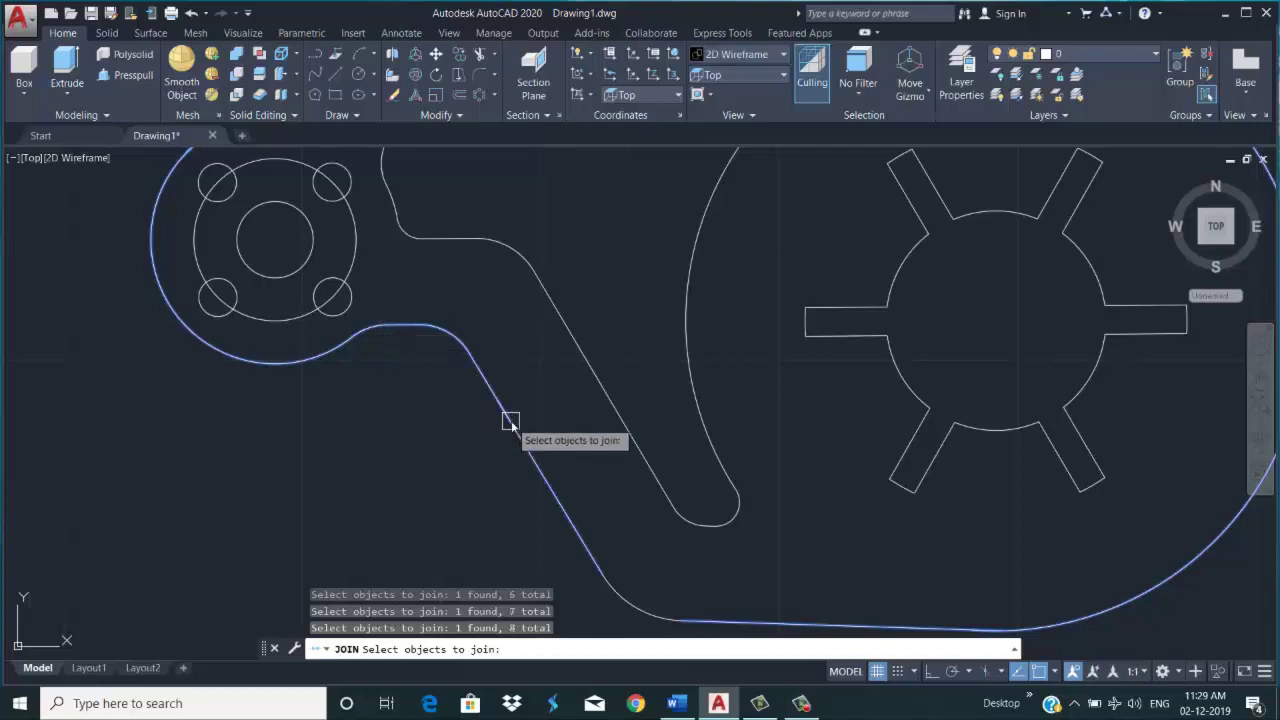
left_click(648, 614)
scroll(655, 613, "down", 3)
key("Return")
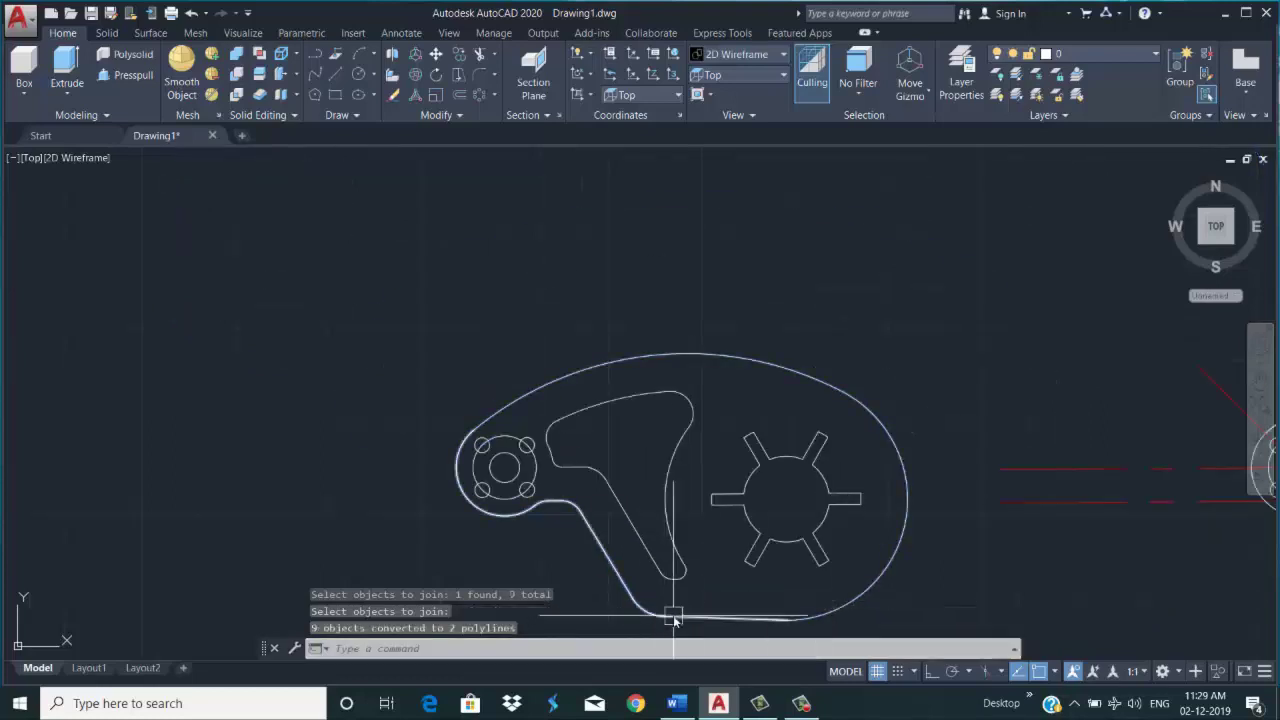
Begin joining the curved slot, selecting its left-side outline segments up to the upper-left corner
scroll(612, 558, "down", 1)
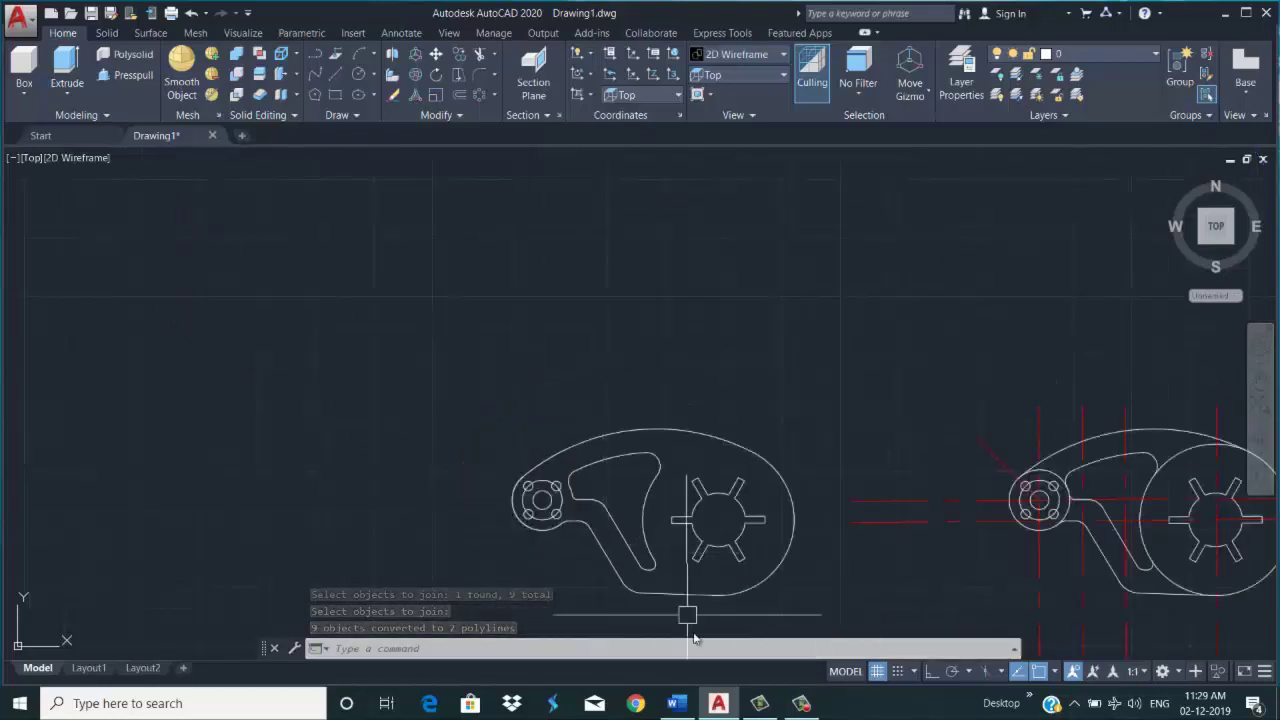
scroll(750, 610, "up", 3)
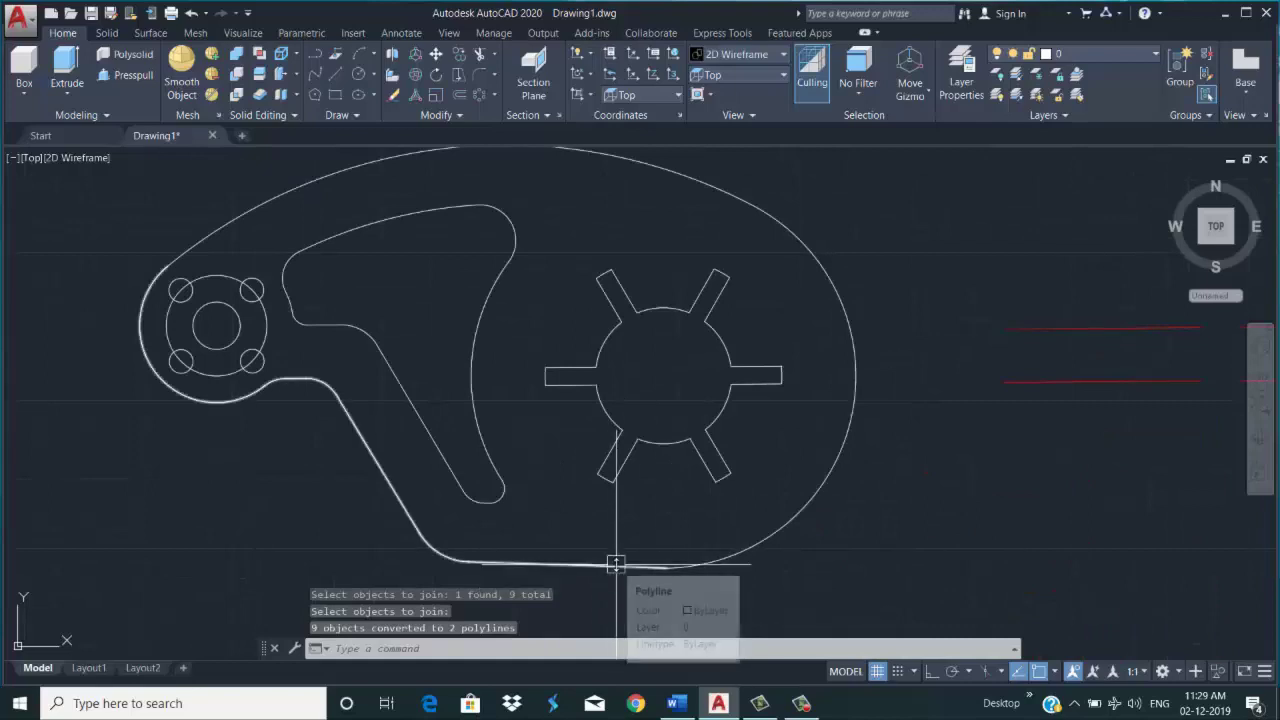
scroll(471, 357, "down", 2)
type("j")
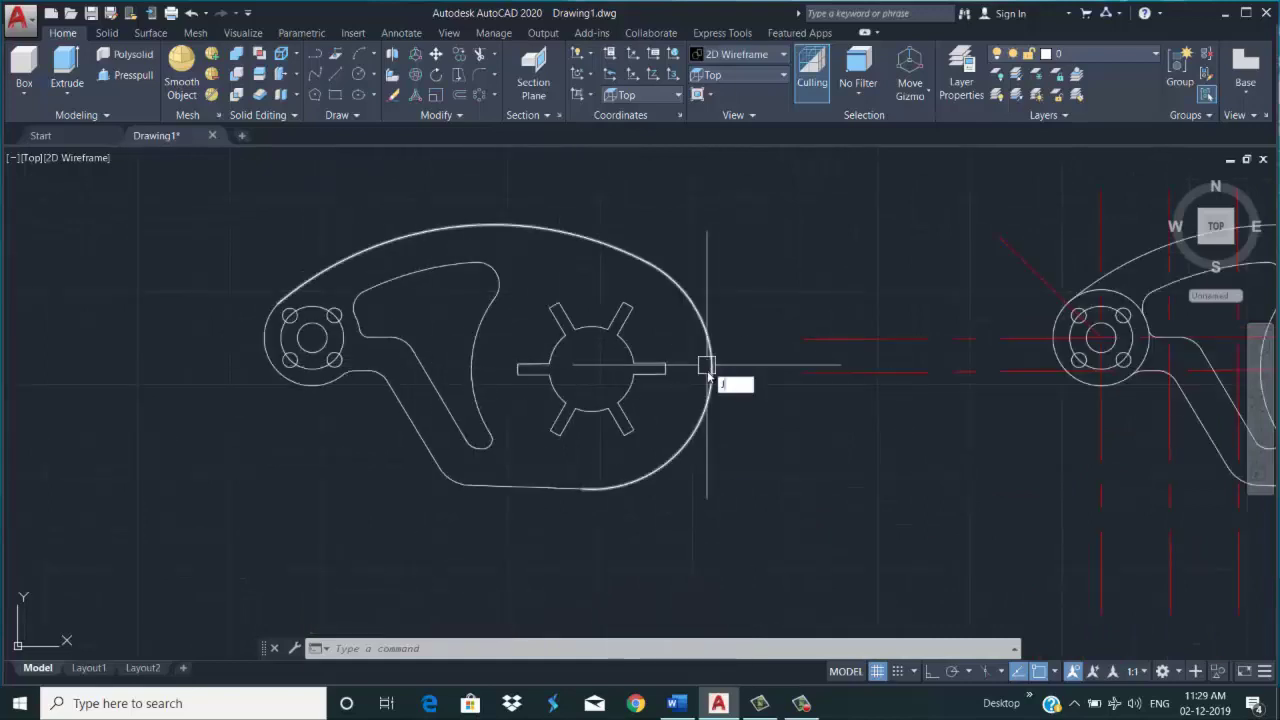
key("Return")
left_click(437, 380)
left_click(389, 346)
left_click(366, 328)
left_click(358, 313)
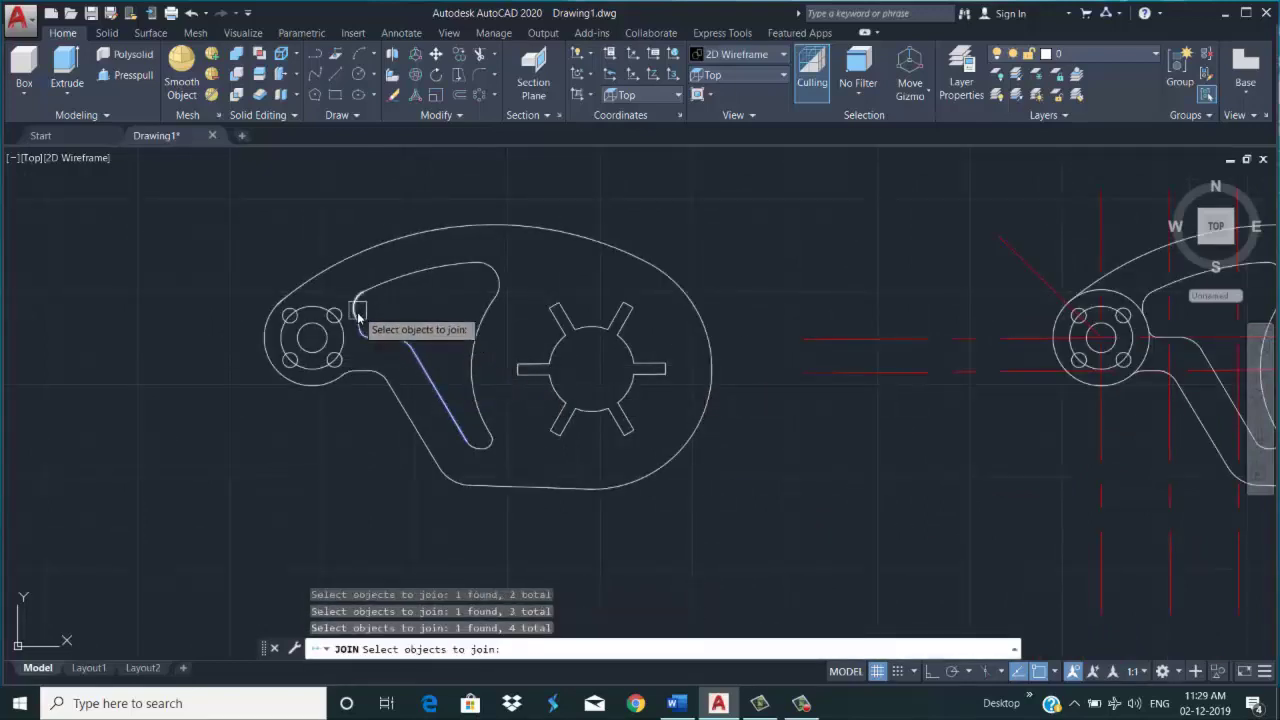
Add the remaining slot segments and bottom arc, completing the slot as one polyline
scroll(360, 320, "up", 2)
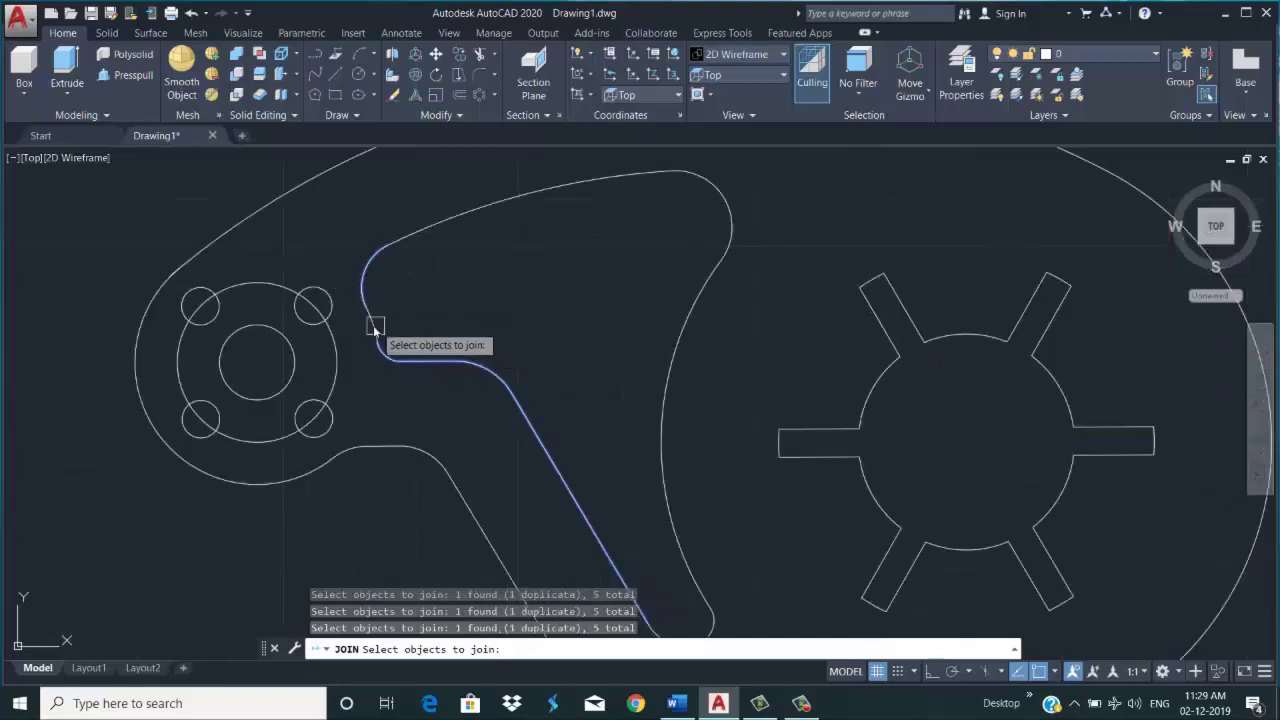
left_click(374, 331)
left_click(437, 234)
left_click(723, 214)
left_click(688, 305)
scroll(701, 530, "down", 2)
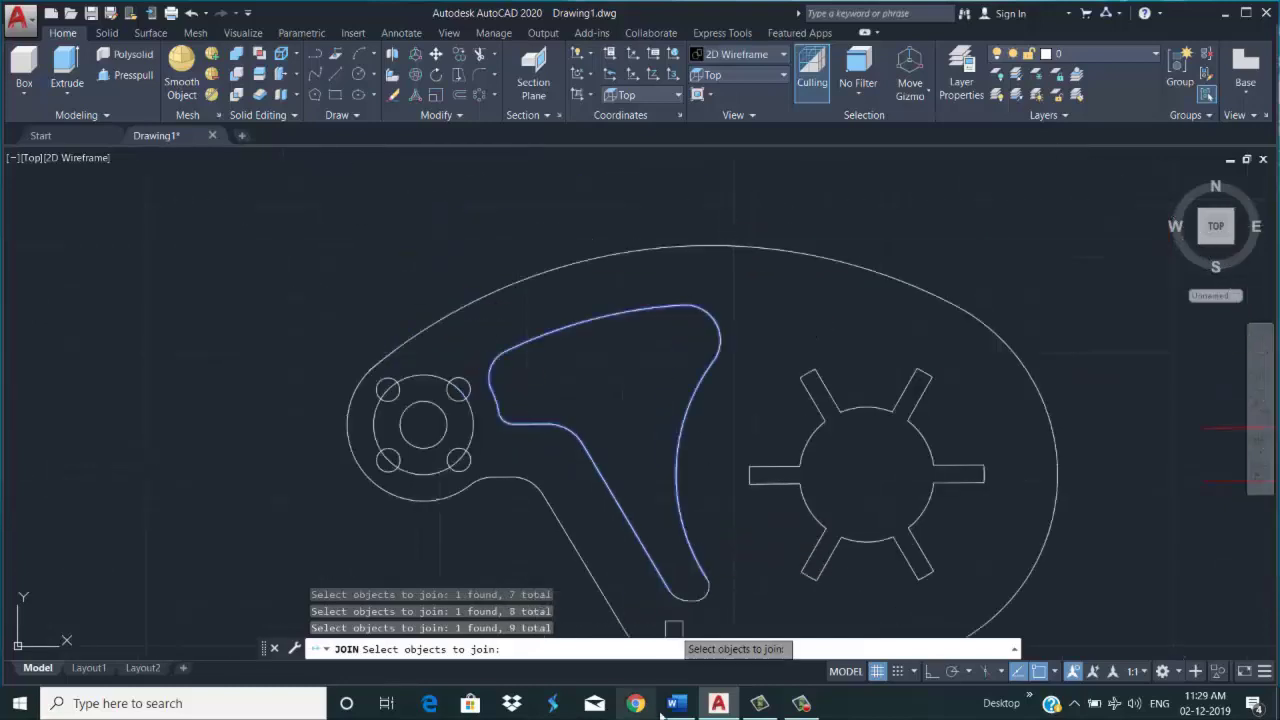
scroll(692, 598, "up", 2)
left_click(689, 591)
scroll(666, 591, "up", 1)
left_click(680, 574)
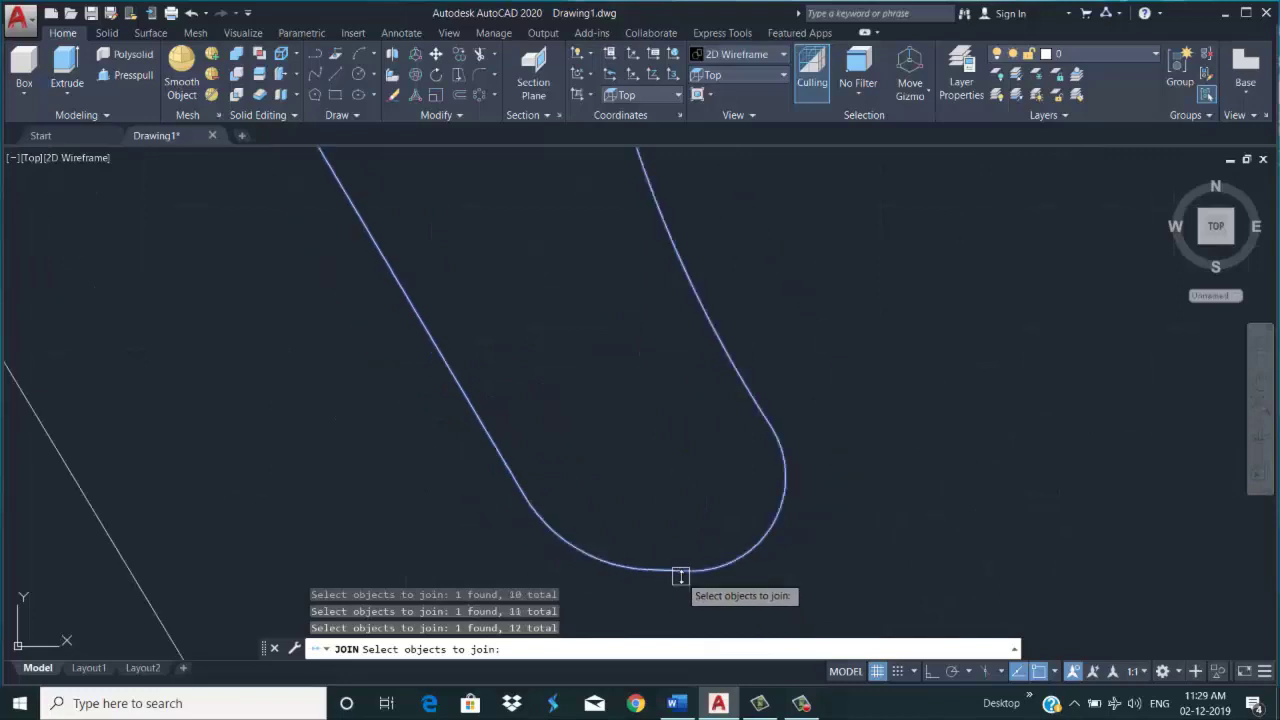
scroll(678, 580, "down", 3)
key("Return")
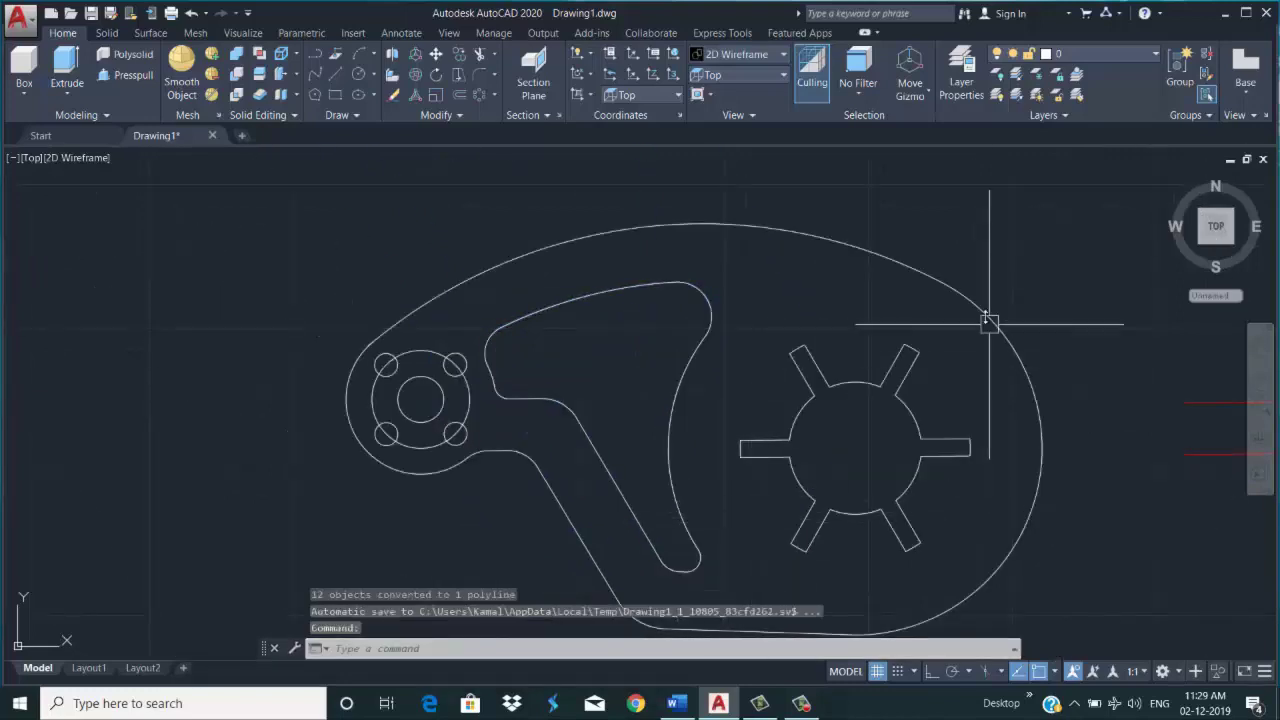
Join the lower-left arm segment and lower-left and lower-right arcs into the outer profile
left_click(372, 342)
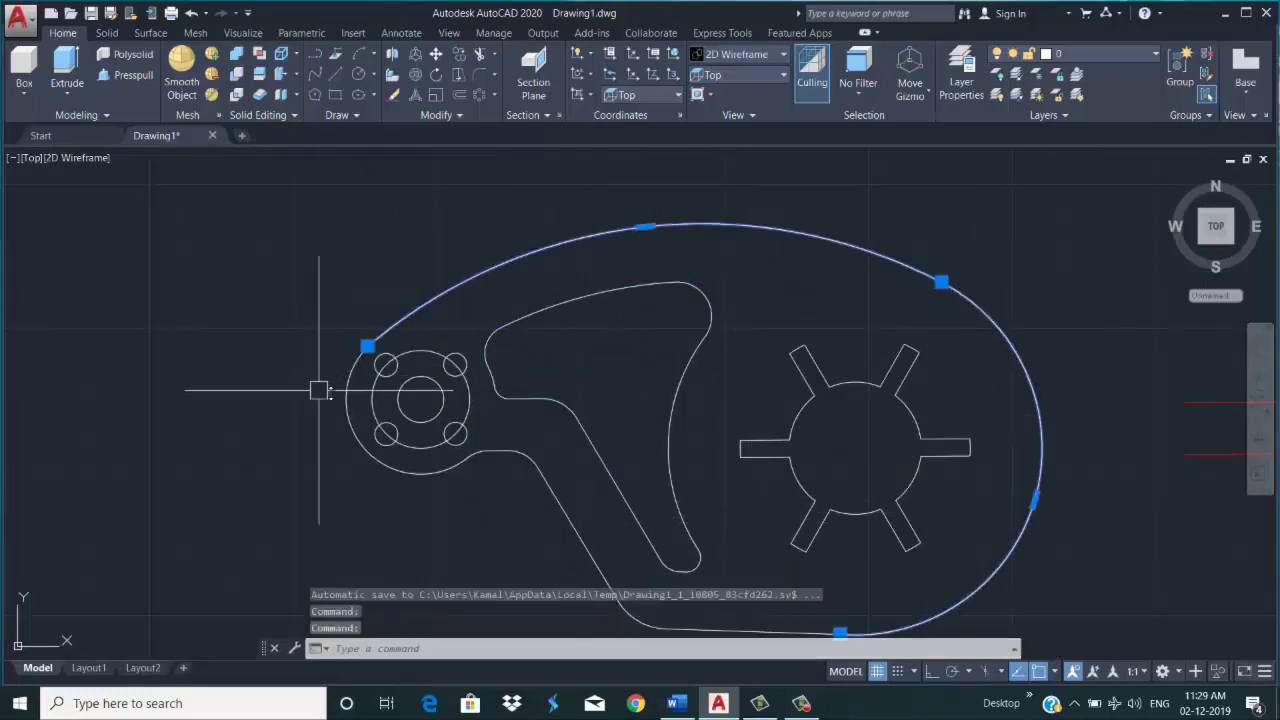
left_click(349, 395)
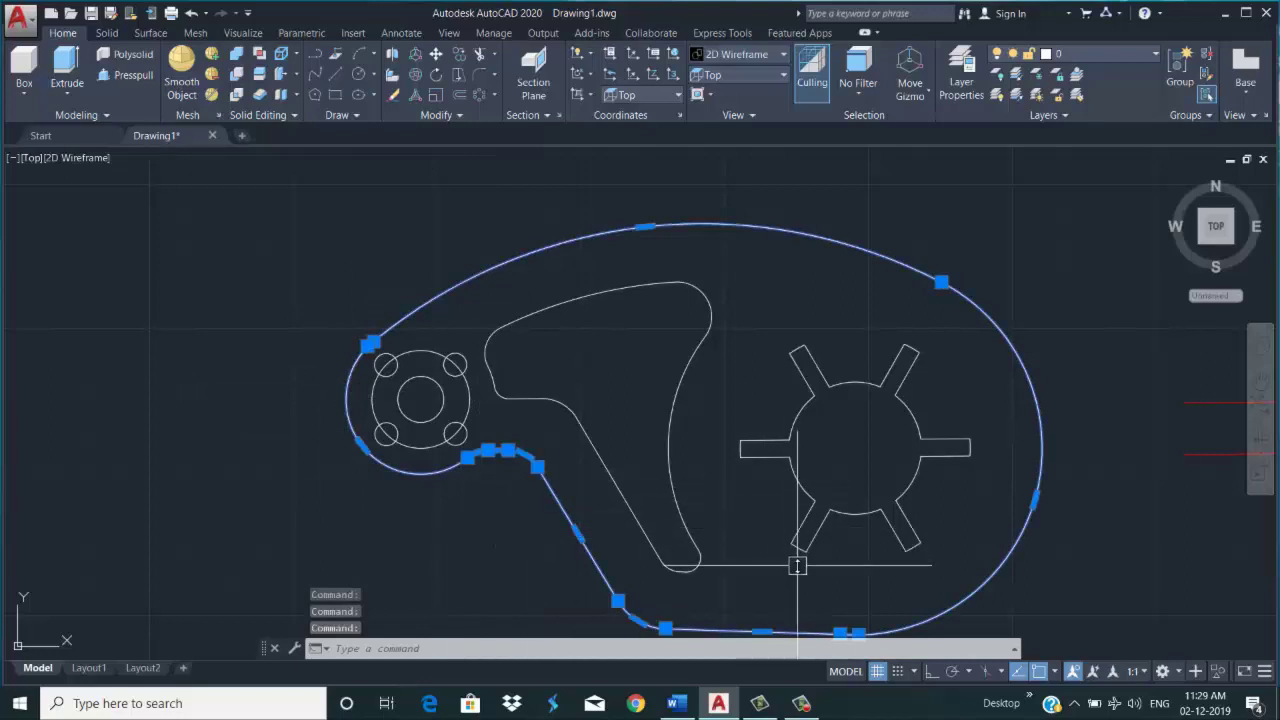
type("j")
key("Return")
type("j")
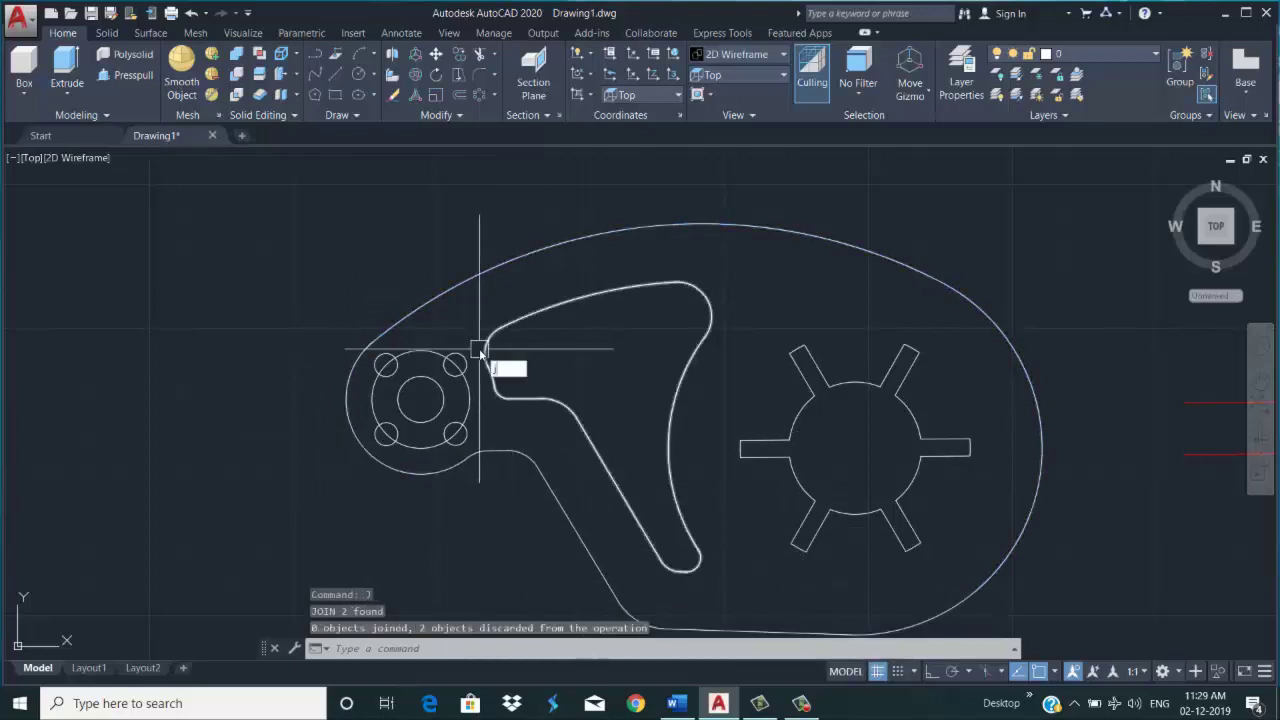
key("Return")
left_click(352, 422)
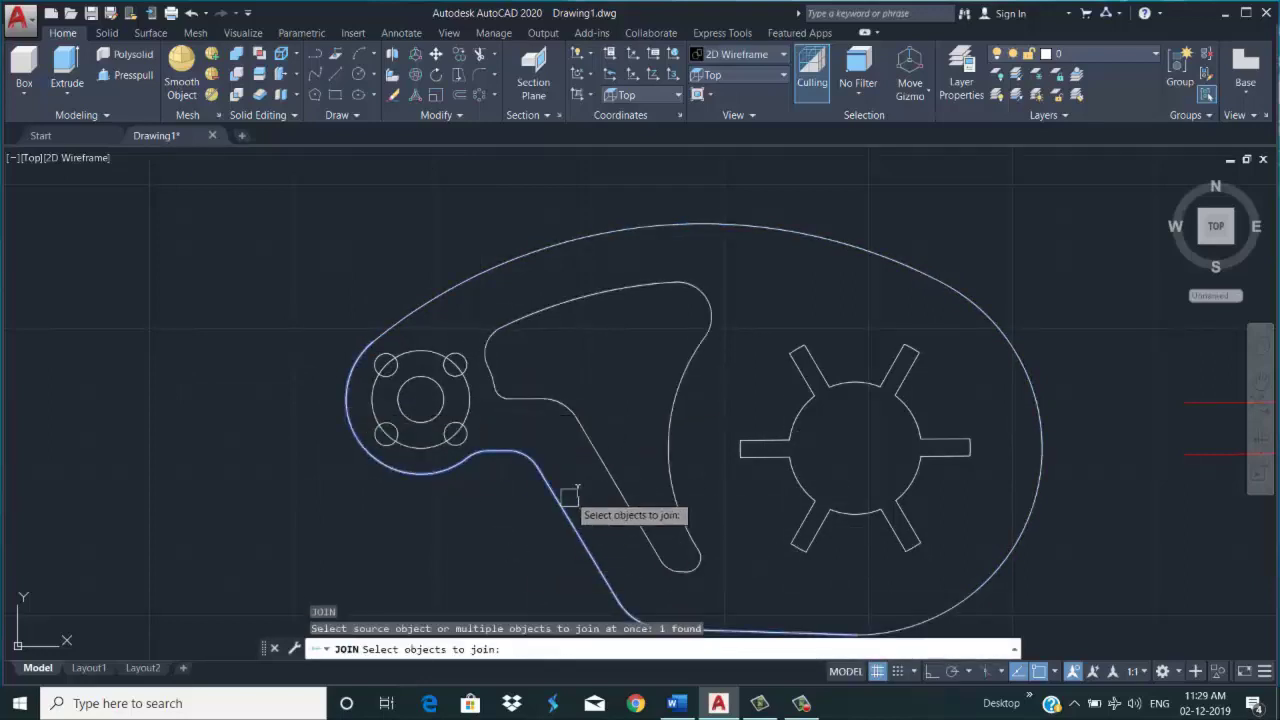
scroll(571, 508, "down", 2)
left_click(706, 531)
key("Return")
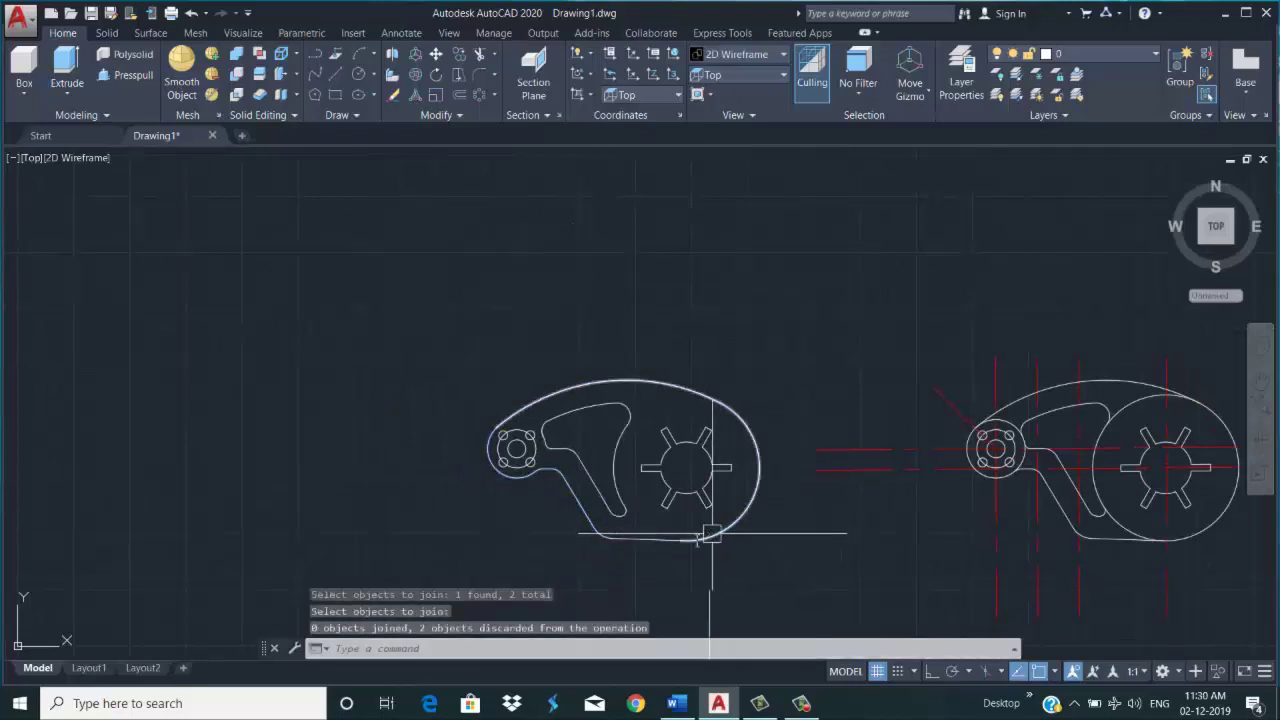
Erase the selected circle around the hub
scroll(685, 545, "up", 4)
scroll(664, 525, "up", 3)
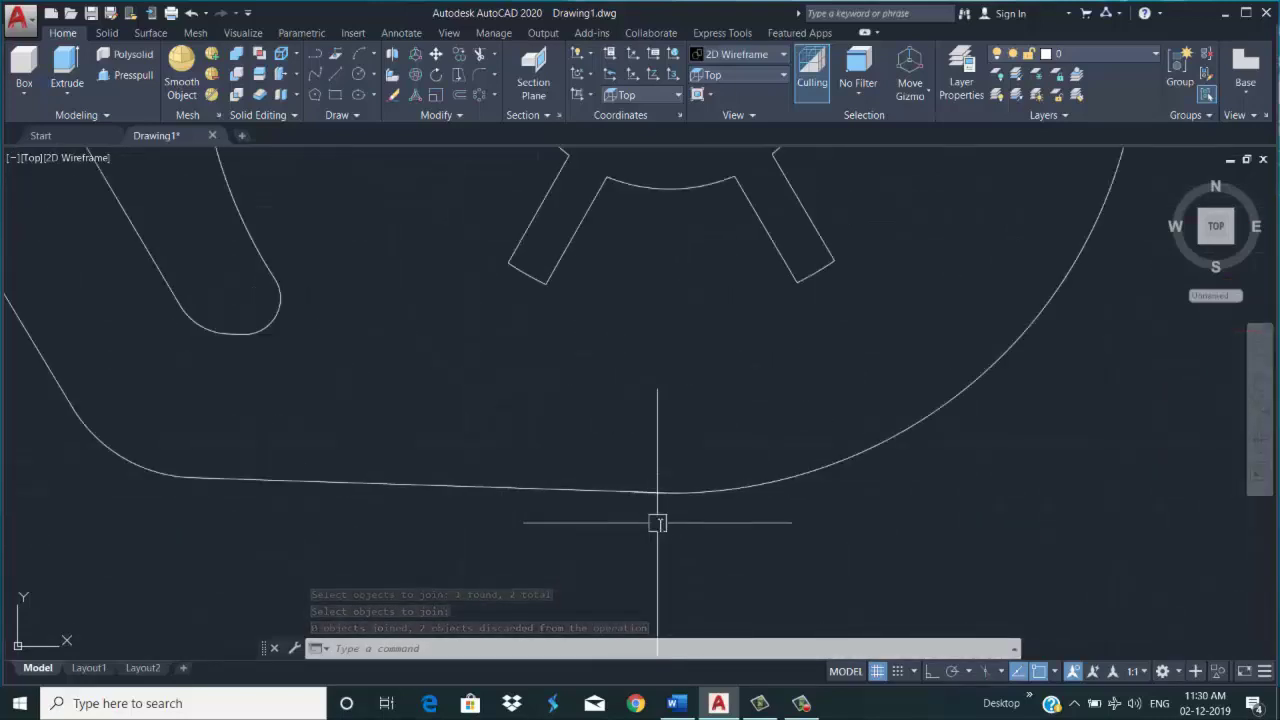
scroll(657, 520, "down", 3)
scroll(670, 526, "down", 2)
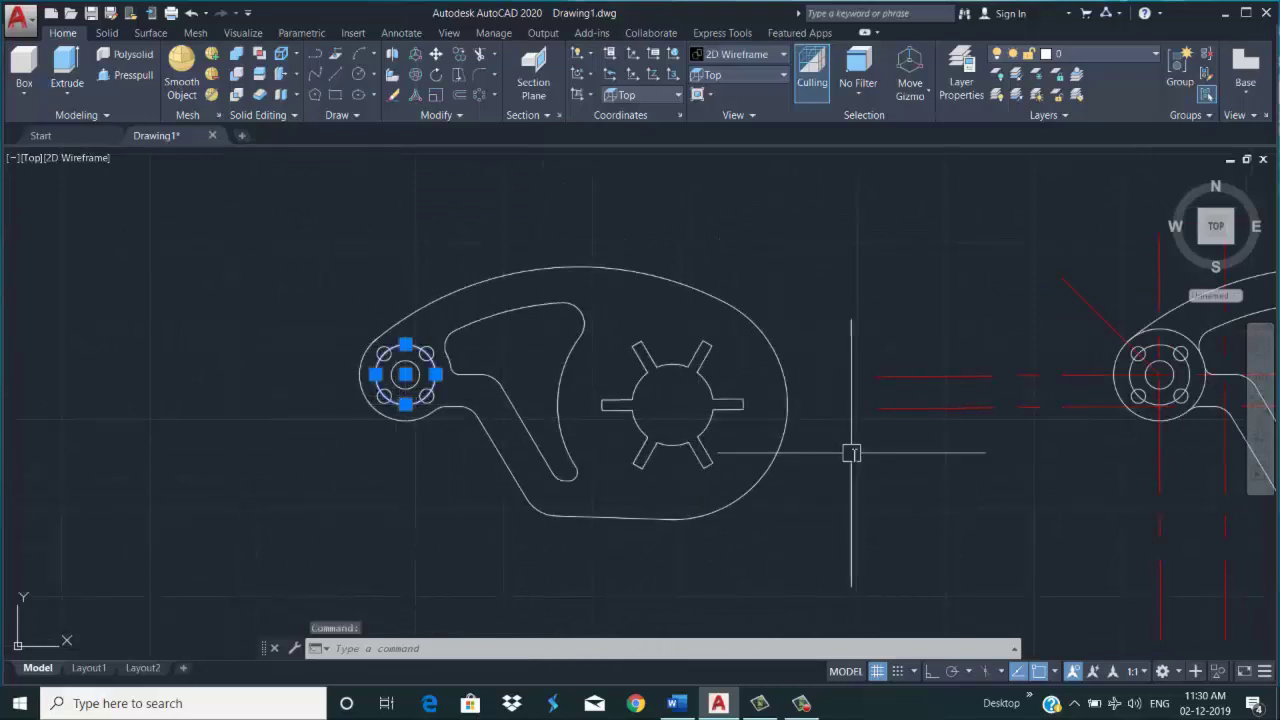
right_click(884, 241)
mouse_move(924, 306)
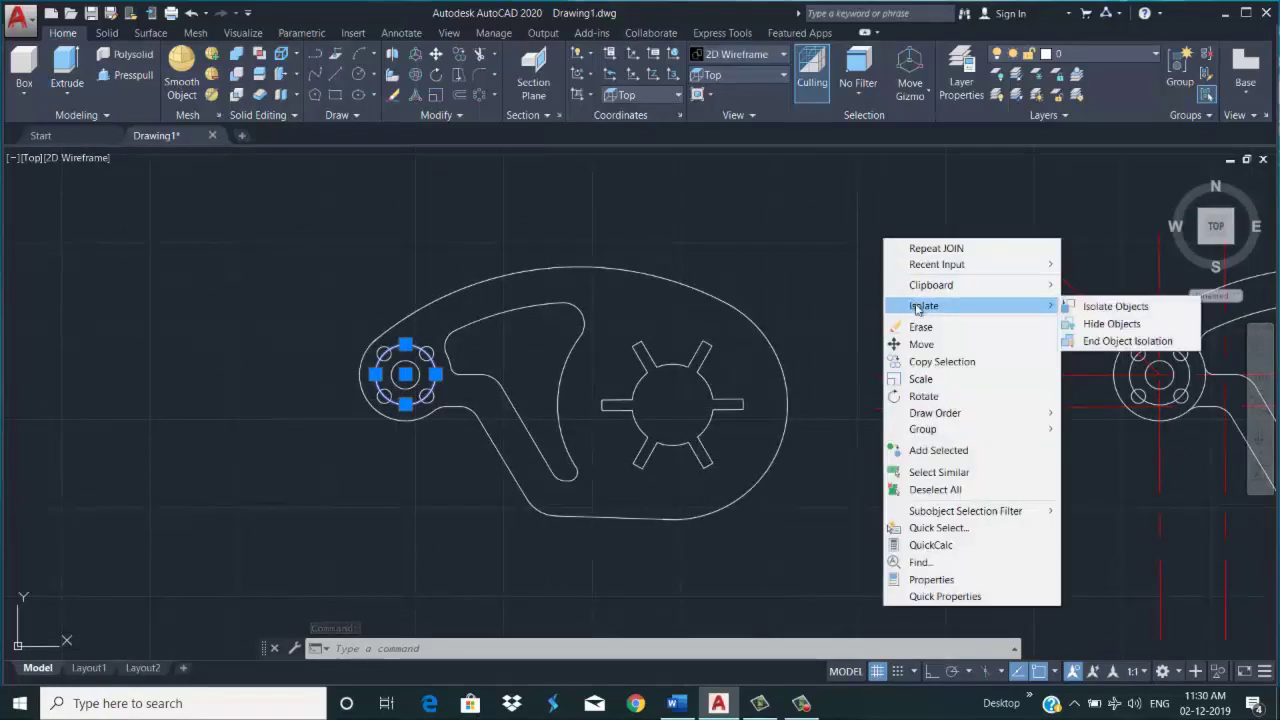
left_click(921, 327)
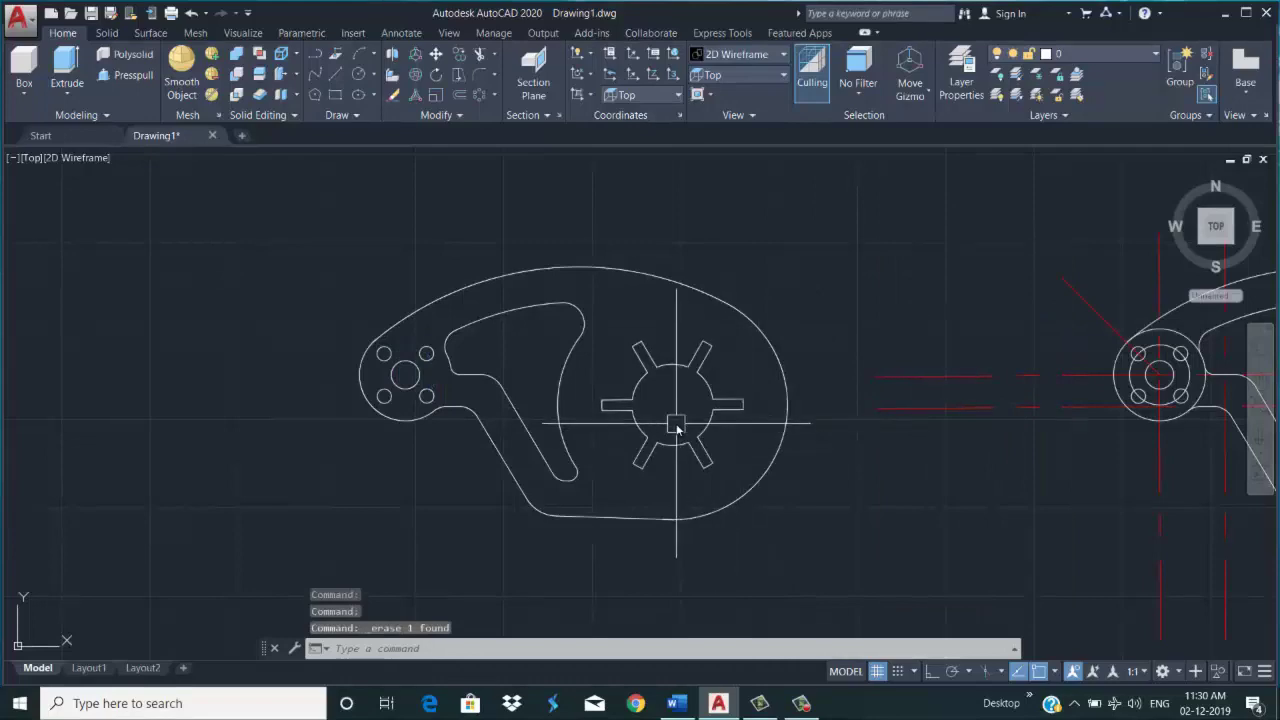
Set the Shaded visual style and SW Isometric view, panning and zooming onto the profile
scroll(714, 500, "down", 1)
scroll(827, 194, "up", 1)
left_click(781, 54)
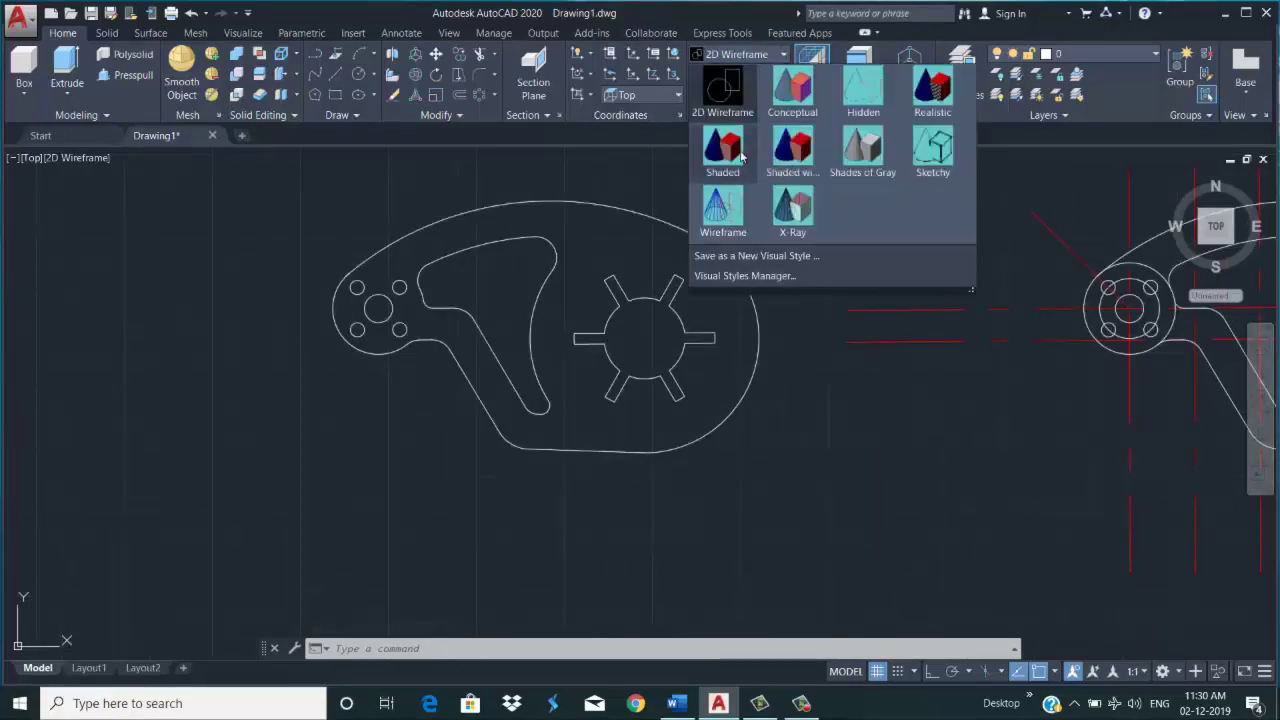
left_click(720, 150)
left_click(740, 75)
left_click(731, 193)
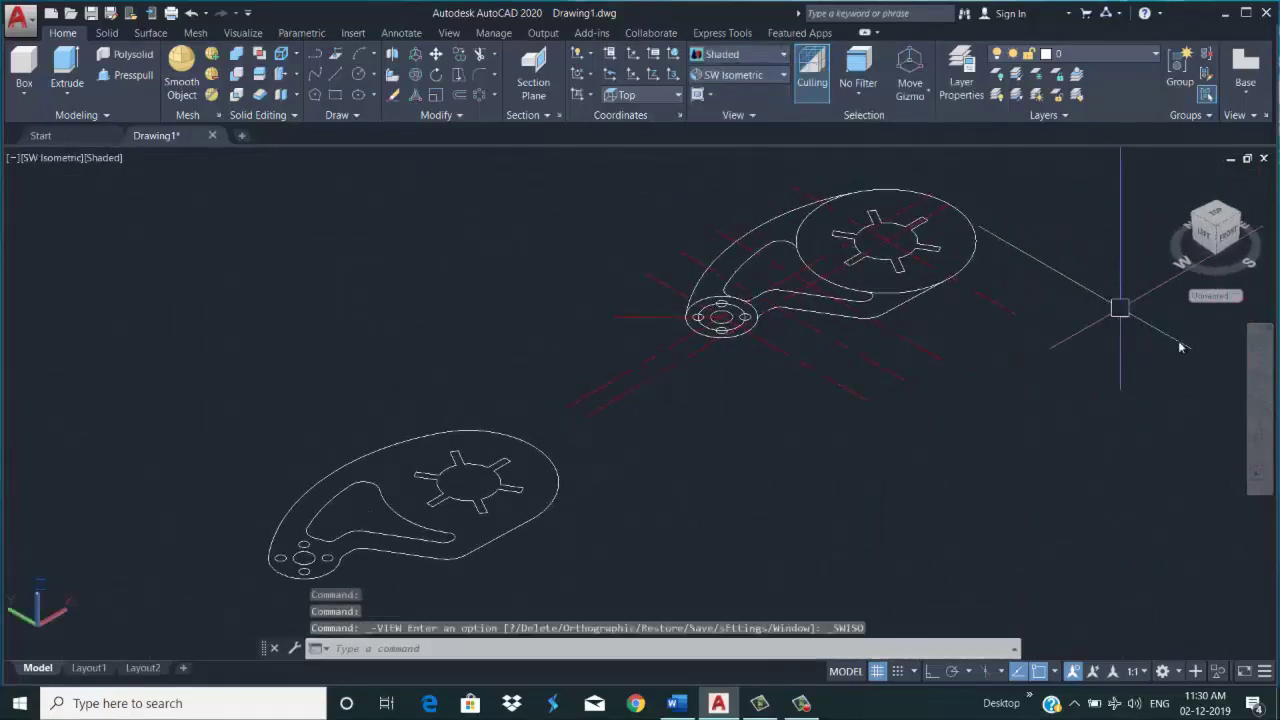
left_click(1259, 358)
left_click_drag(605, 520, 625, 350)
scroll(625, 350, "up", 2)
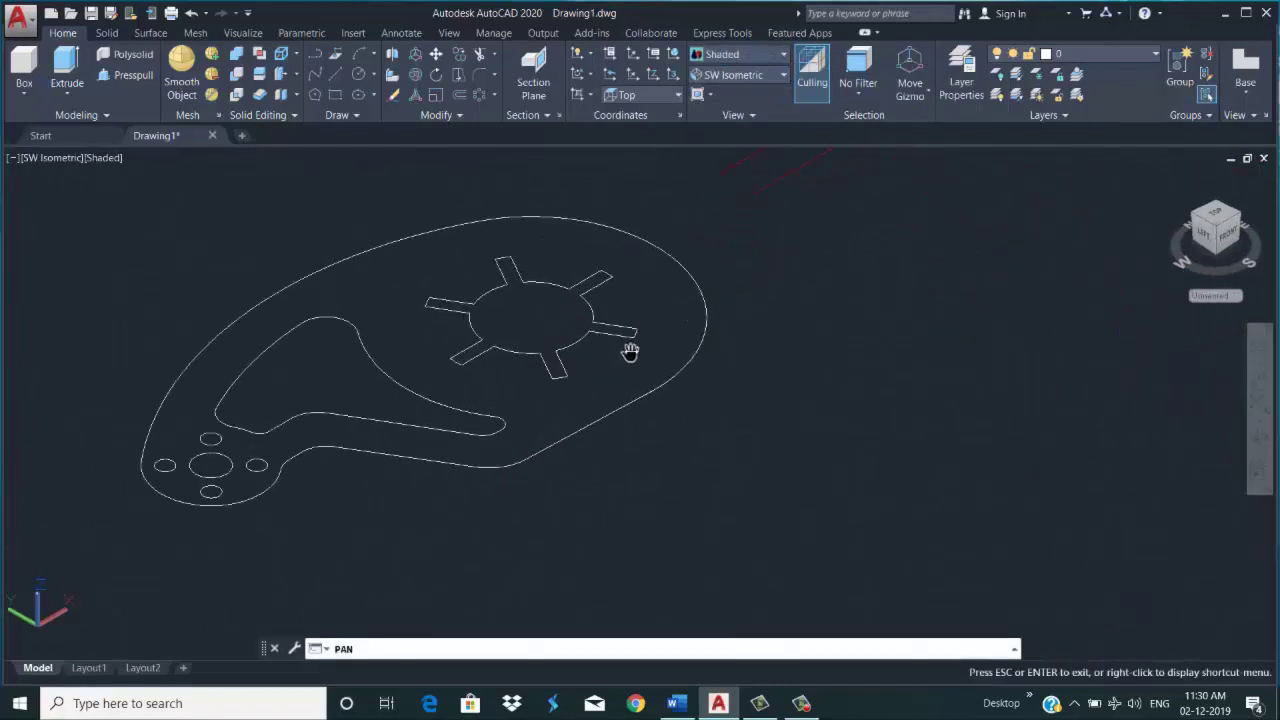
key("Escape")
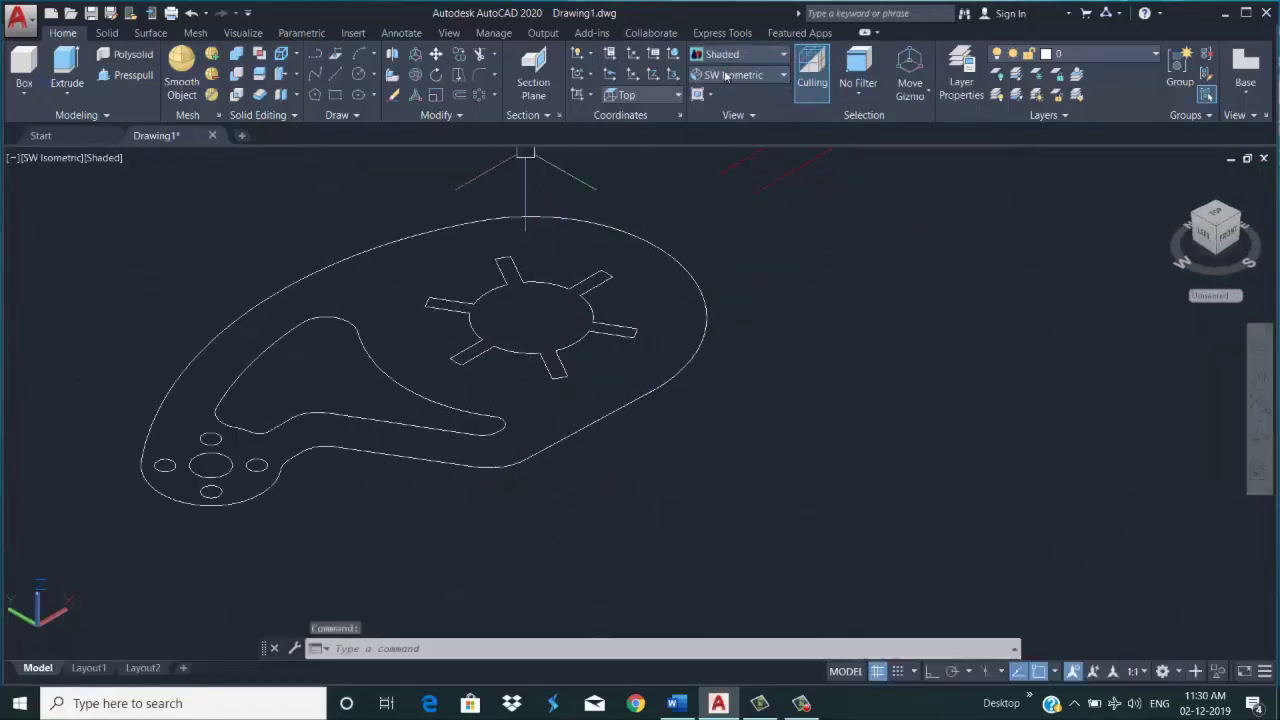
Press-pull the link profile 20 units into a solid plate
left_click(126, 75)
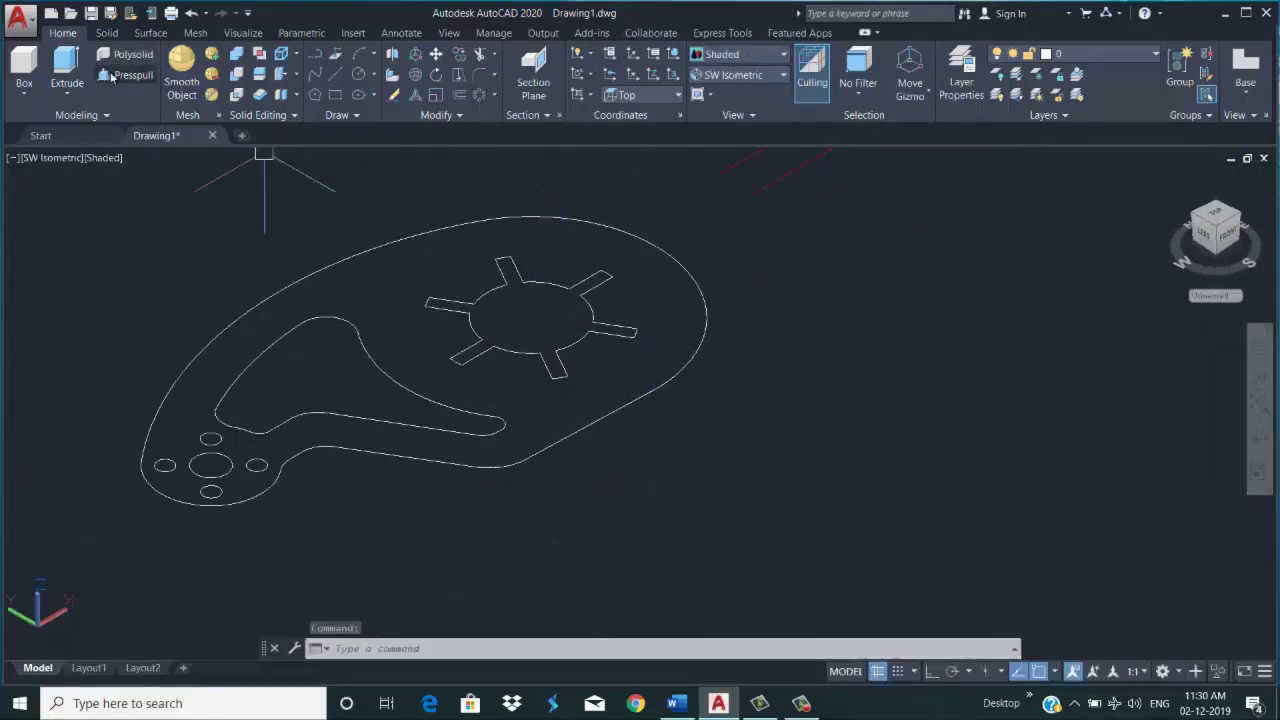
left_click(388, 275)
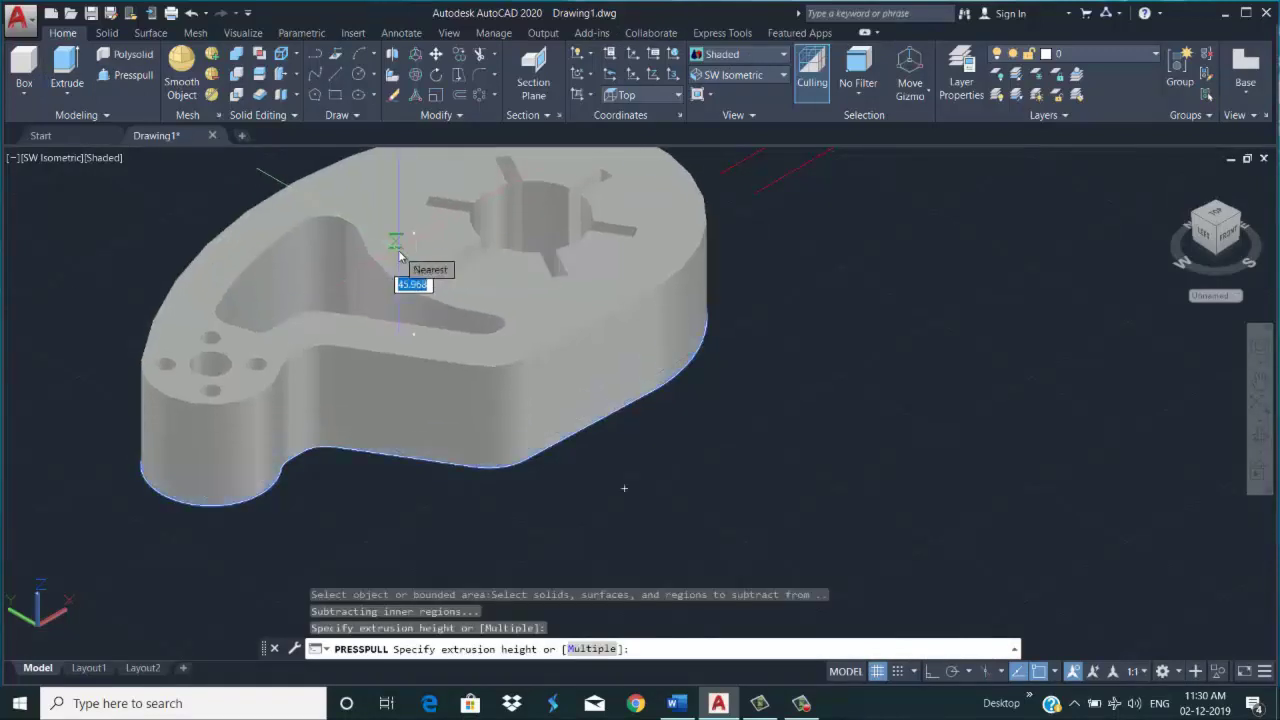
type("20")
key("Return")
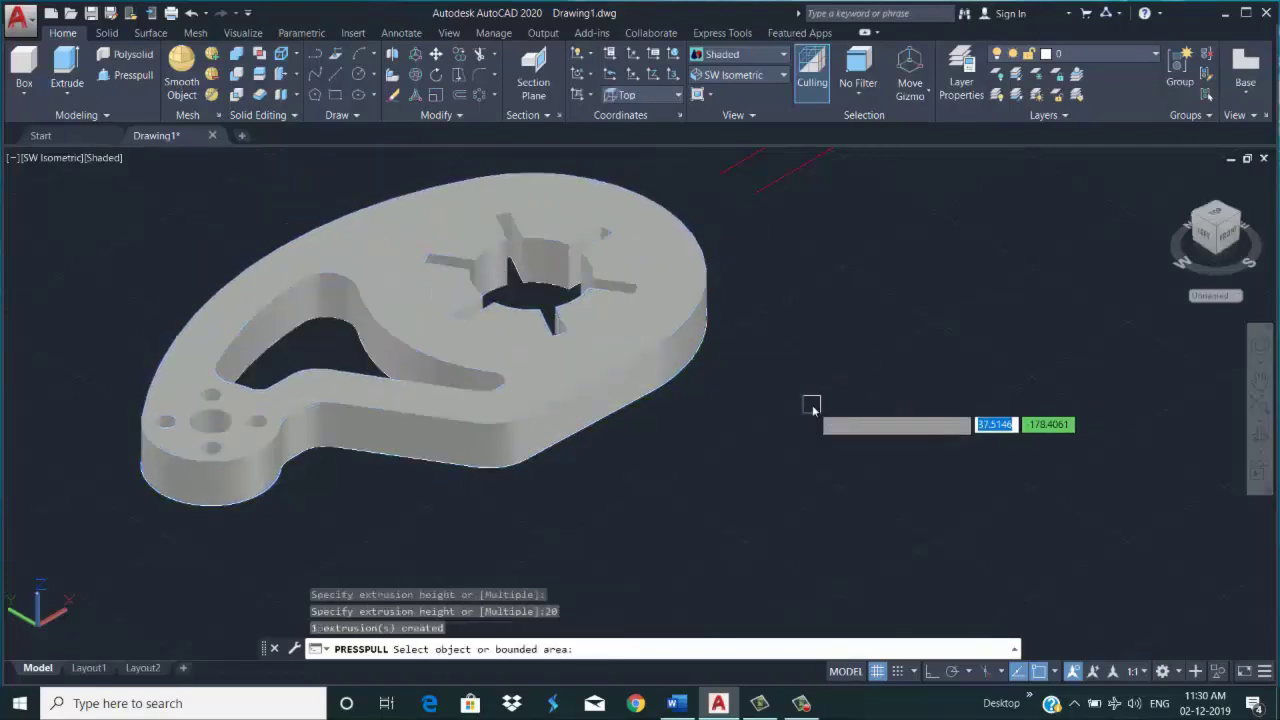
key("Escape")
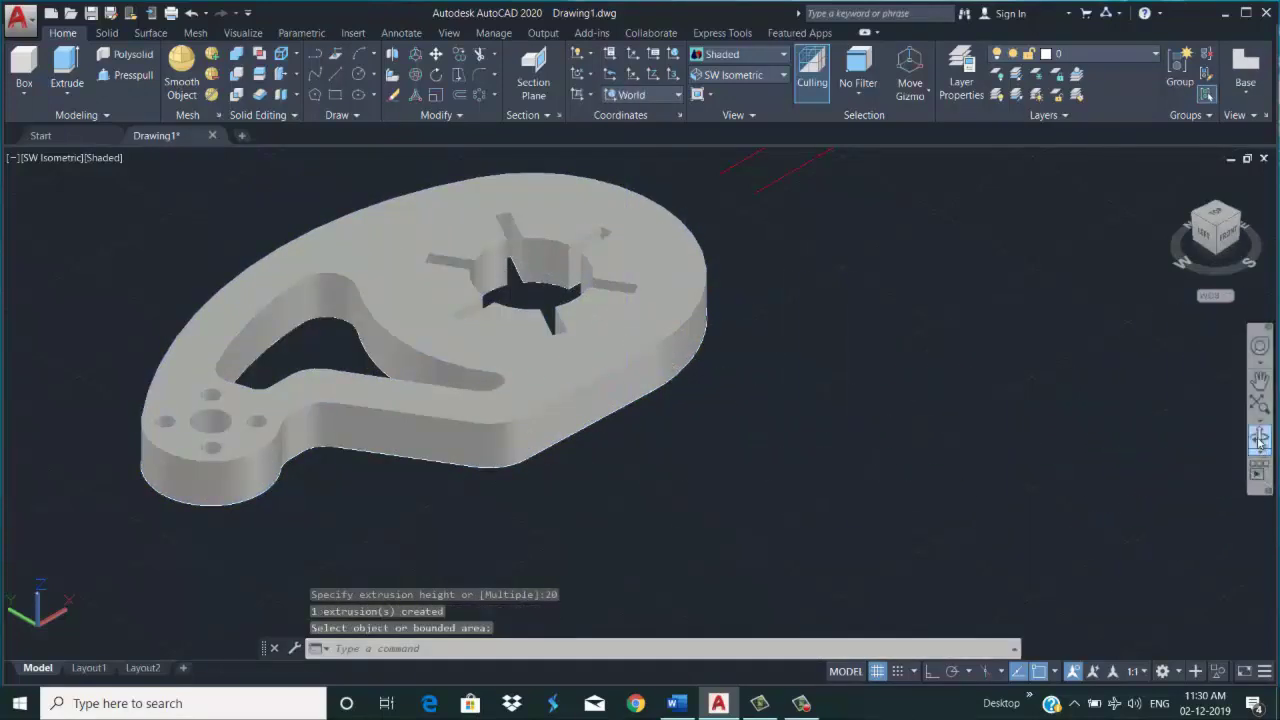
left_click(1259, 440)
Orbit the solid plate into a tilted view showing its 20-unit thickness and cut-outs
left_click_drag(797, 421, 680, 563)
mouse_move(644, 402)
left_mouse_down()
mouse_move(911, 449)
mouse_move(789, 294)
mouse_move(803, 394)
mouse_move(877, 423)
mouse_move(789, 309)
mouse_move(746, 409)
mouse_move(801, 521)
mouse_move(994, 326)
mouse_move(709, 531)
mouse_move(829, 531)
mouse_move(799, 513)
mouse_move(843, 489)
mouse_move(819, 541)
mouse_move(794, 449)
mouse_move(1103, 446)
mouse_move(754, 517)
mouse_move(757, 573)
left_mouse_up()
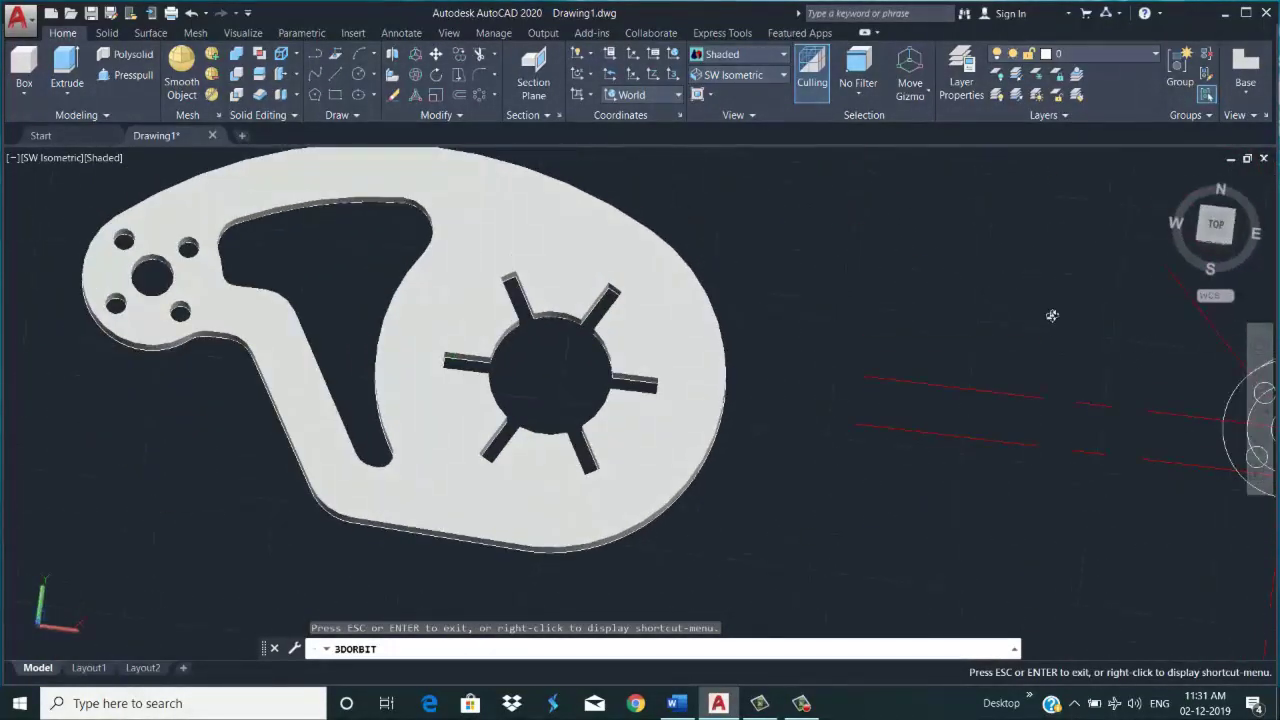
mouse_move(844, 526)
left_mouse_down()
mouse_move(834, 491)
mouse_move(777, 531)
mouse_move(797, 537)
mouse_move(876, 145)
mouse_move(834, 523)
mouse_move(1109, 357)
mouse_move(780, 506)
mouse_move(796, 466)
left_mouse_up()
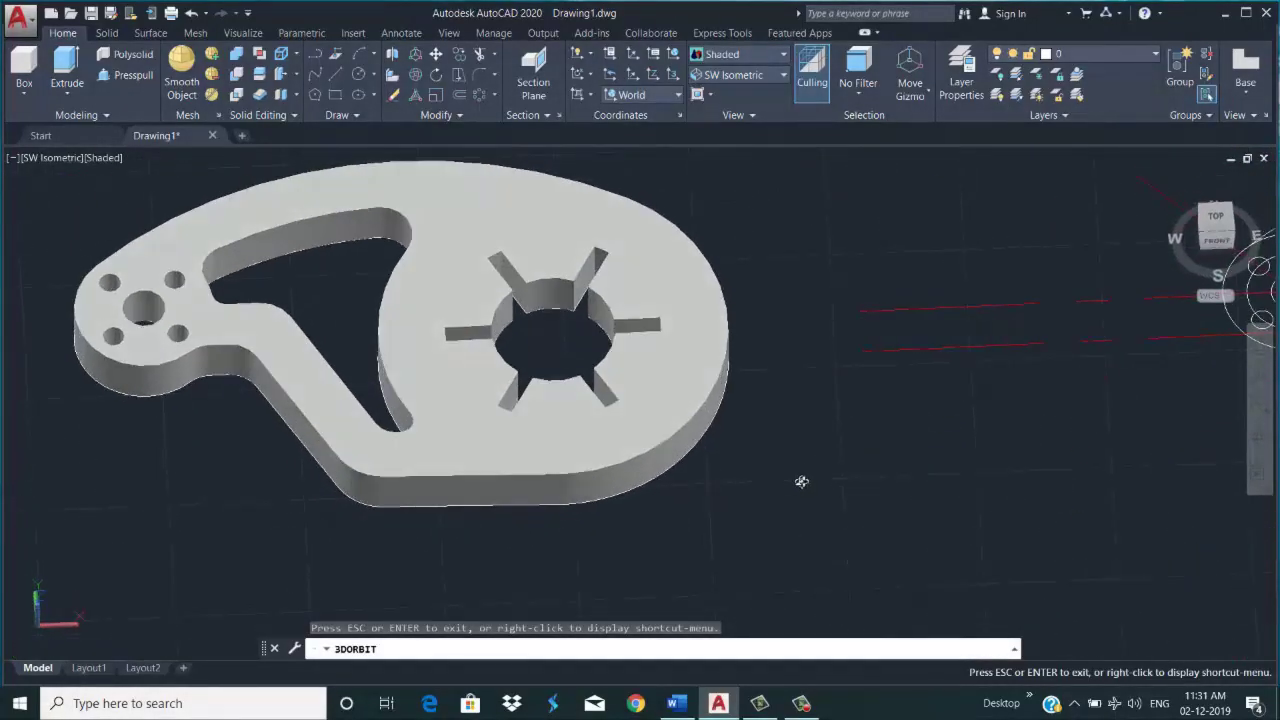
key("Escape")
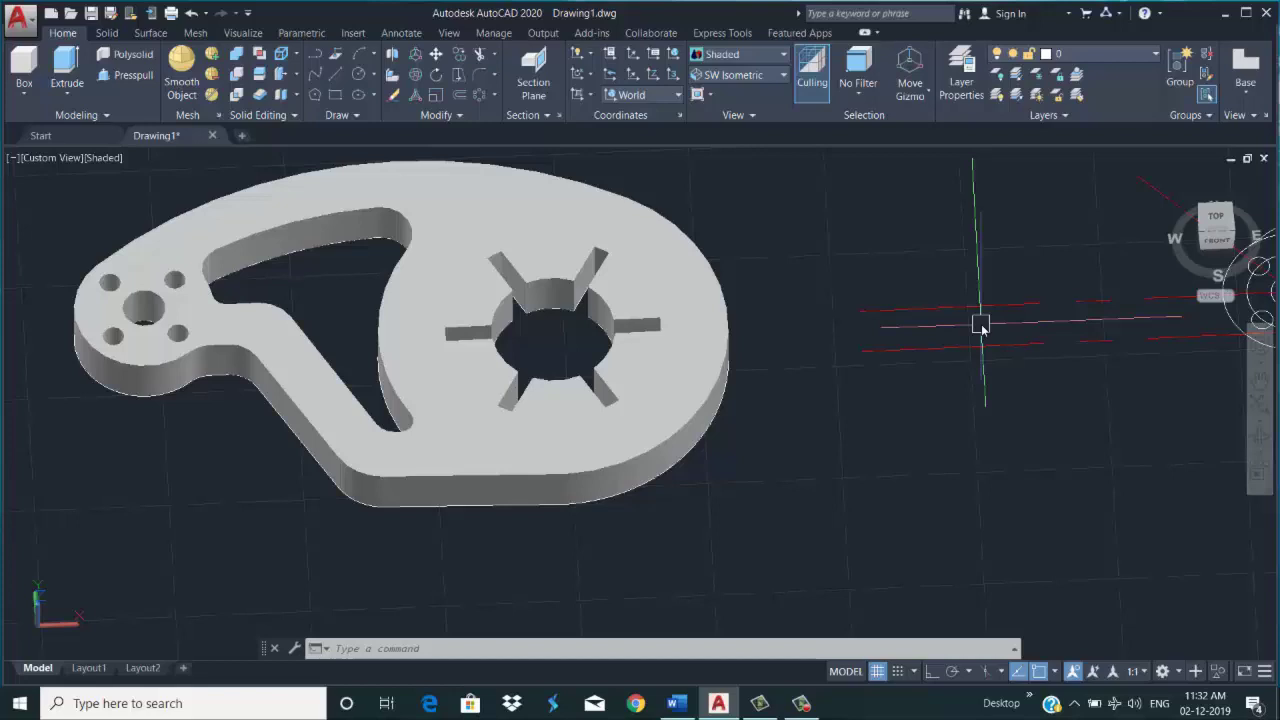
left_click(1075, 705)
right_click(1090, 603)
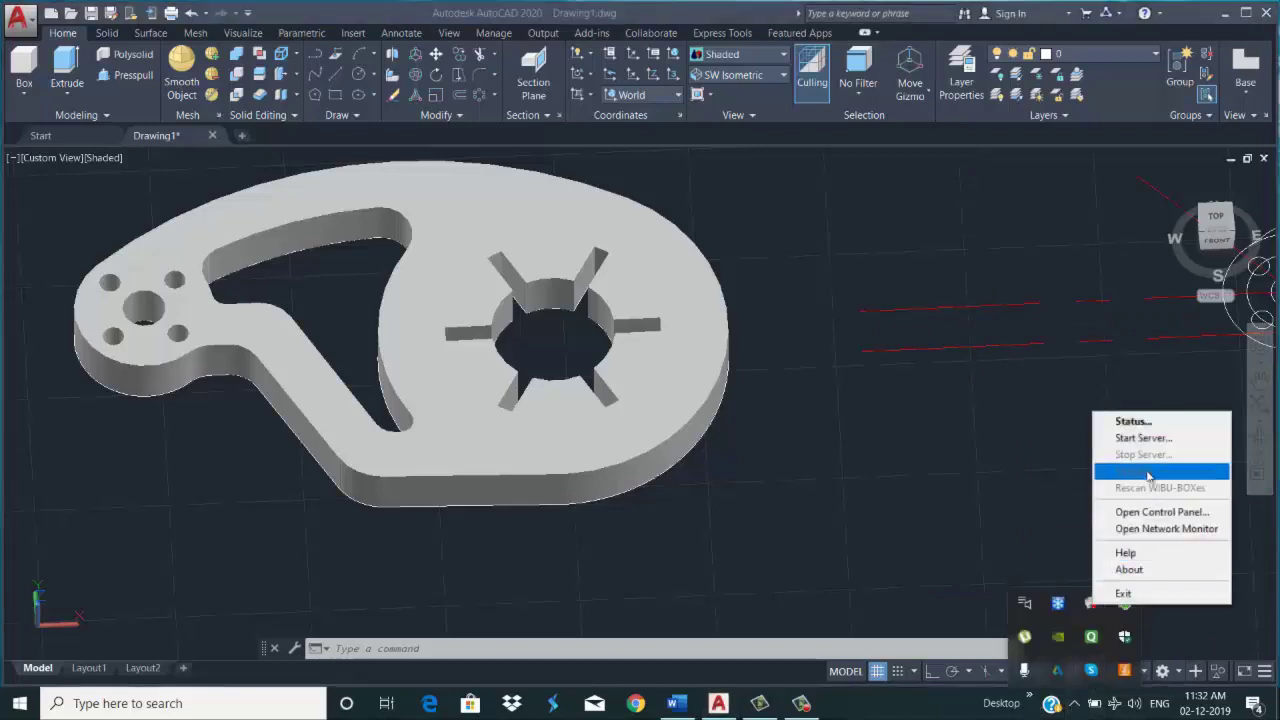
left_click(1076, 528)
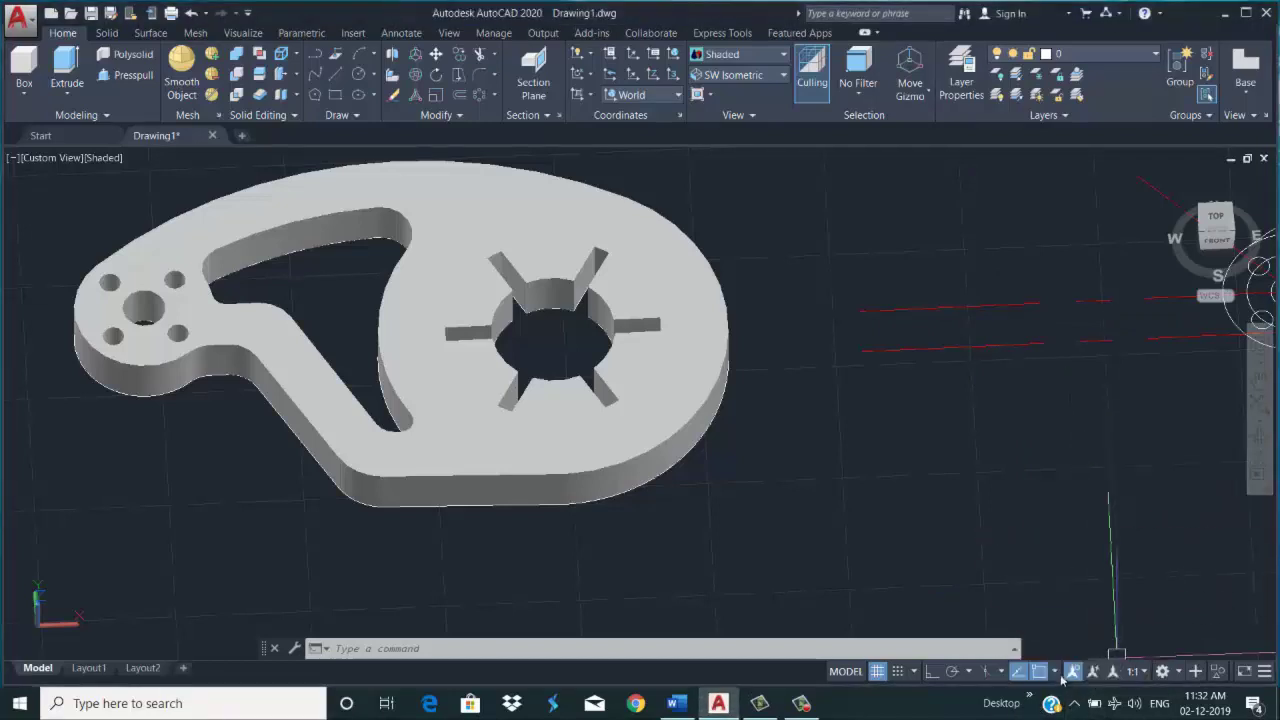
left_click(1075, 704)
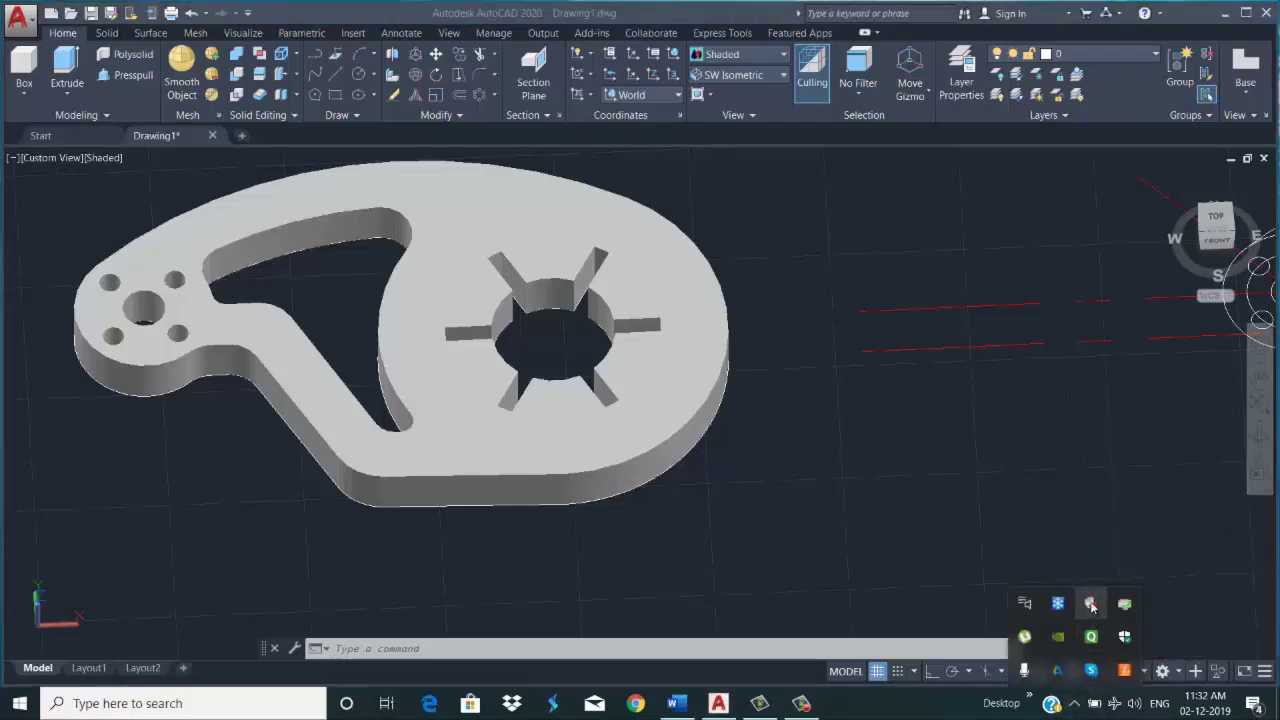
right_click(1090, 604)
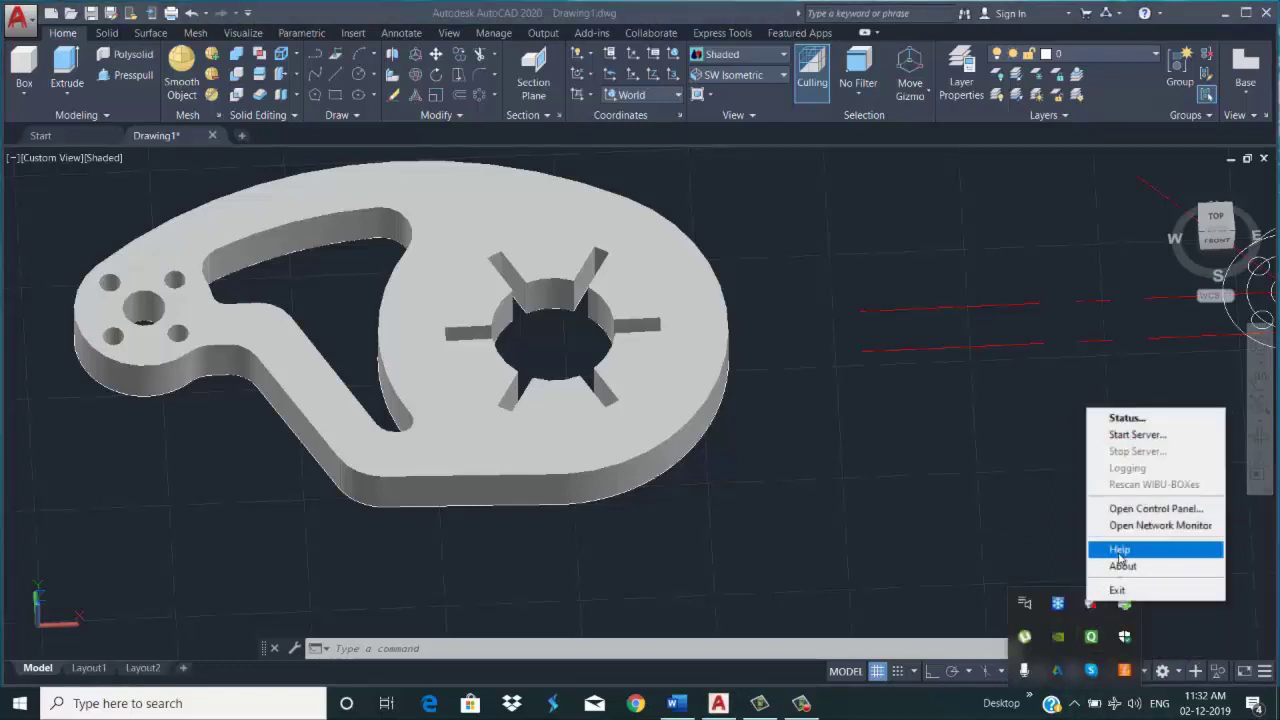
left_click(1140, 510)
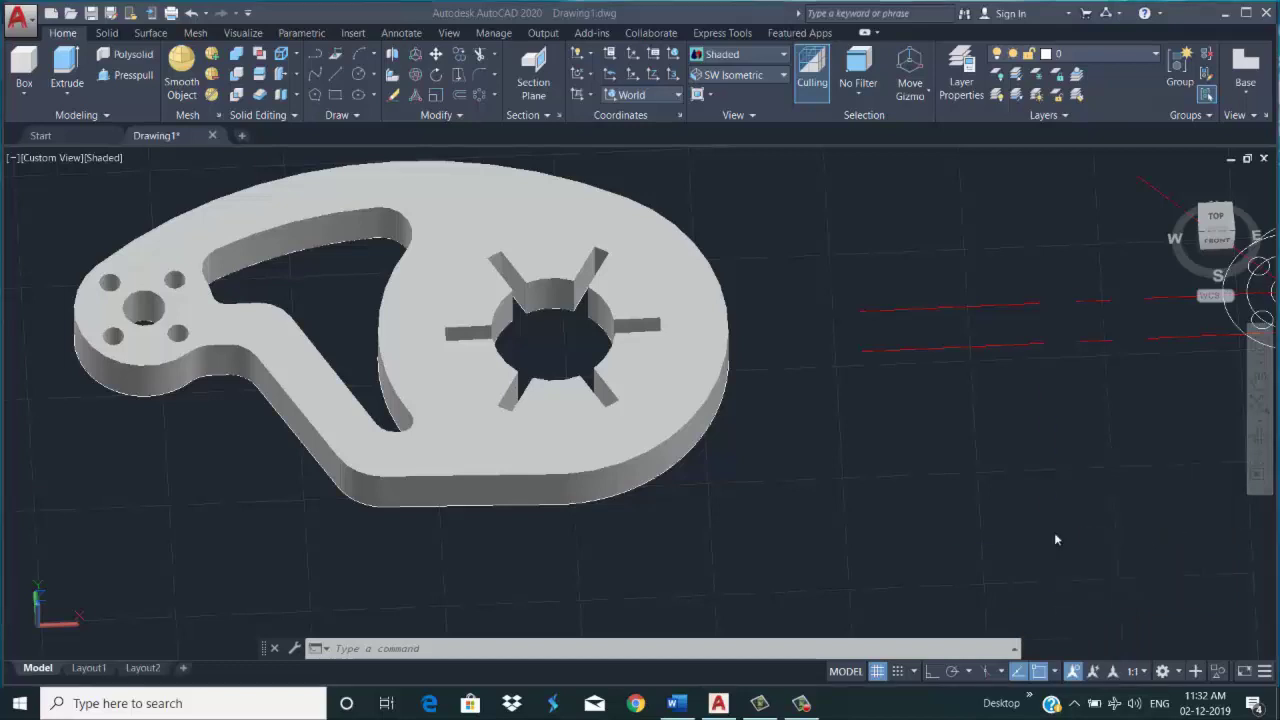
left_click(806, 702)
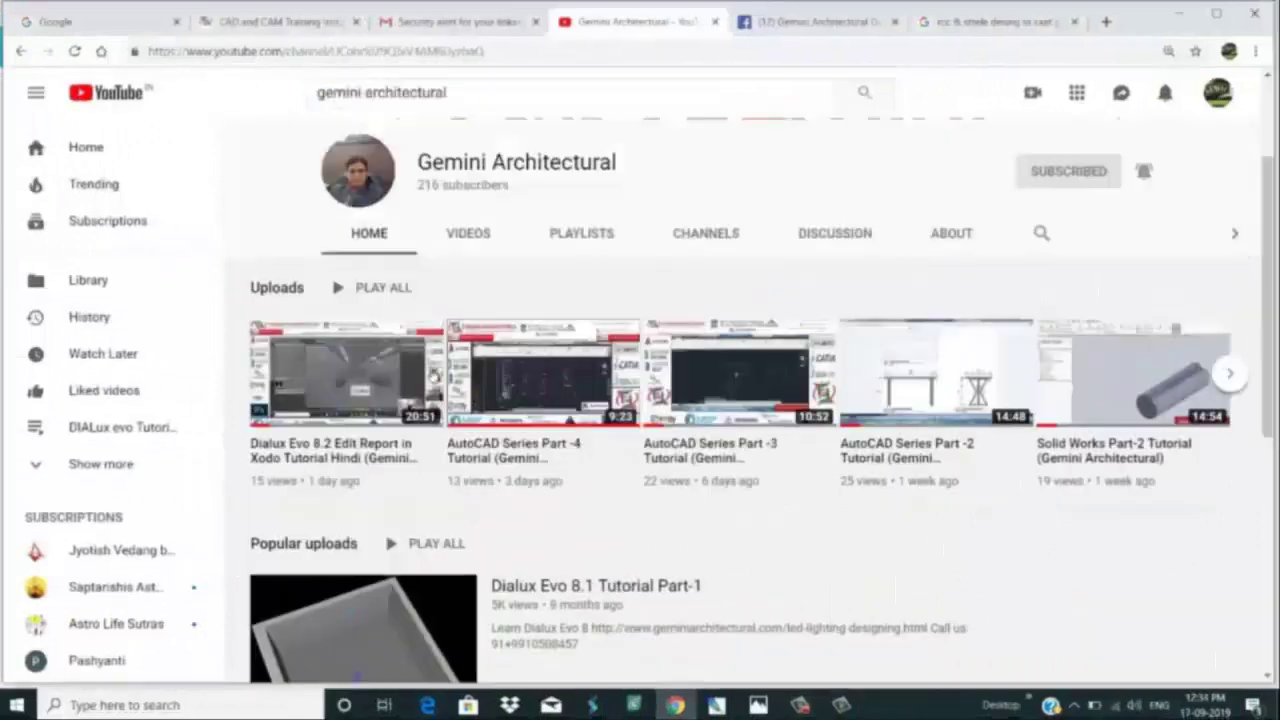
Browse the Gemini Architectural channel's VIDEOS uploads, then switch to its training website
left_click(476, 238)
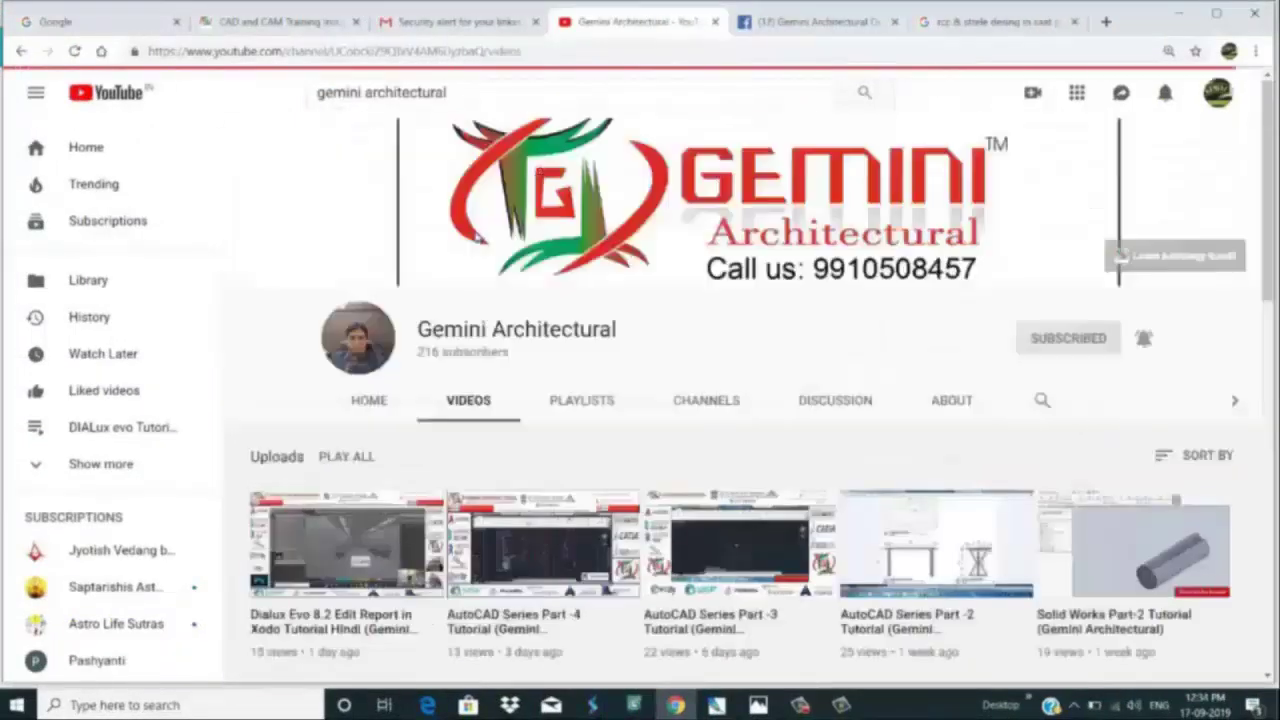
scroll(530, 320, "down", 3)
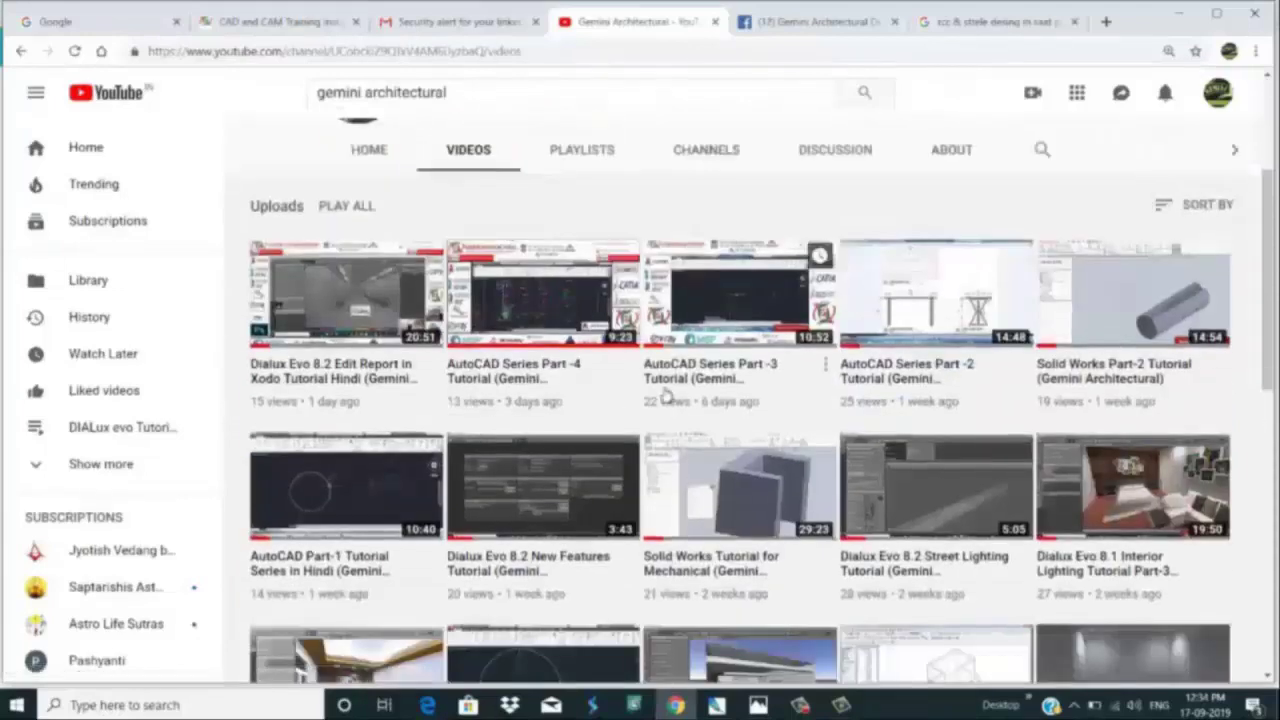
scroll(746, 416, "down", 2)
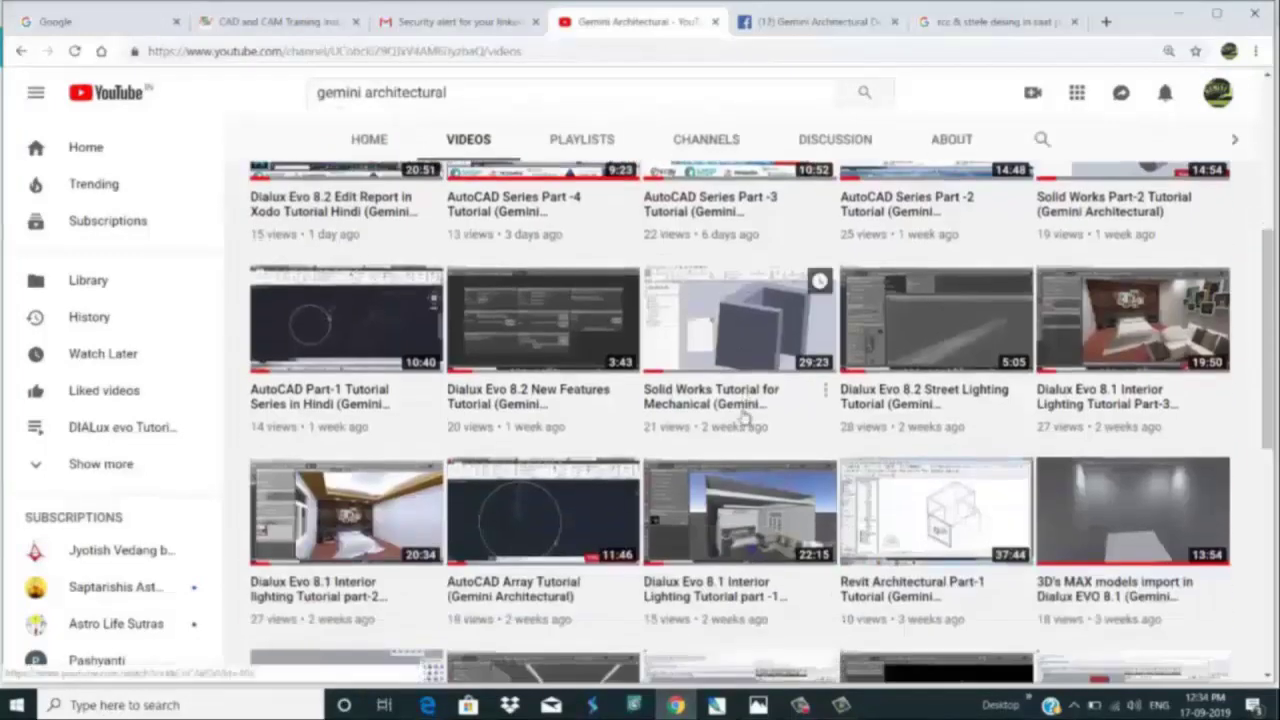
scroll(746, 416, "down", 2)
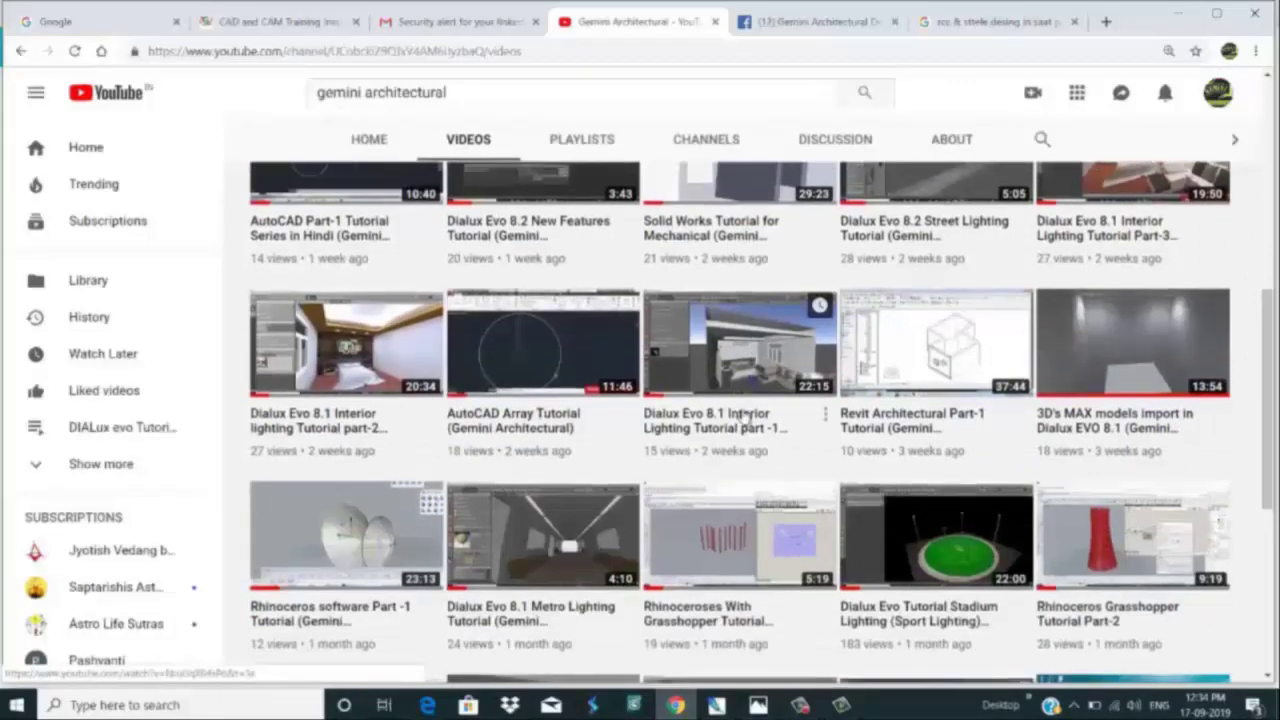
scroll(746, 416, "down", 3)
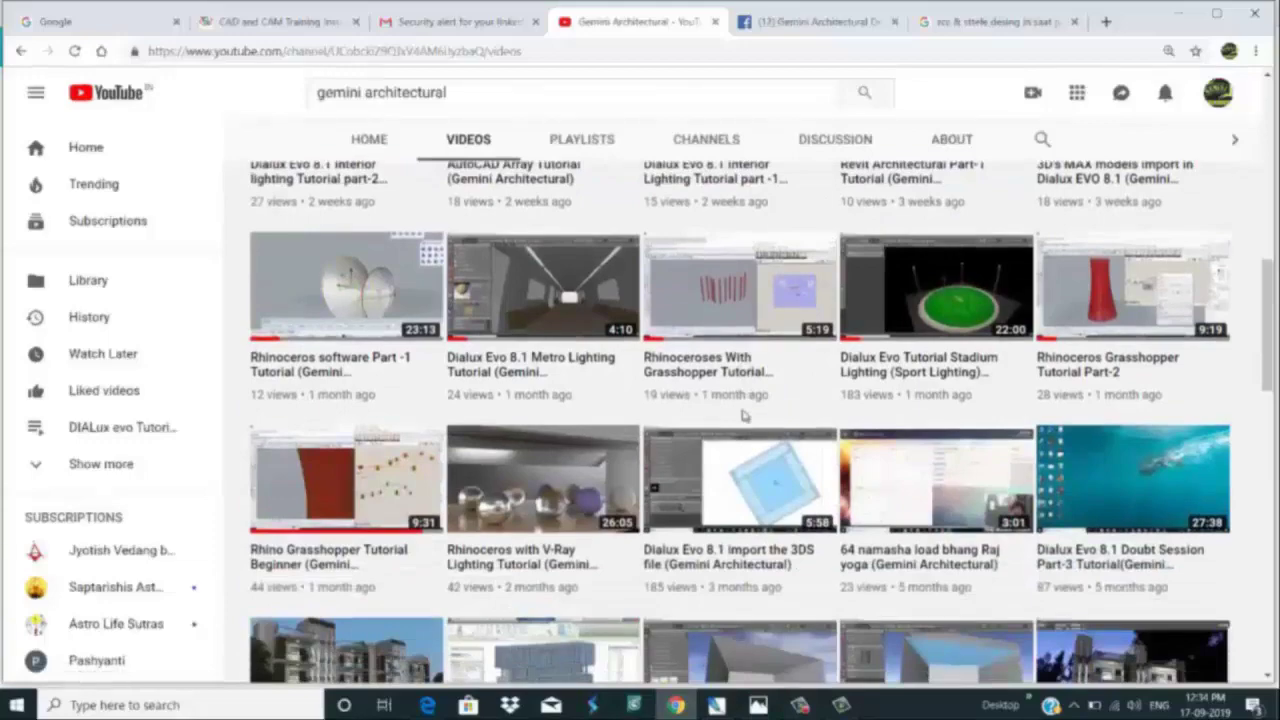
scroll(743, 416, "up", 2)
scroll(700, 390, "up", 1)
scroll(604, 343, "up", 4)
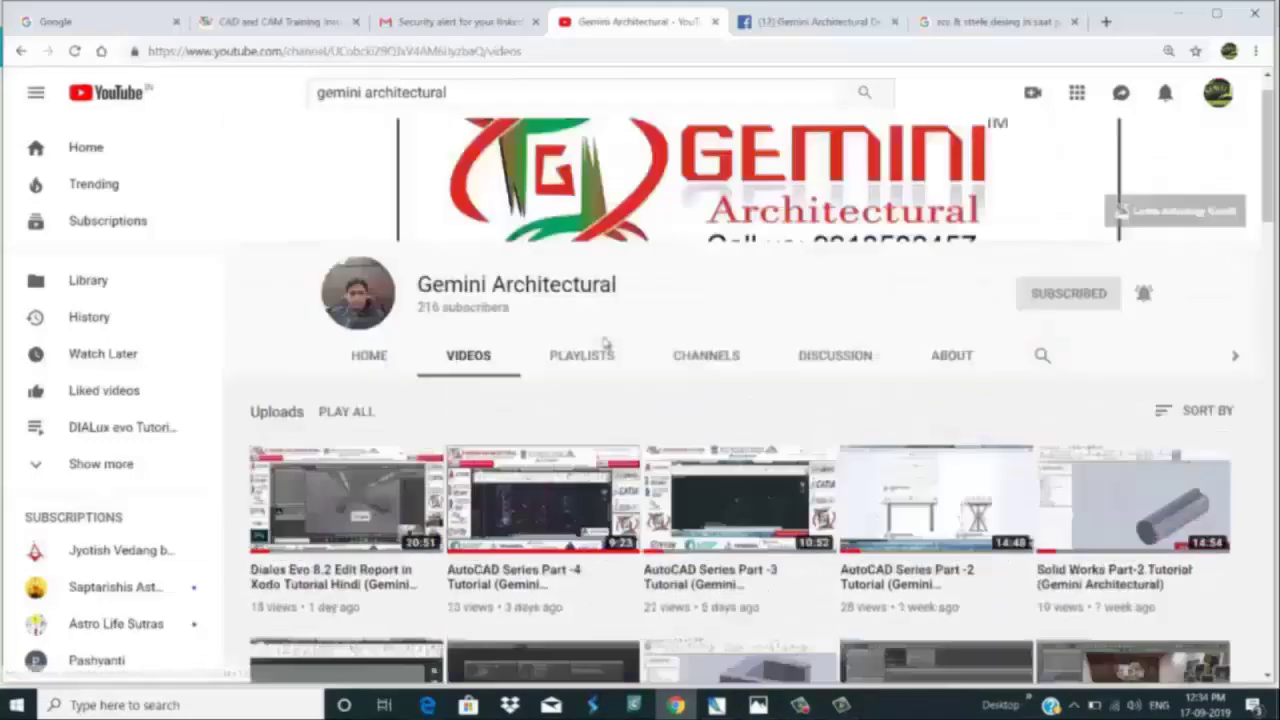
scroll(604, 343, "up", 1)
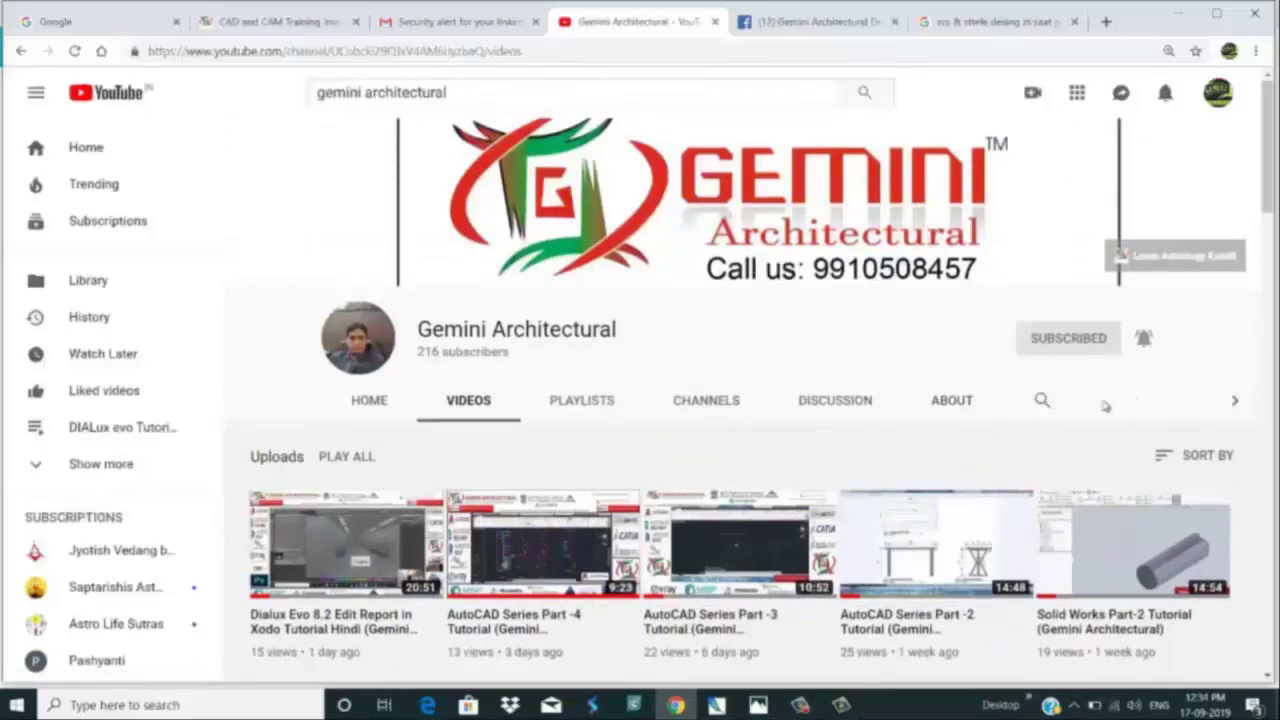
left_click(241, 22)
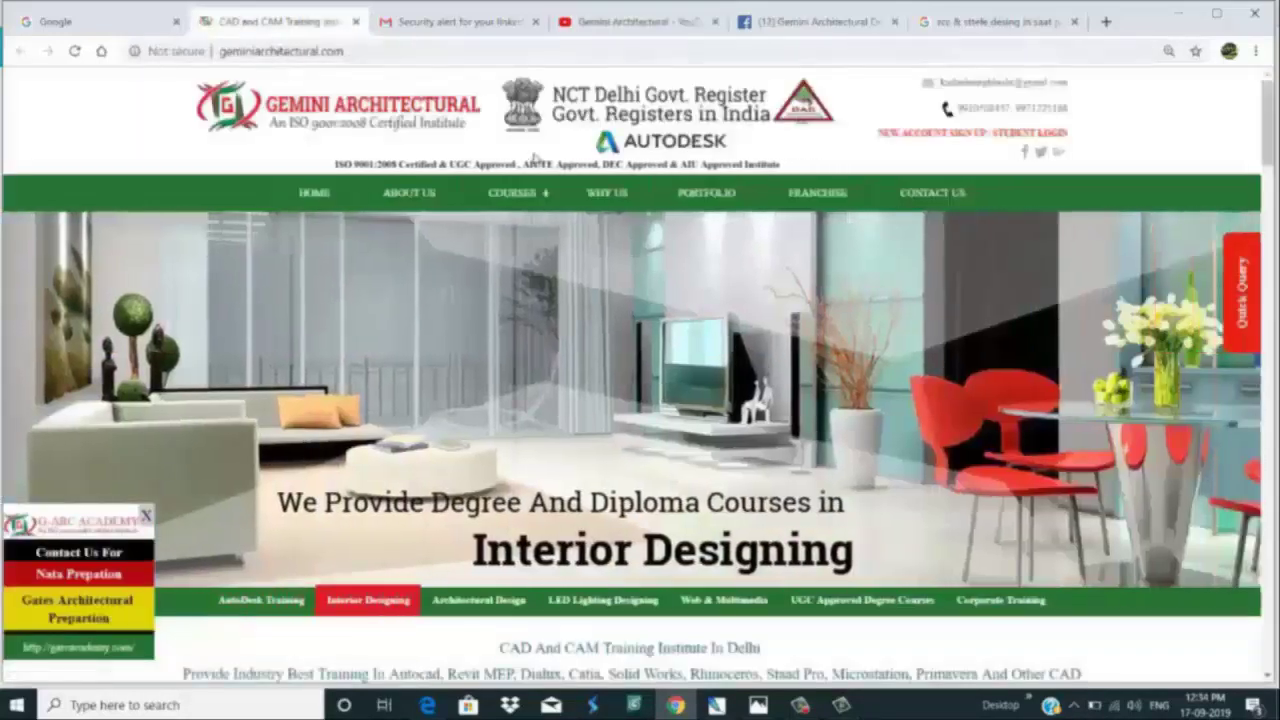